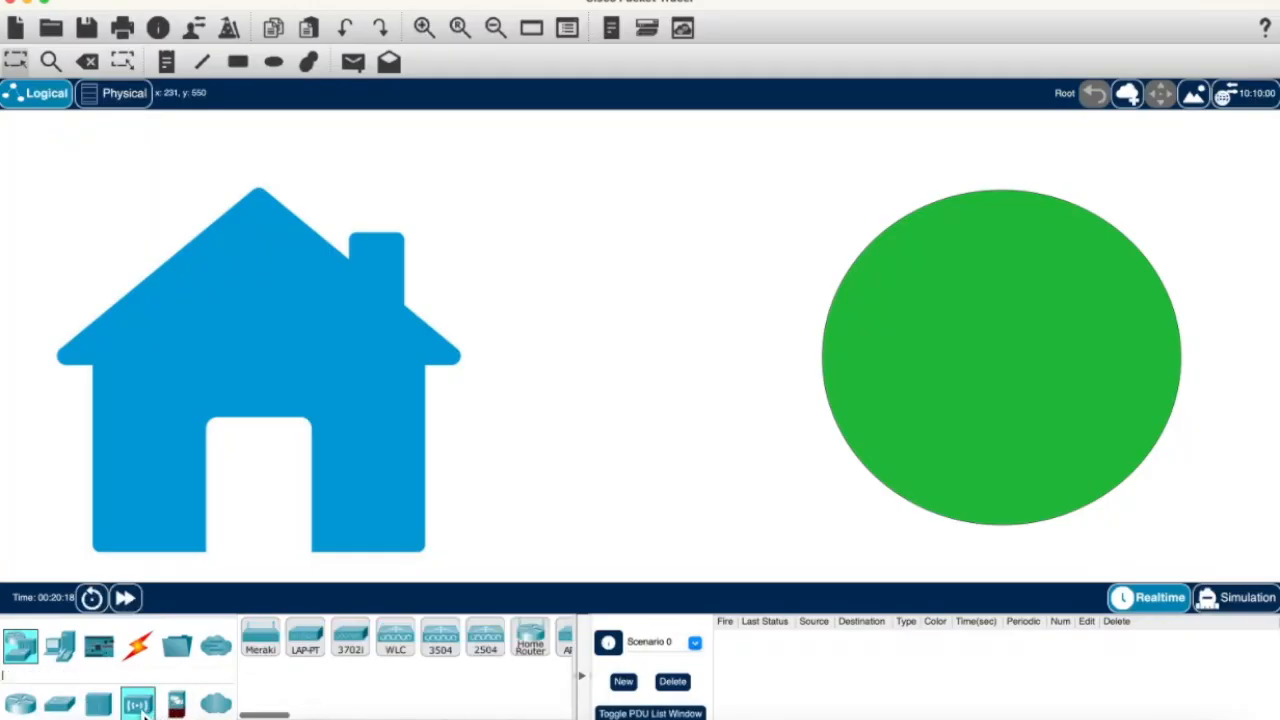
# Step: Place Home Gateways in the circle and house, and a 2960 switch between them
pyautogui.hscroll(6, 385, 690)
pyautogui.moveTo(323, 637); pyautogui.dragTo(256, 310)
pyautogui.moveTo(316, 662); pyautogui.dragTo(1000, 288)
pyautogui.click(59, 705)
pyautogui.moveTo(259, 638); pyautogui.dragTo(623, 343)
# Step: Draw a red-filled square around the switch and place a server inside it
pyautogui.click(237, 61)
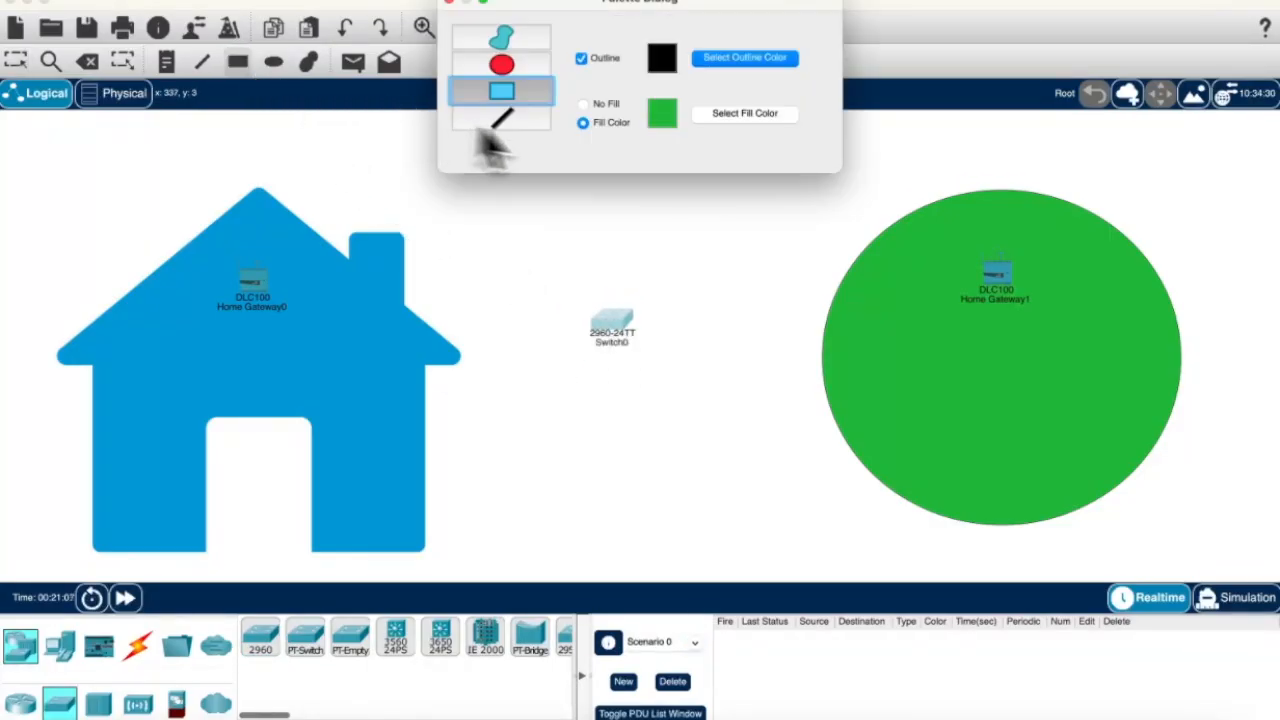
pyautogui.click(678, 112)
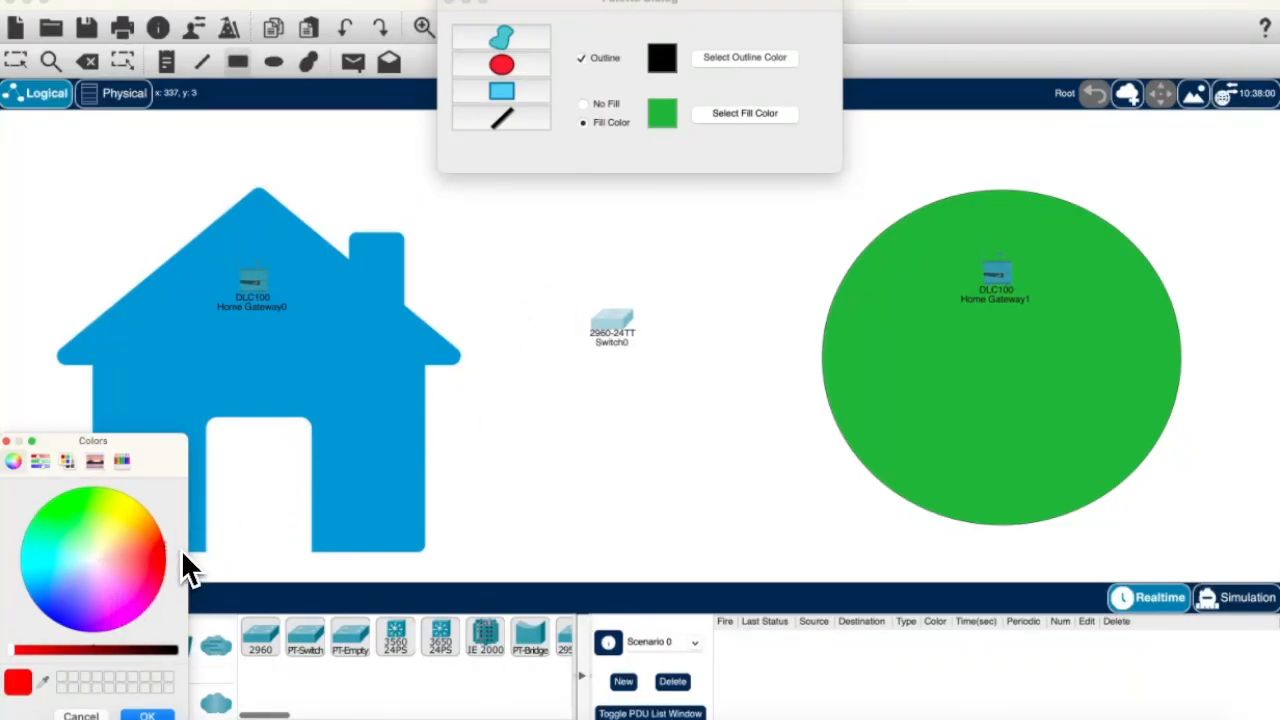
pyautogui.click(64, 648)
pyautogui.click(147, 716)
pyautogui.moveTo(534, 186)
pyautogui.mouseDown()
pyautogui.moveTo(686, 391)
pyautogui.moveTo(774, 427)
pyautogui.mouseUp()
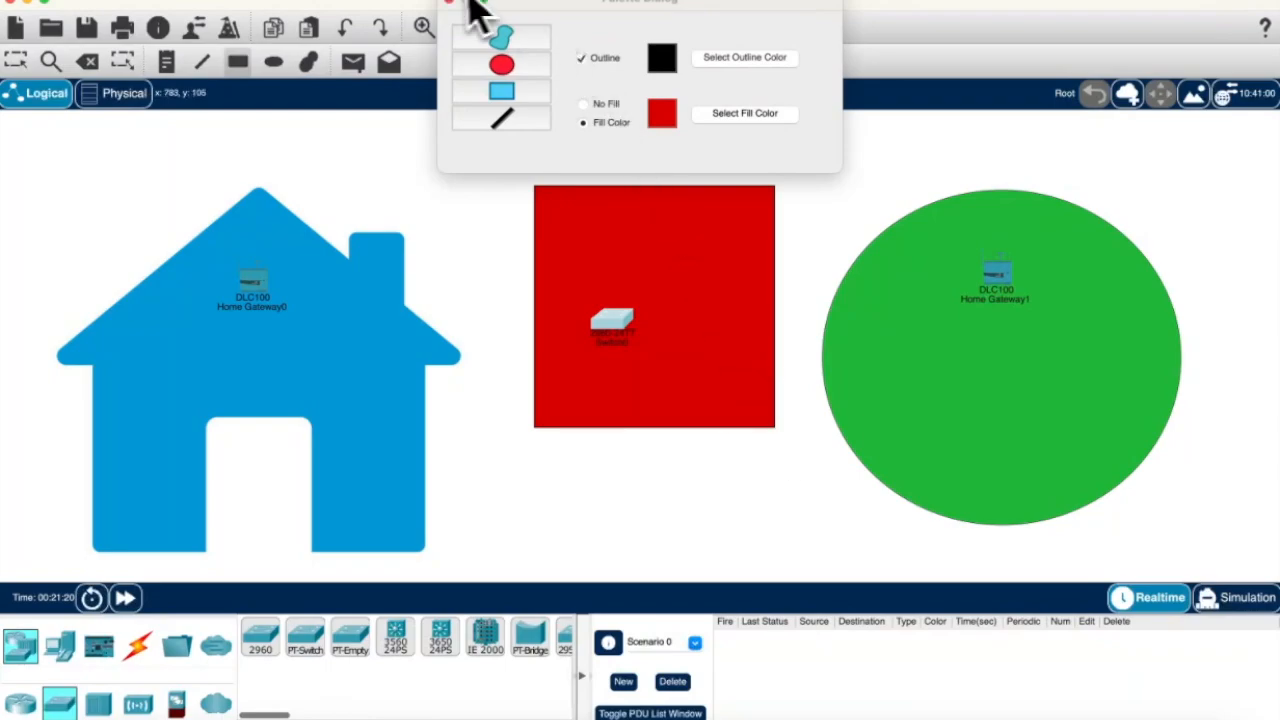
pyautogui.click(449, 3)
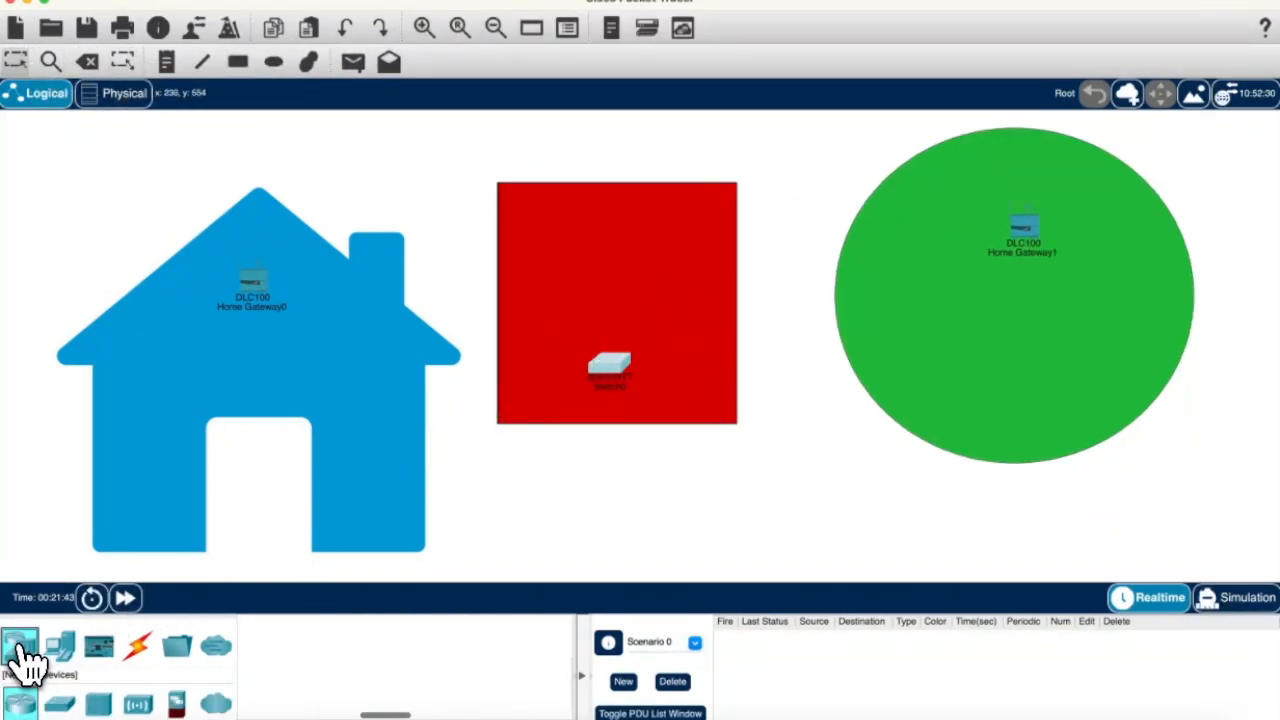
pyautogui.click(59, 645)
pyautogui.moveTo(349, 637); pyautogui.dragTo(613, 258)
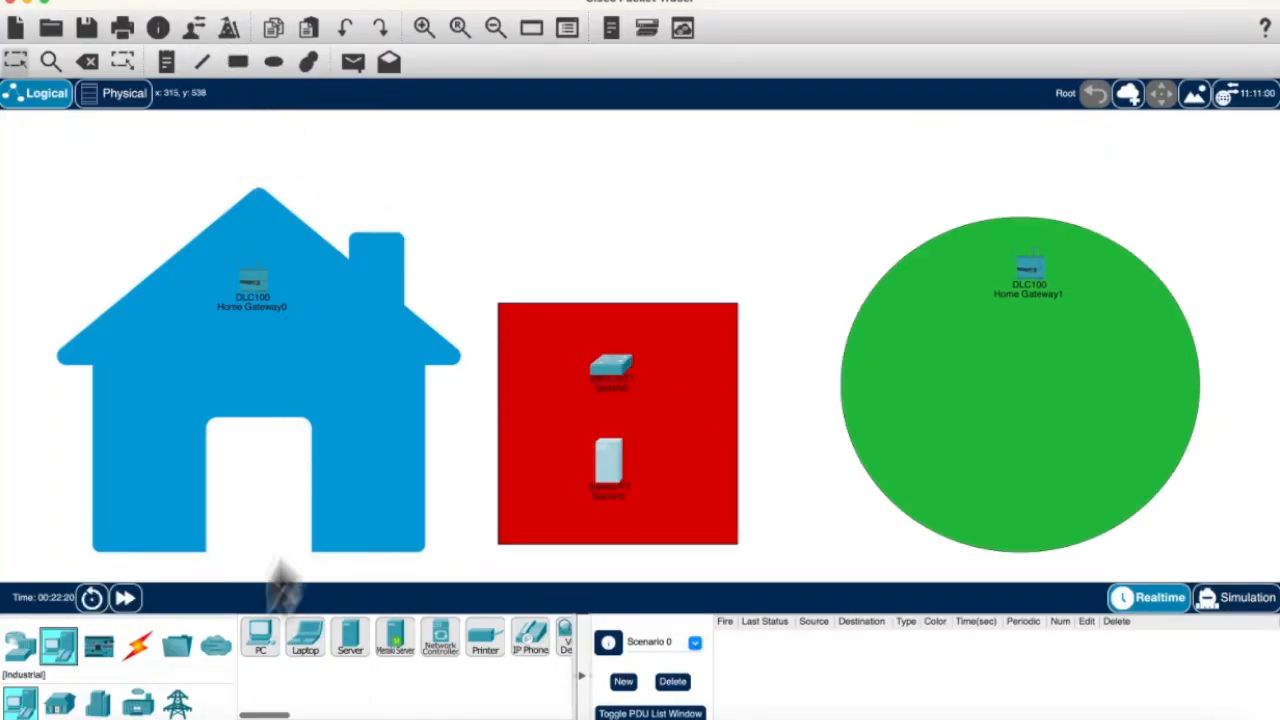
# Step: Place a coffee-maker appliance, a door and a garage door in the house, with the appliance beside the door
pyautogui.click(59, 703)
pyautogui.hscroll(10, 308, 640)
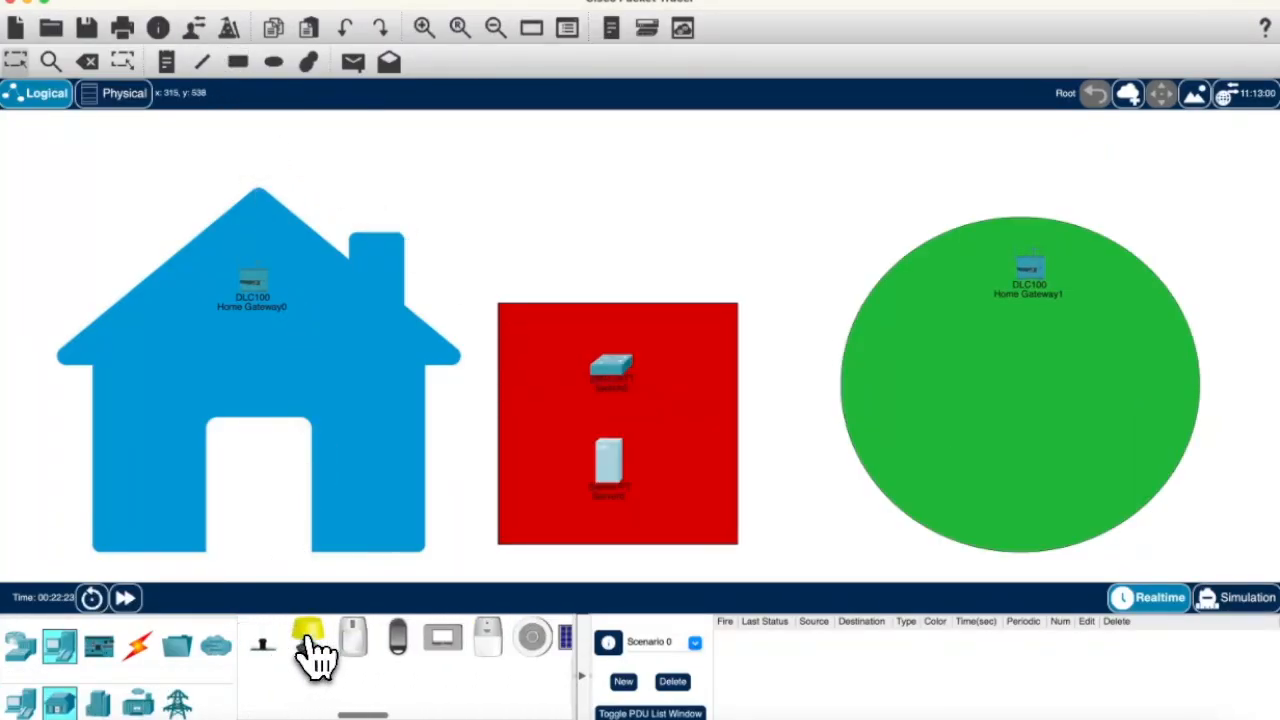
pyautogui.hscroll(-10, 308, 640)
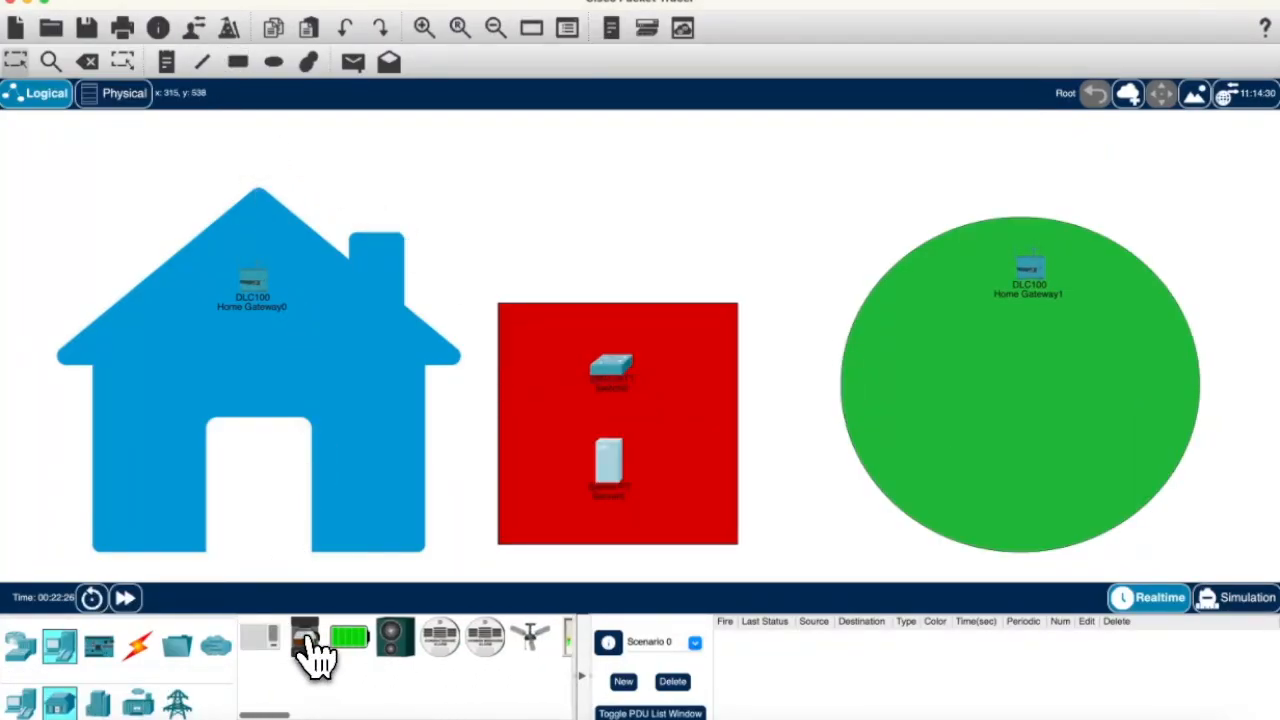
pyautogui.moveTo(325, 552); pyautogui.dragTo(146, 448)
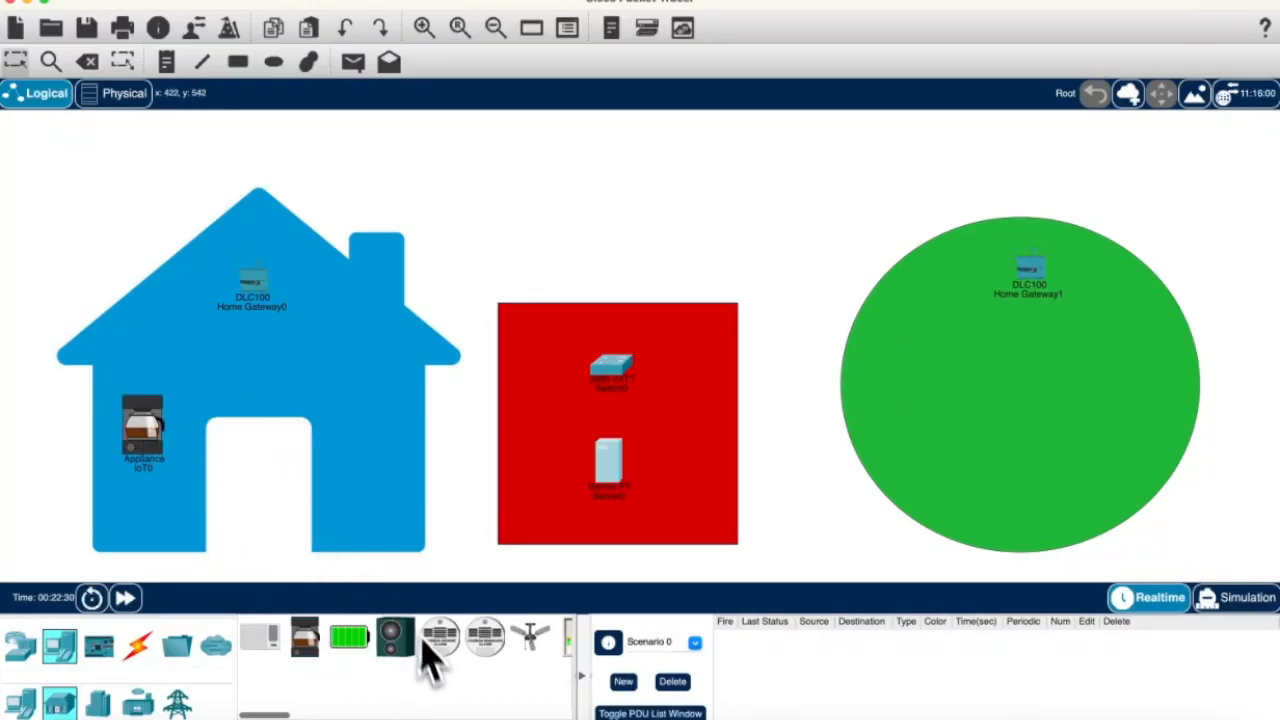
pyautogui.hscroll(3, 423, 651)
pyautogui.moveTo(447, 640); pyautogui.dragTo(265, 495)
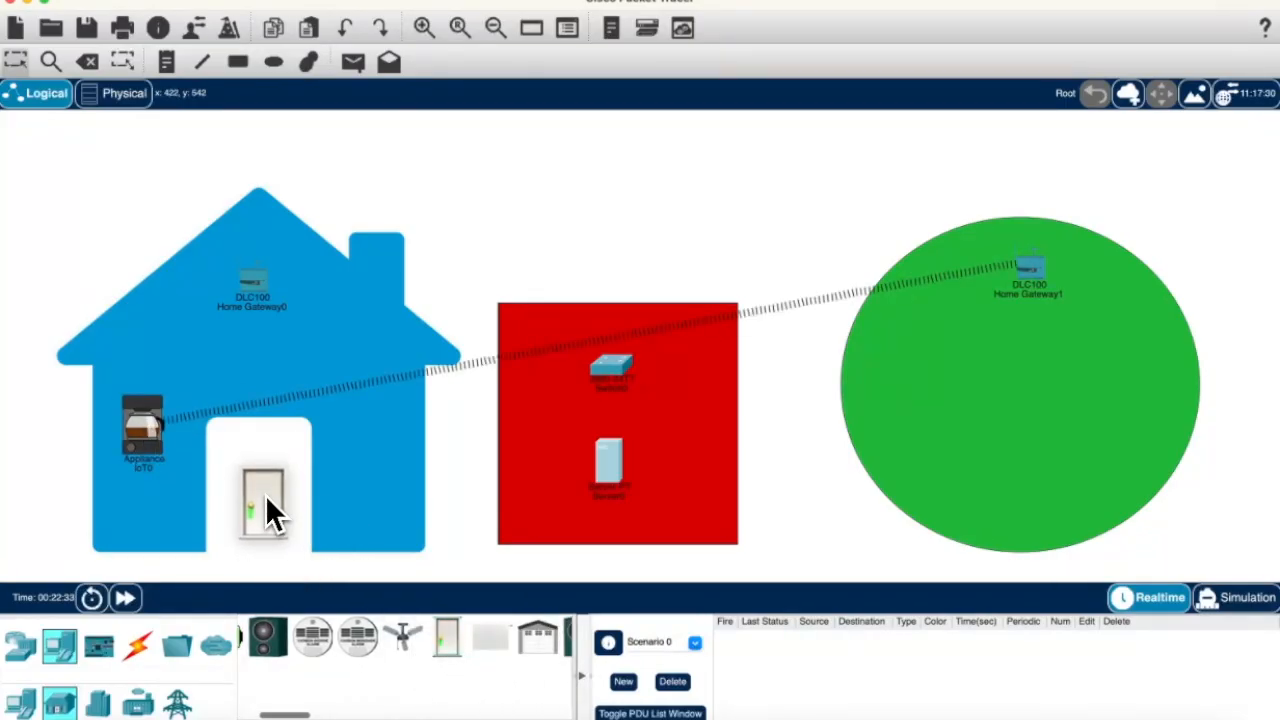
pyautogui.hscroll(2, 486, 630)
pyautogui.moveTo(485, 632); pyautogui.dragTo(375, 509)
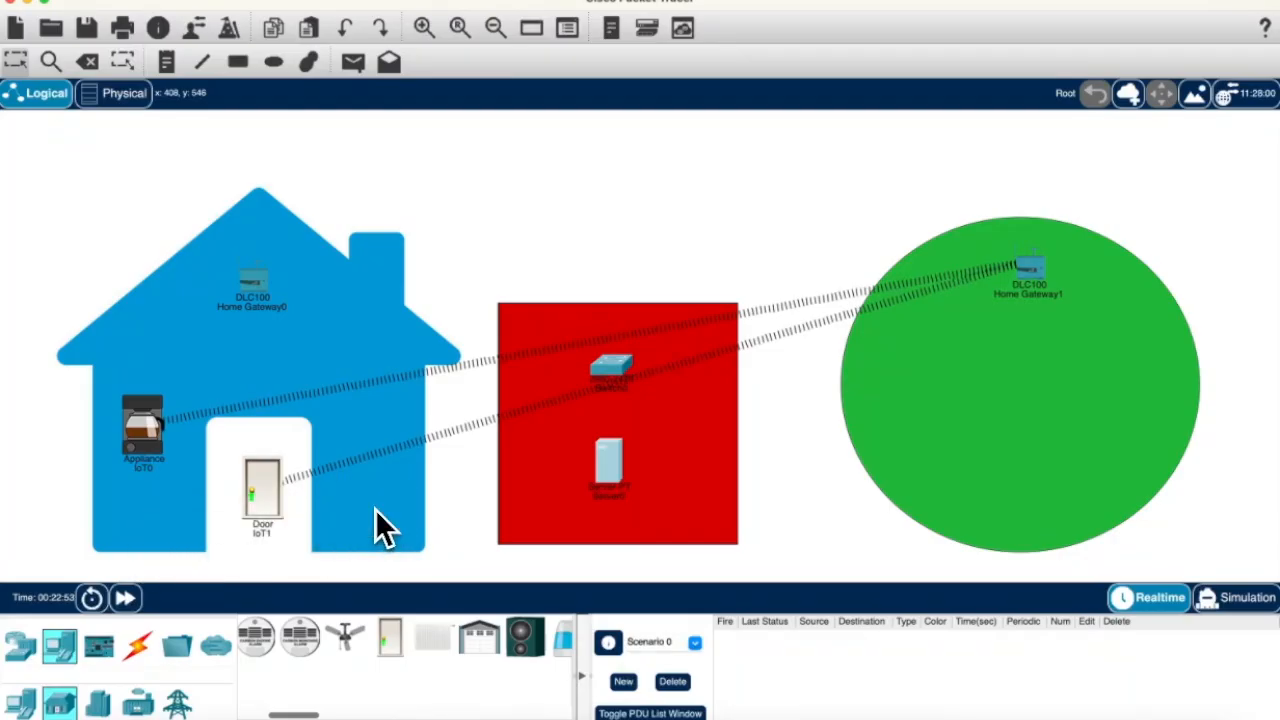
pyautogui.moveTo(160, 450); pyautogui.dragTo(137, 514)
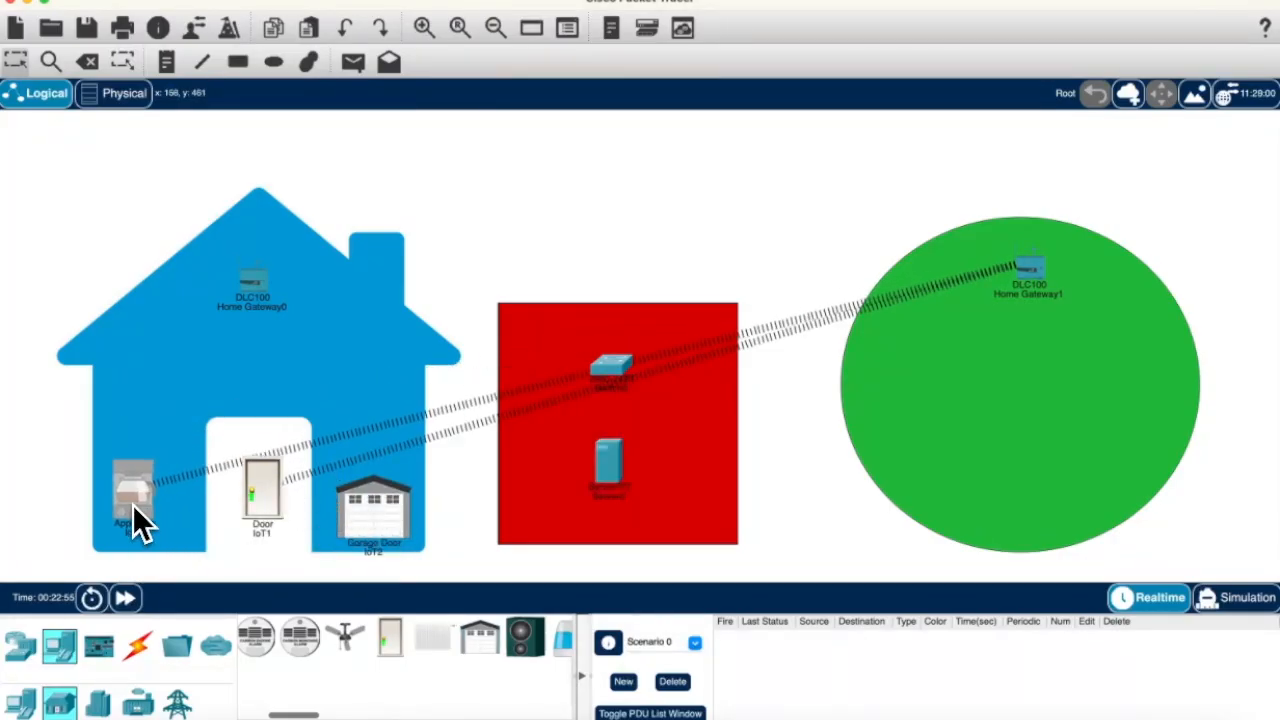
pyautogui.moveTo(135, 512)
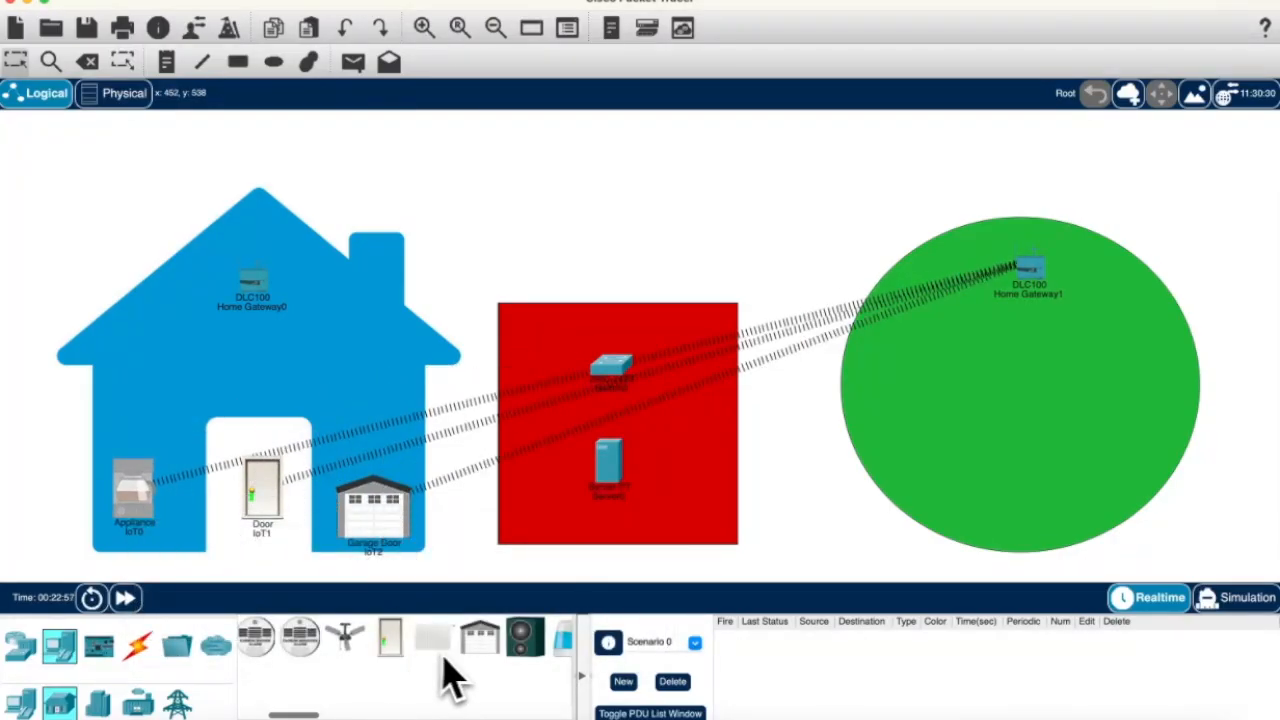
# Step: Add a webcam below Home Gateway0 and bring up Home Gateway0's Config settings
pyautogui.hscroll(3, 430, 672)
pyautogui.hscroll(4, 430, 677)
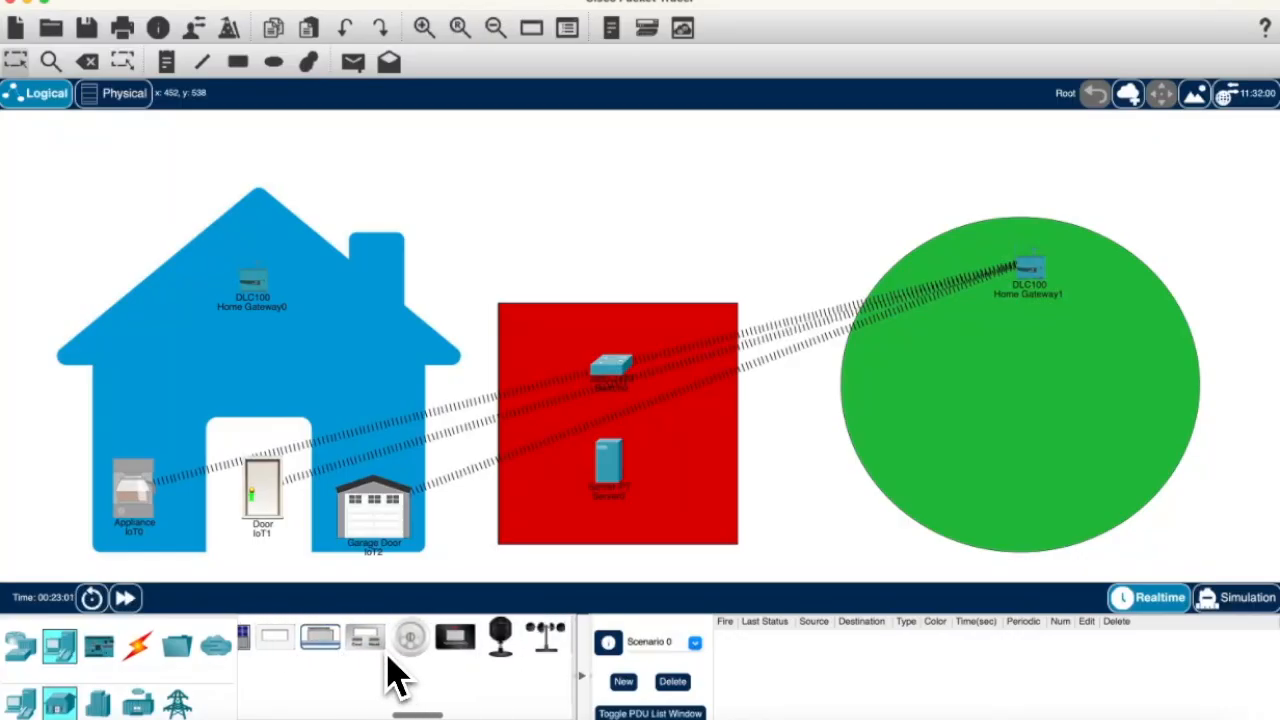
pyautogui.moveTo(480, 622); pyautogui.dragTo(257, 350)
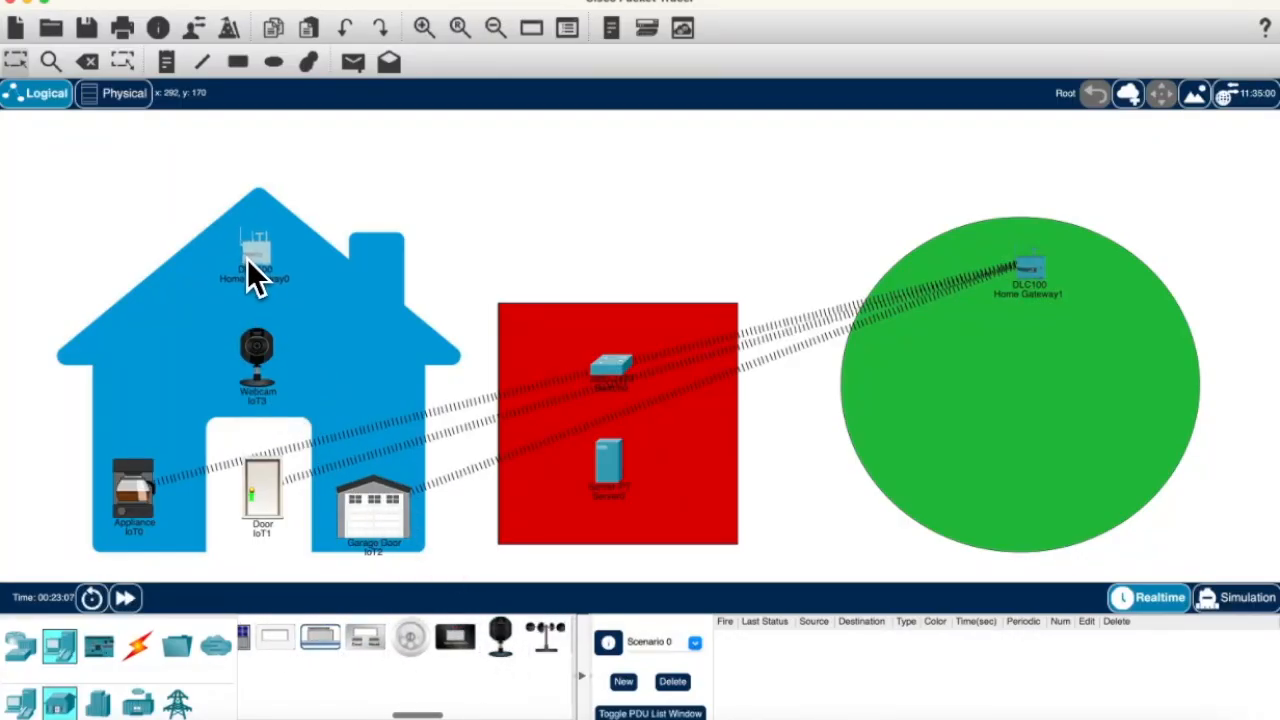
pyautogui.click(255, 262)
pyautogui.click(670, 142)
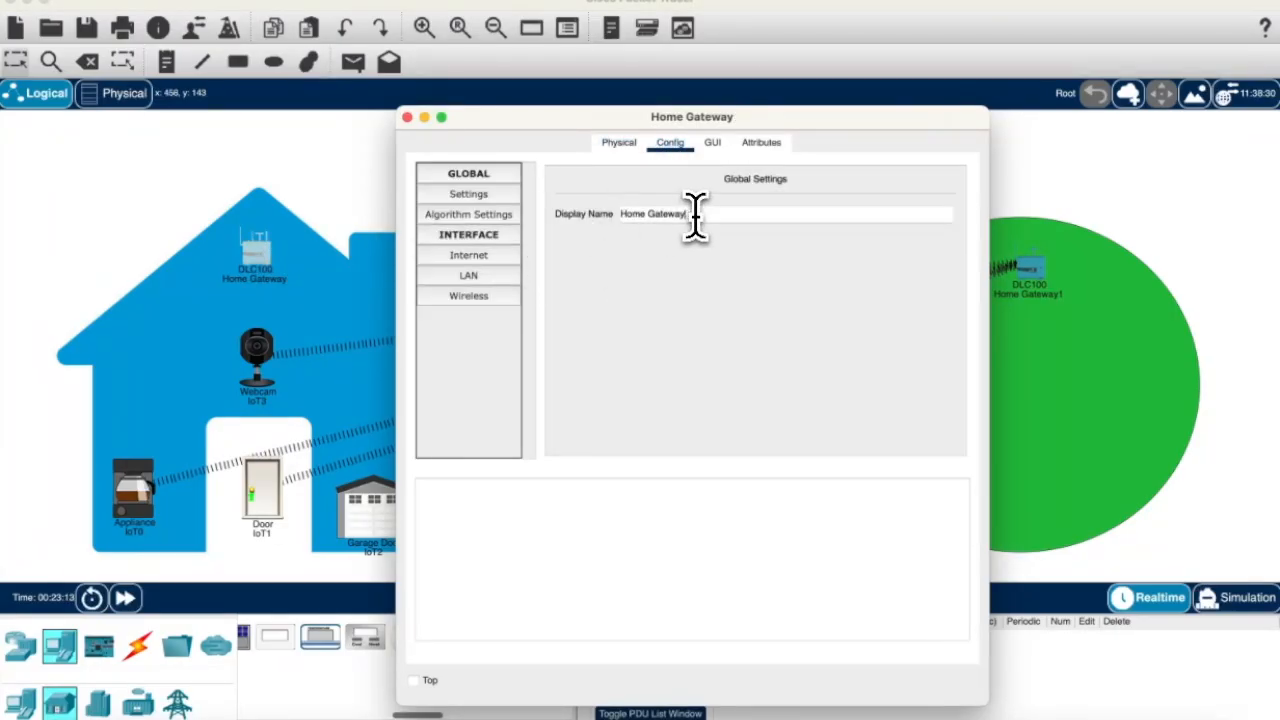
# Step: Rename the circle's Home Gateway1 to Office Gateway
pyautogui.click(460, 257)
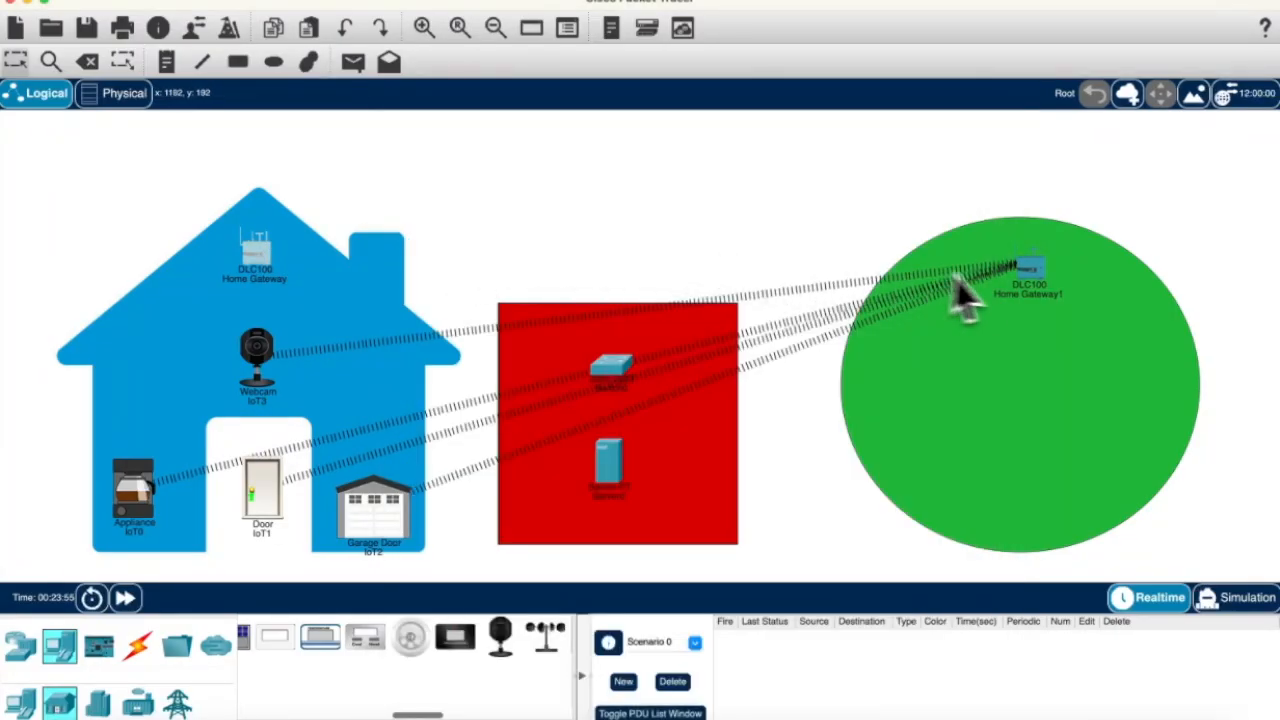
pyautogui.click(1025, 283)
pyautogui.click(670, 143)
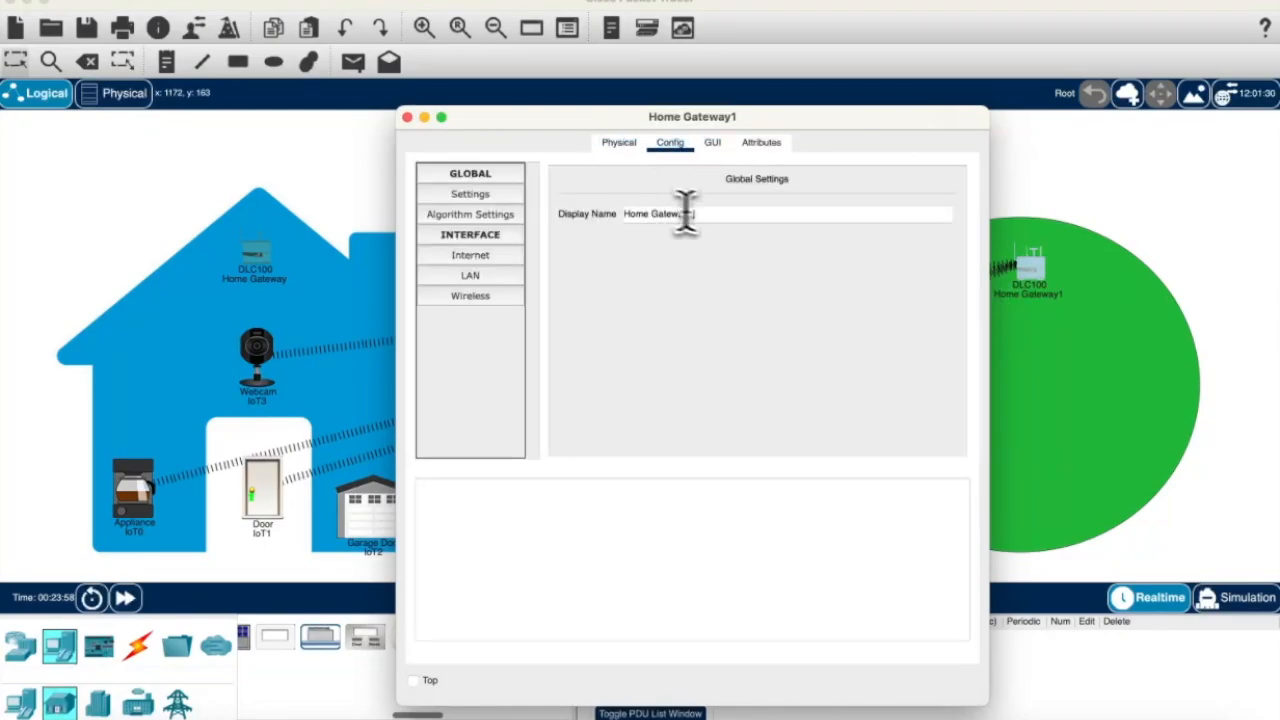
pyautogui.write('ice')
pyautogui.click(733, 216)
pyautogui.press('BackSpace')
# Step: Set the office gateway's wireless SSID to OfficeGateway and move the fan to the circle's left side
pyautogui.click(470, 275)
pyautogui.click(515, 297)
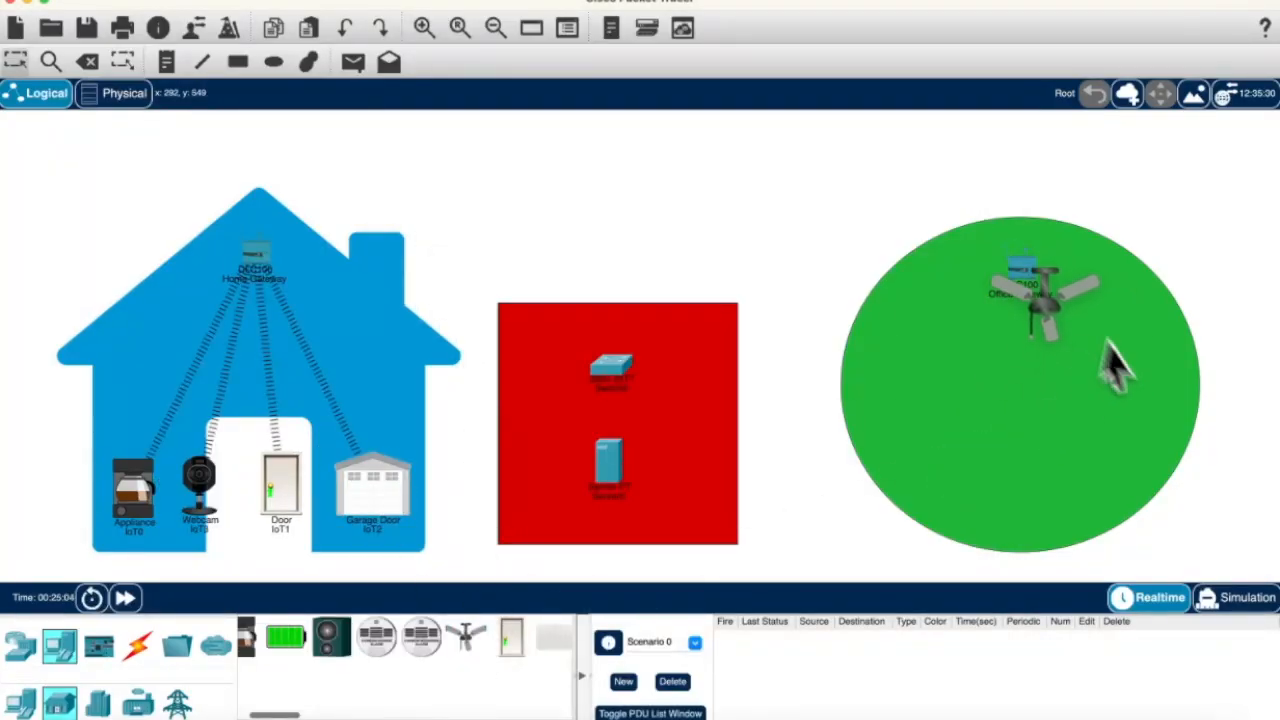
pyautogui.moveTo(1117, 368); pyautogui.dragTo(909, 414)
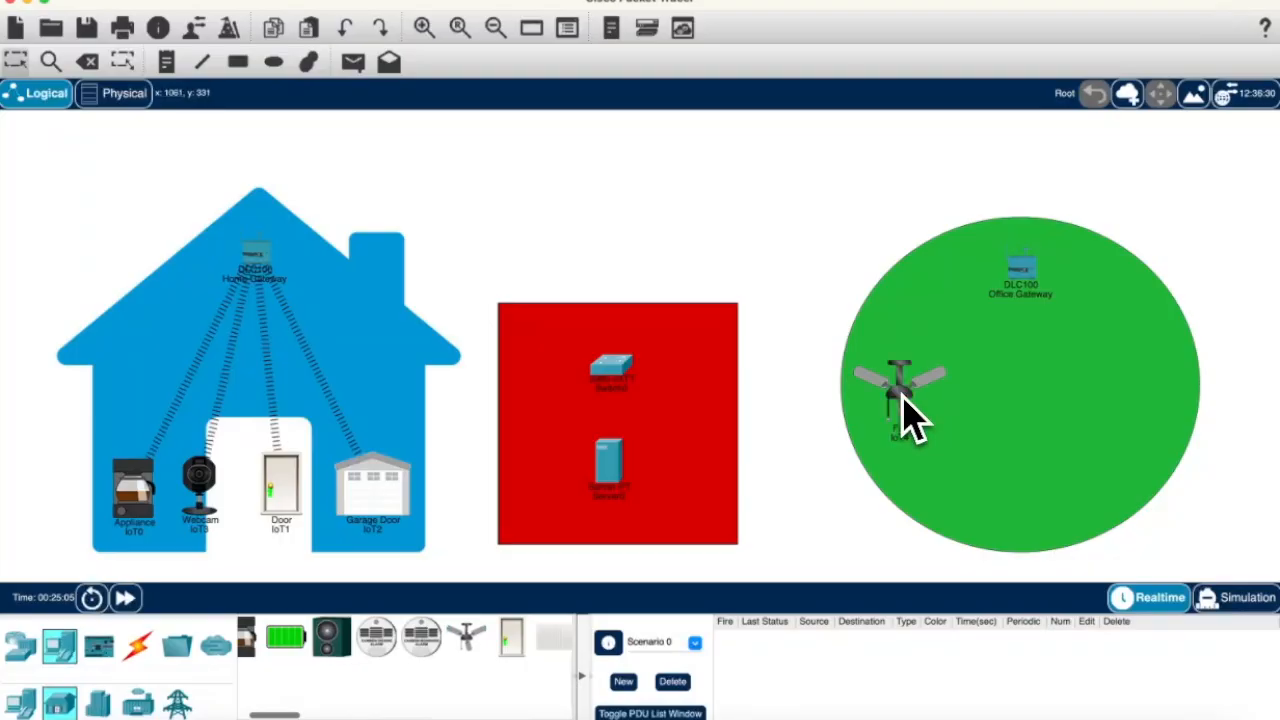
# Step: Place a wind detector, thermostat and temperature monitor in the green circle
pyautogui.moveTo(268, 715); pyautogui.dragTo(431, 716)
pyautogui.moveTo(413, 636); pyautogui.dragTo(975, 515)
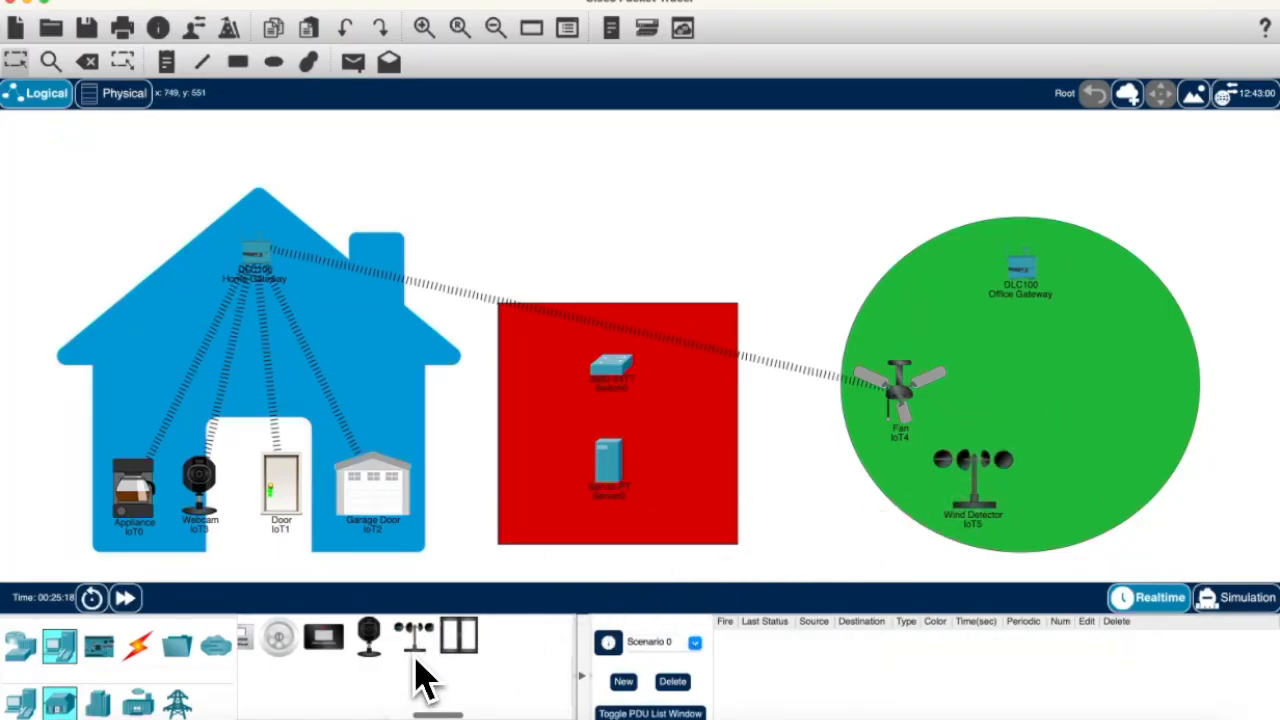
pyautogui.moveTo(440, 716); pyautogui.dragTo(393, 715)
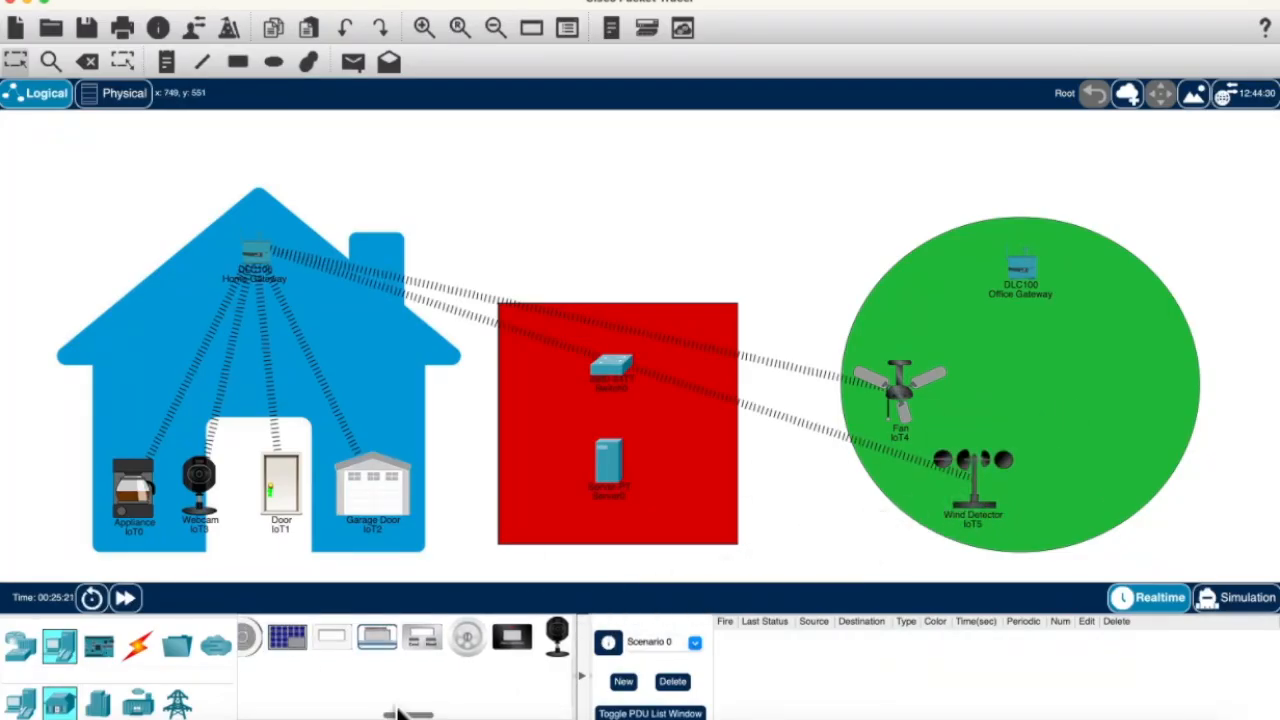
pyautogui.moveTo(430, 650); pyautogui.dragTo(1132, 400)
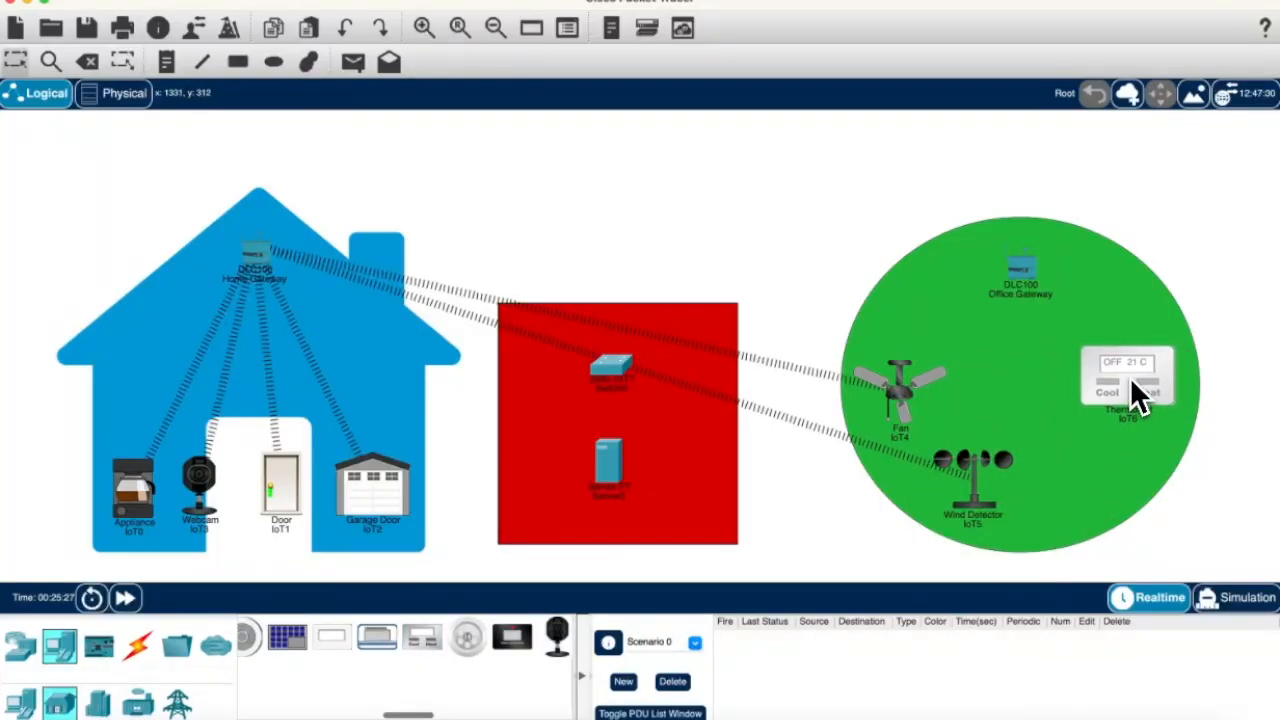
pyautogui.moveTo(1130, 395)
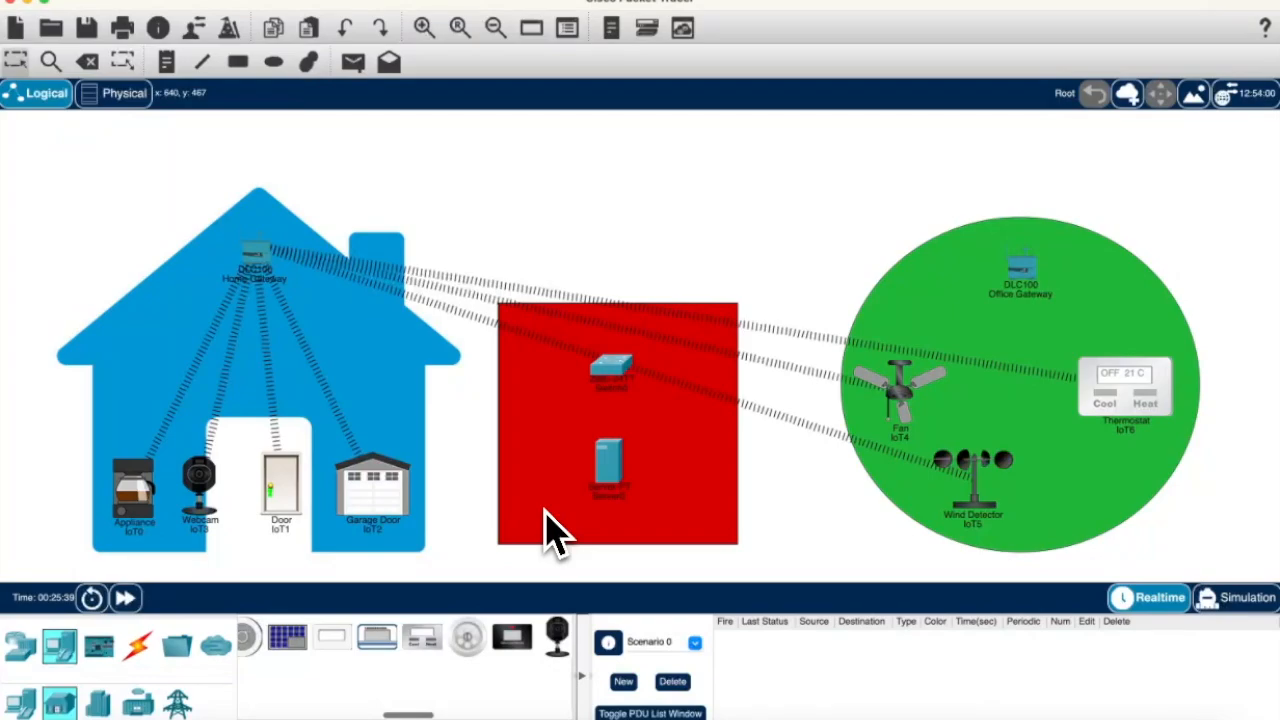
pyautogui.moveTo(370, 645); pyautogui.dragTo(1100, 515)
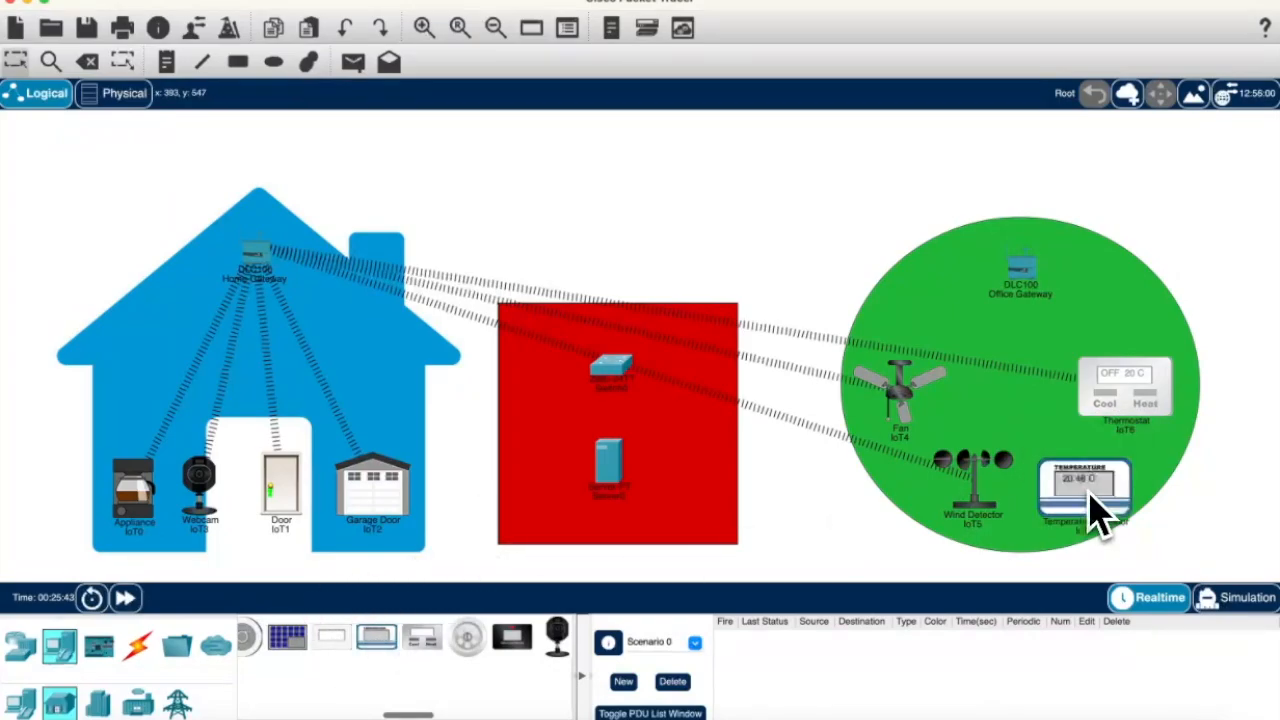
pyautogui.click(997, 405)
pyautogui.click(867, 257)
# Step: Add Tablet PCs to the circle and house, positioning the house tablet near the roof
pyautogui.moveTo(402, 715); pyautogui.dragTo(250, 715)
pyautogui.click(22, 704)
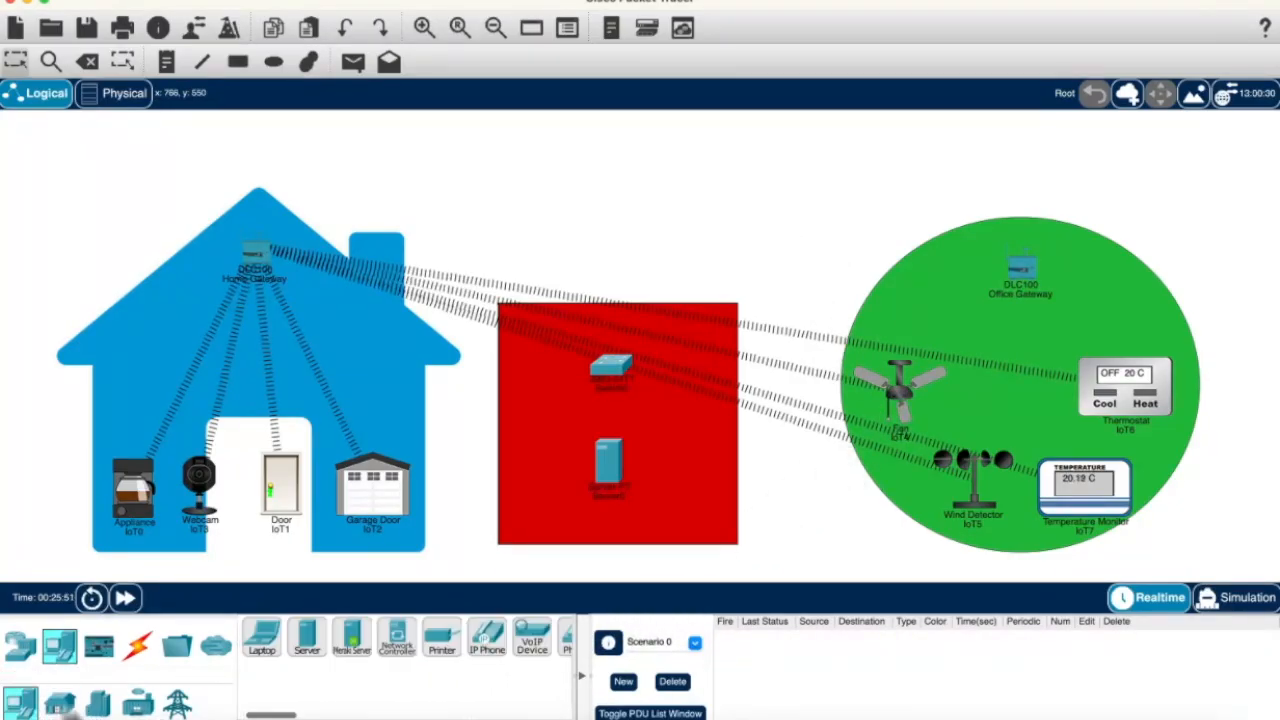
pyautogui.hscroll(10, 350, 690)
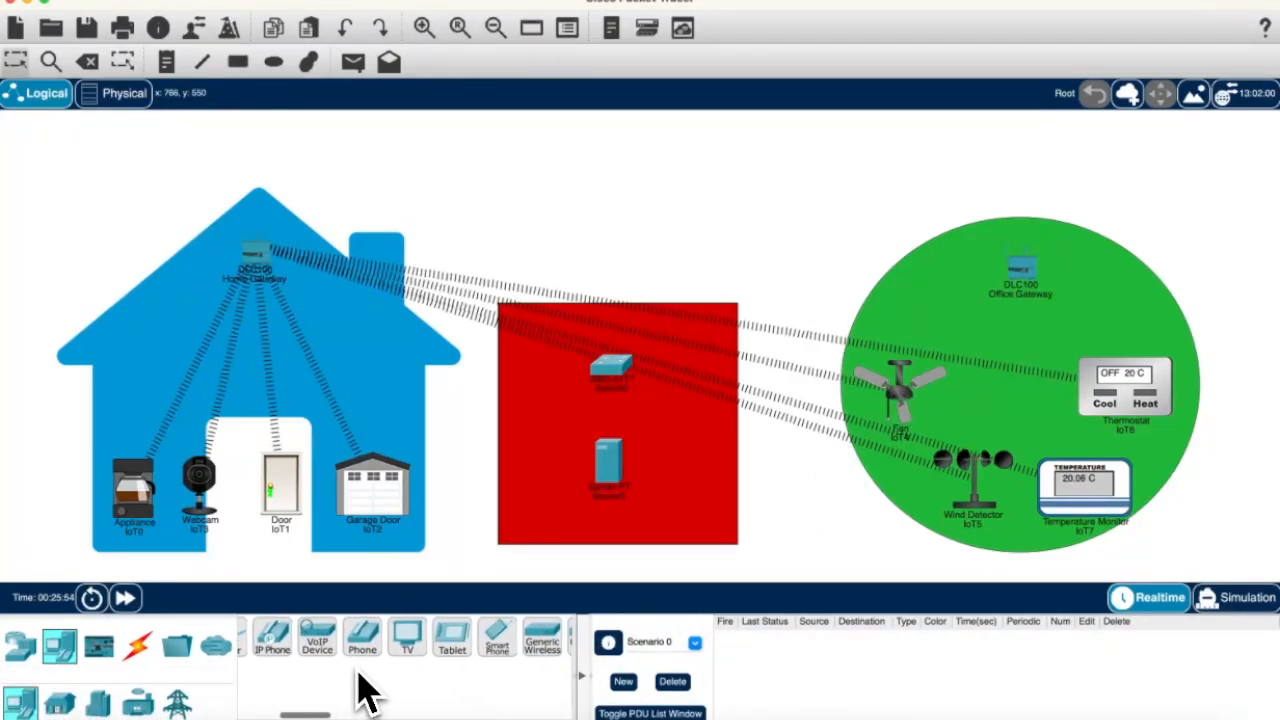
pyautogui.moveTo(365, 640); pyautogui.dragTo(1110, 292)
pyautogui.moveTo(135, 408); pyautogui.dragTo(170, 330)
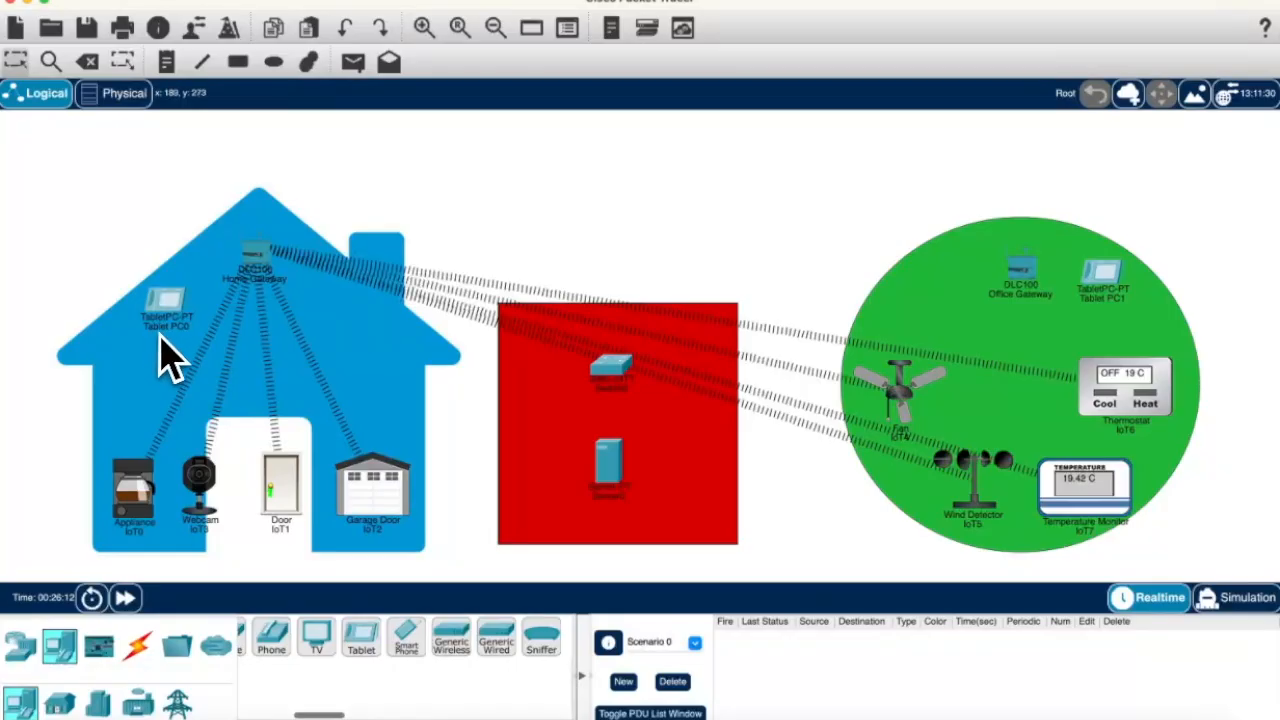
# Step: Name the fan 'Fan' and review its wireless settings
pyautogui.click(909, 405)
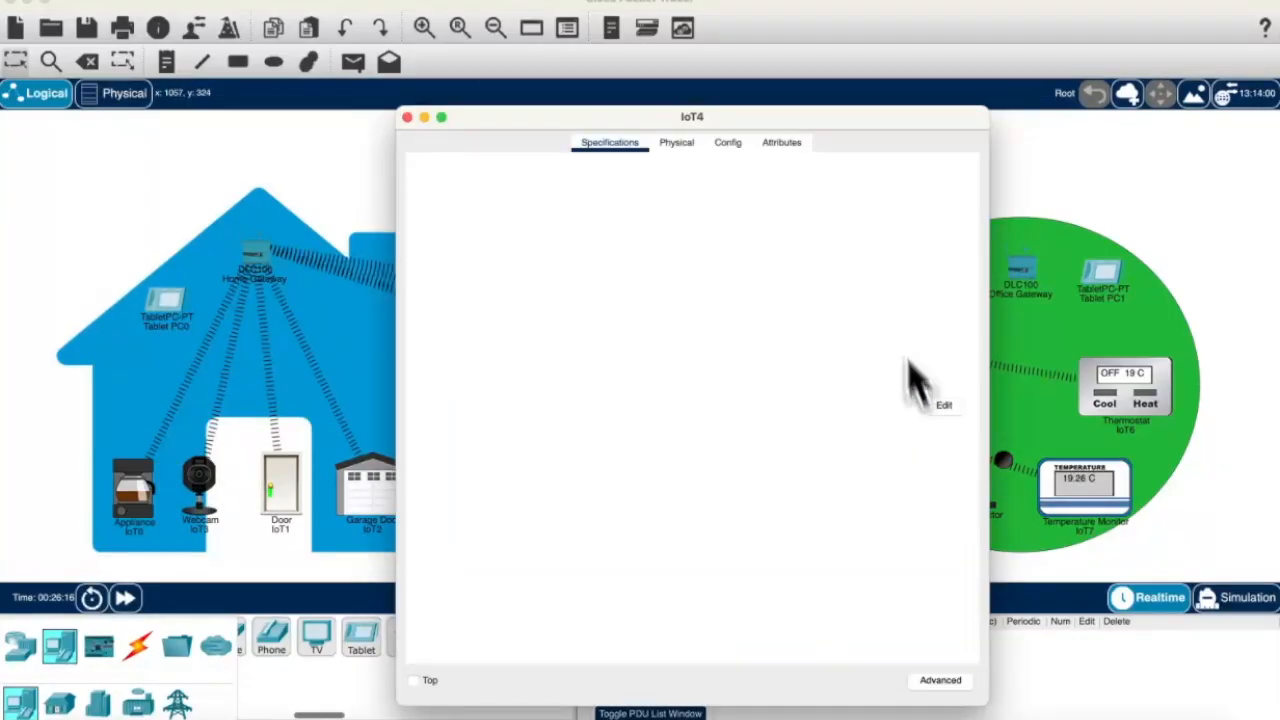
pyautogui.click(695, 147)
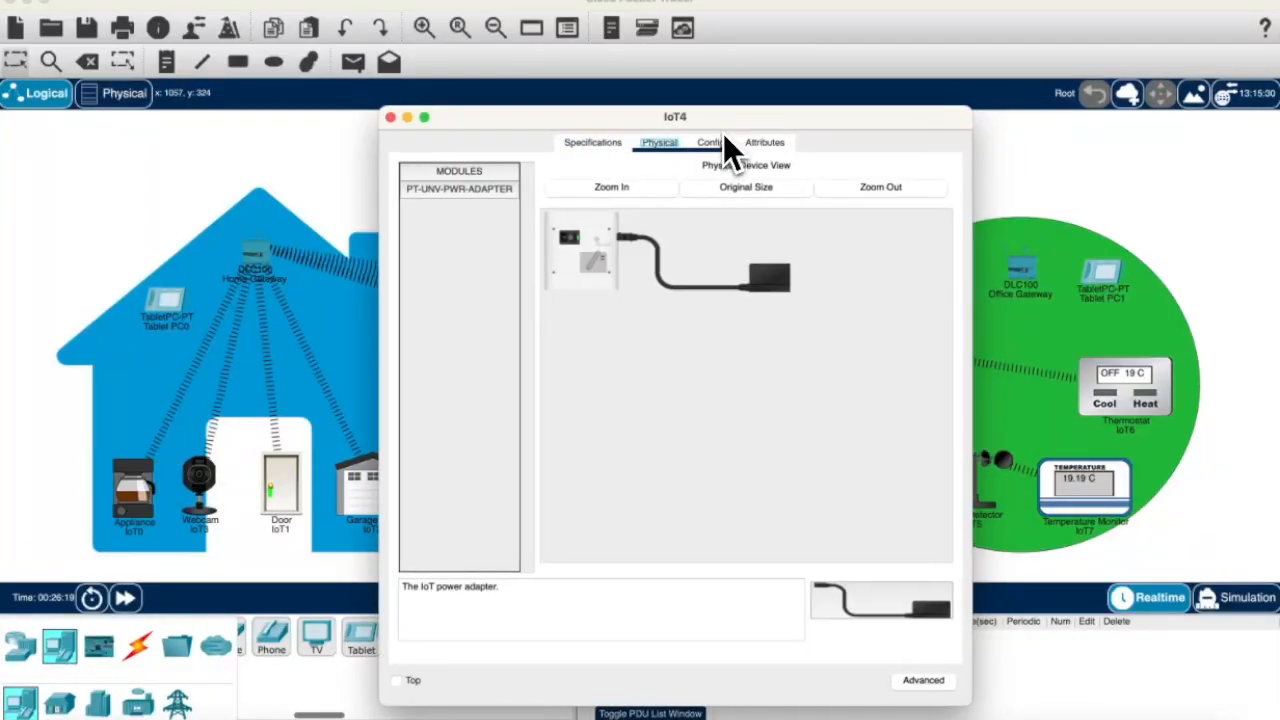
pyautogui.click(723, 143)
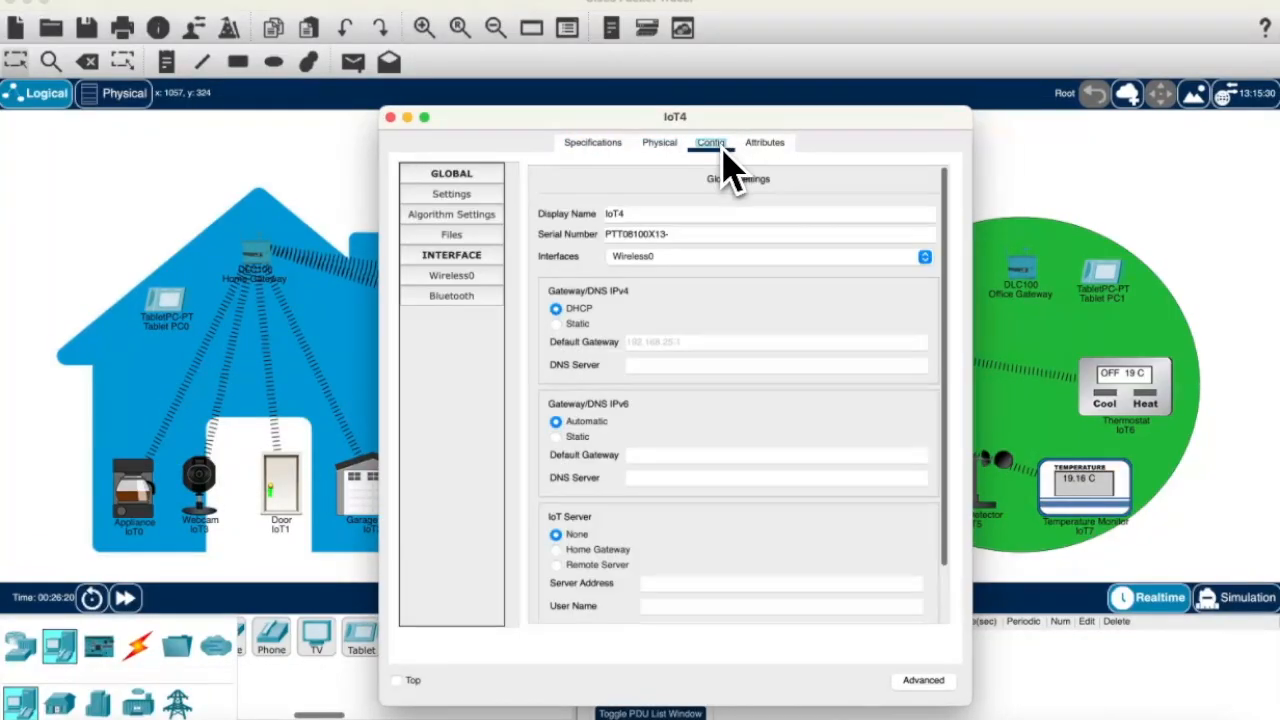
pyautogui.click(647, 213)
pyautogui.write('Fan')
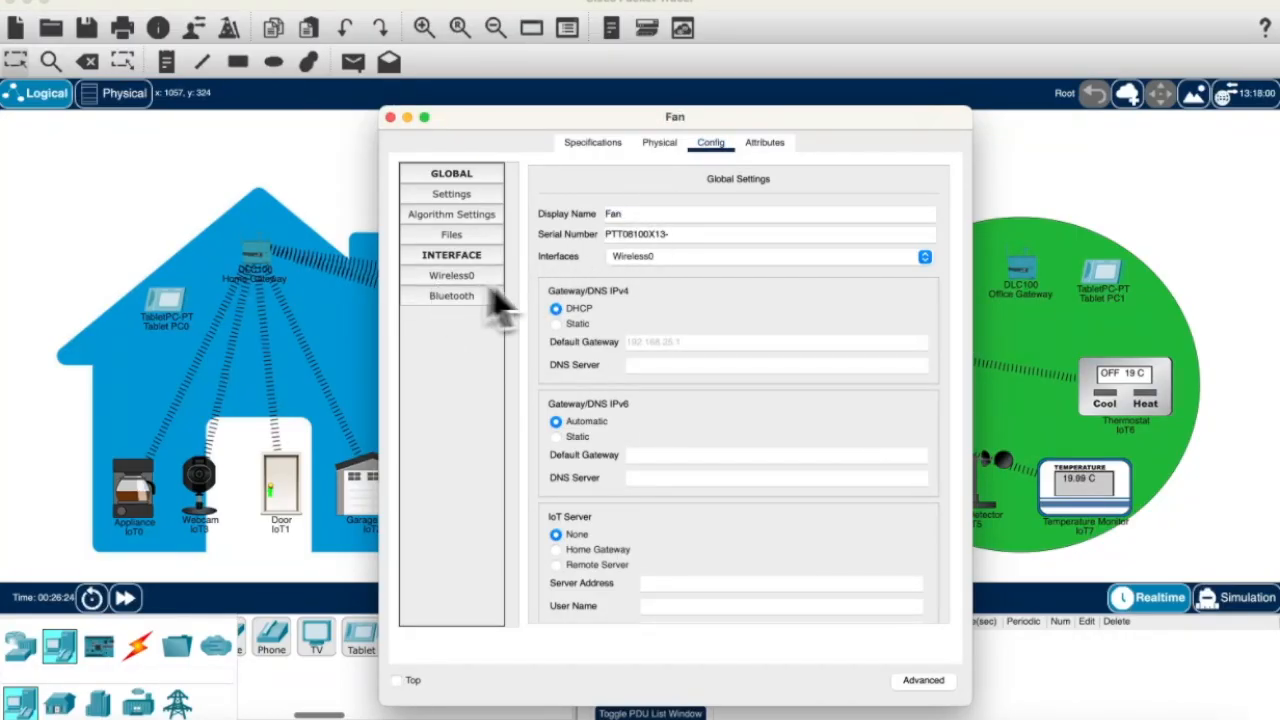
pyautogui.click(495, 276)
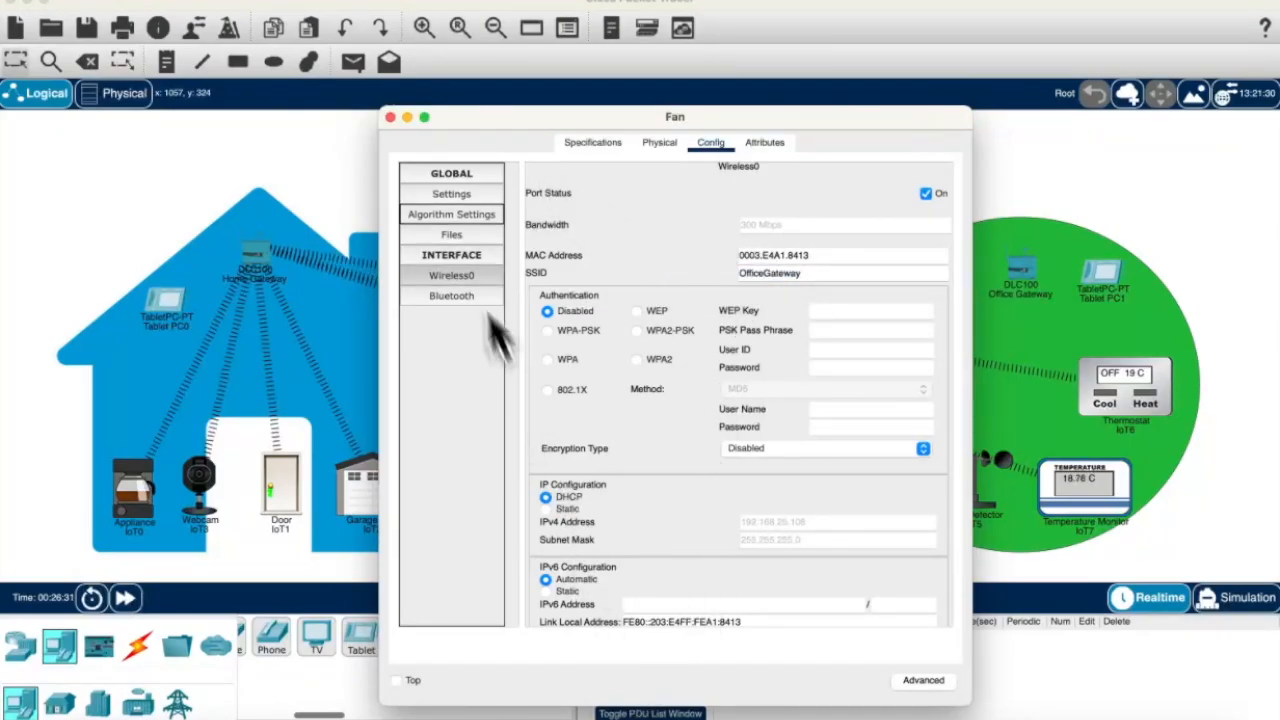
pyautogui.click(390, 117)
# Step: Change the thermostat's wireless SSID from HomeGateway to OfficeGateway
pyautogui.click(1106, 382)
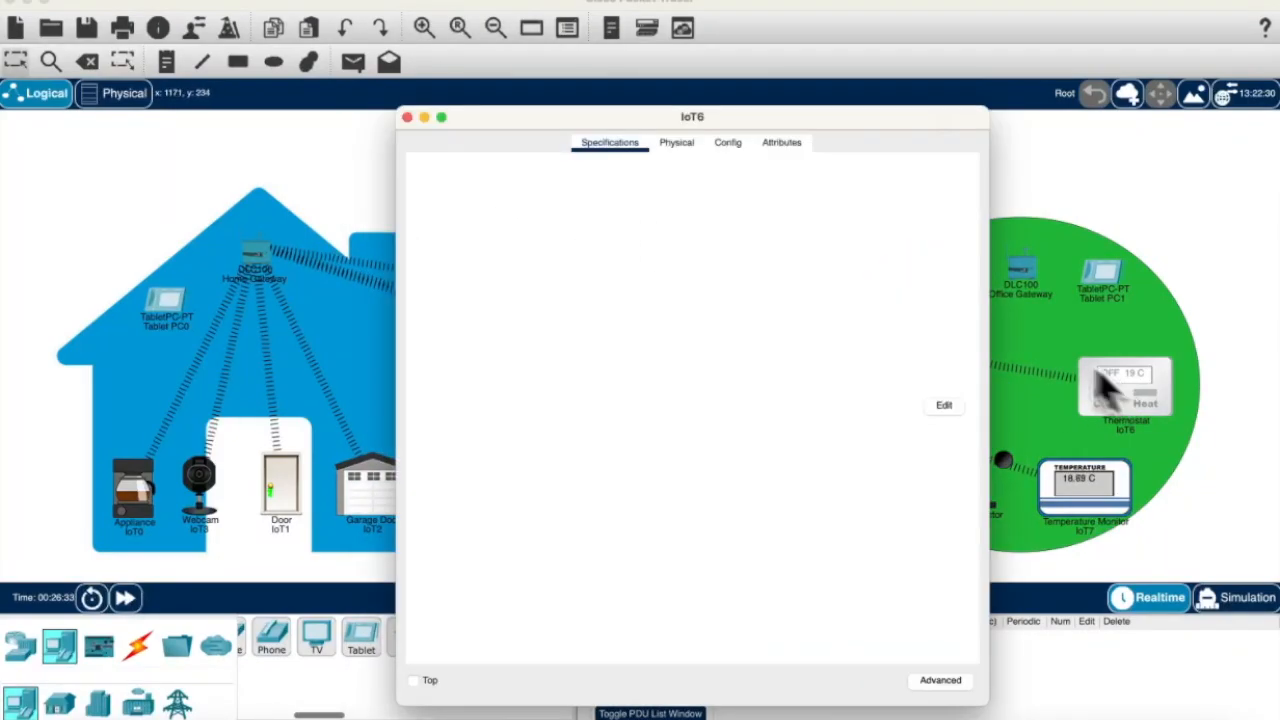
pyautogui.click(680, 148)
pyautogui.click(718, 146)
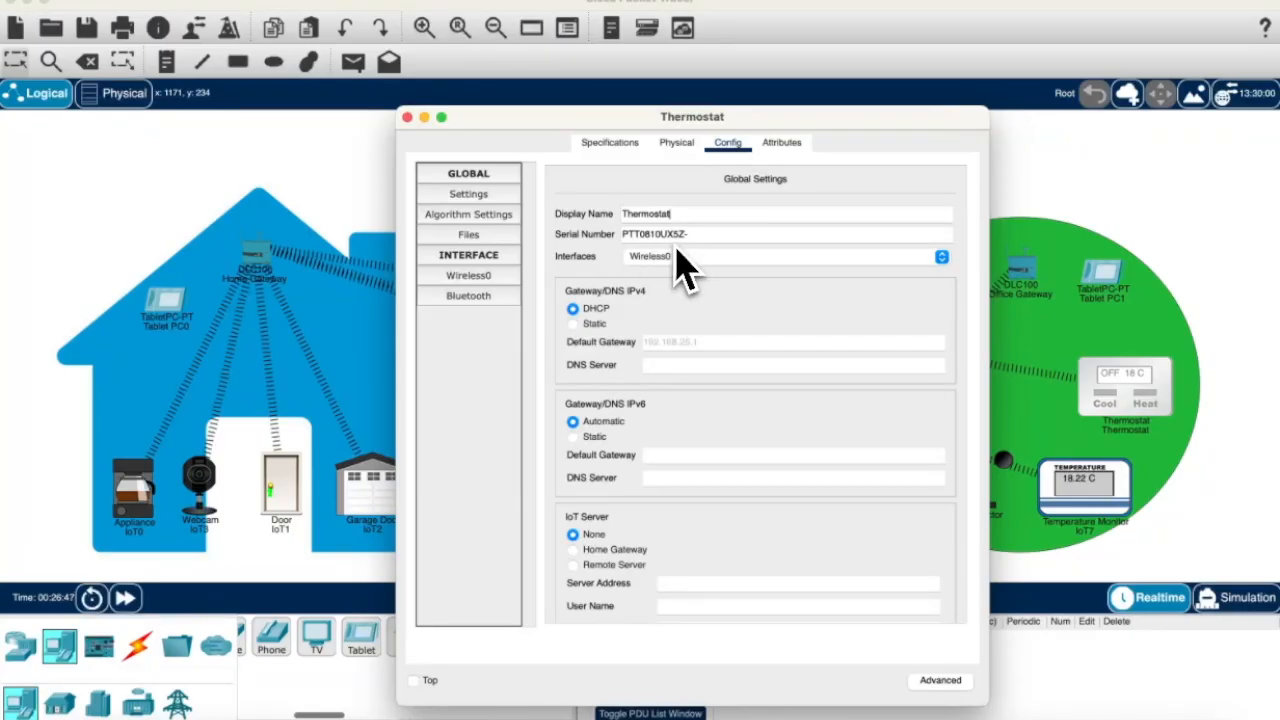
pyautogui.click(506, 279)
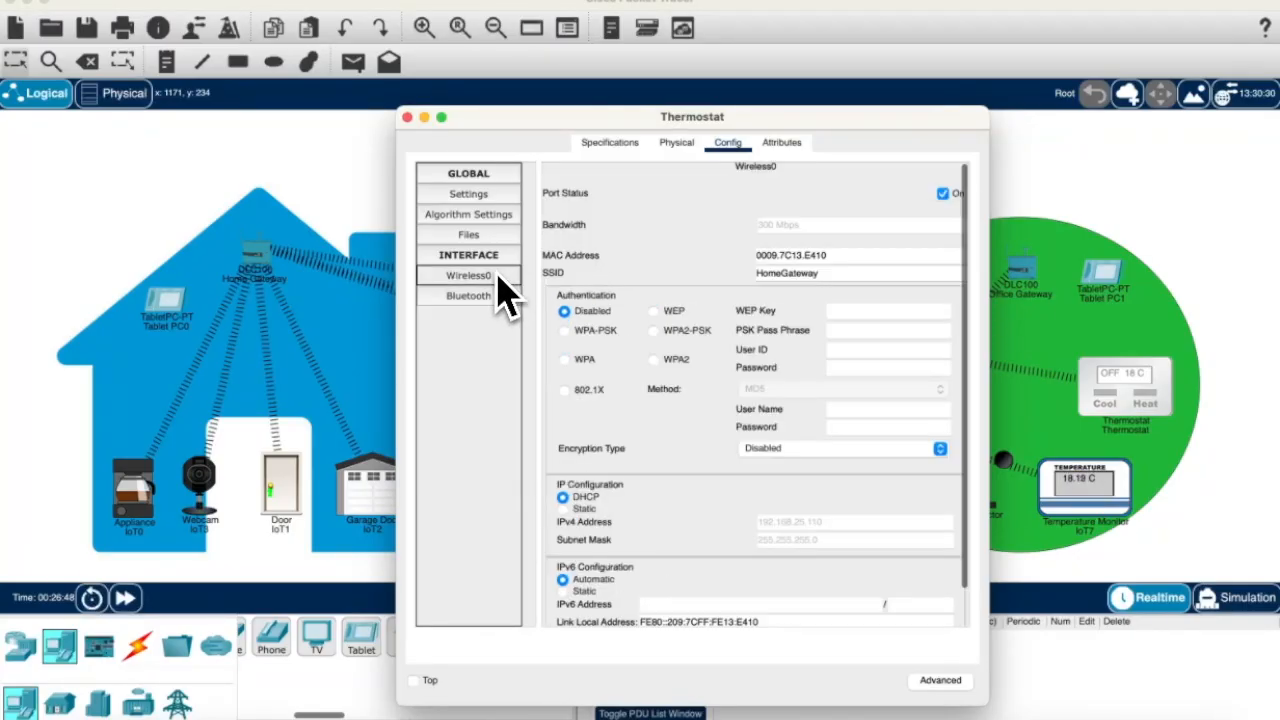
pyautogui.doubleClick(770, 276)
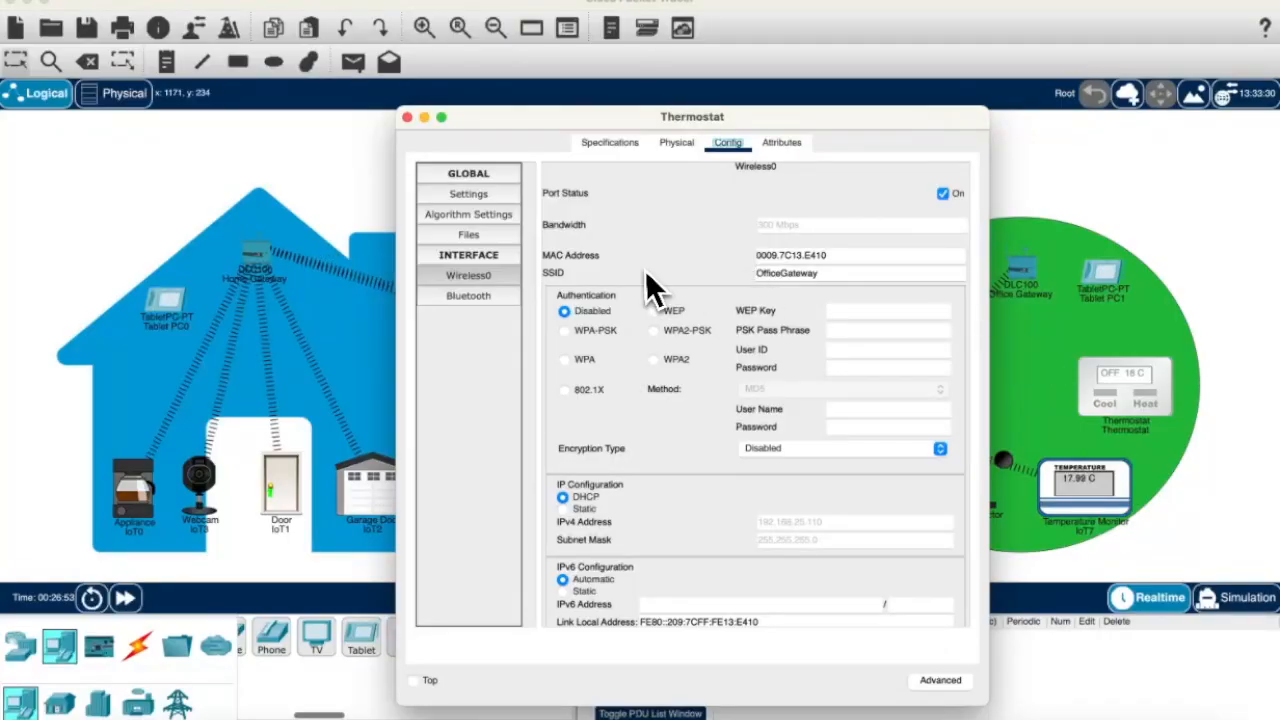
pyautogui.click(407, 117)
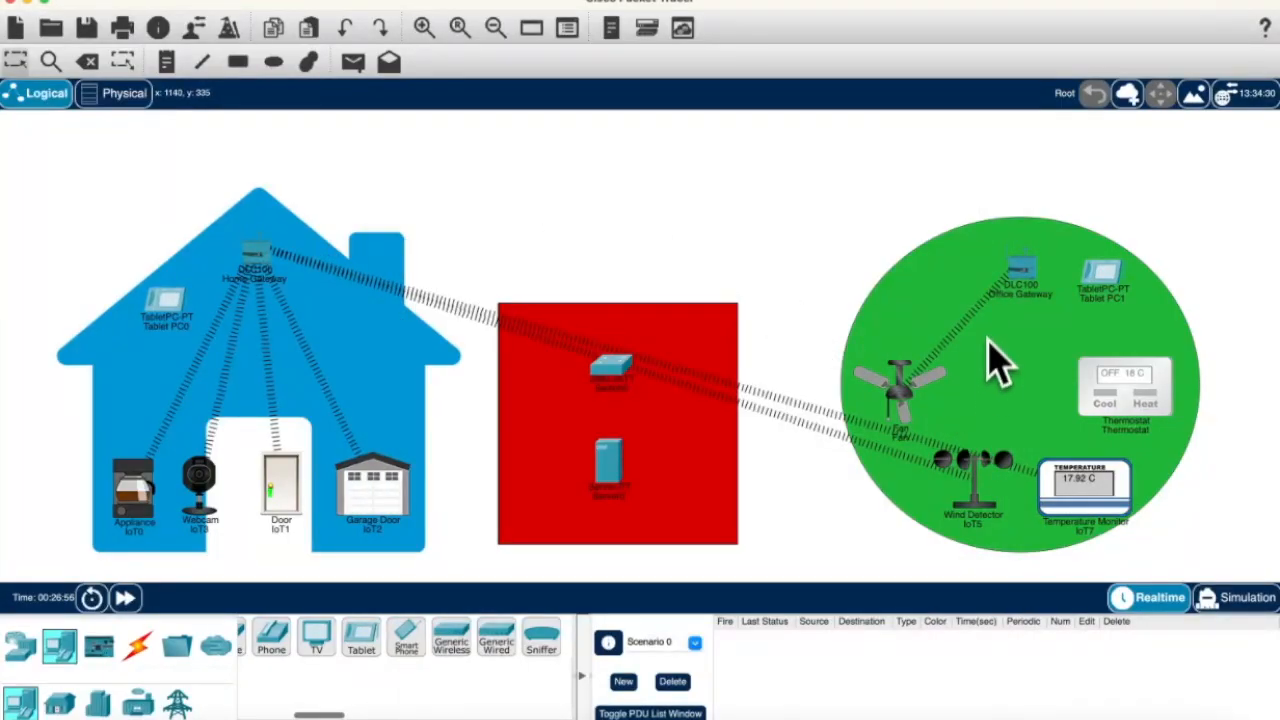
# Step: Change the temperature monitor IoT7's wireless SSID to OfficeGateway
pyautogui.click(1080, 492)
pyautogui.click(728, 142)
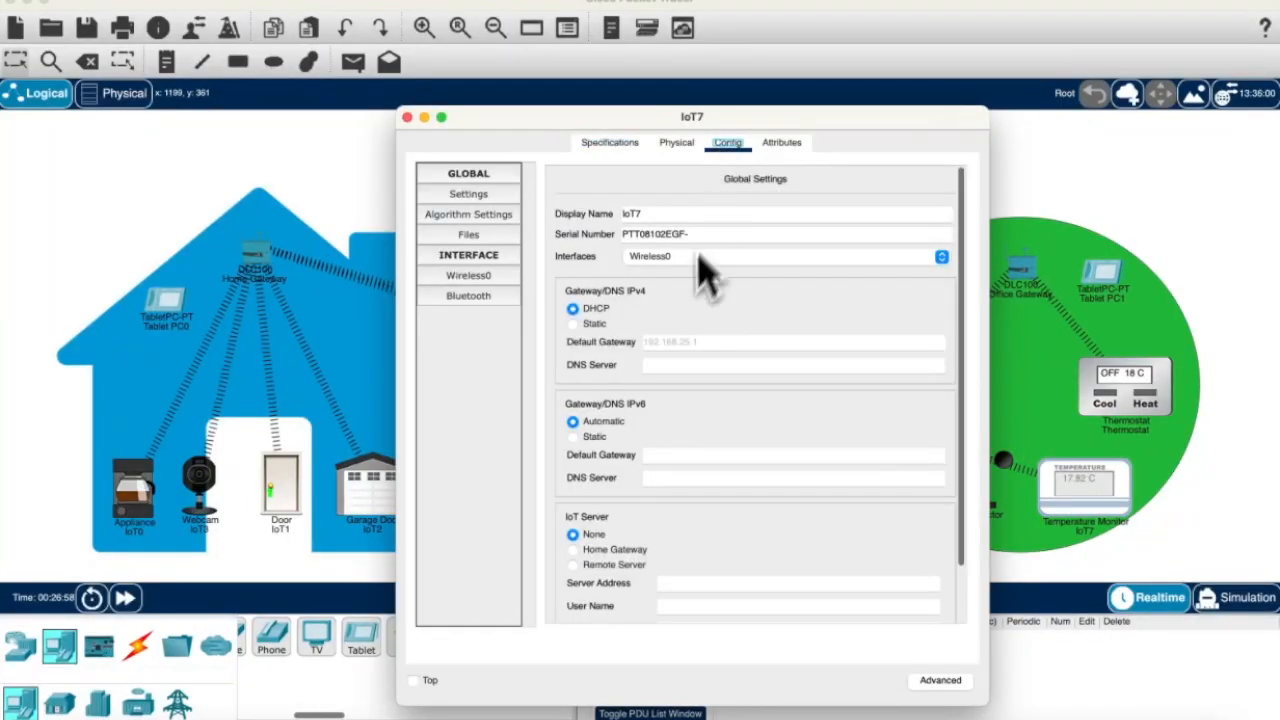
pyautogui.click(468, 275)
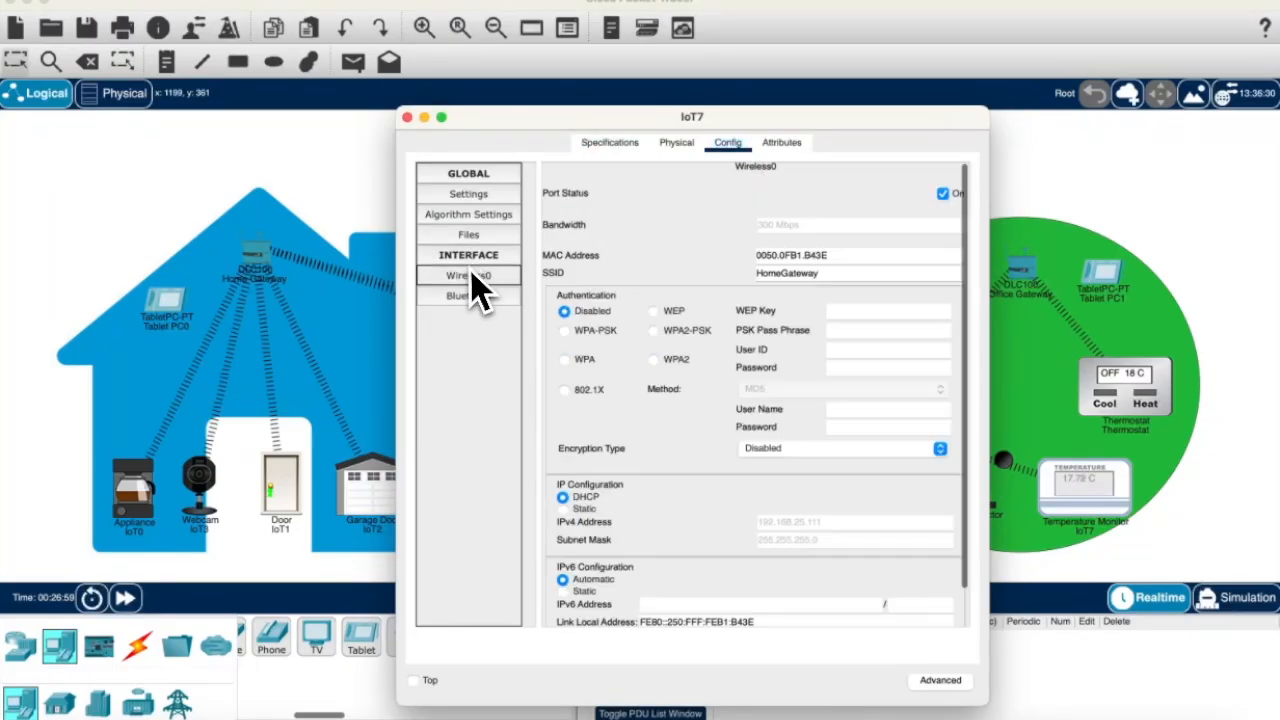
pyautogui.doubleClick(752, 273)
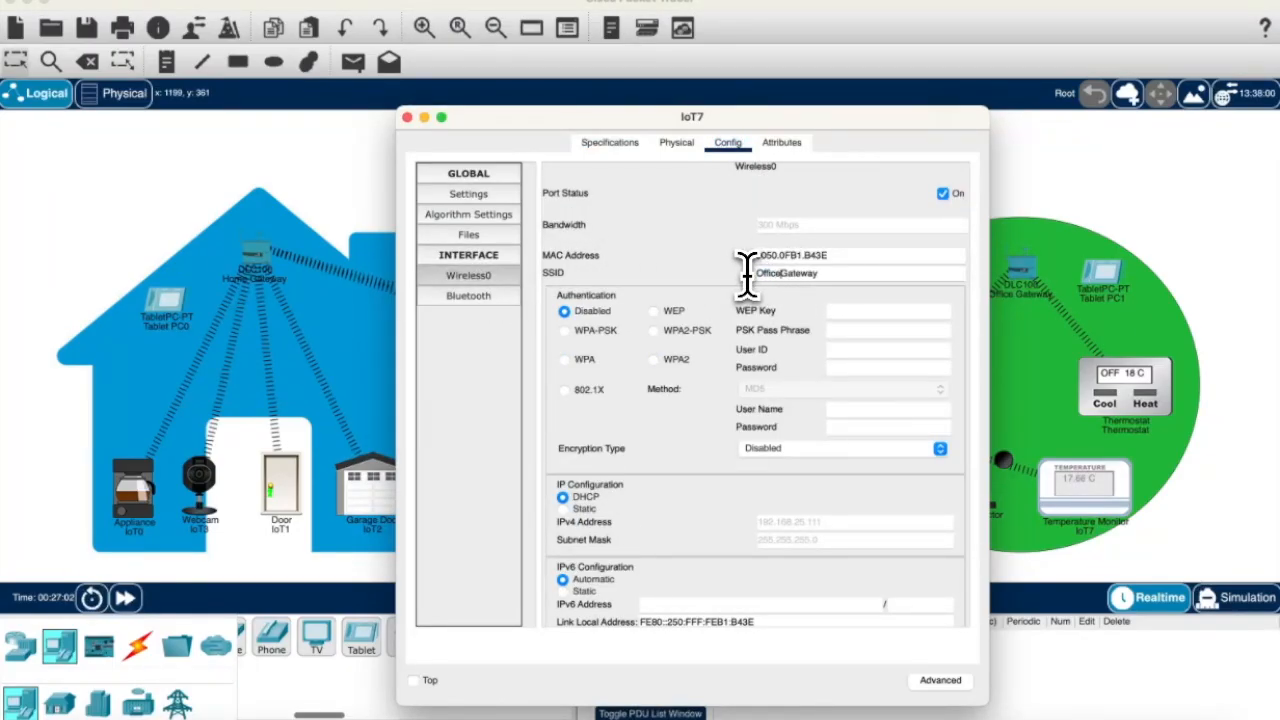
pyautogui.click(620, 190)
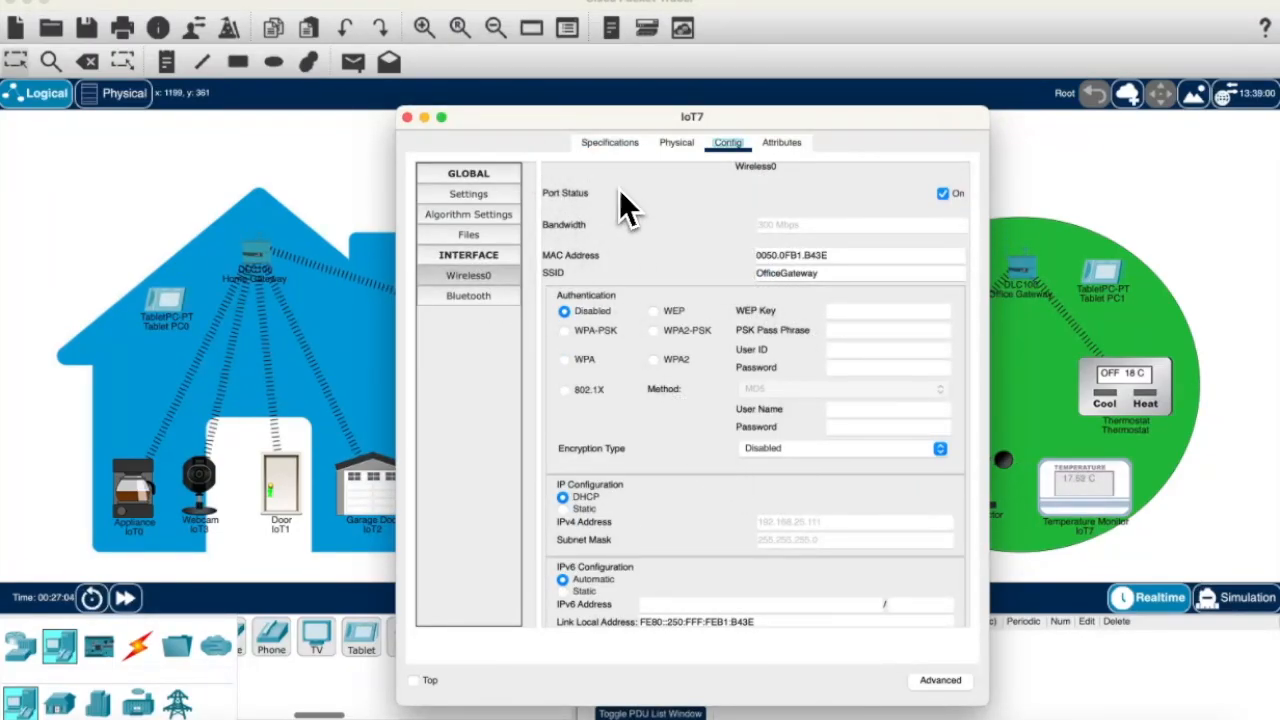
pyautogui.click(407, 118)
# Step: Change the wind detector IoT5's wireless SSID to OfficeGateway
pyautogui.click(968, 500)
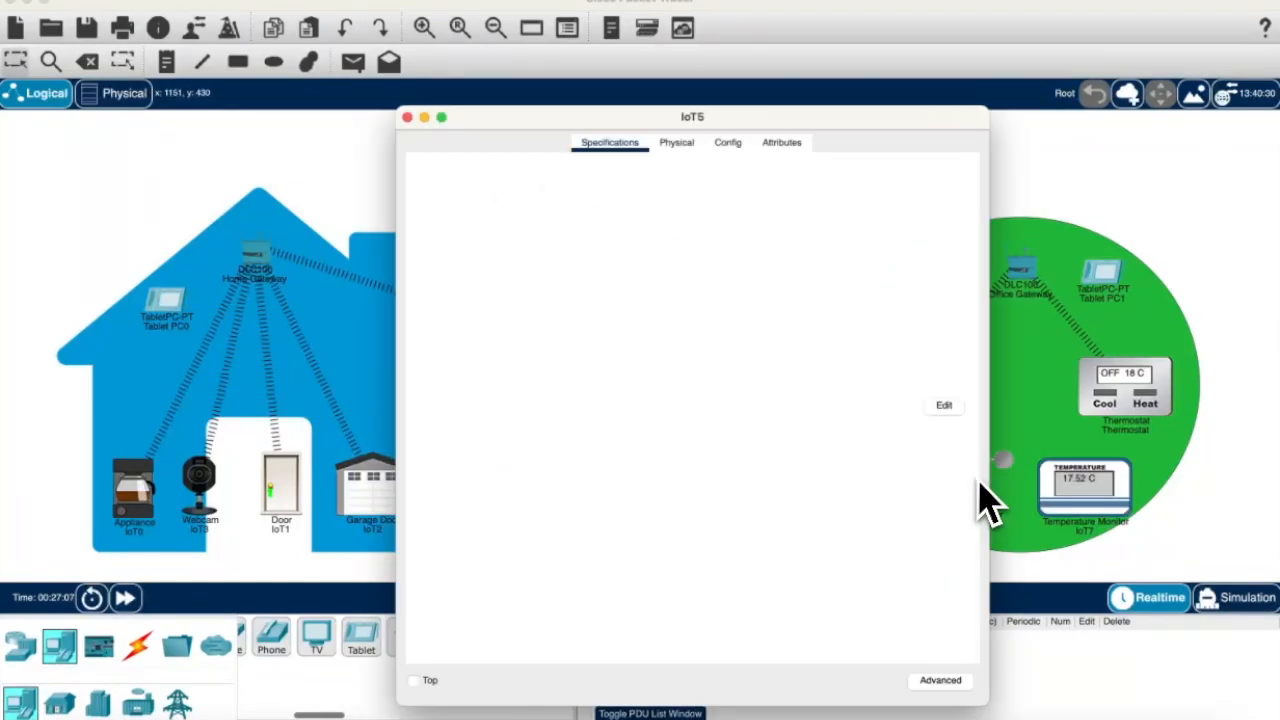
pyautogui.click(677, 143)
pyautogui.click(728, 143)
pyautogui.scroll(-3, 735, 420)
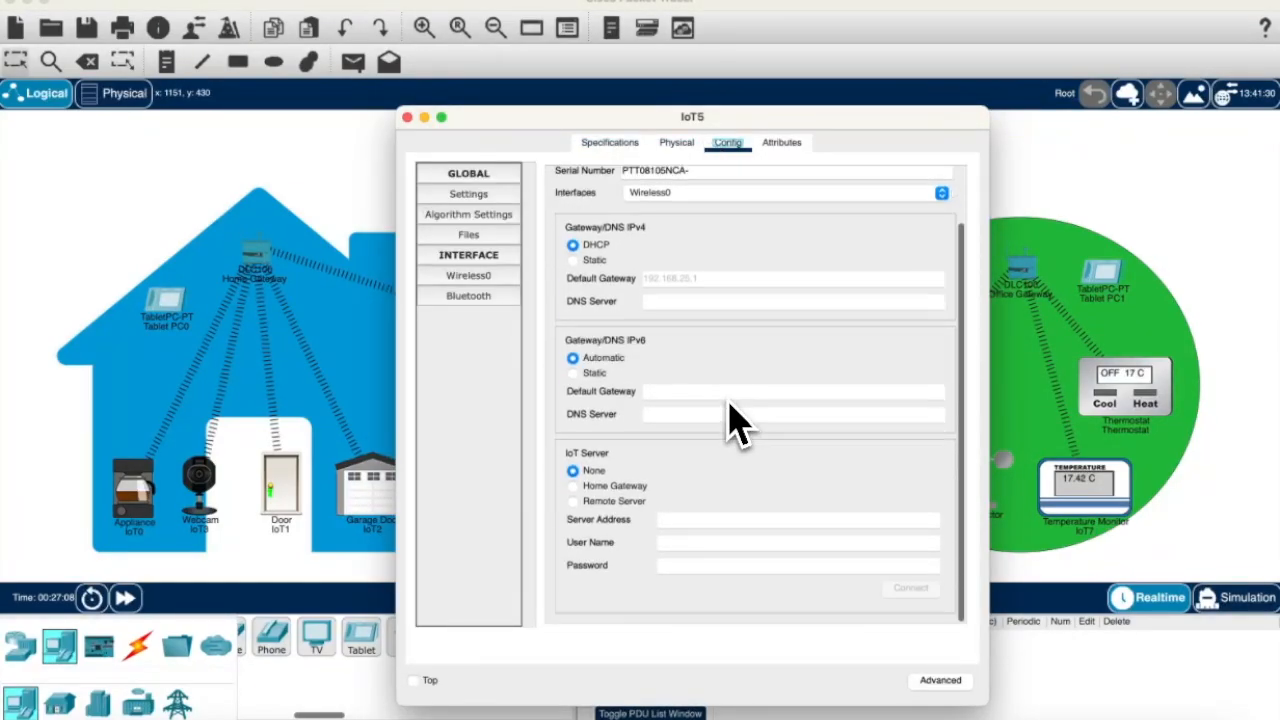
pyautogui.scroll(3, 735, 440)
pyautogui.click(484, 277)
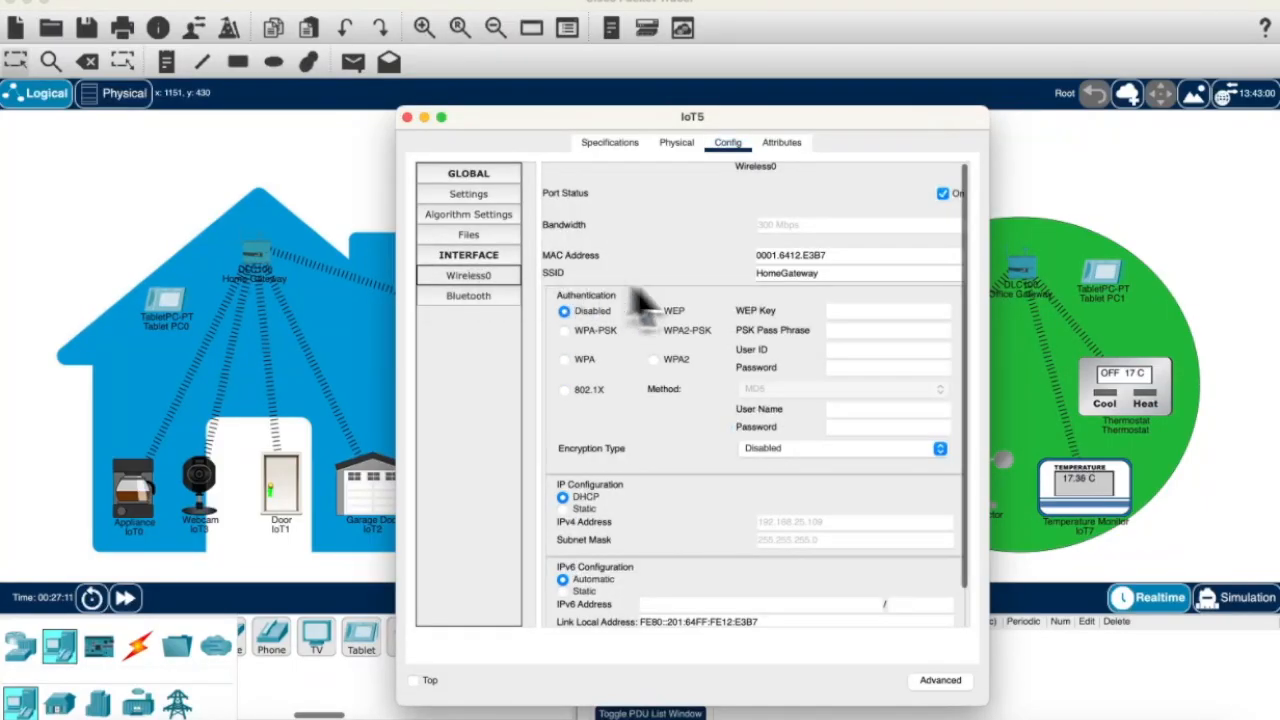
pyautogui.write('Offic')
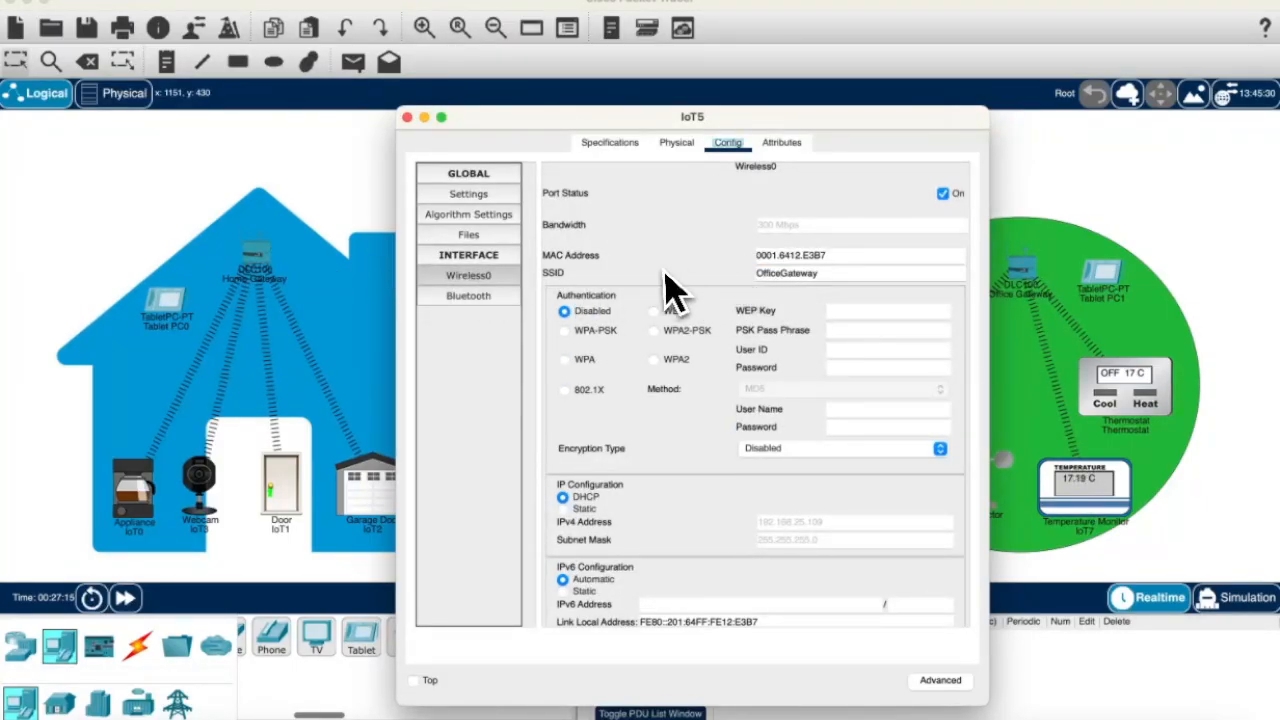
pyautogui.click(407, 117)
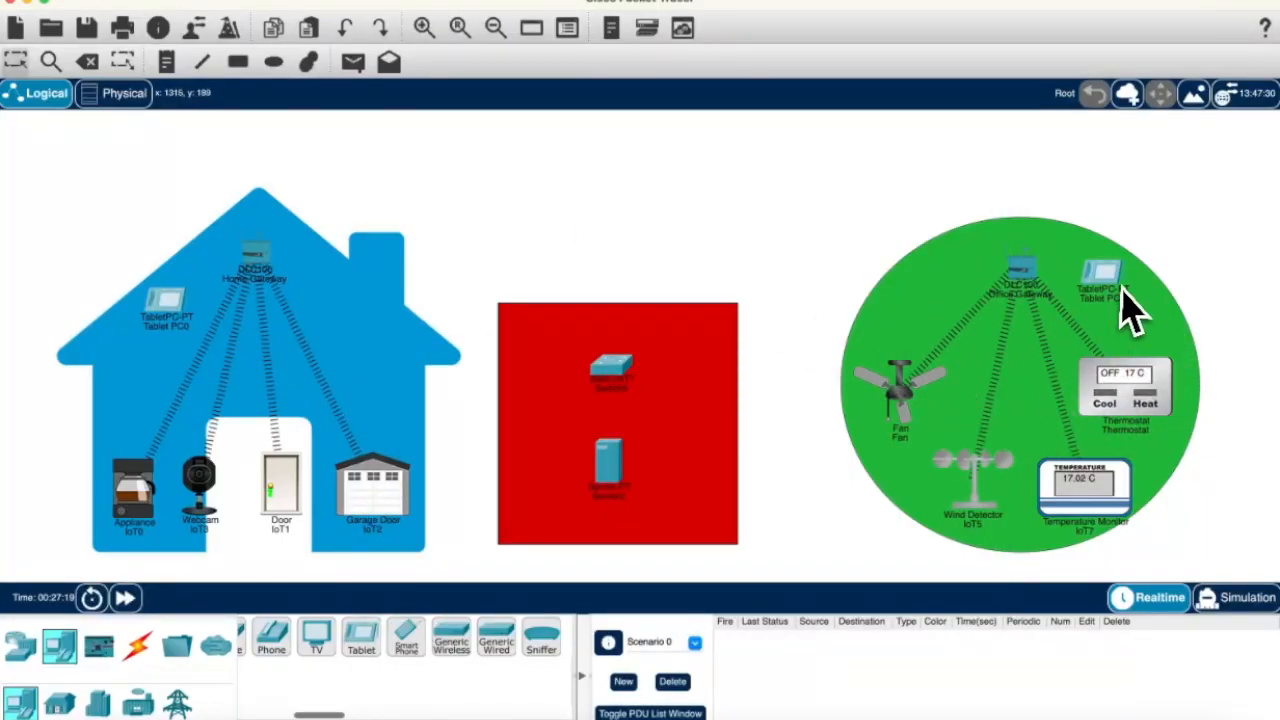
# Step: Check Tablet PC0's settings and select the circle devices
pyautogui.click(183, 303)
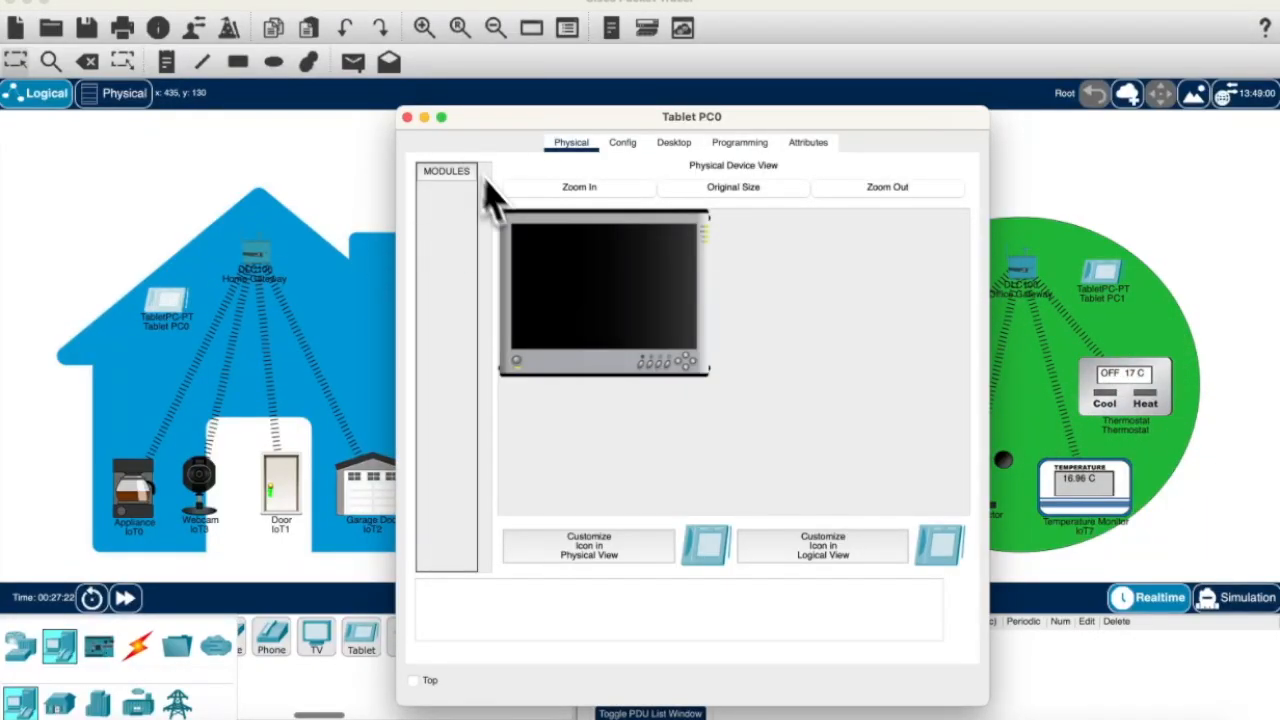
pyautogui.click(407, 118)
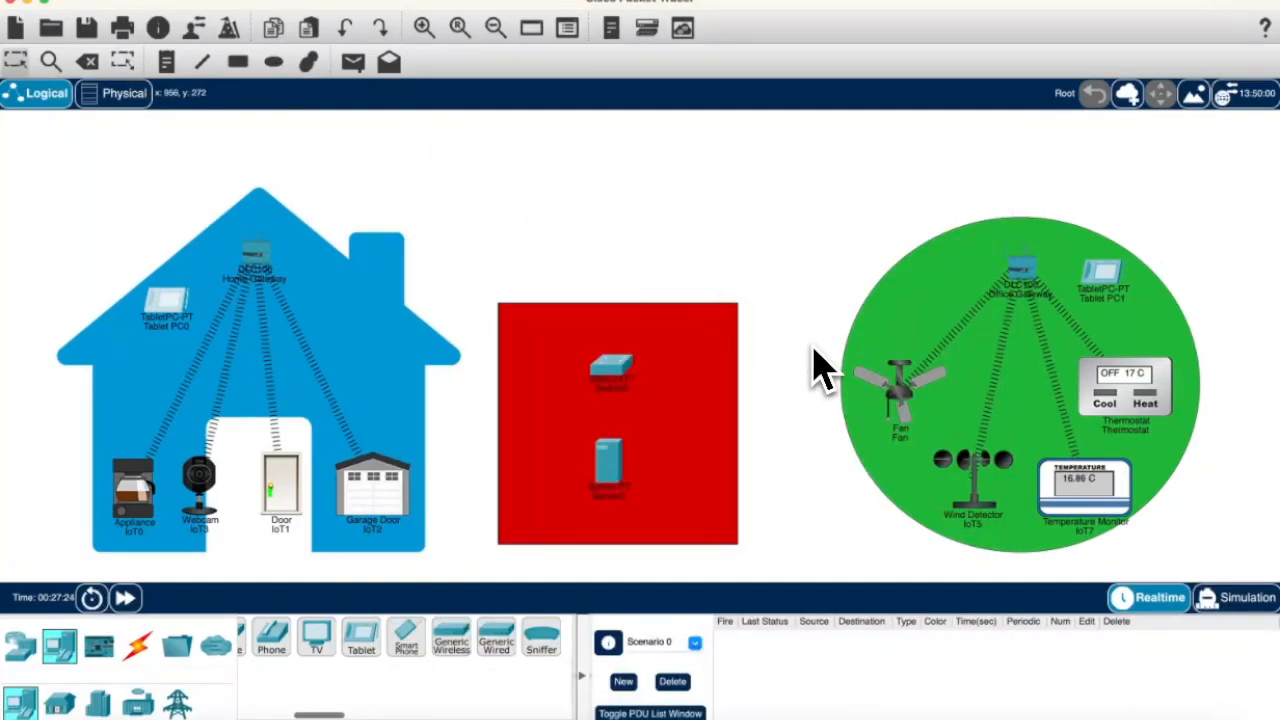
pyautogui.click(986, 488)
pyautogui.click(872, 514)
pyautogui.click(985, 486)
pyautogui.click(882, 518)
# Step: Review IoT5's settings pages and rename it to Wind Detector
pyautogui.click(945, 500)
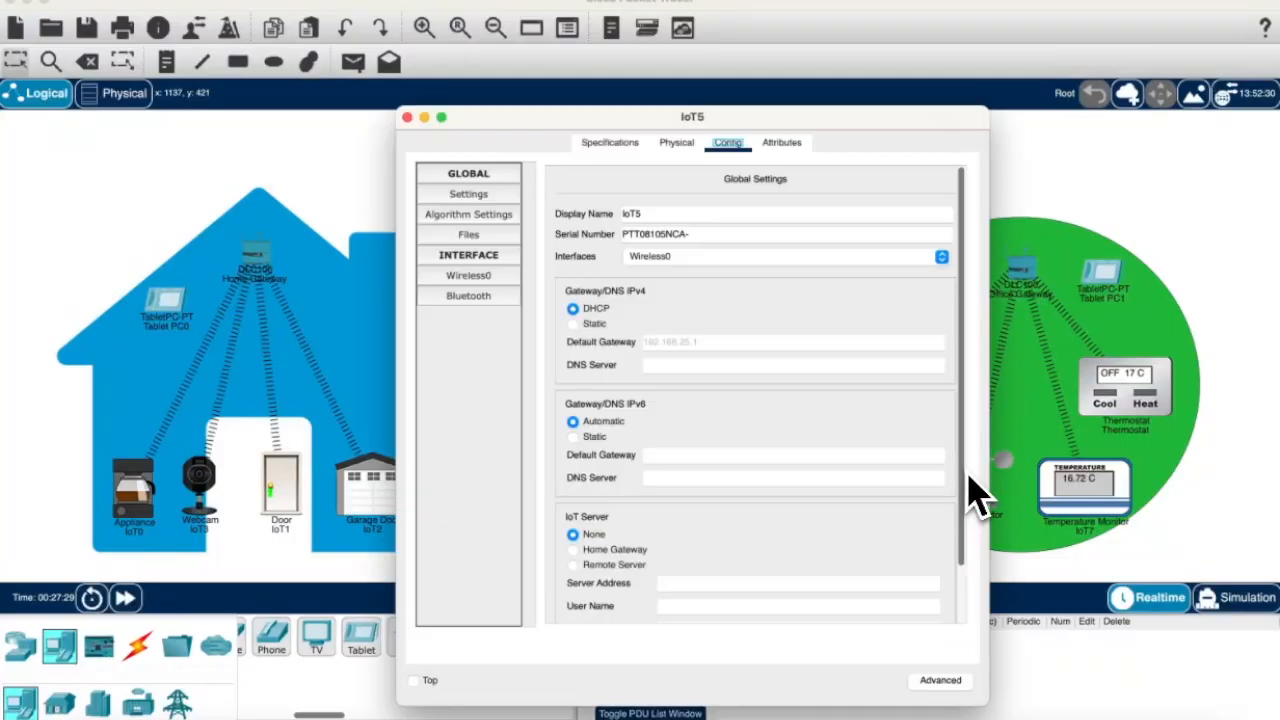
pyautogui.click(493, 282)
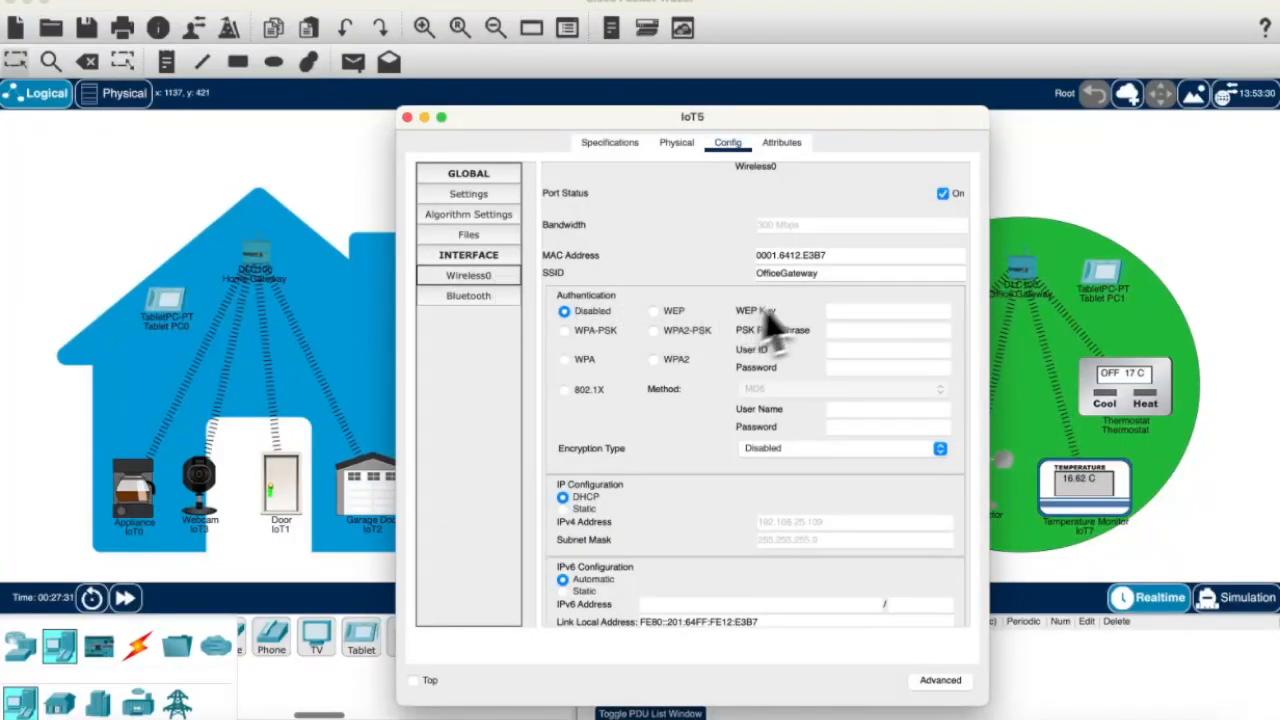
pyautogui.click(474, 237)
pyautogui.click(475, 216)
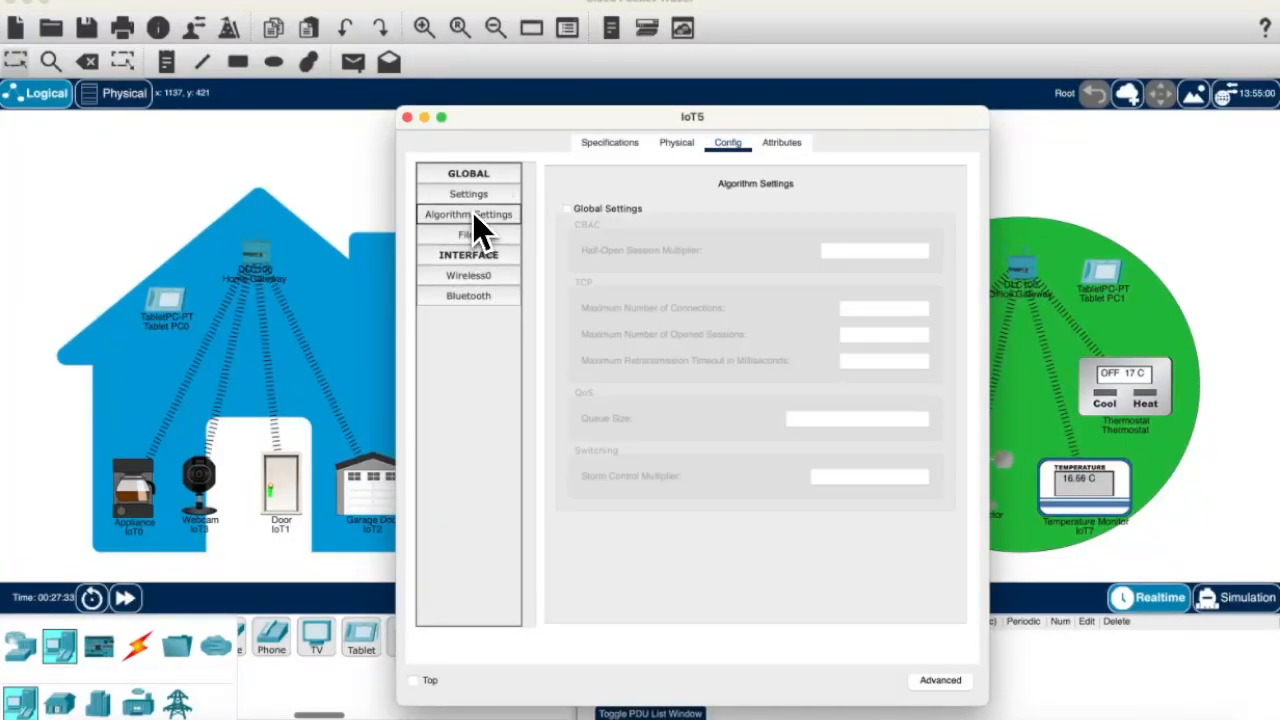
pyautogui.click(466, 275)
pyautogui.scroll(-2, 663, 290)
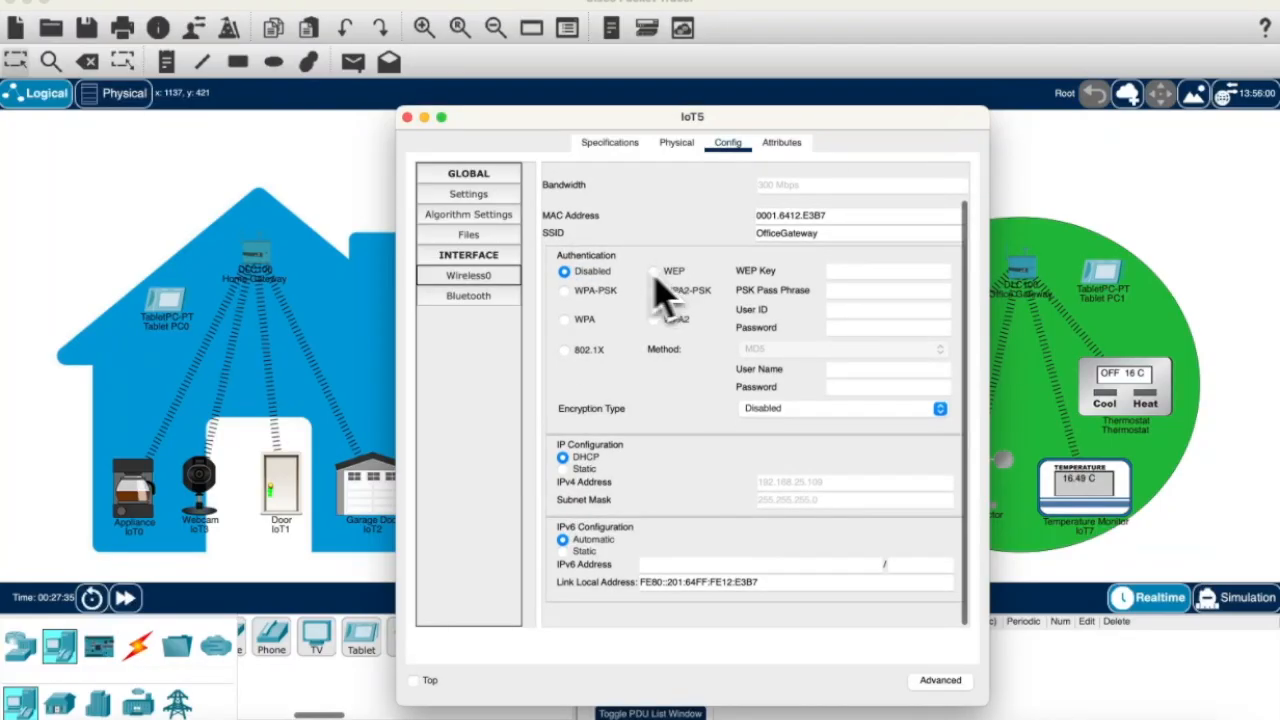
pyautogui.click(468, 298)
pyautogui.click(470, 196)
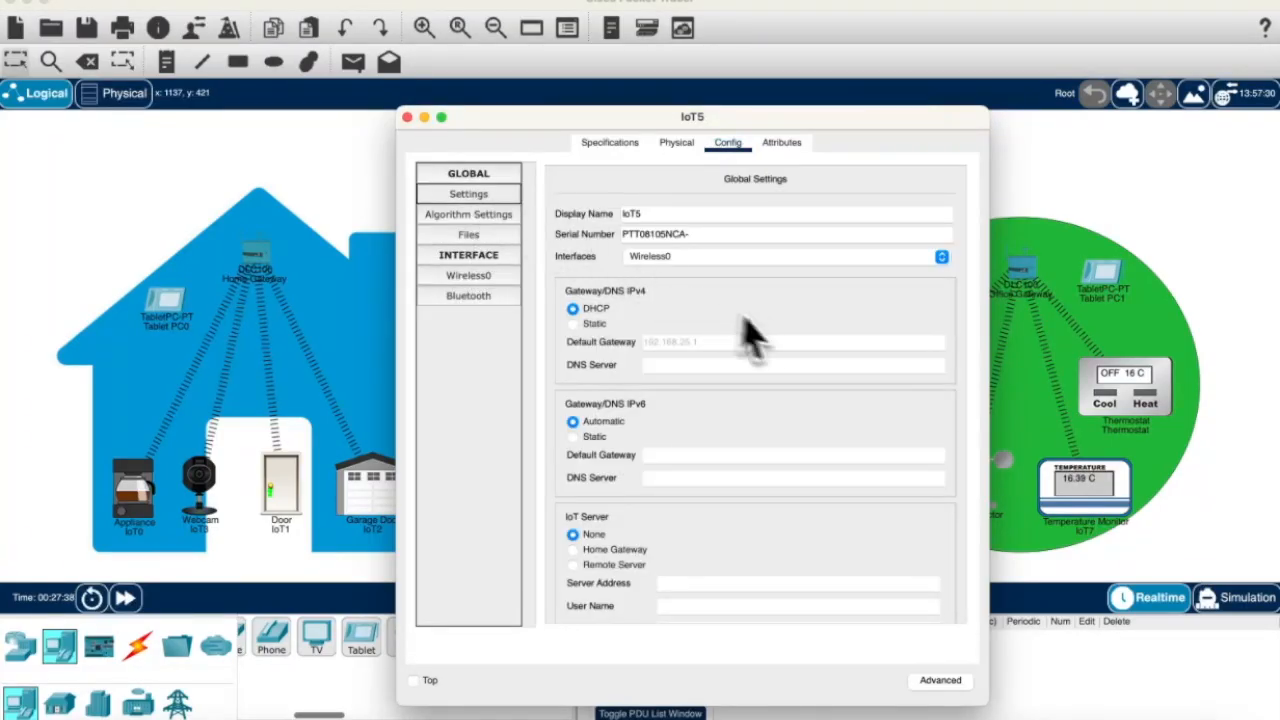
pyautogui.click(650, 215)
pyautogui.moveTo(727, 158); pyautogui.dragTo(541, 152)
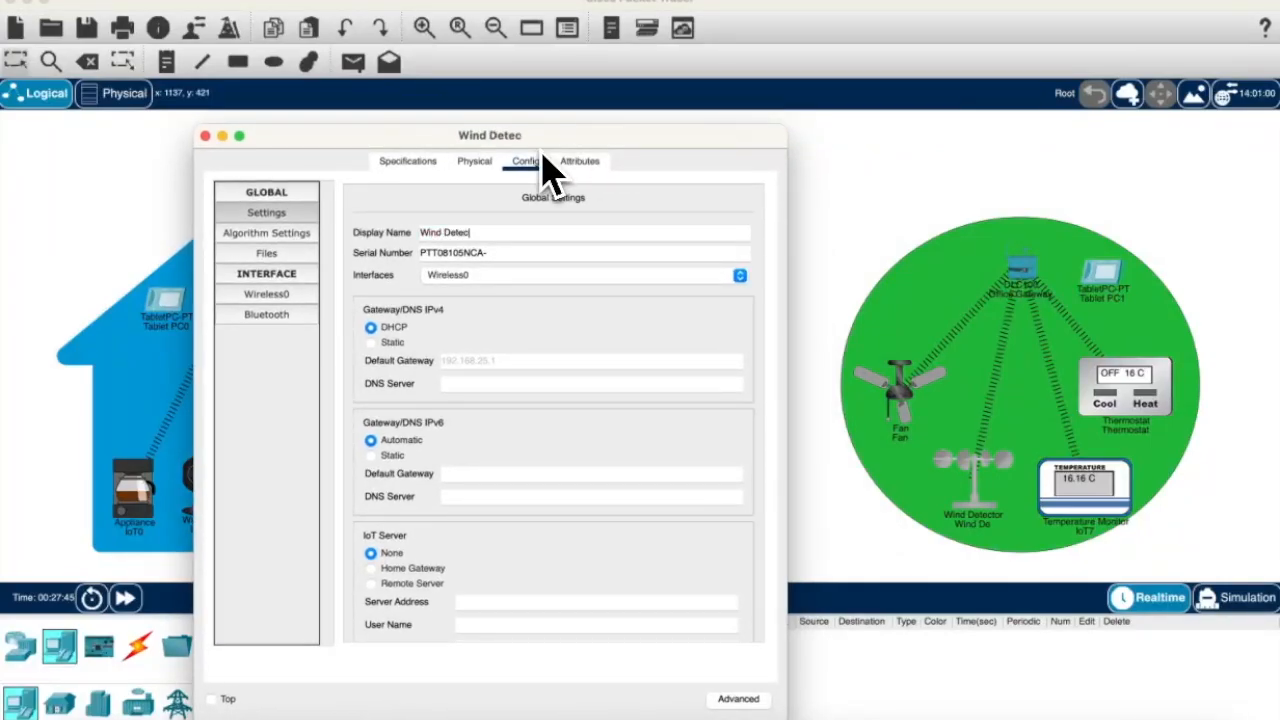
pyautogui.click(205, 135)
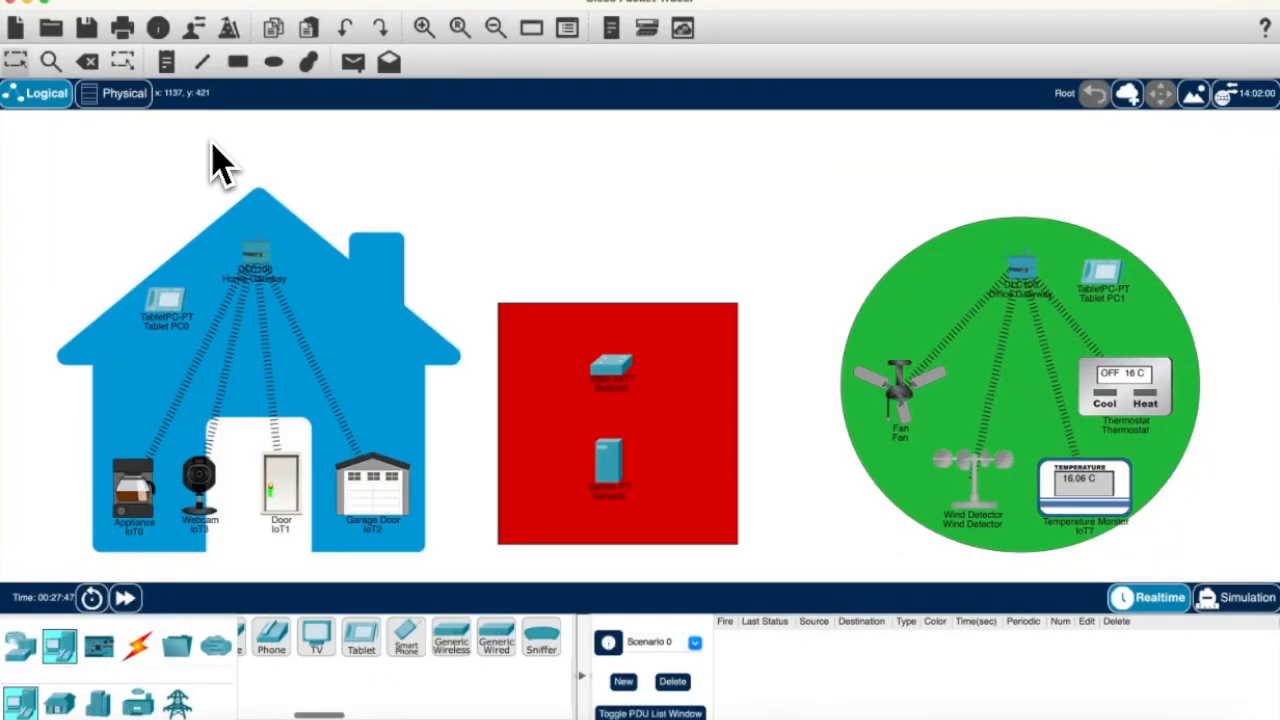
# Step: Rename the temperature monitor to Temperature Monitor and Tablet PC1 to Office Tablet
pyautogui.click(1095, 470)
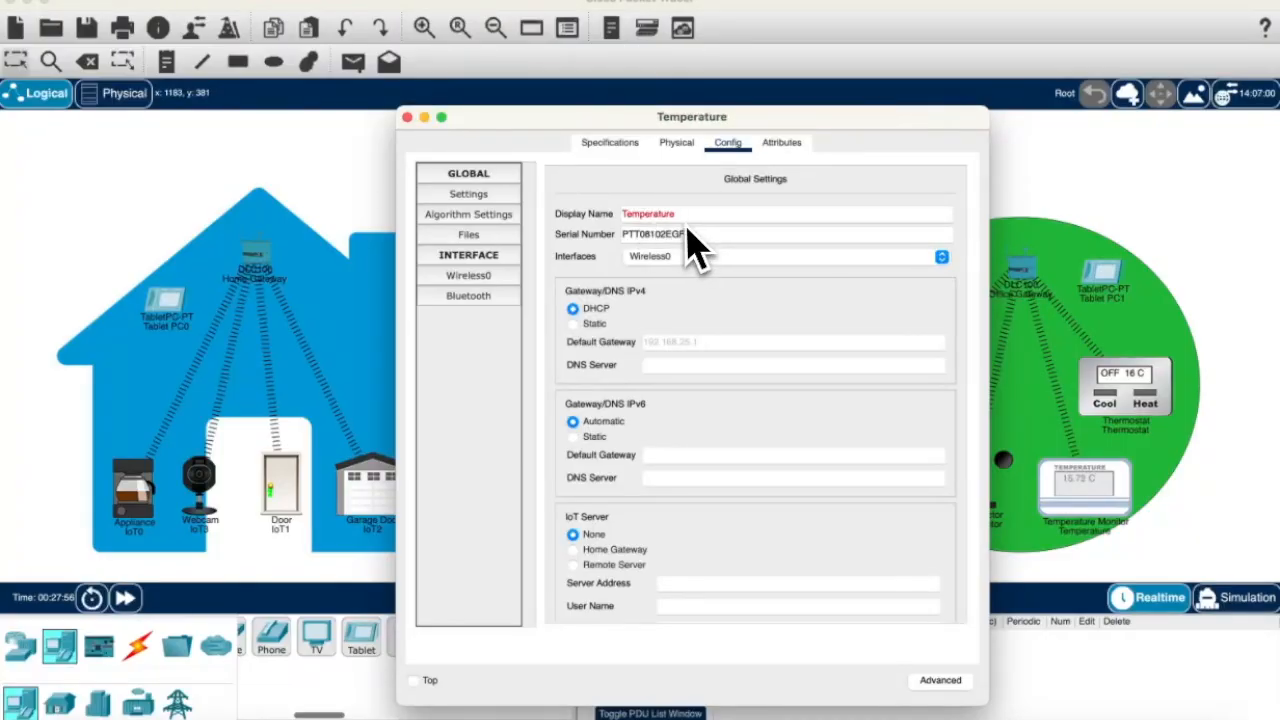
pyautogui.write('Moni')
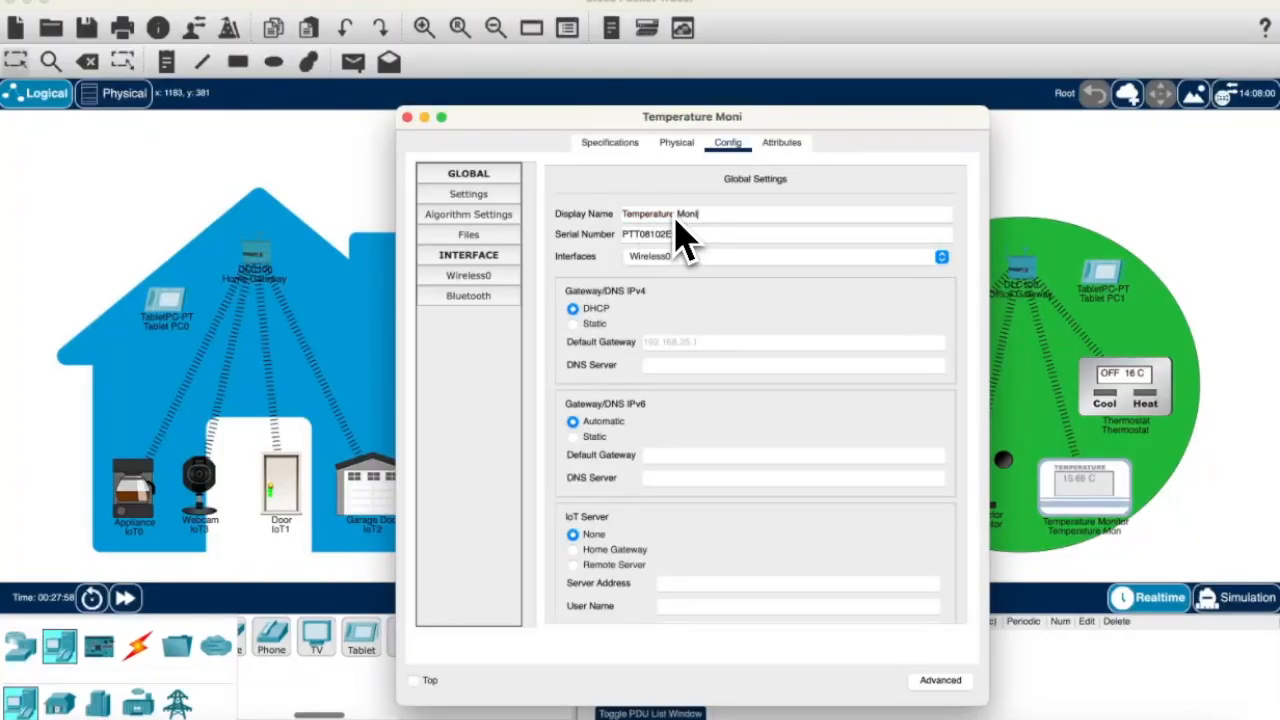
pyautogui.write('tor')
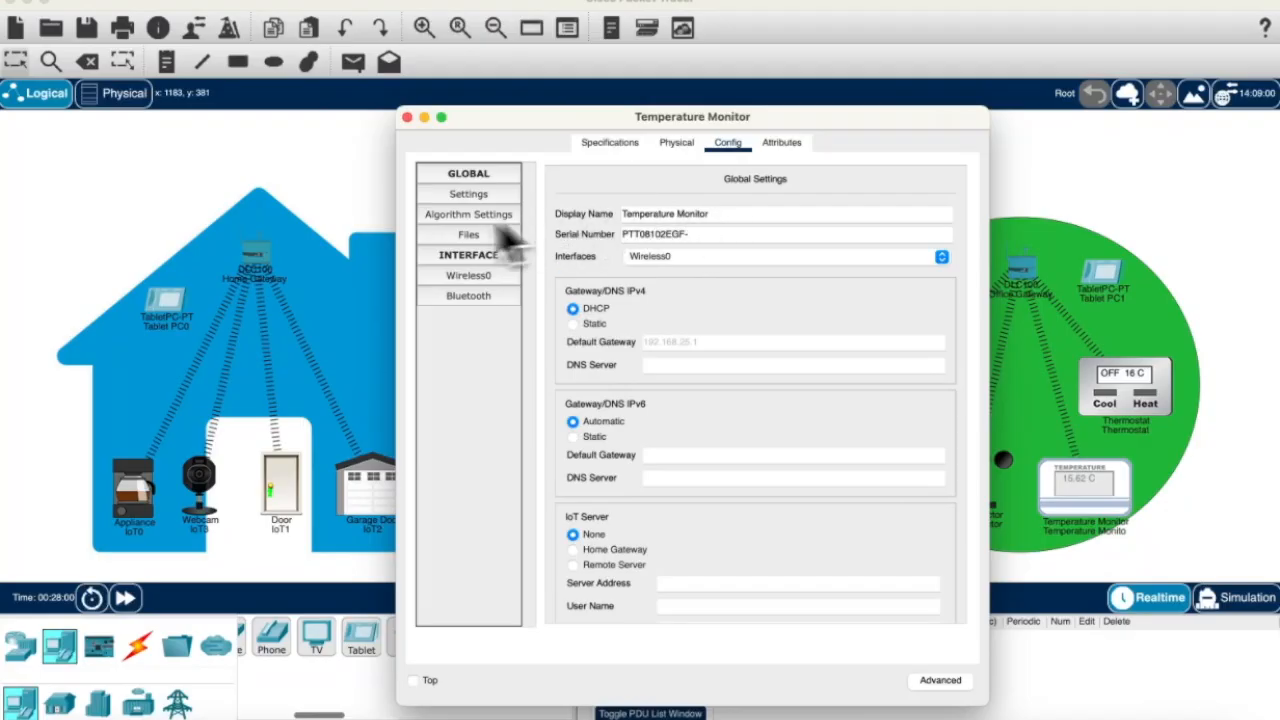
pyautogui.click(407, 117)
pyautogui.click(1080, 285)
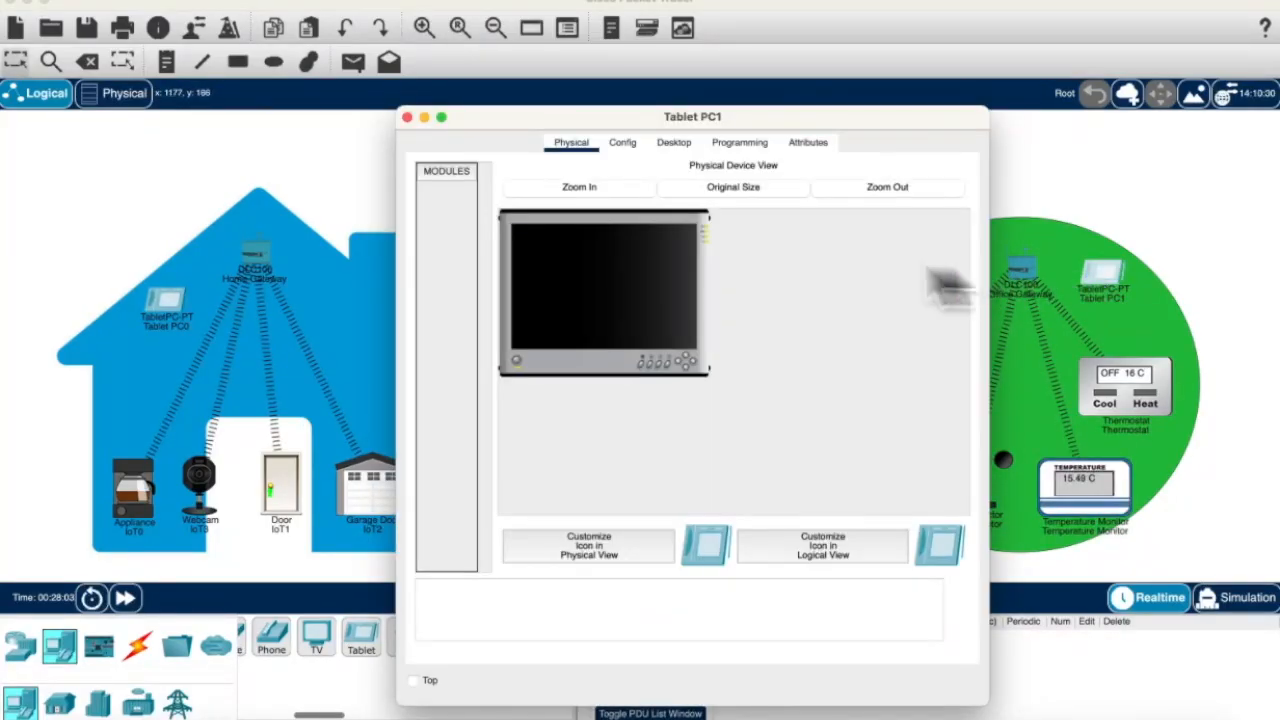
pyautogui.click(628, 143)
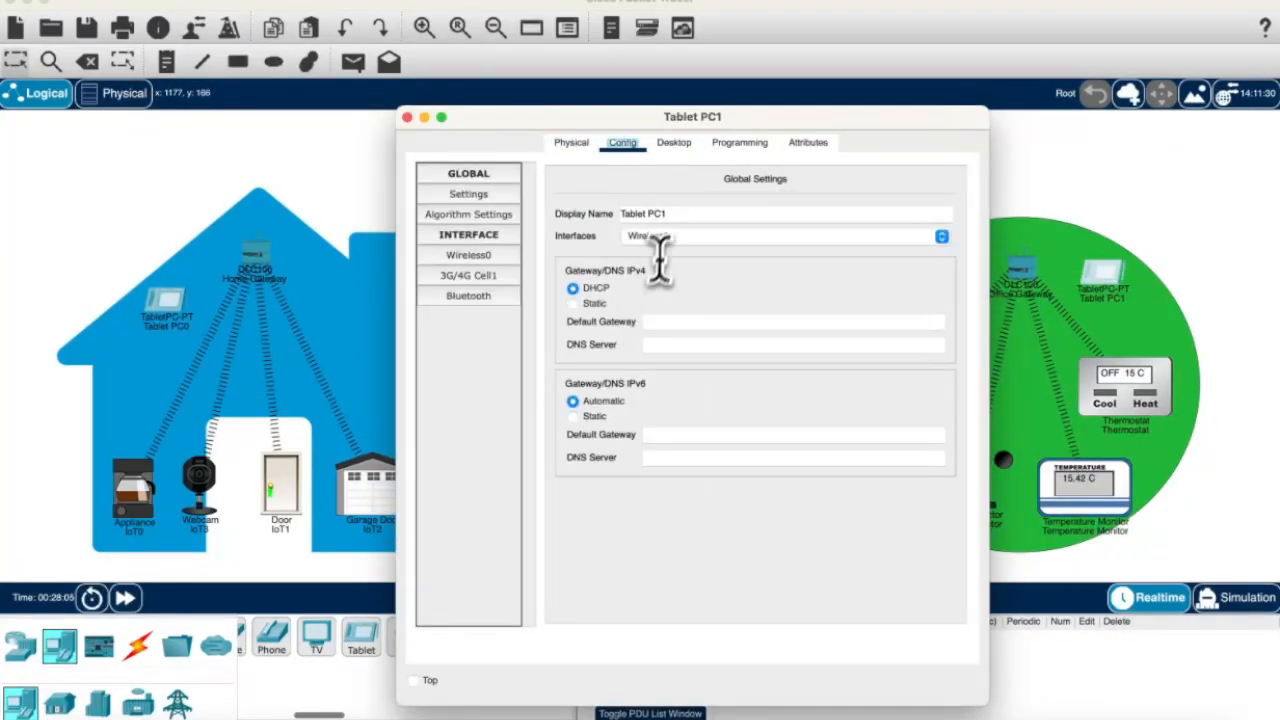
pyautogui.tripleClick(665, 213)
pyautogui.write('P')
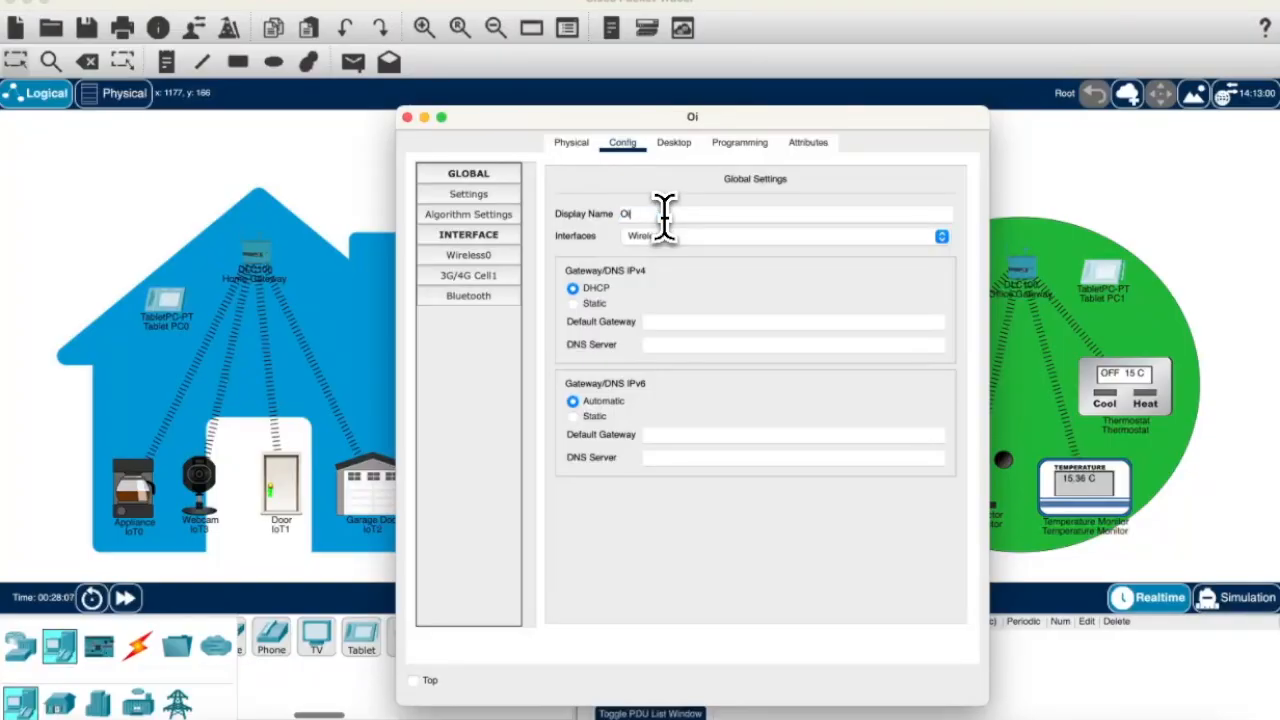
pyautogui.write('ffice Tablet')
# Step: Change the Office Tablet's wireless SSID from Default to OfficeGateway
pyautogui.click(470, 256)
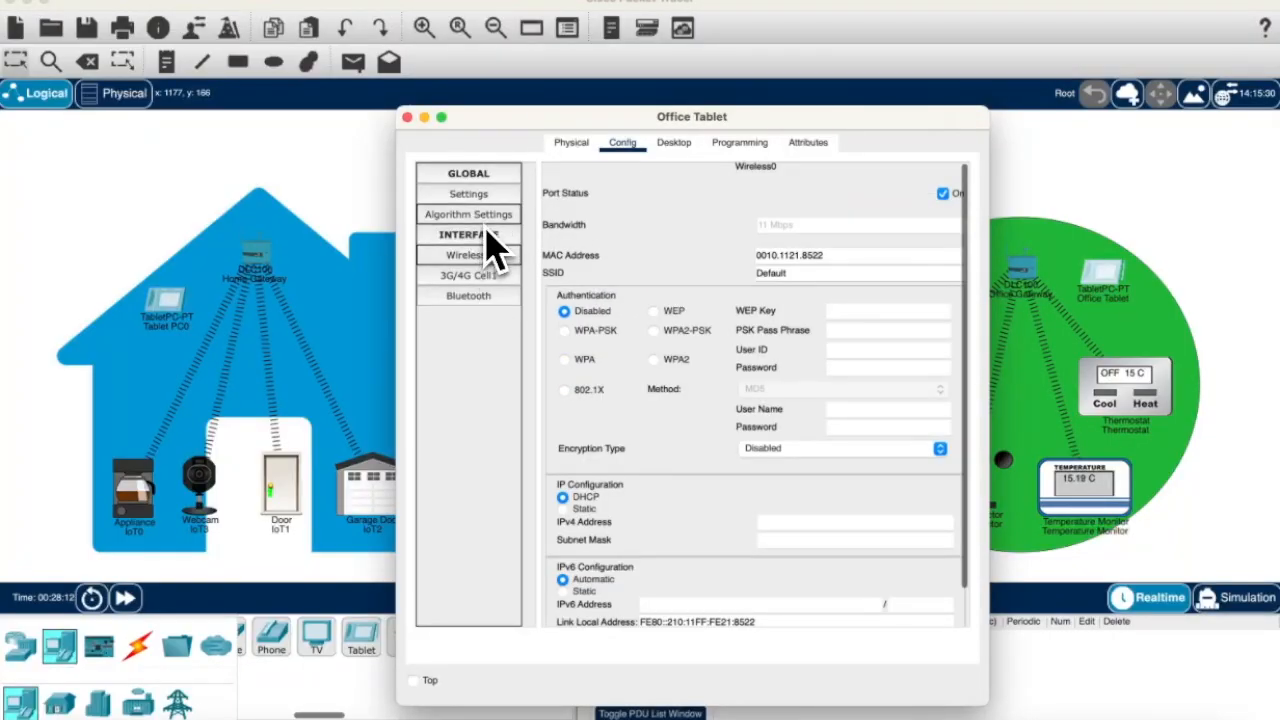
pyautogui.click(468, 194)
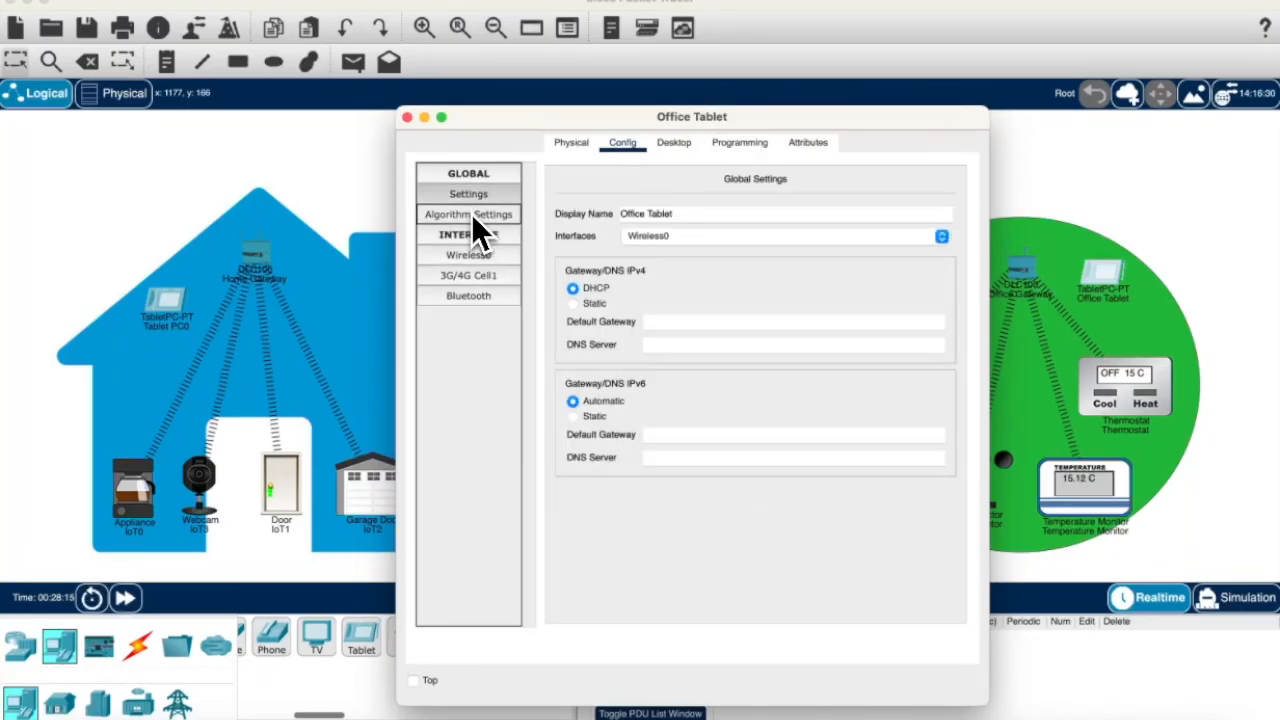
pyautogui.click(470, 214)
pyautogui.click(470, 275)
pyautogui.click(470, 255)
pyautogui.doubleClick(815, 272)
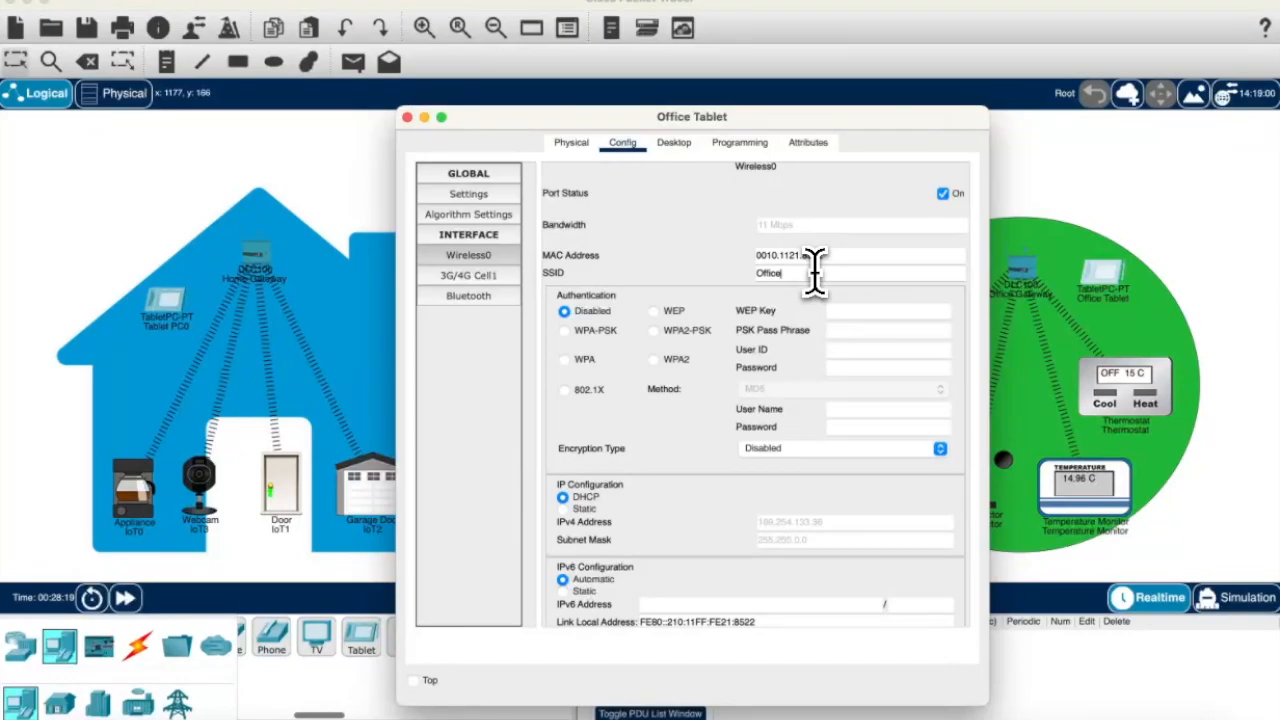
pyautogui.write('OfficeGateway')
pyautogui.click(408, 117)
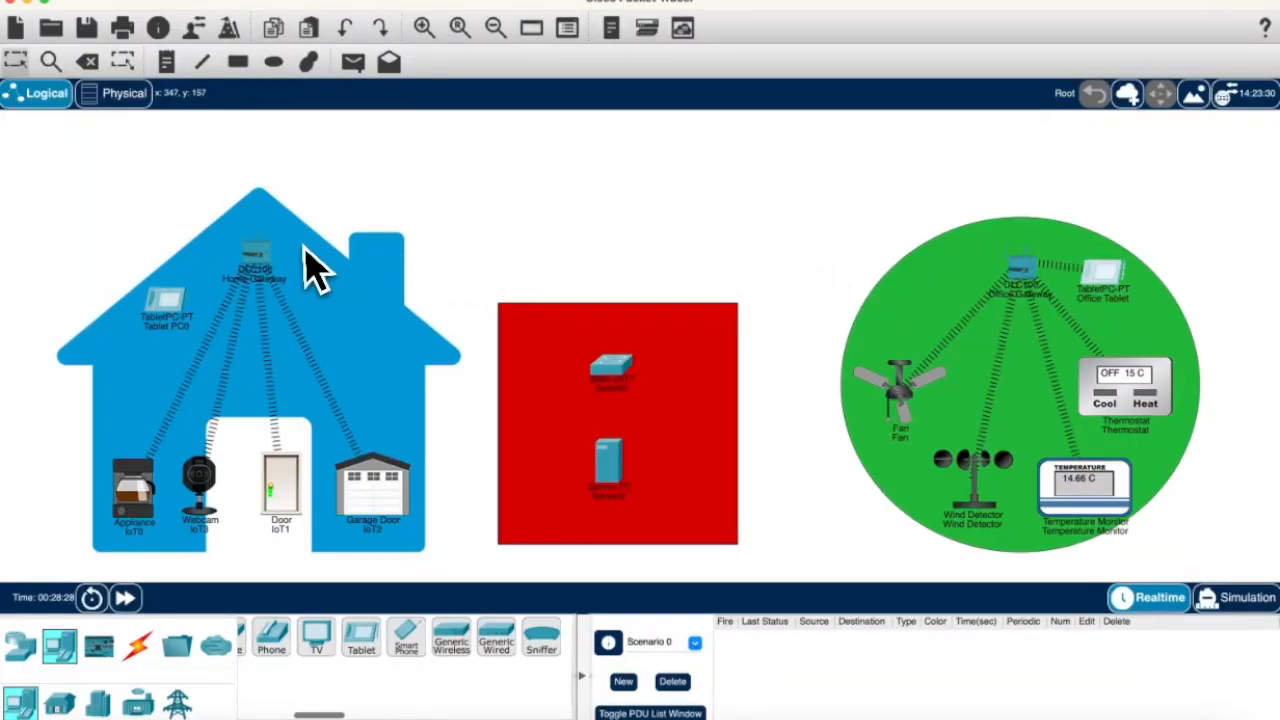
# Step: Rename the house appliance IoT0 to 'Coffe Machine'
pyautogui.click(164, 328)
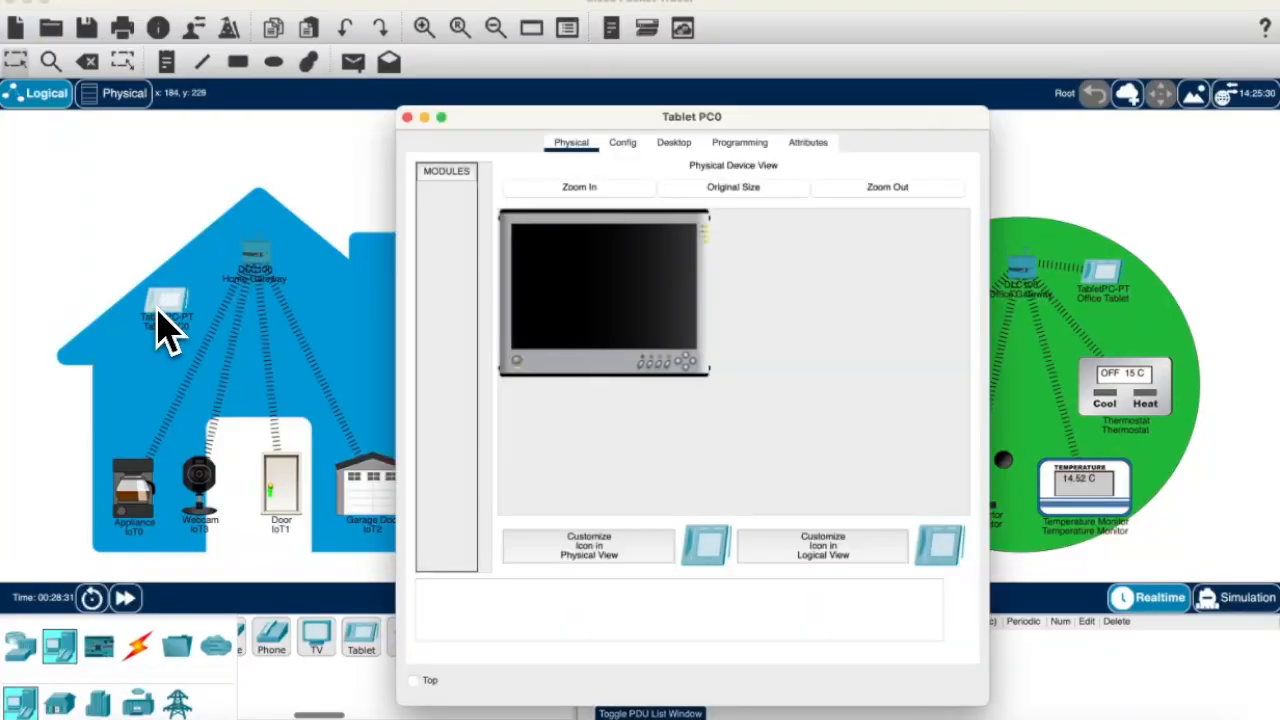
pyautogui.click(408, 118)
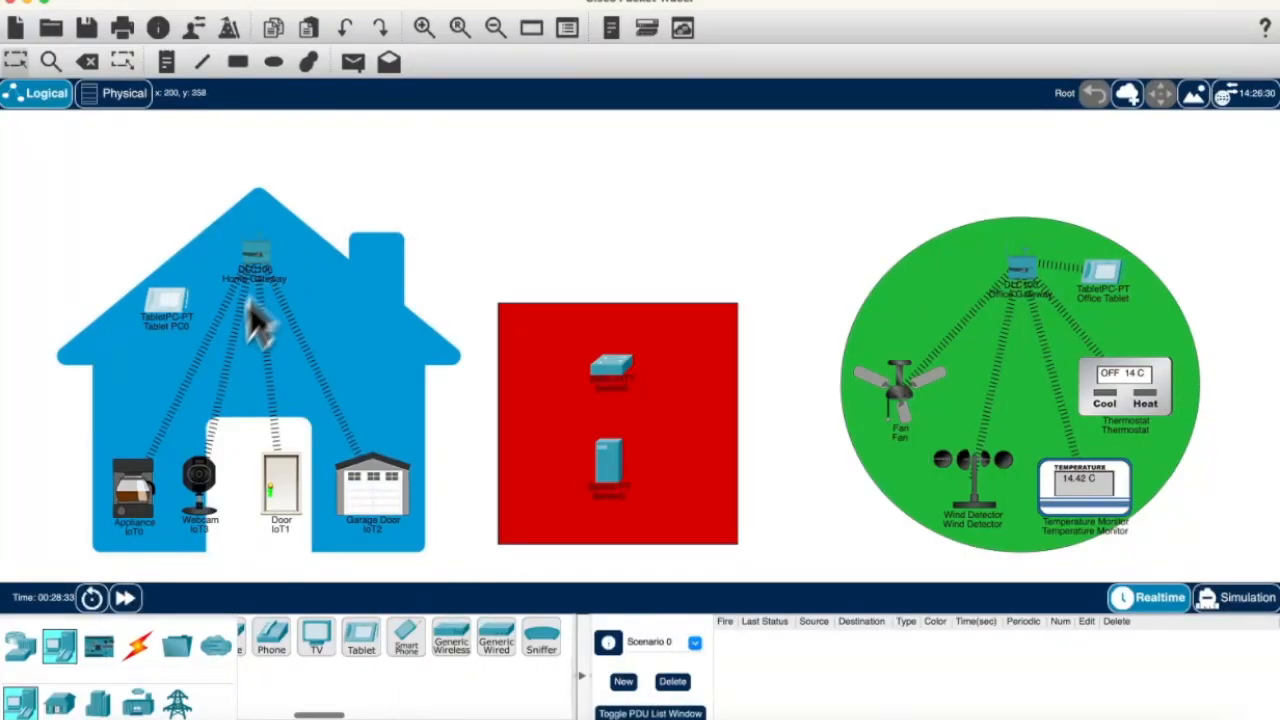
pyautogui.click(137, 505)
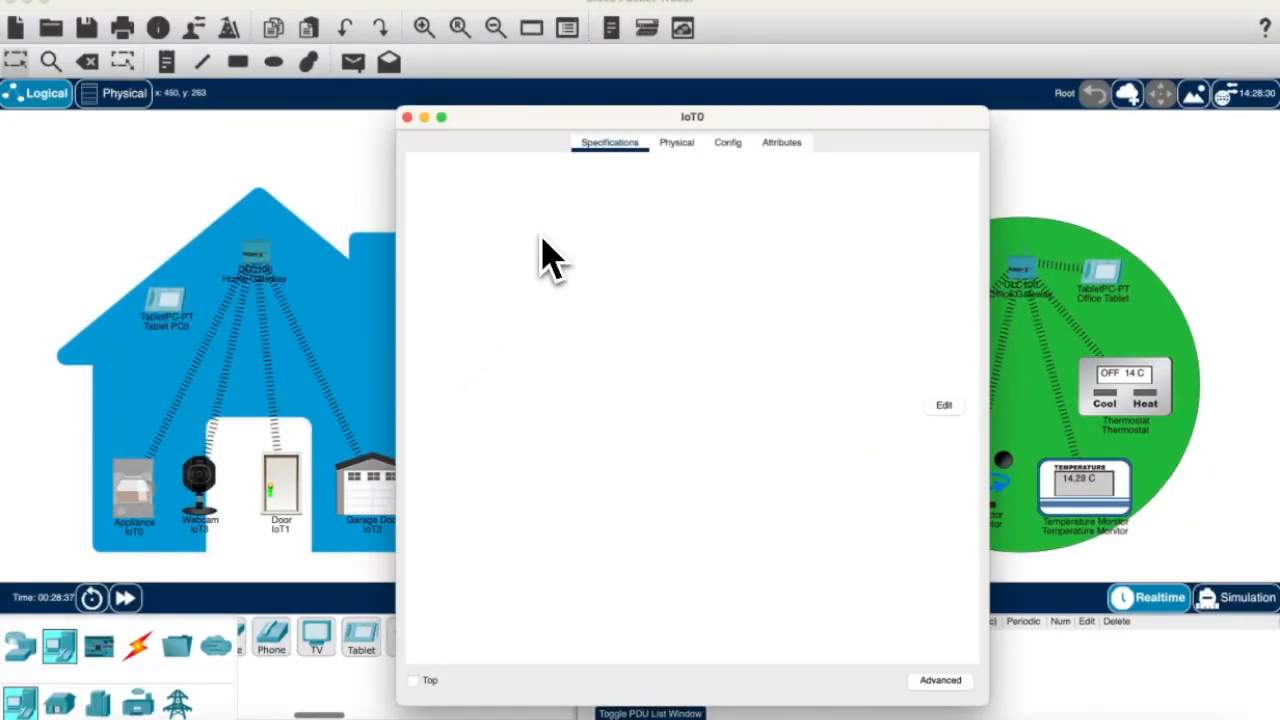
pyautogui.click(733, 146)
pyautogui.click(498, 278)
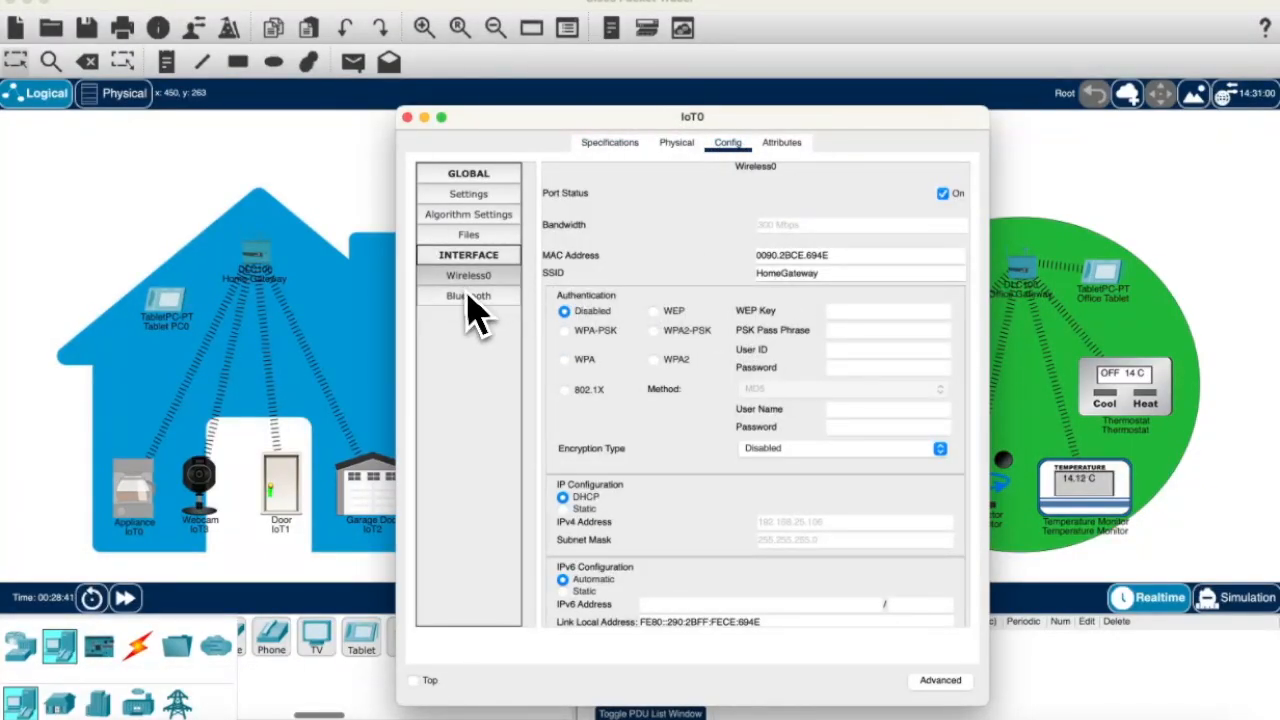
pyautogui.click(468, 234)
pyautogui.click(472, 215)
pyautogui.click(470, 196)
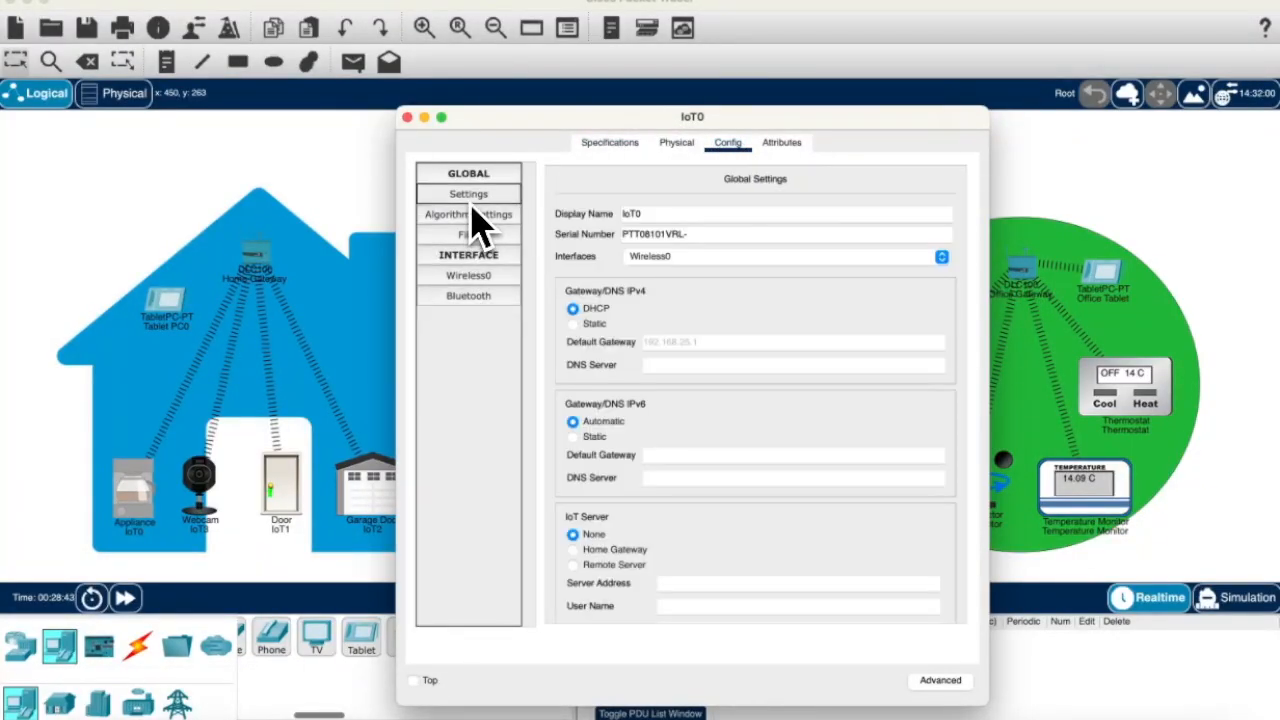
pyautogui.doubleClick(670, 211)
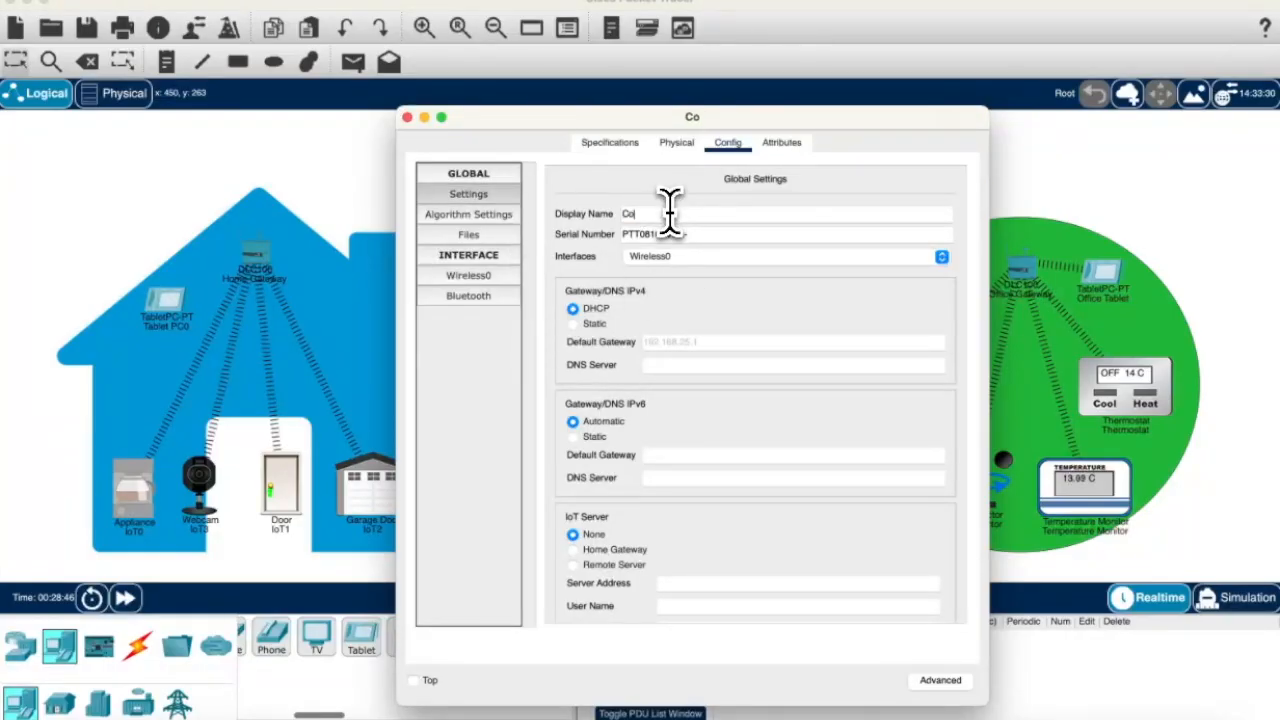
pyautogui.write('Coffe Machine')
# Step: Check which wireless network the Coffe Machine joins, then close its window
pyautogui.click(468, 276)
pyautogui.click(478, 218)
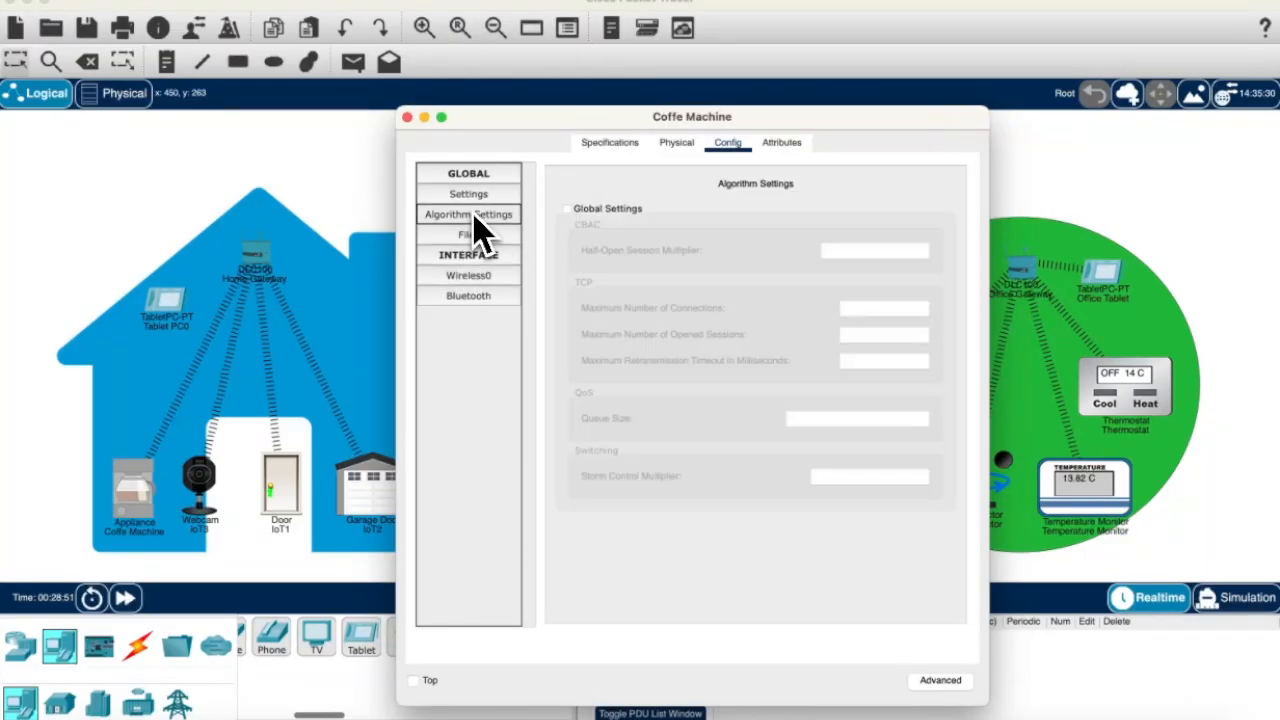
pyautogui.click(470, 196)
pyautogui.scroll(-3, 886, 386)
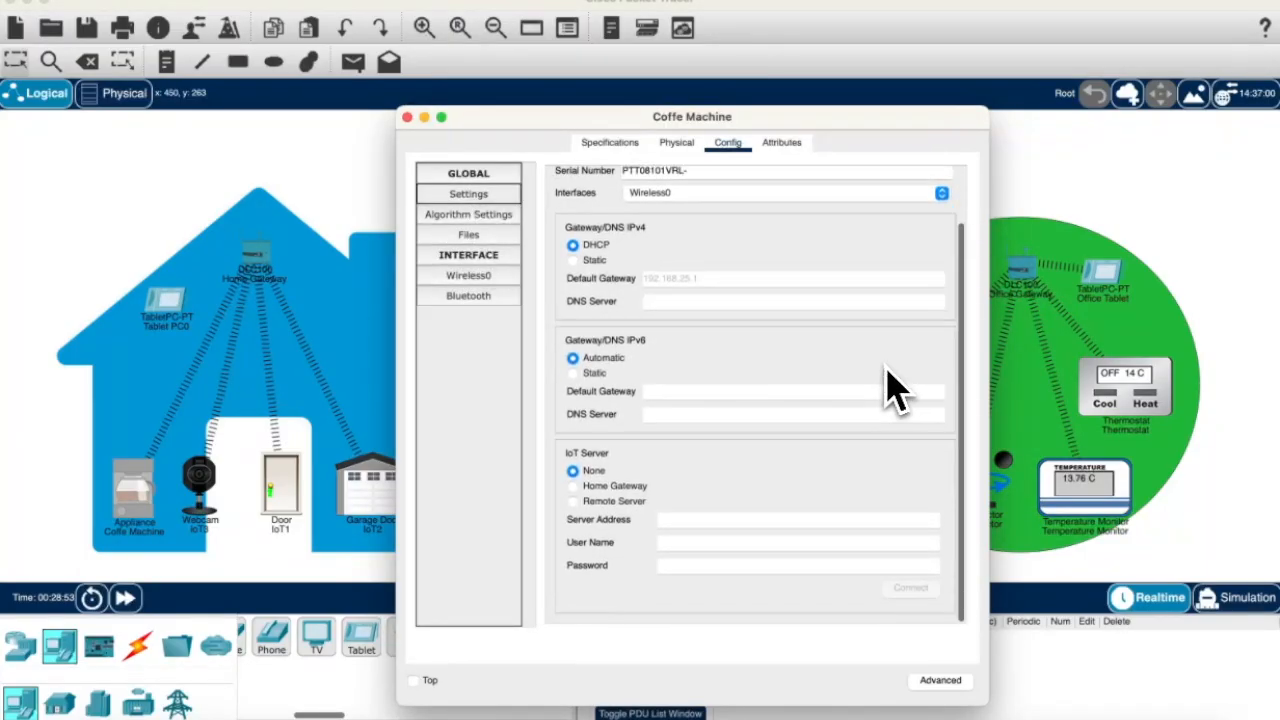
pyautogui.click(489, 278)
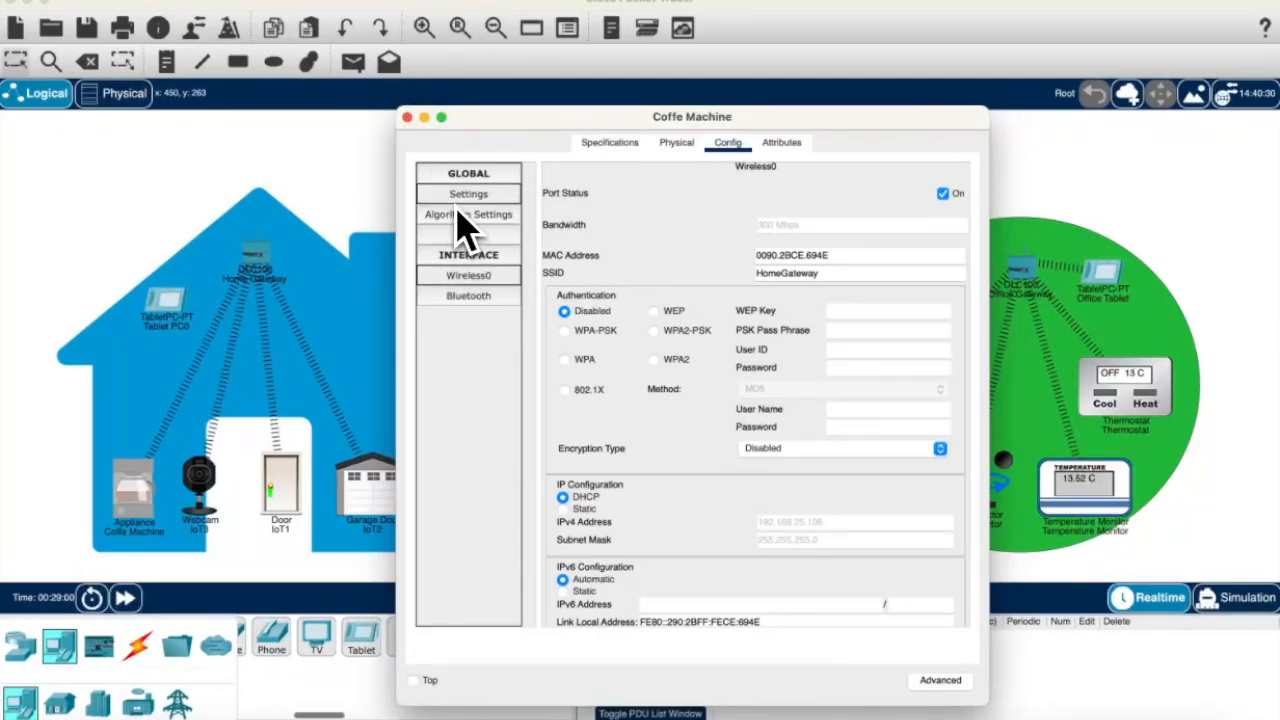
pyautogui.click(407, 117)
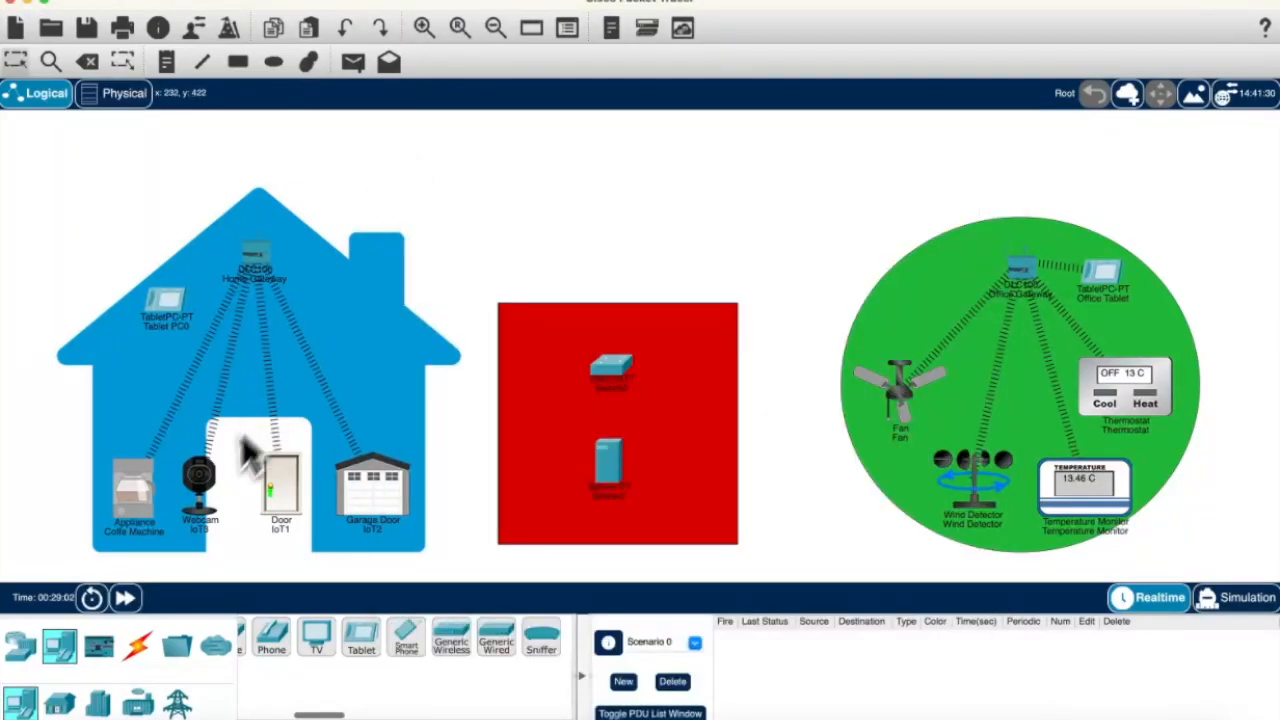
# Step: Rename IoT3's display name to Webcam in its Config settings
pyautogui.click(202, 482)
pyautogui.click(728, 142)
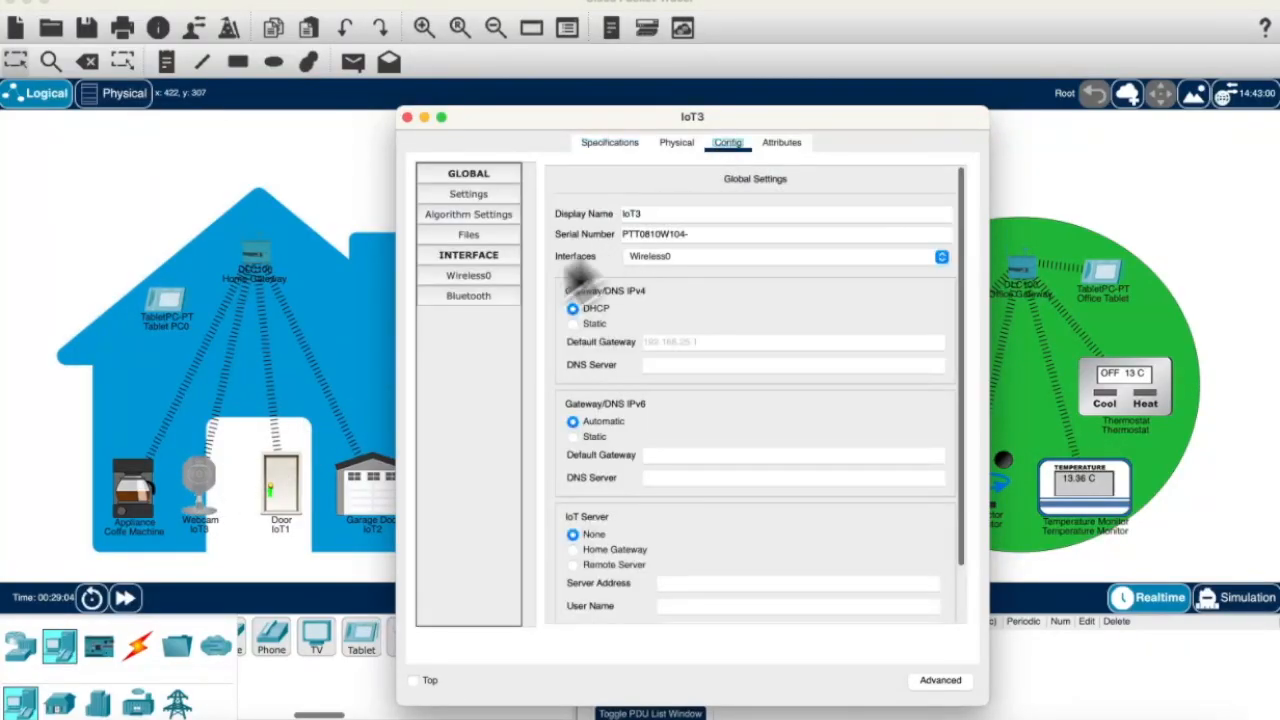
pyautogui.click(475, 196)
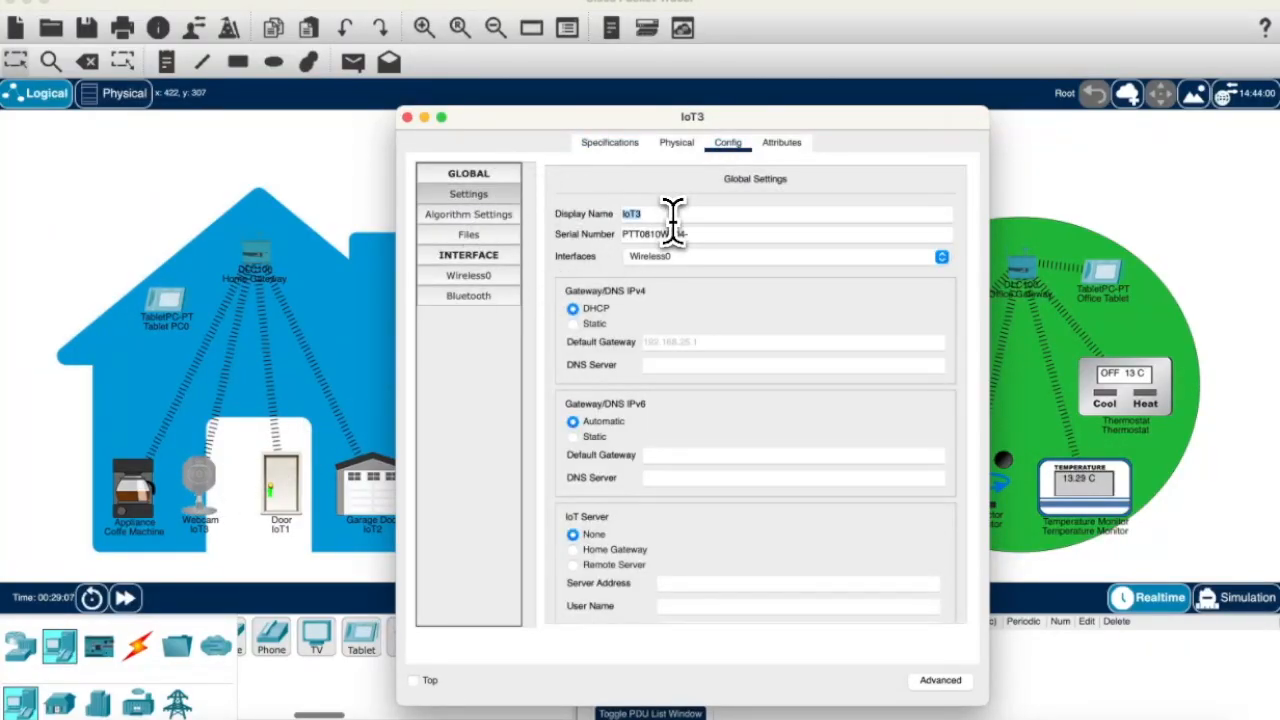
pyautogui.write('Webcam')
pyautogui.press('Return')
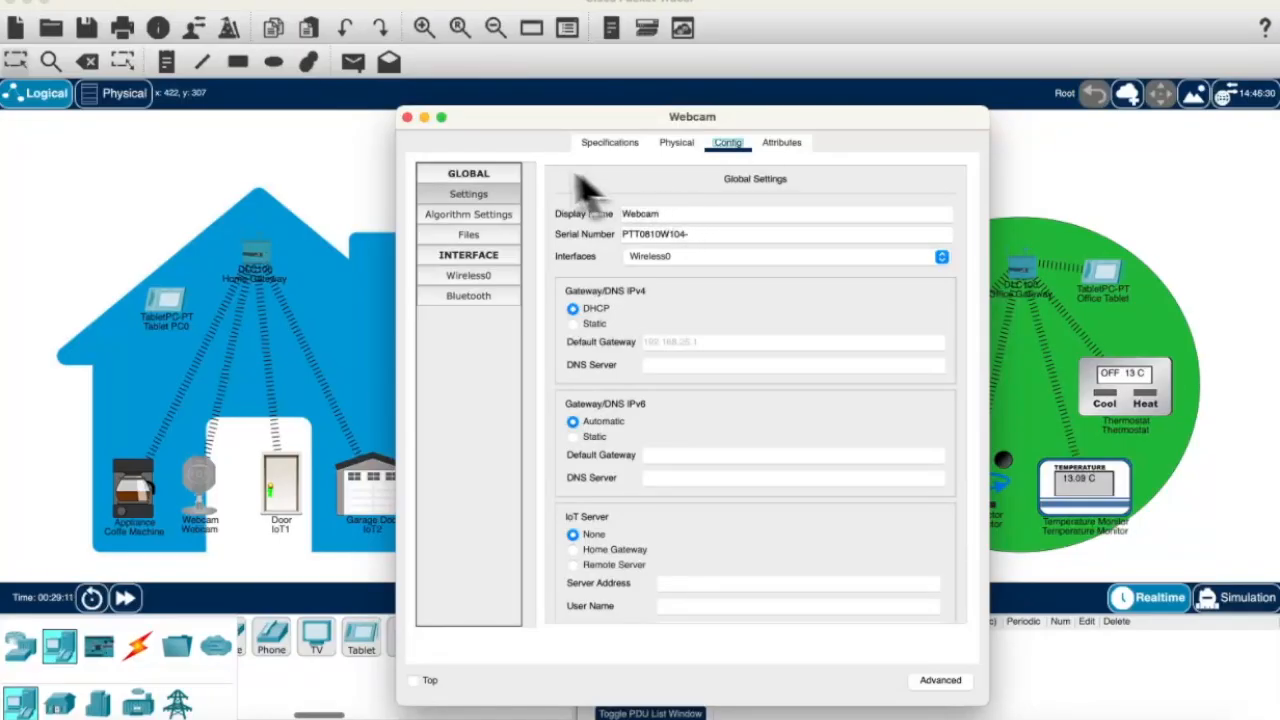
pyautogui.click(408, 118)
# Step: Rename IoT1's display name to Door
pyautogui.click(296, 490)
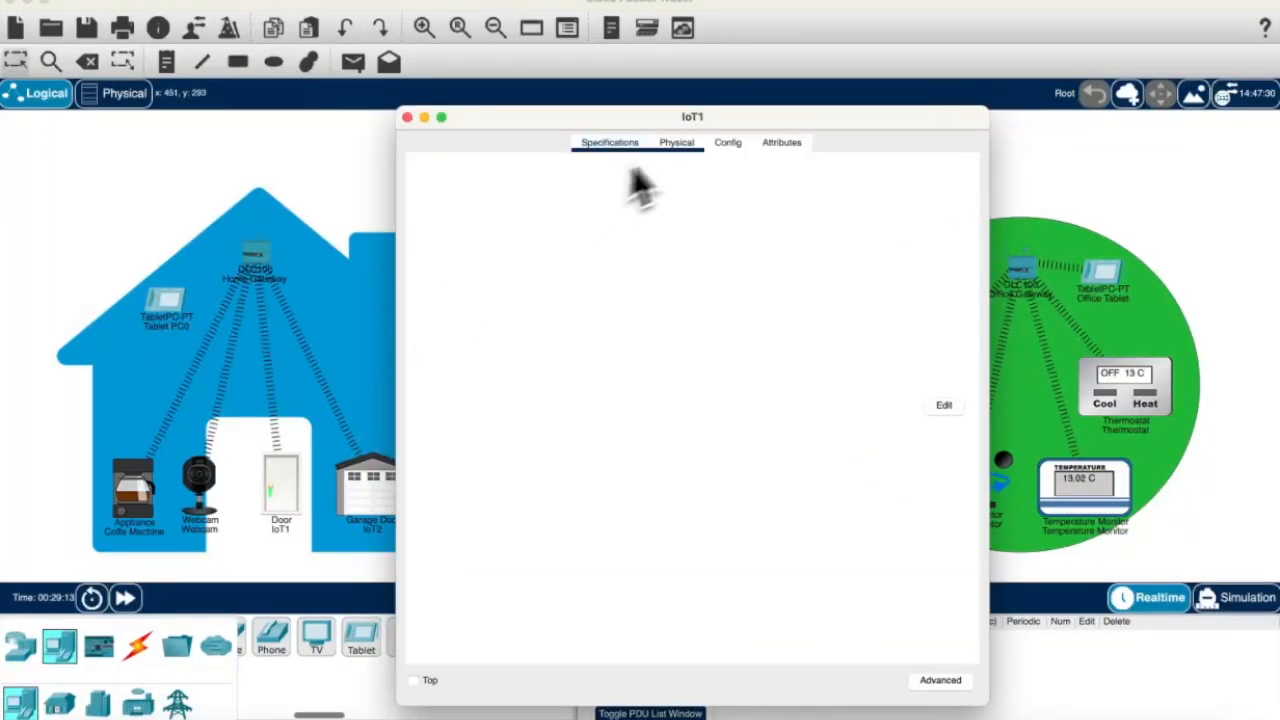
pyautogui.click(724, 143)
pyautogui.click(500, 275)
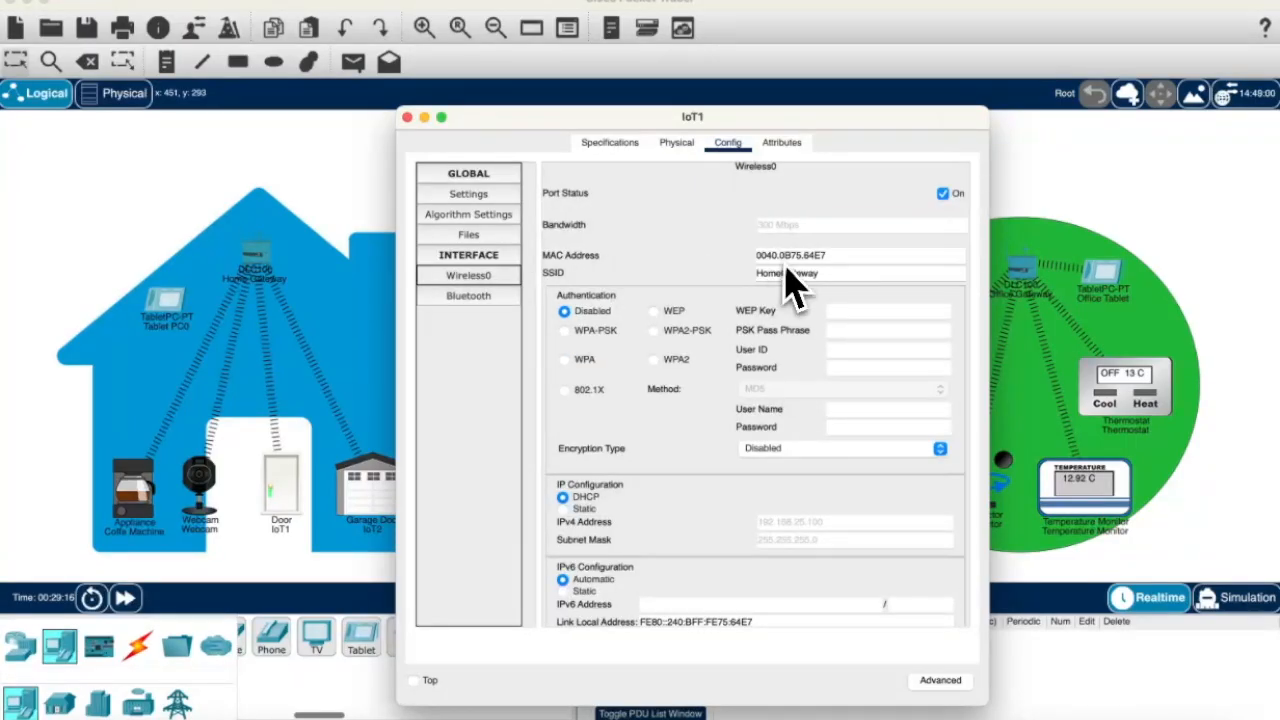
pyautogui.click(490, 234)
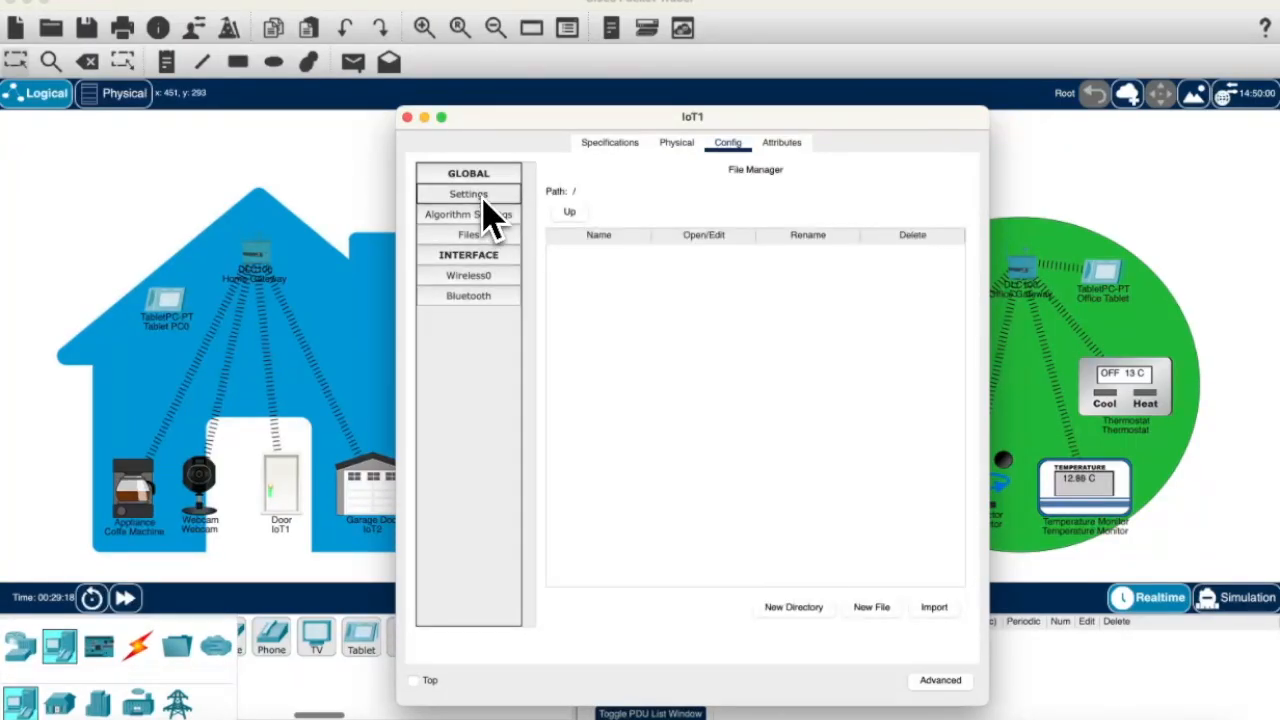
pyautogui.click(484, 198)
pyautogui.doubleClick(657, 213)
pyautogui.write('Door')
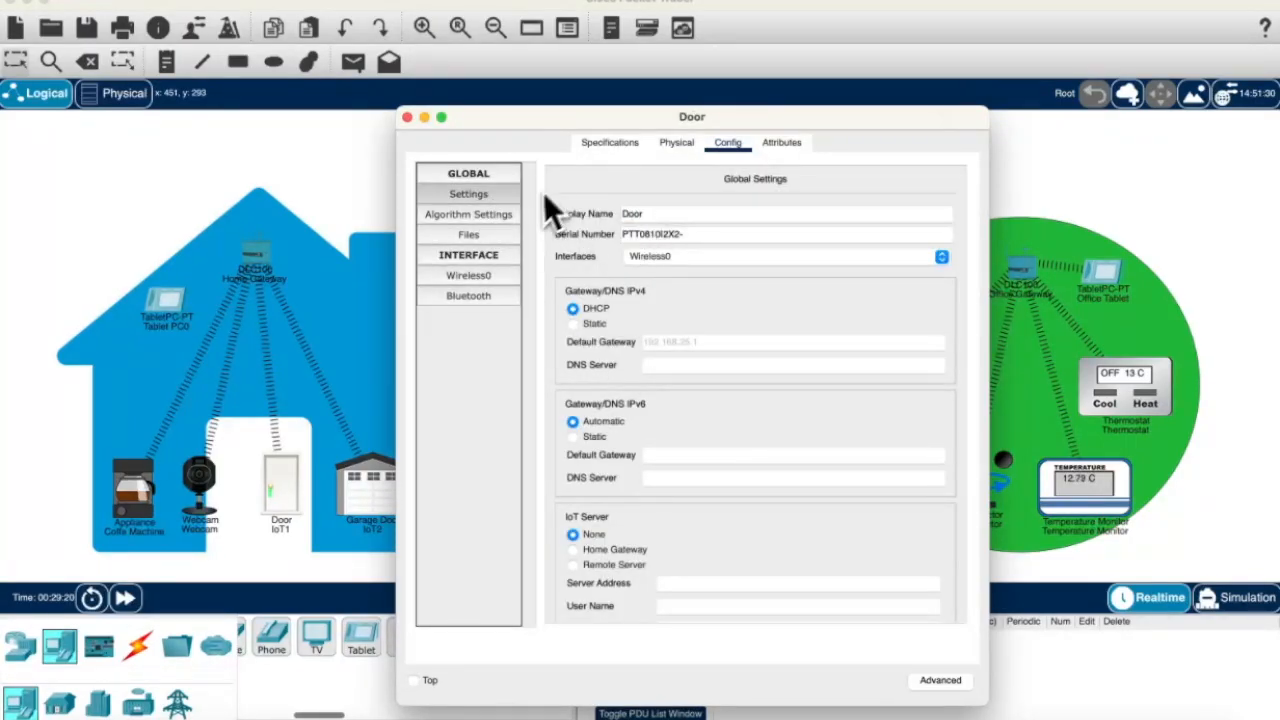
pyautogui.click(407, 117)
# Step: Rename IoT2's display name to Garage Door
pyautogui.click(405, 458)
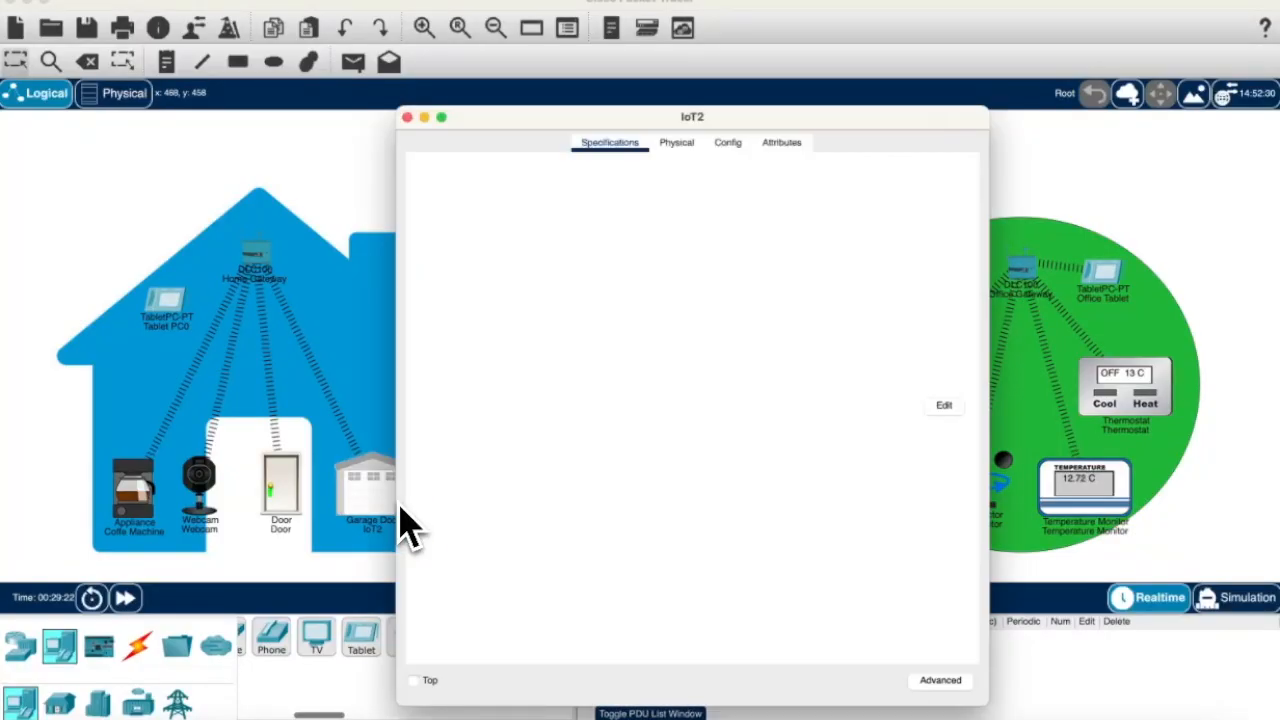
pyautogui.click(676, 142)
pyautogui.click(728, 142)
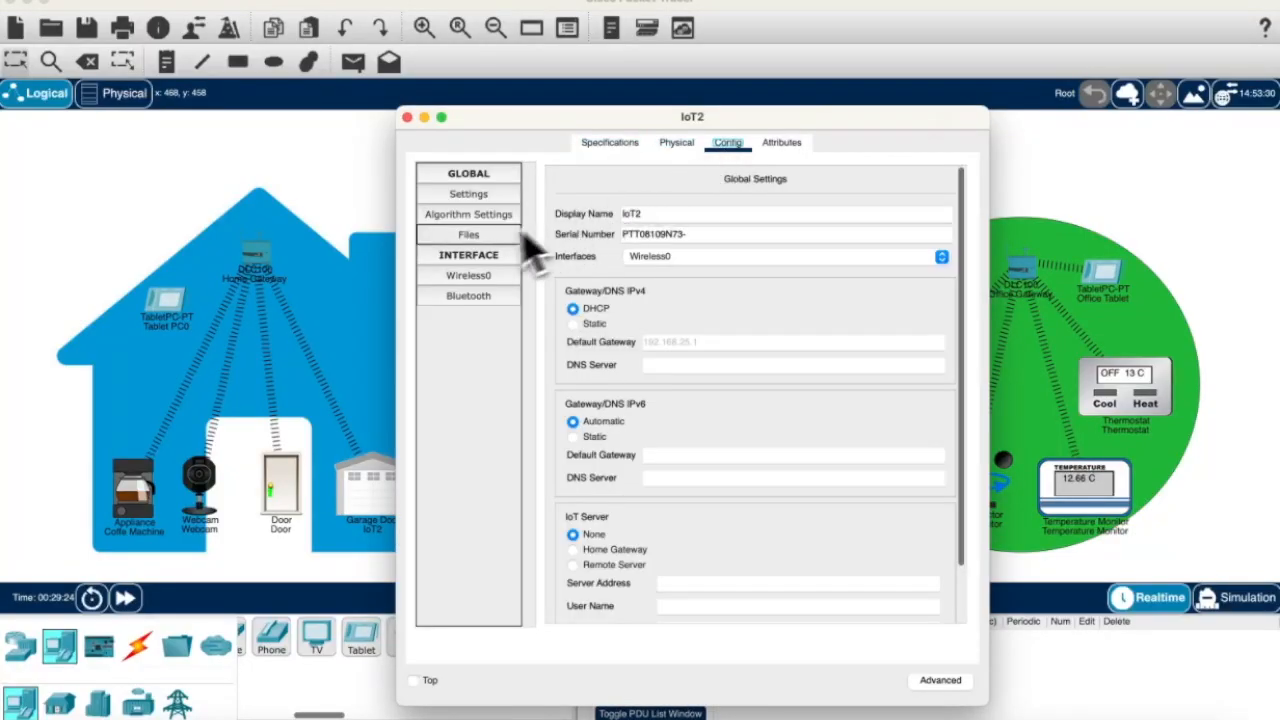
pyautogui.click(488, 277)
pyautogui.click(468, 214)
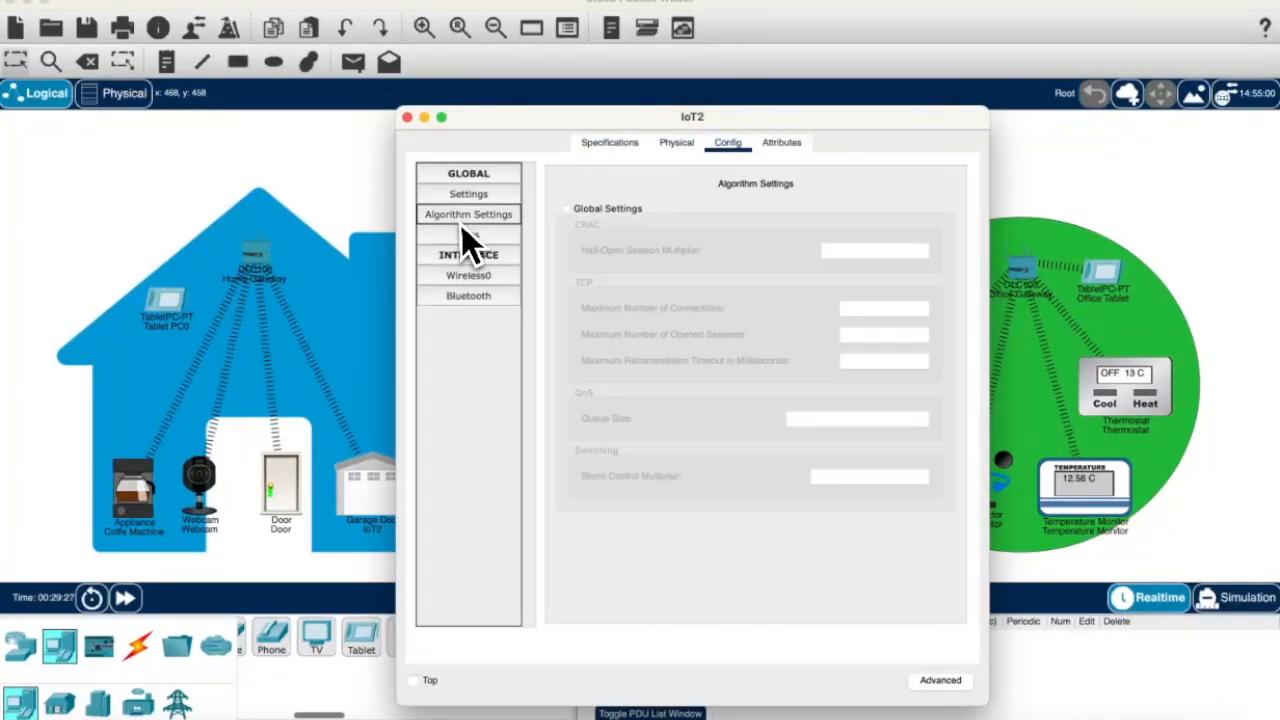
pyautogui.click(468, 194)
pyautogui.click(660, 213)
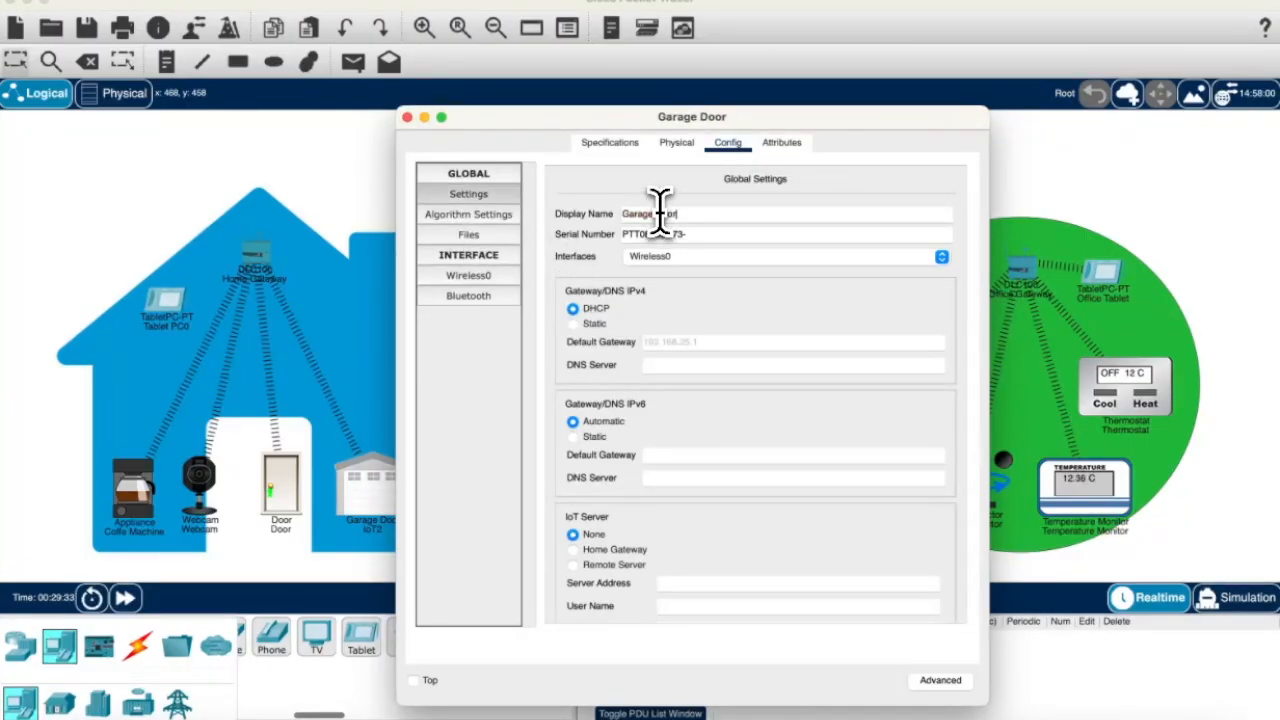
pyautogui.click(407, 117)
# Step: Change Tablet PC0's Wireless0 SSID from Default to HomeGateway
pyautogui.click(178, 305)
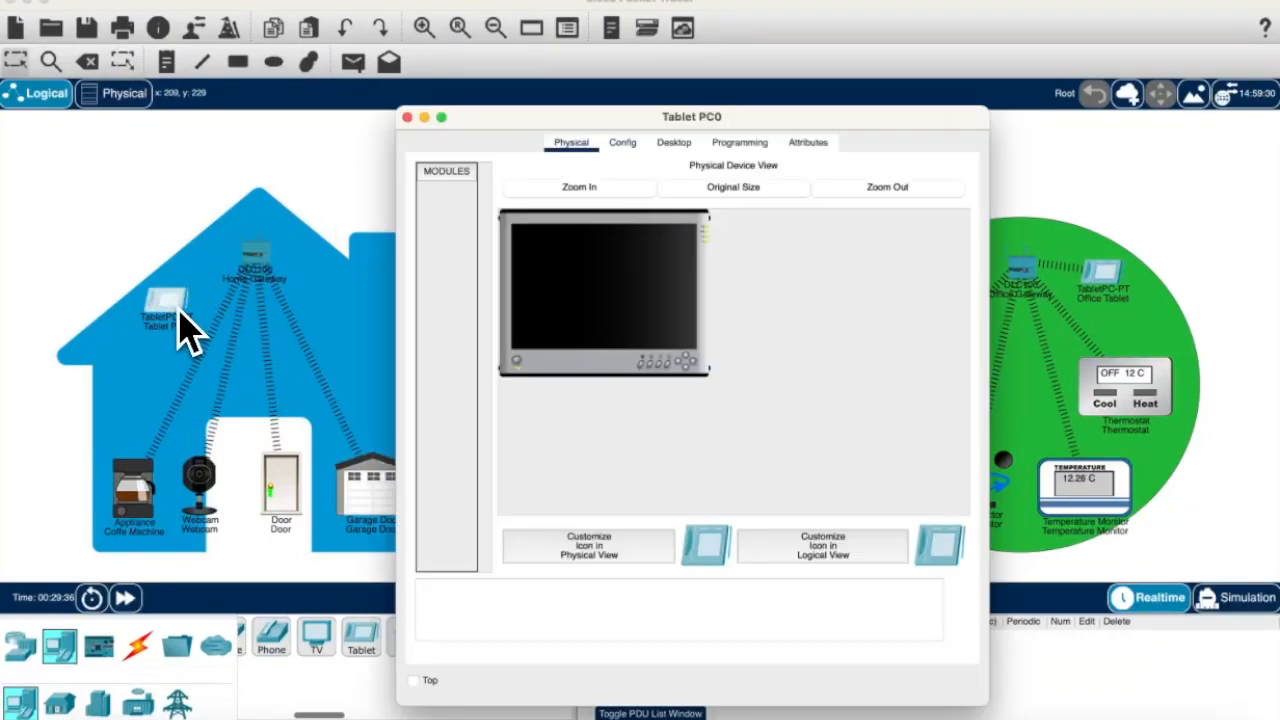
pyautogui.click(624, 143)
pyautogui.click(490, 258)
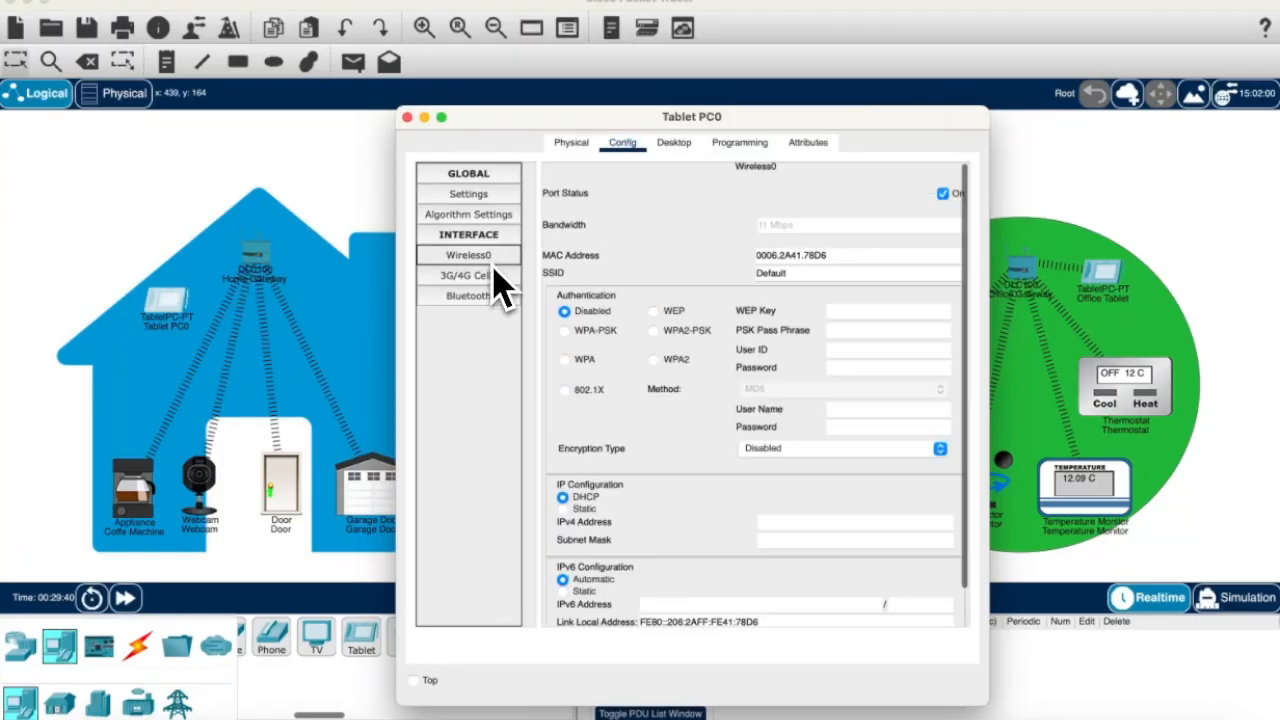
pyautogui.doubleClick(795, 273)
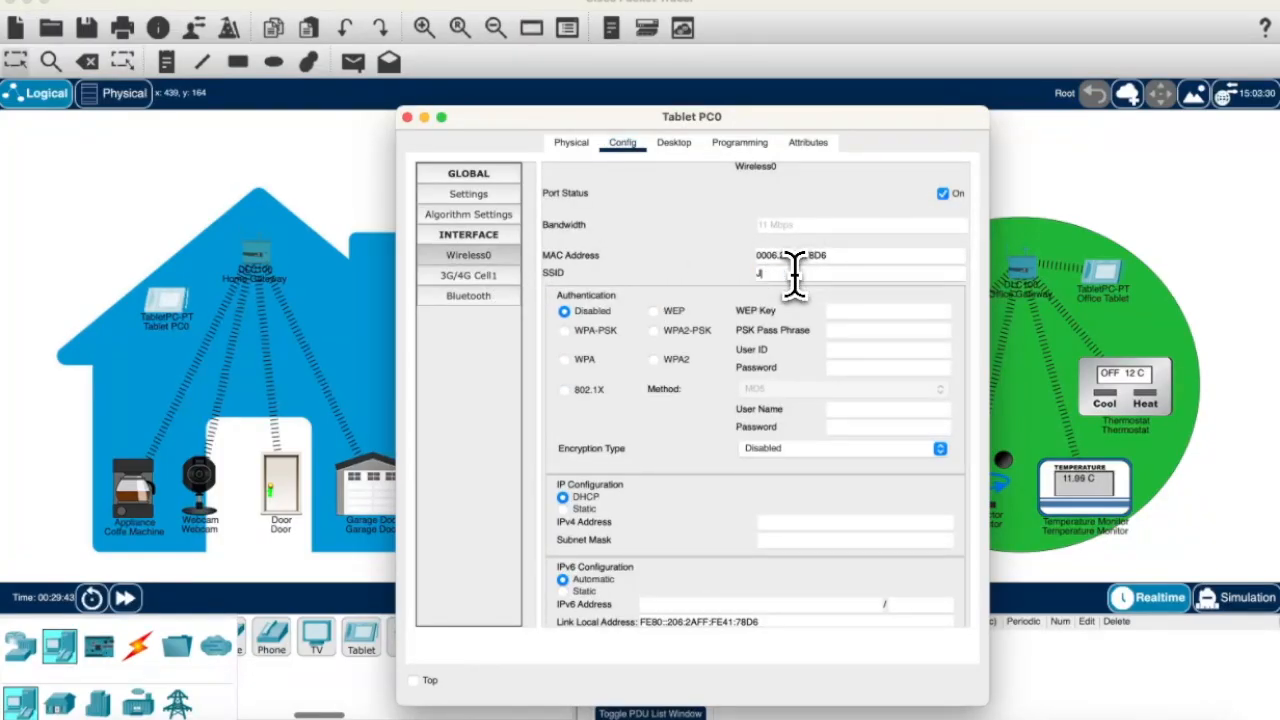
pyautogui.write('HomeGateway')
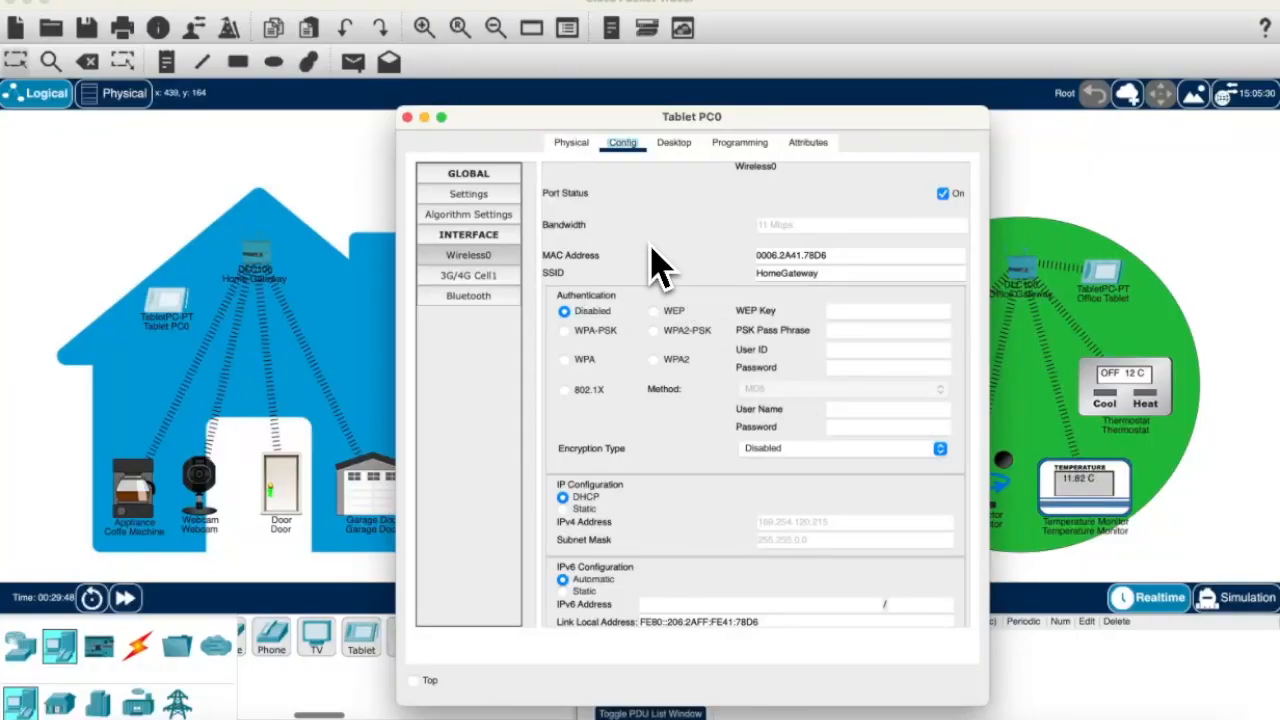
pyautogui.click(407, 118)
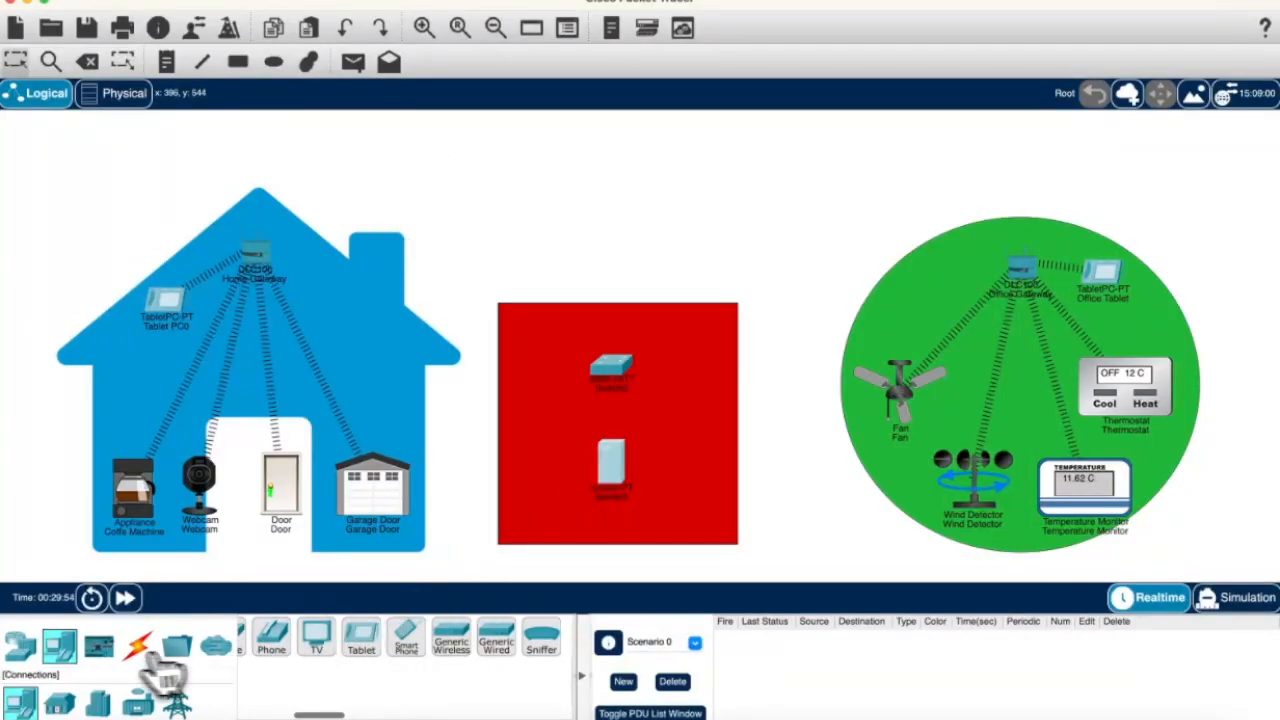
# Step: Connect the Home Gateway to the switch with a copper straight-through cable
pyautogui.click(138, 645)
pyautogui.click(345, 640)
pyautogui.click(258, 248)
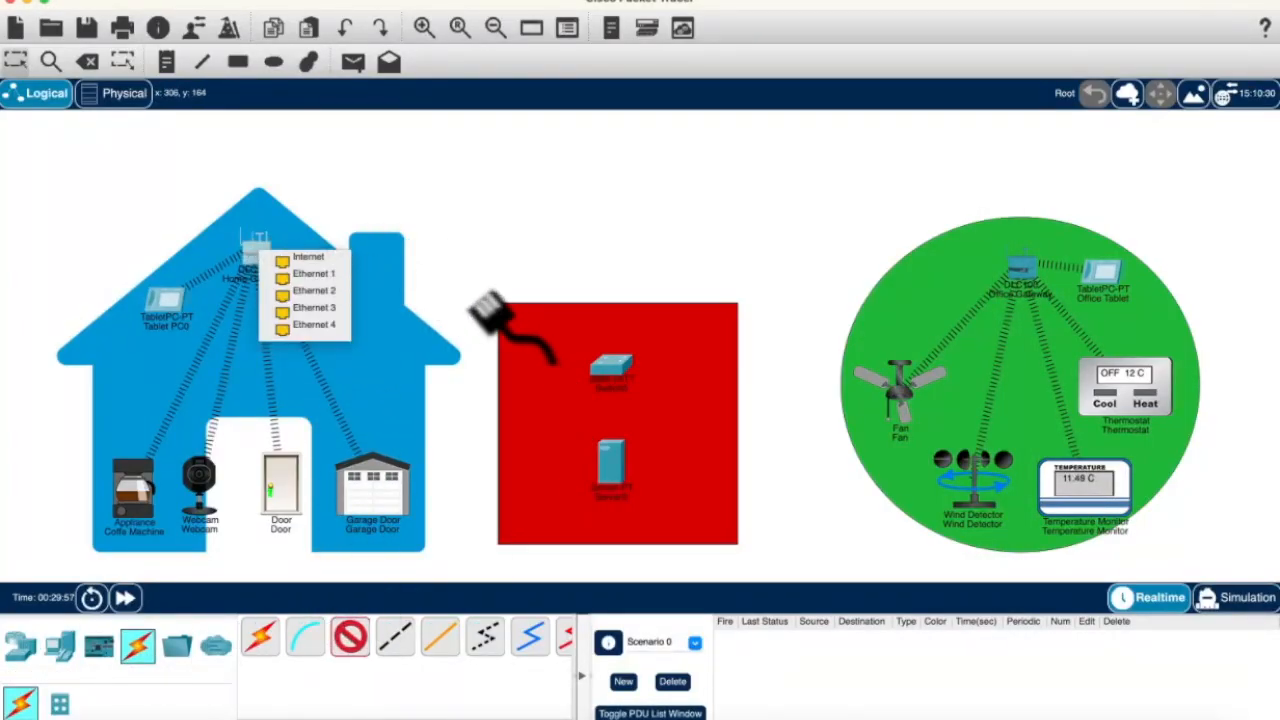
pyautogui.click(340, 264)
pyautogui.click(612, 365)
pyautogui.click(662, 150)
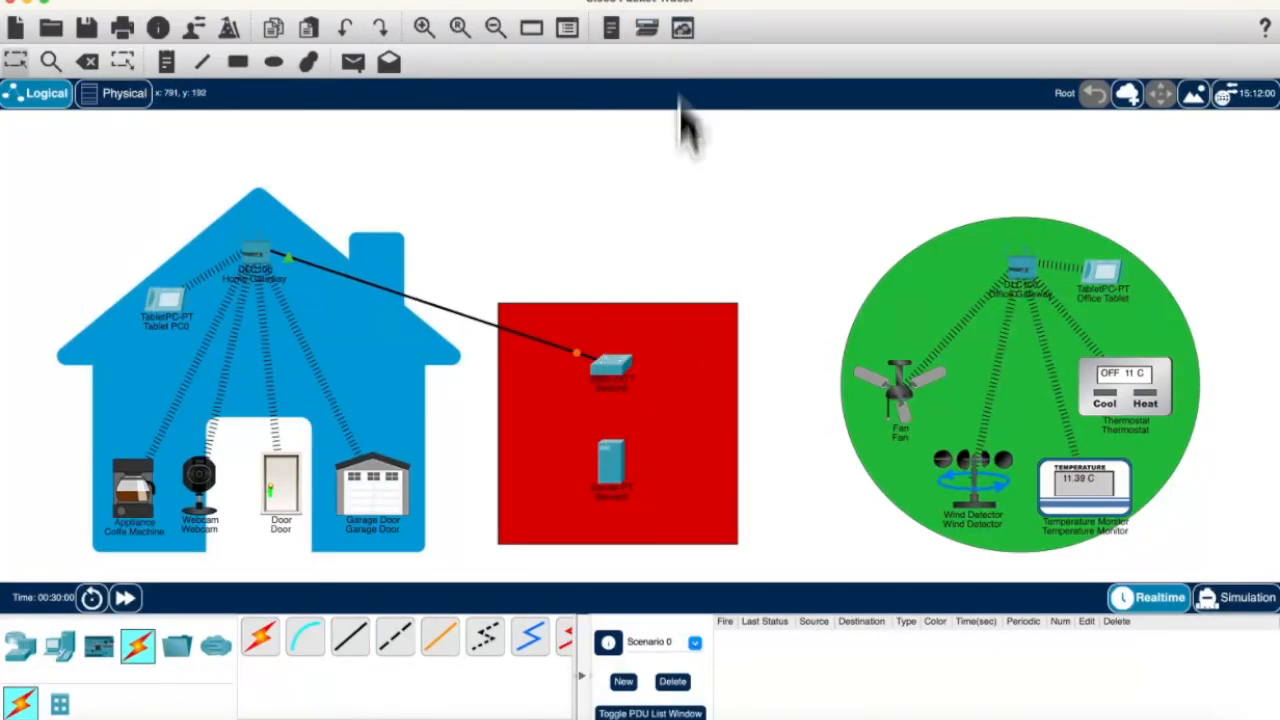
# Step: Connect the Office Gateway to a switch port with a copper straight-through cable
pyautogui.click(350, 637)
pyautogui.click(1012, 262)
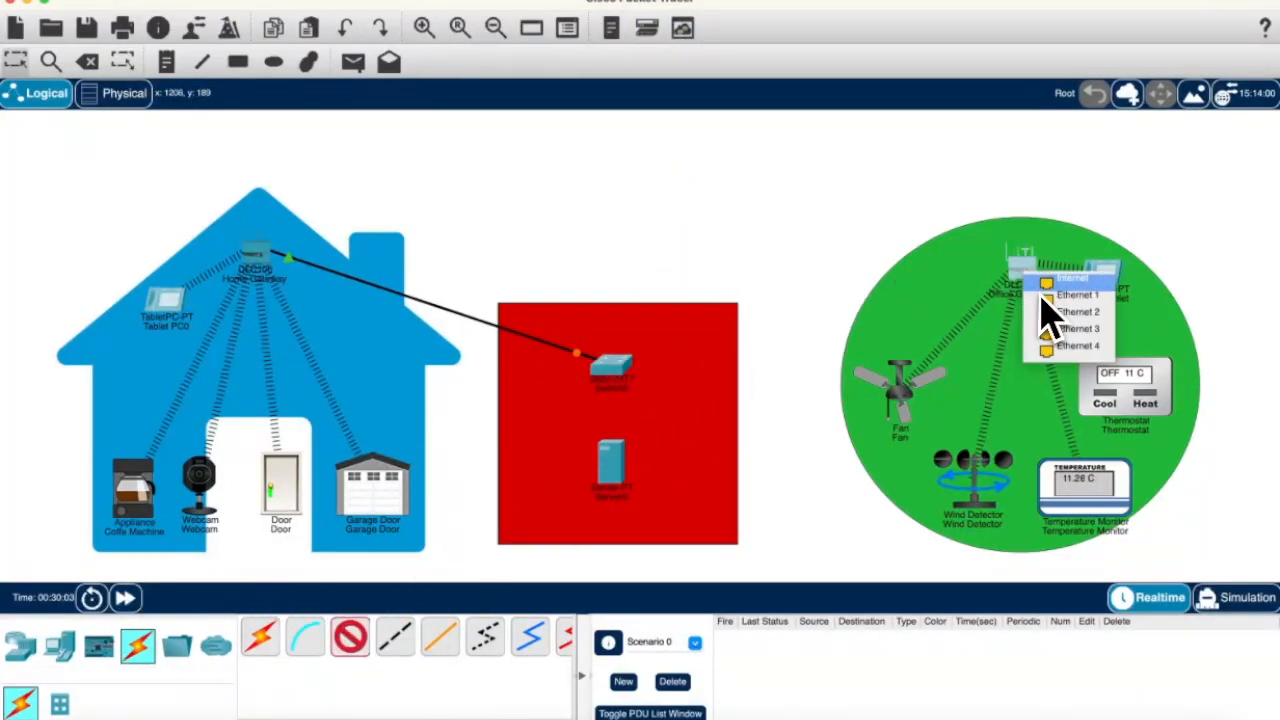
pyautogui.click(1050, 296)
pyautogui.click(651, 371)
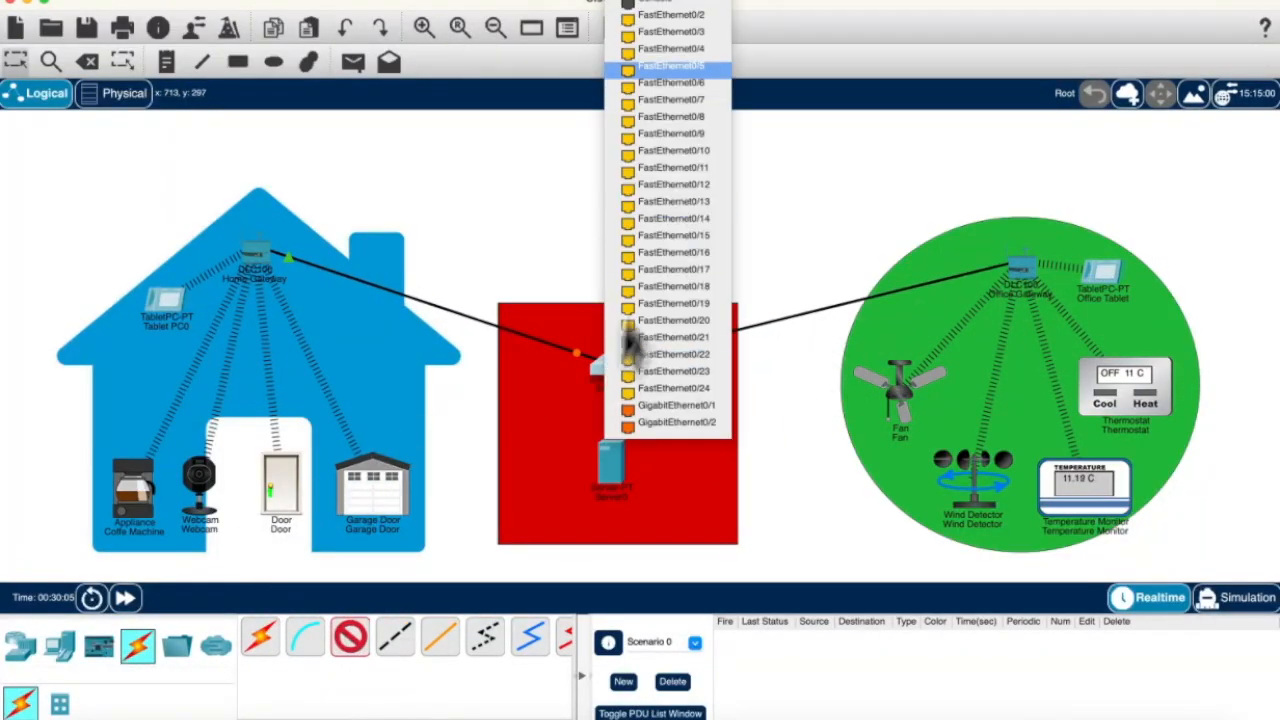
pyautogui.click(696, 32)
# Step: Cable a switch port to Server0 with a copper straight-through cable
pyautogui.click(350, 637)
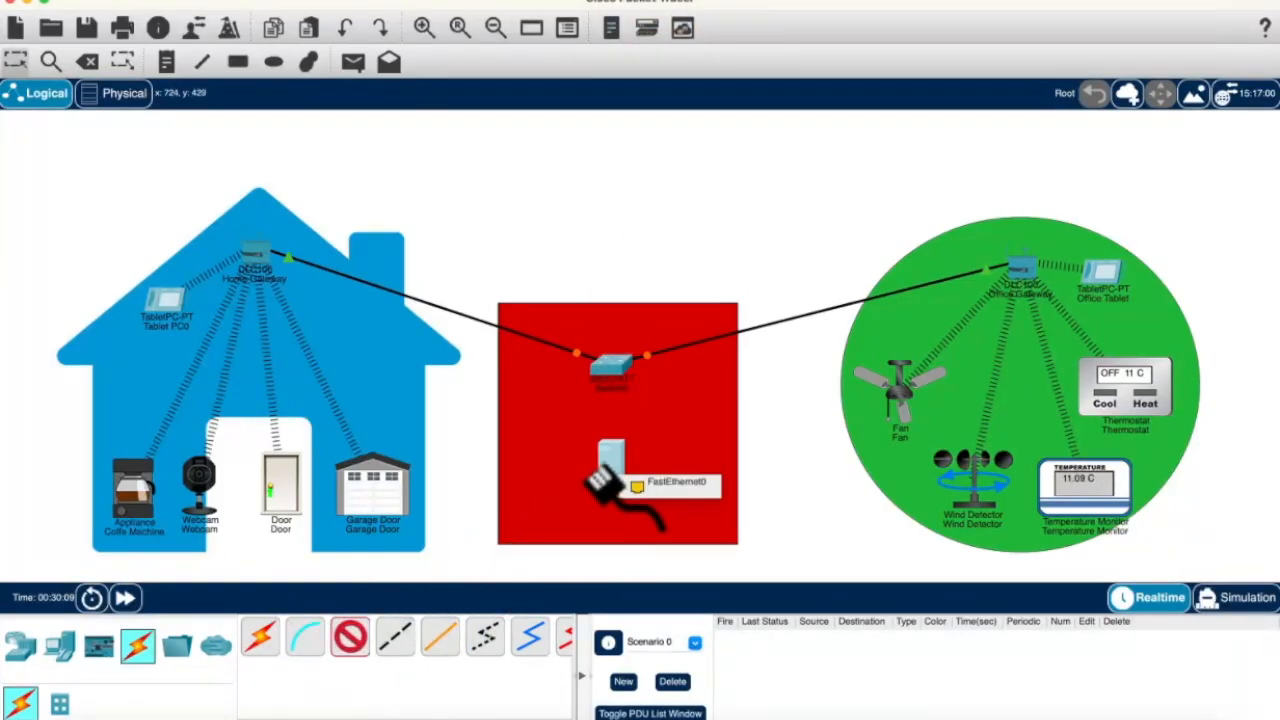
pyautogui.click(605, 365)
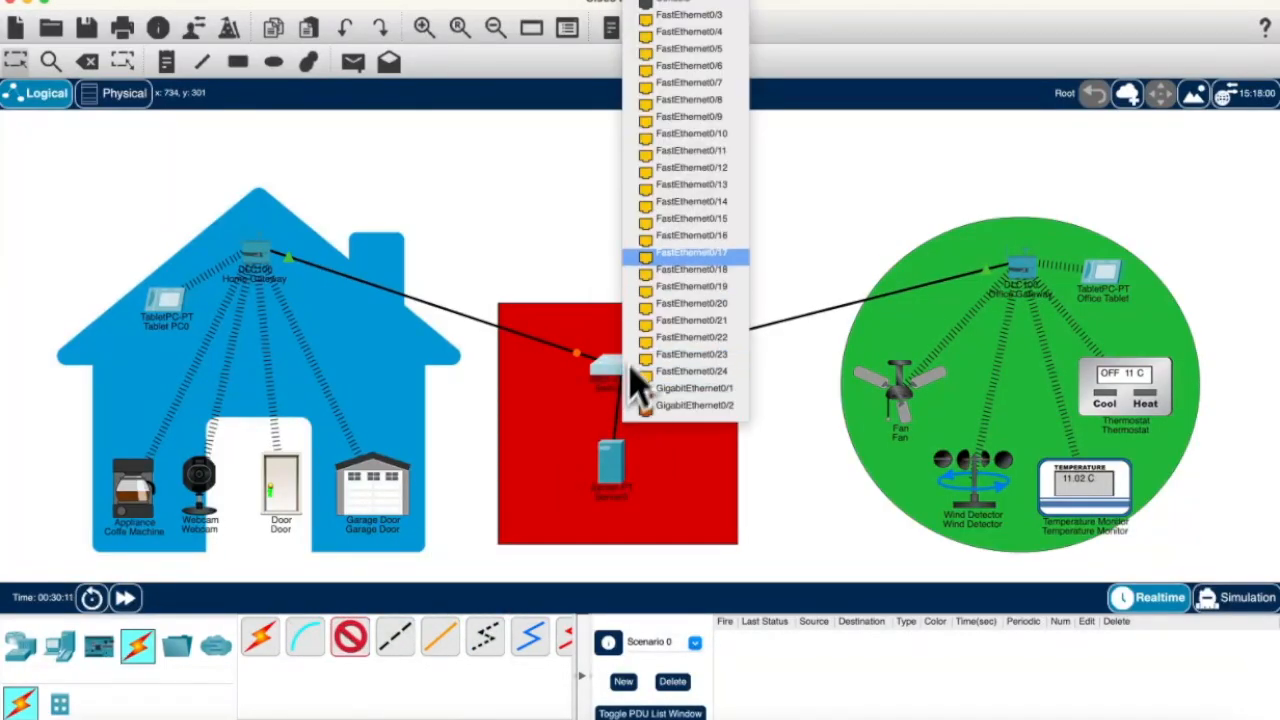
pyautogui.click(712, 28)
pyautogui.click(612, 455)
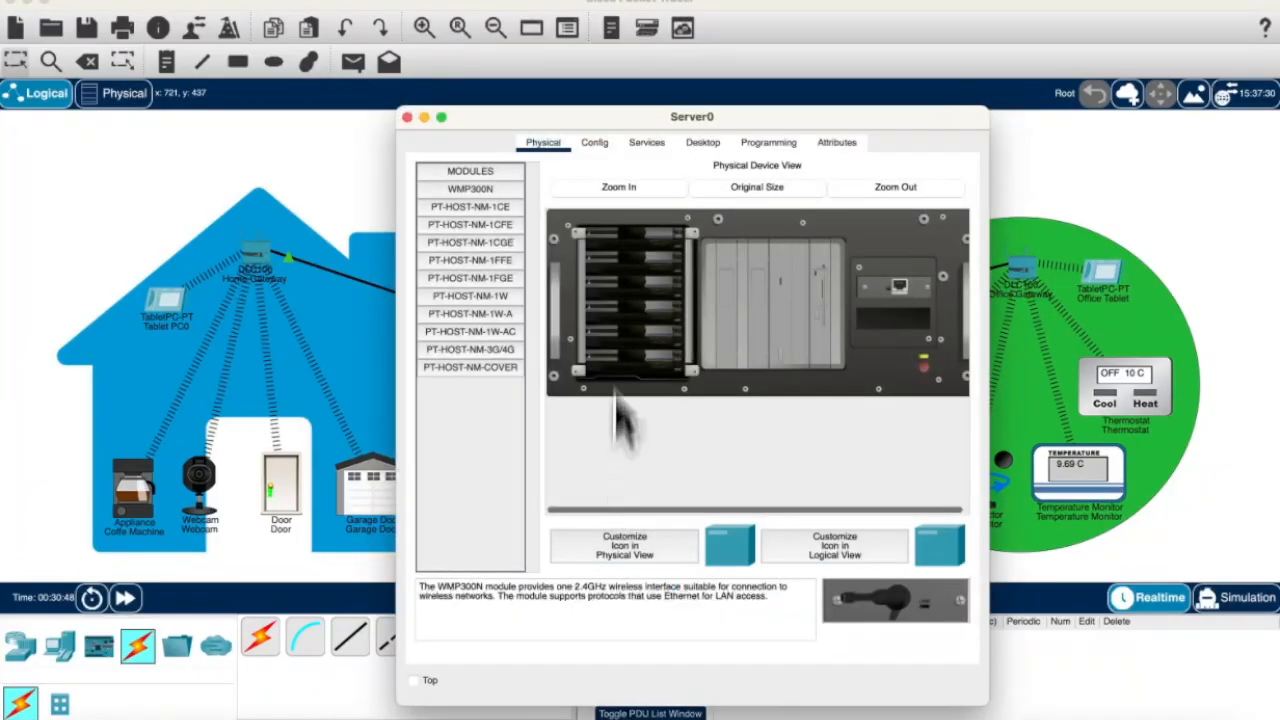
# Step: Give Server0's FastEthernet0 the IP 192.168.1.10 with mask 255.255.255.0
pyautogui.click(594, 142)
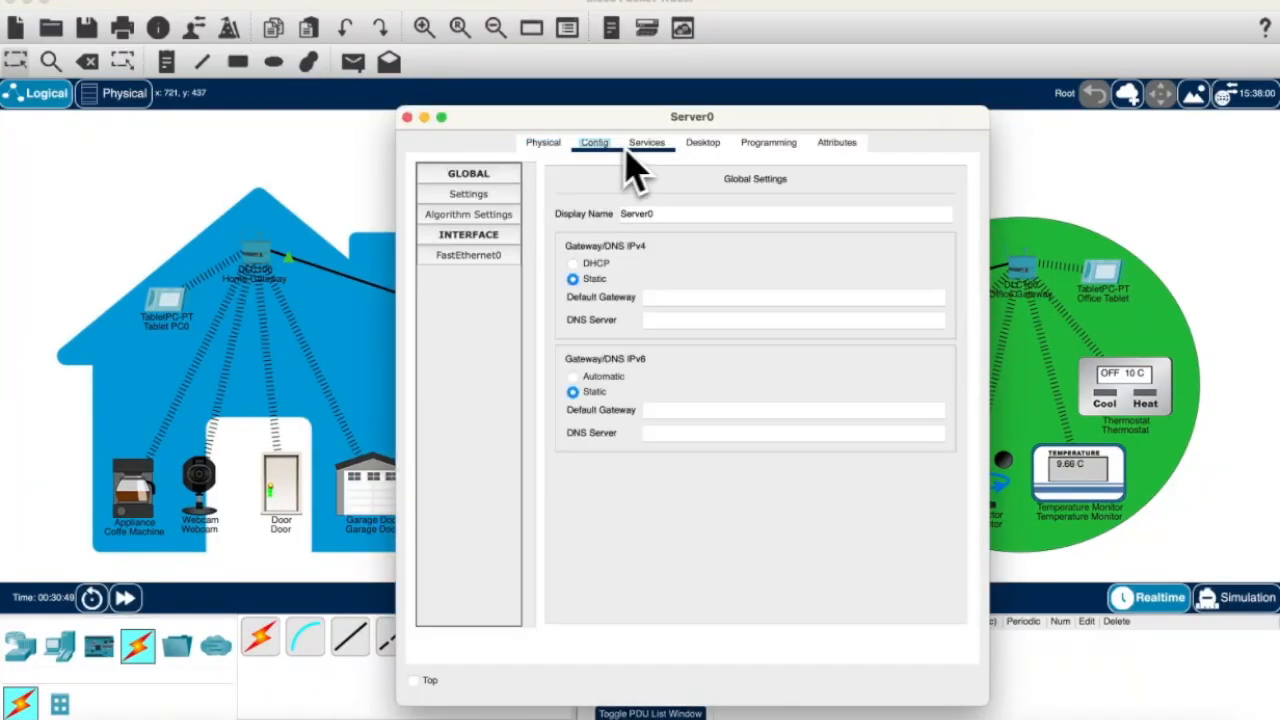
pyautogui.click(478, 262)
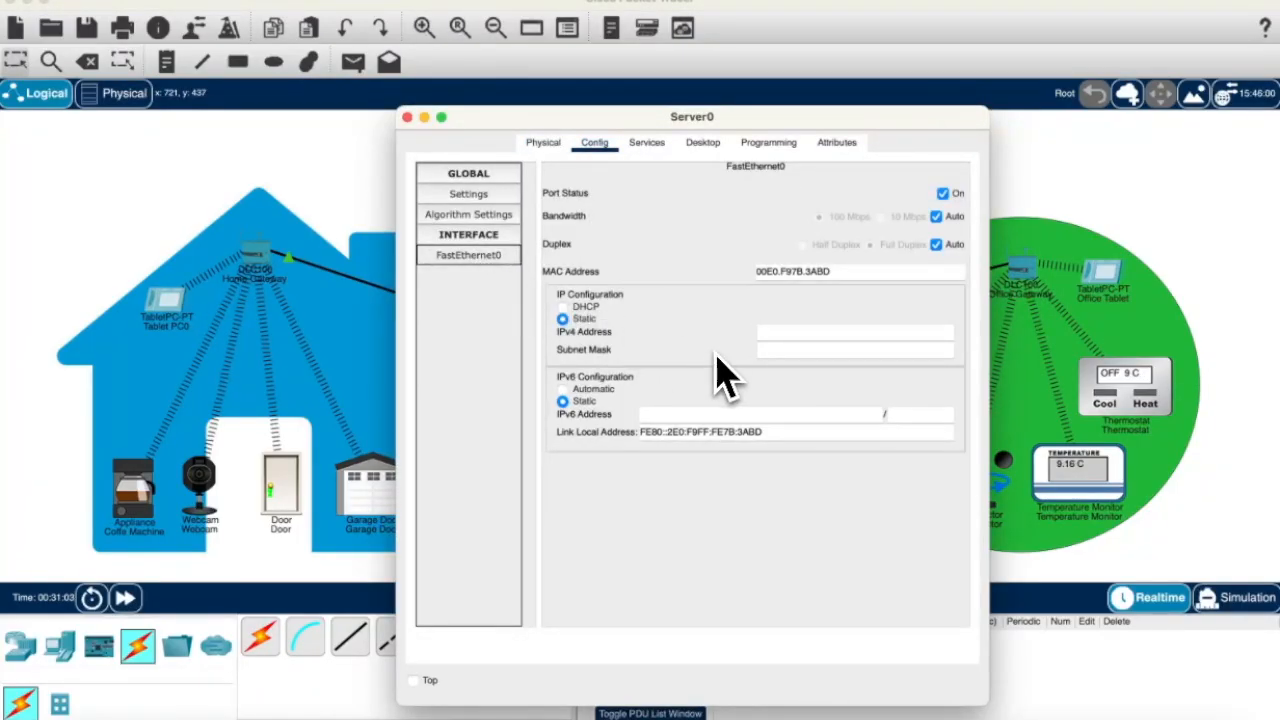
pyautogui.click(802, 334)
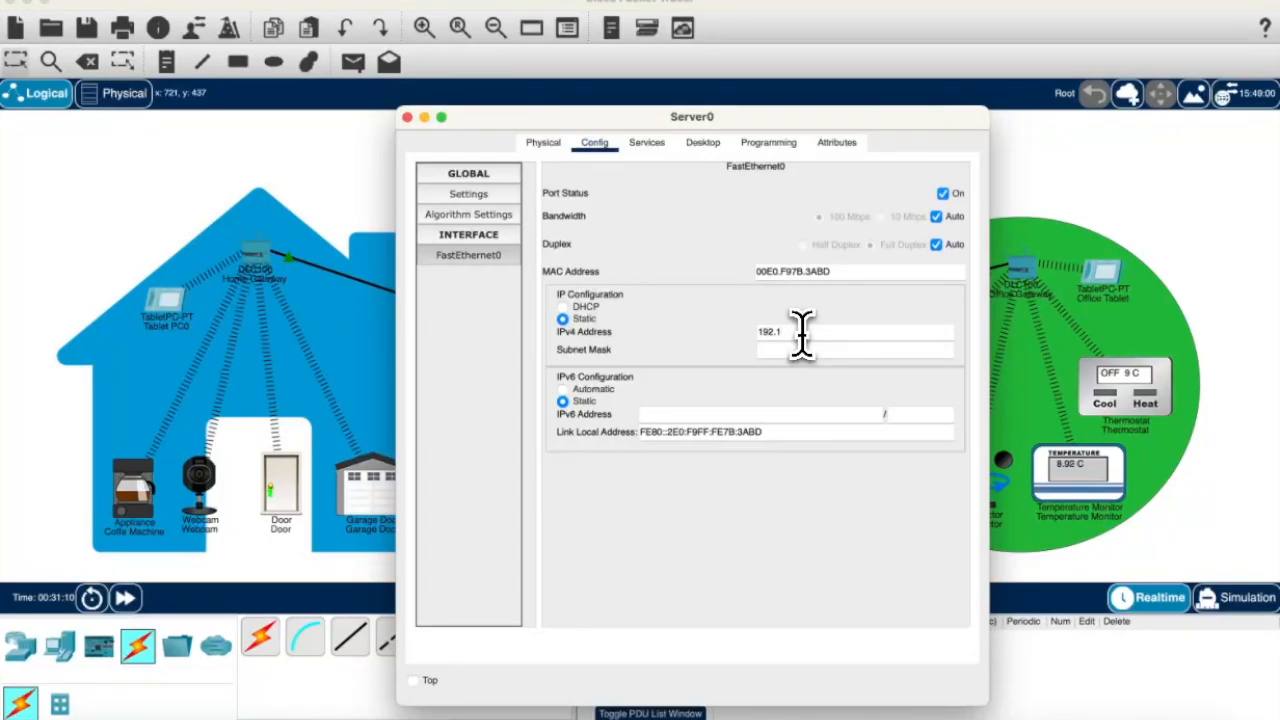
pyautogui.write('192.168.1.10')
pyautogui.click(806, 349)
# Step: Set Server0's default gateway to 192.168.1.1
pyautogui.click(480, 214)
pyautogui.click(468, 194)
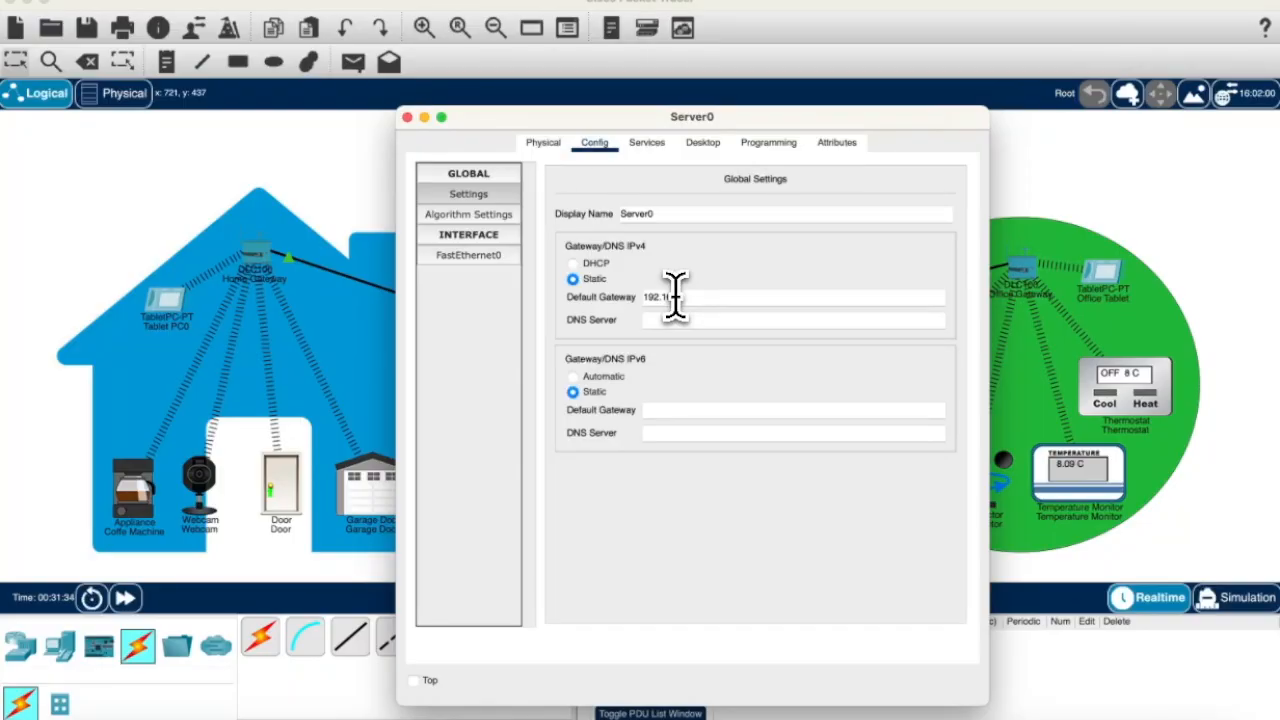
pyautogui.click(676, 297)
pyautogui.write('192.168.1.1')
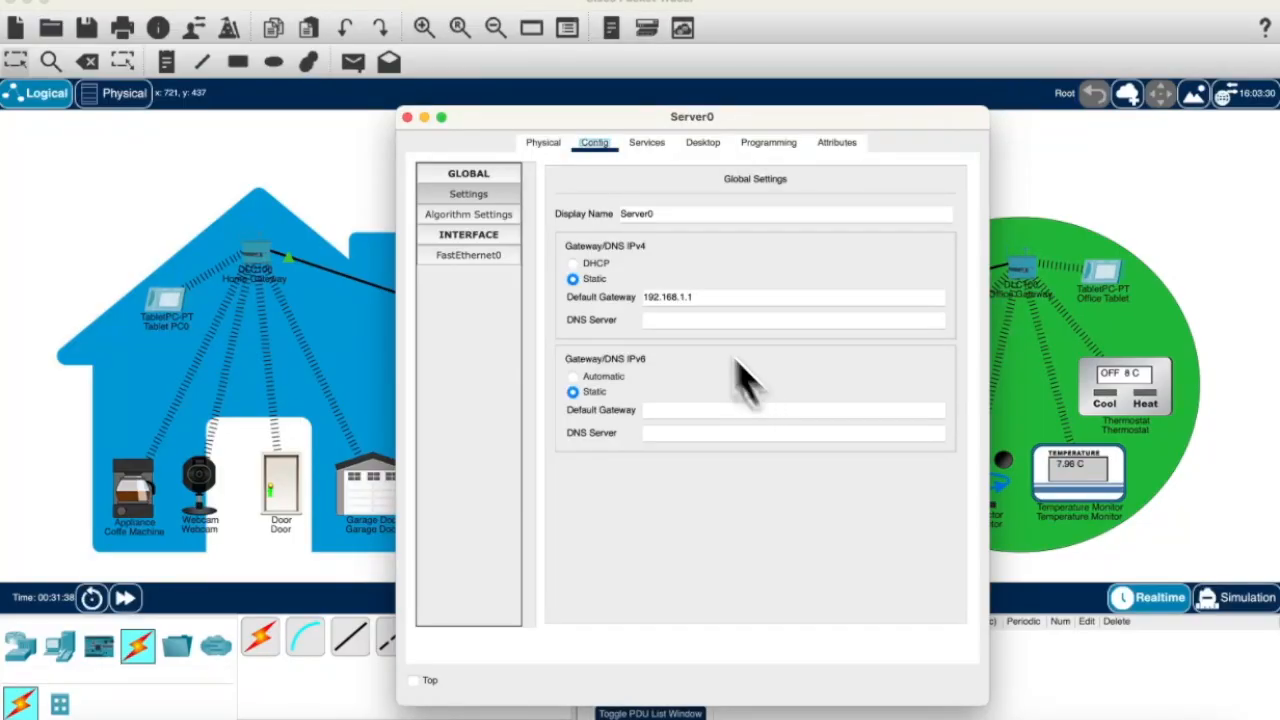
pyautogui.click(662, 148)
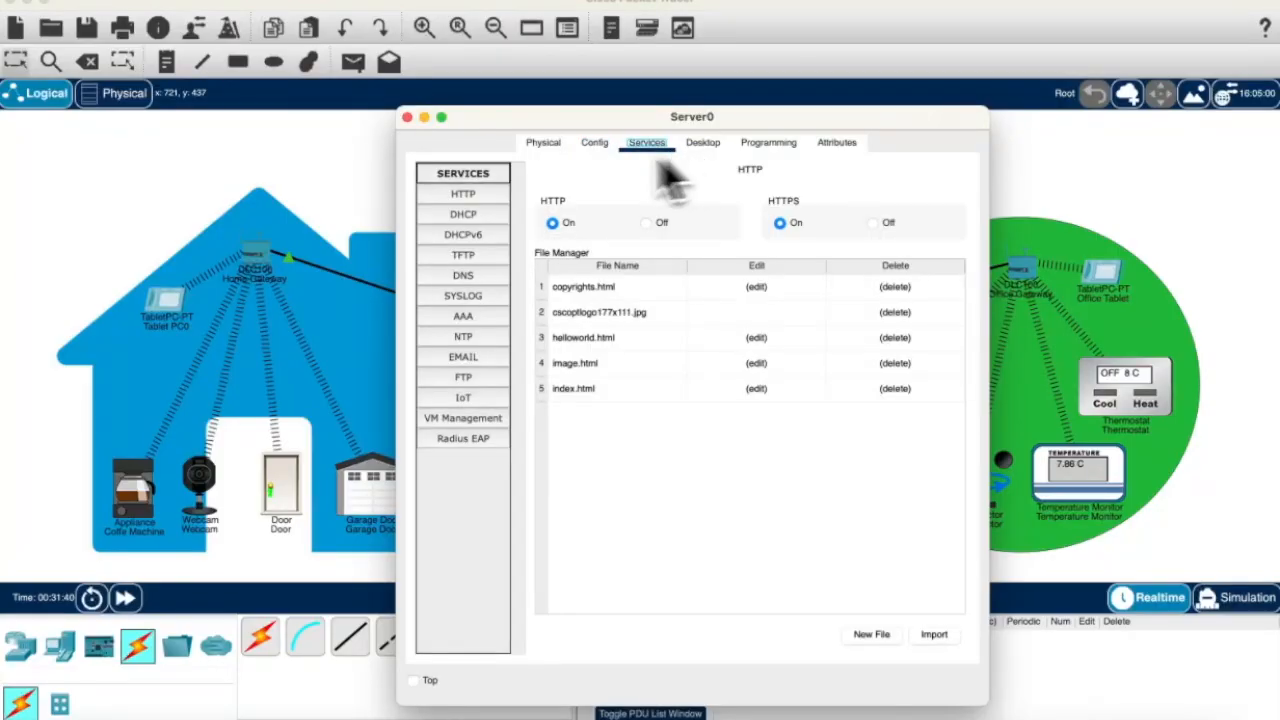
# Step: Turn on Server0's DHCP pool with DNS 192.168.1.10 and start address 192.168.1.11, and save
pyautogui.click(463, 216)
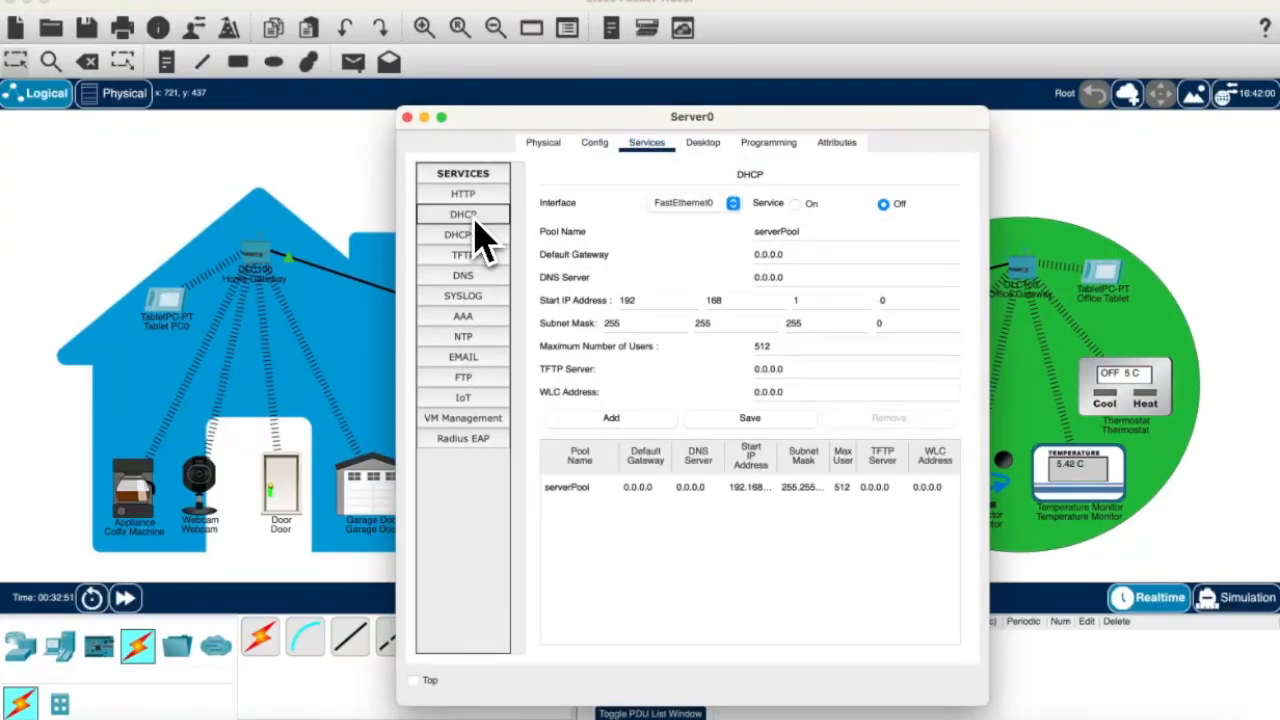
pyautogui.click(796, 206)
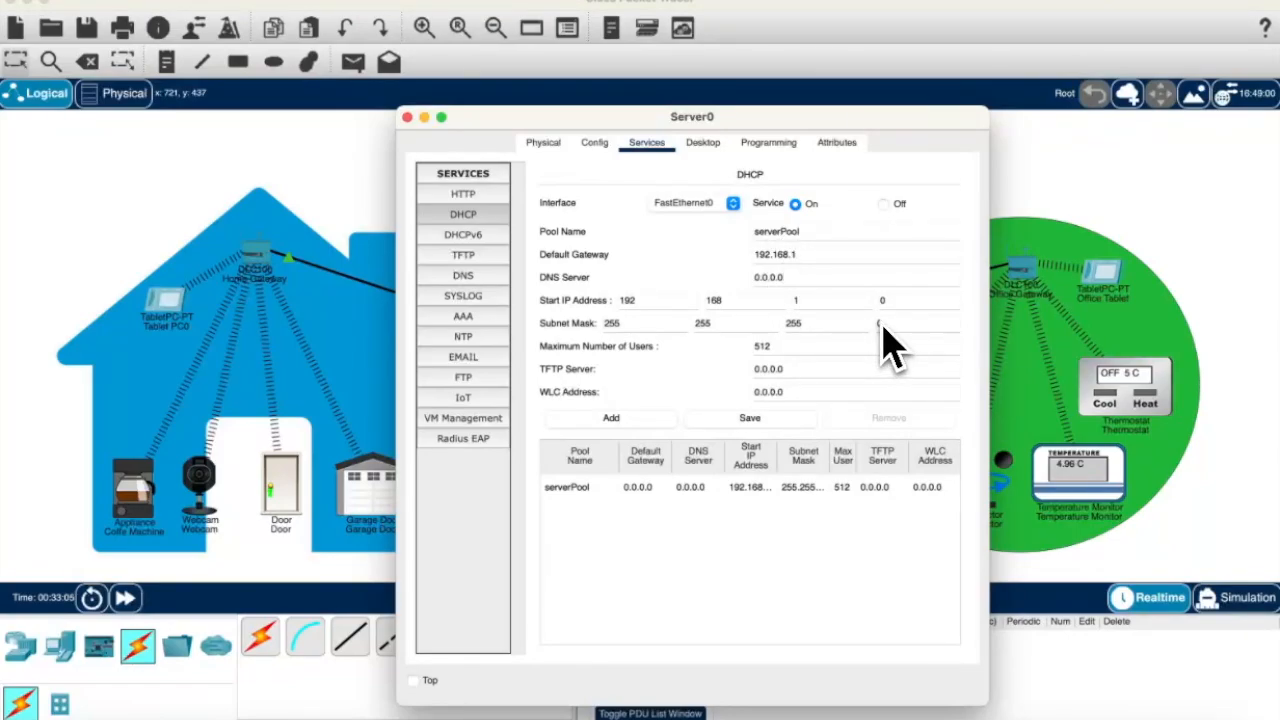
pyautogui.click(818, 280)
pyautogui.write('192.168.1.10')
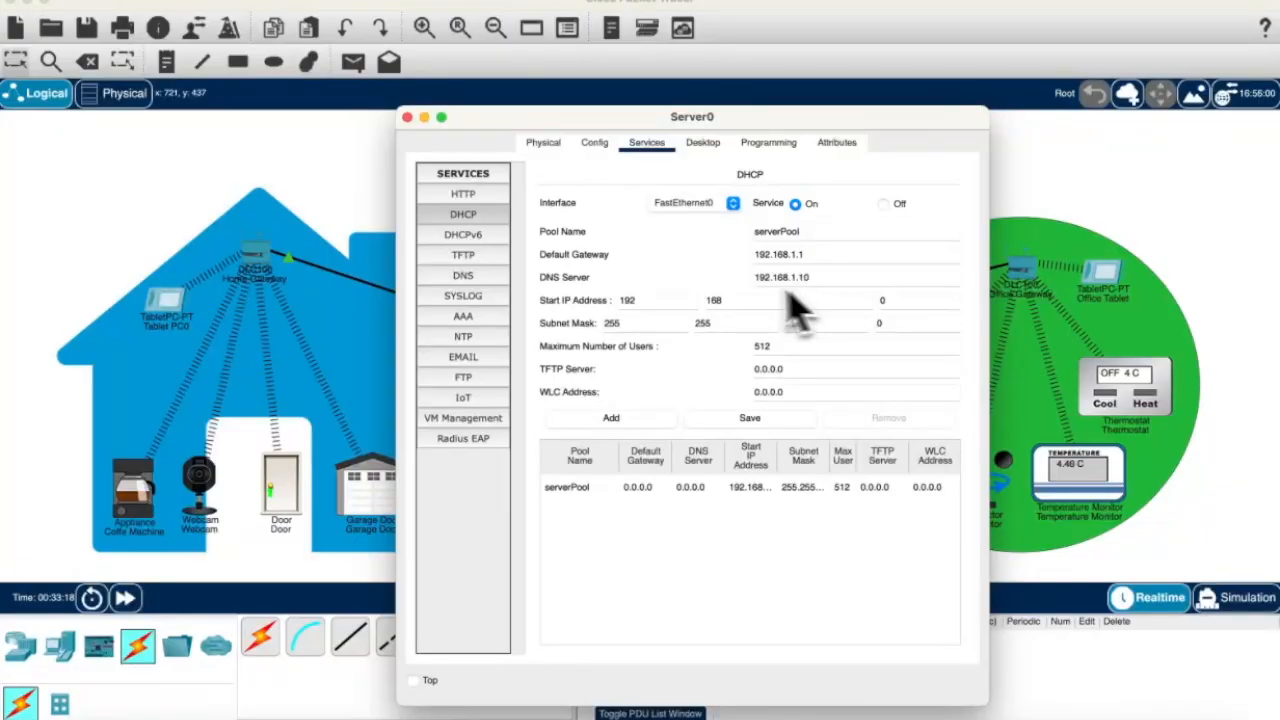
pyautogui.doubleClick(905, 306)
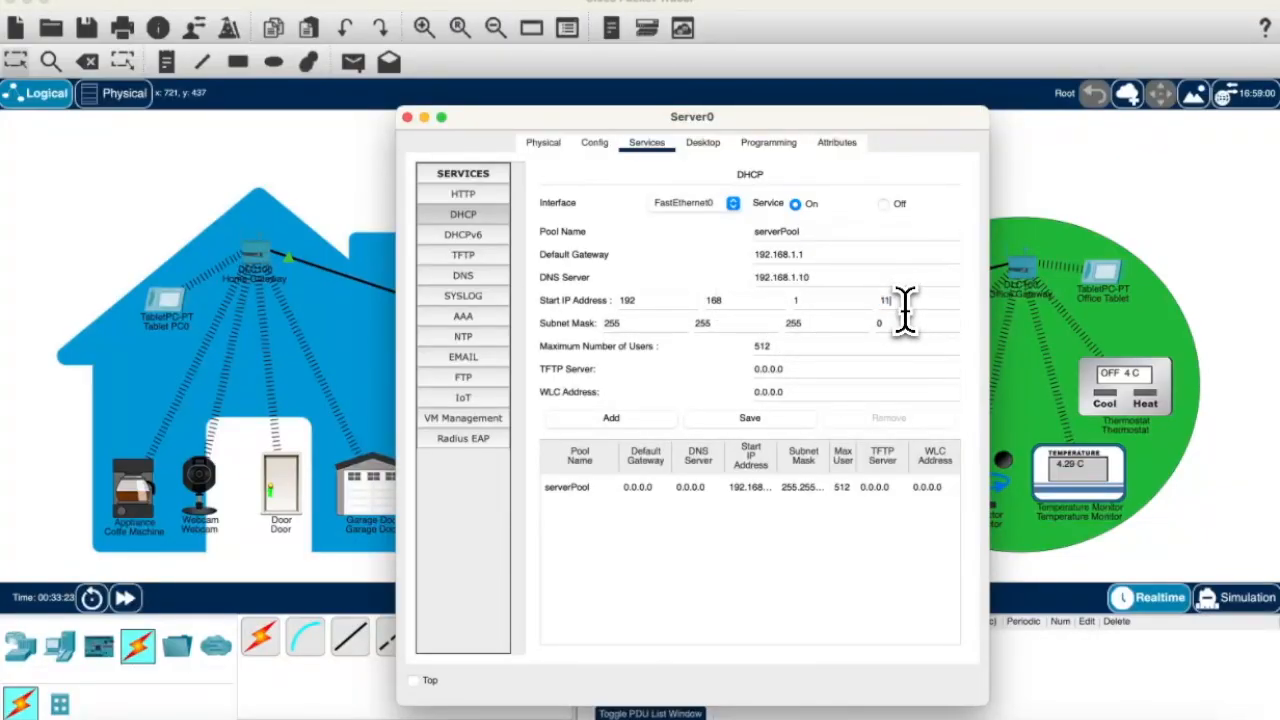
pyautogui.write('11')
pyautogui.click(765, 420)
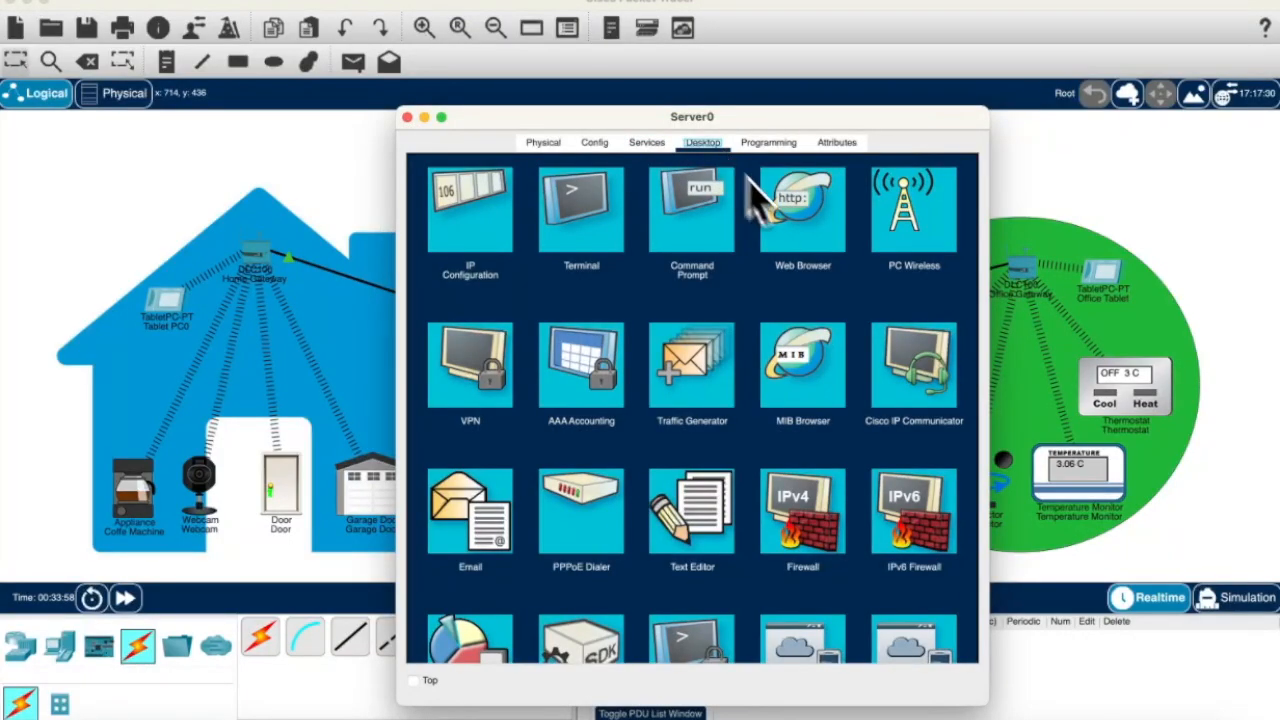
# Step: Sign up for a new IoT account on the server's web page at 192.168.1.10
pyautogui.click(814, 250)
pyautogui.write('192..168.1.10')
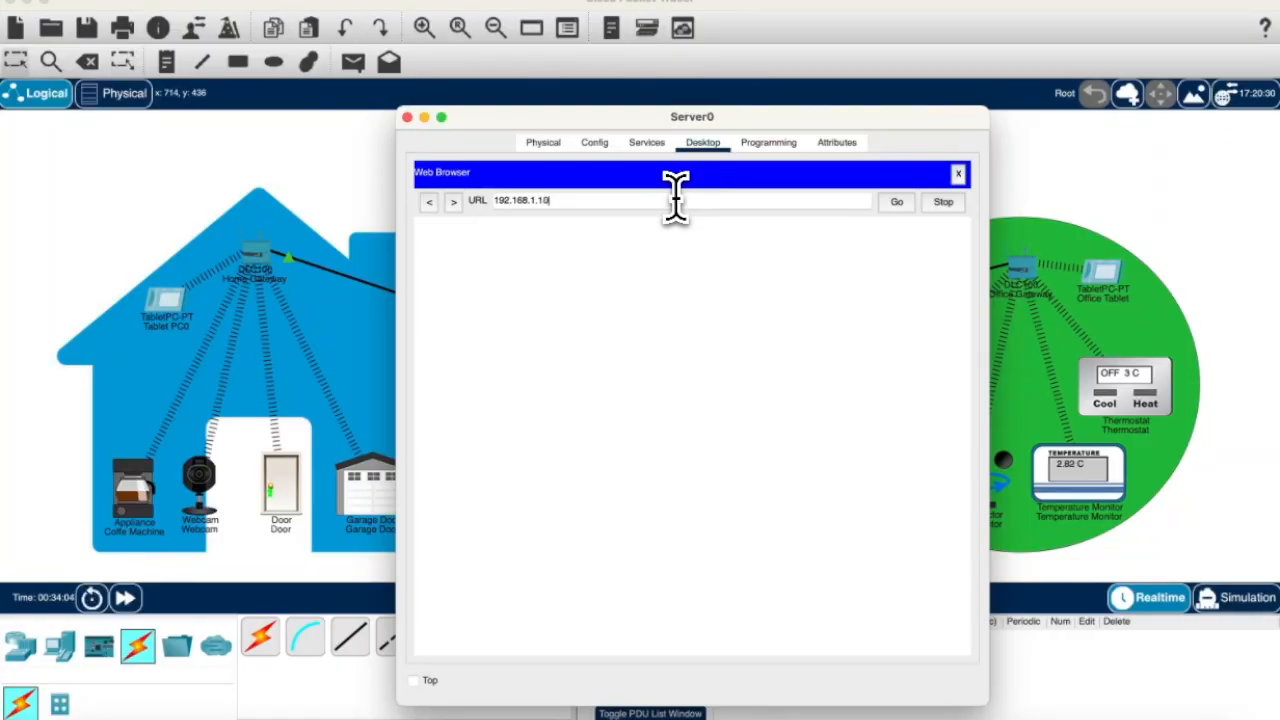
pyautogui.click(897, 202)
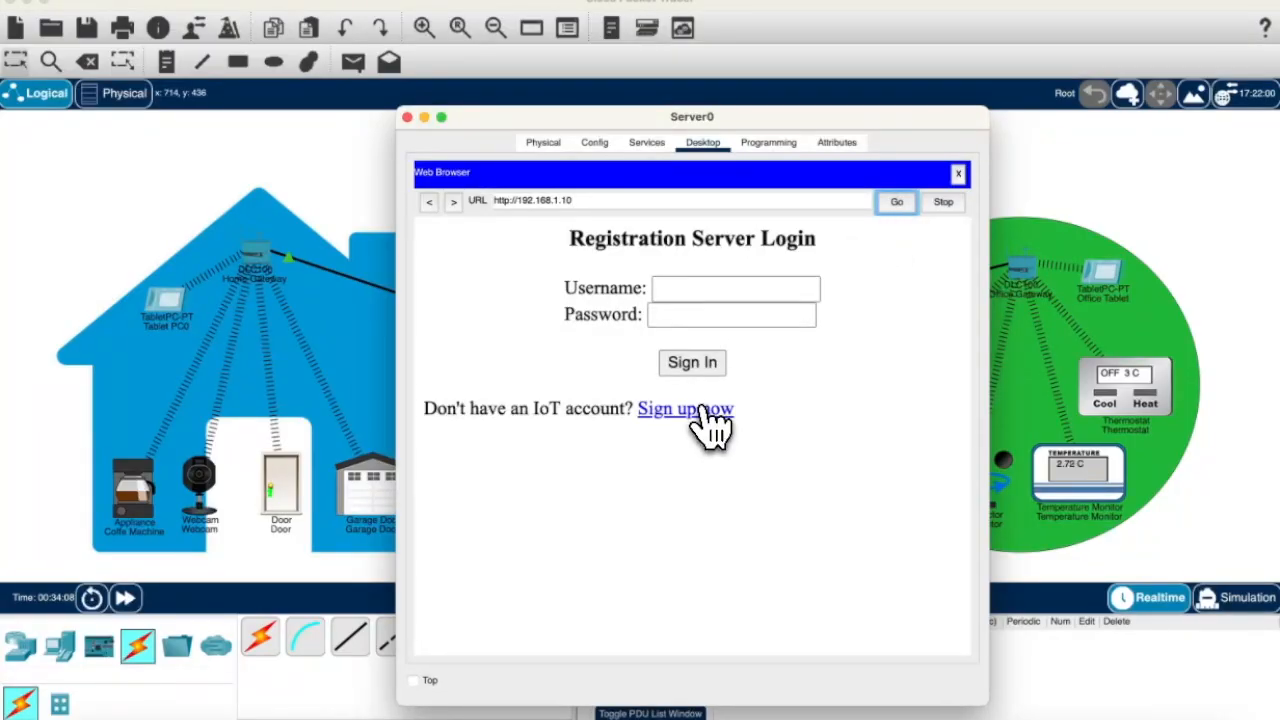
pyautogui.click(708, 420)
pyautogui.click(714, 288)
pyautogui.write('admin')
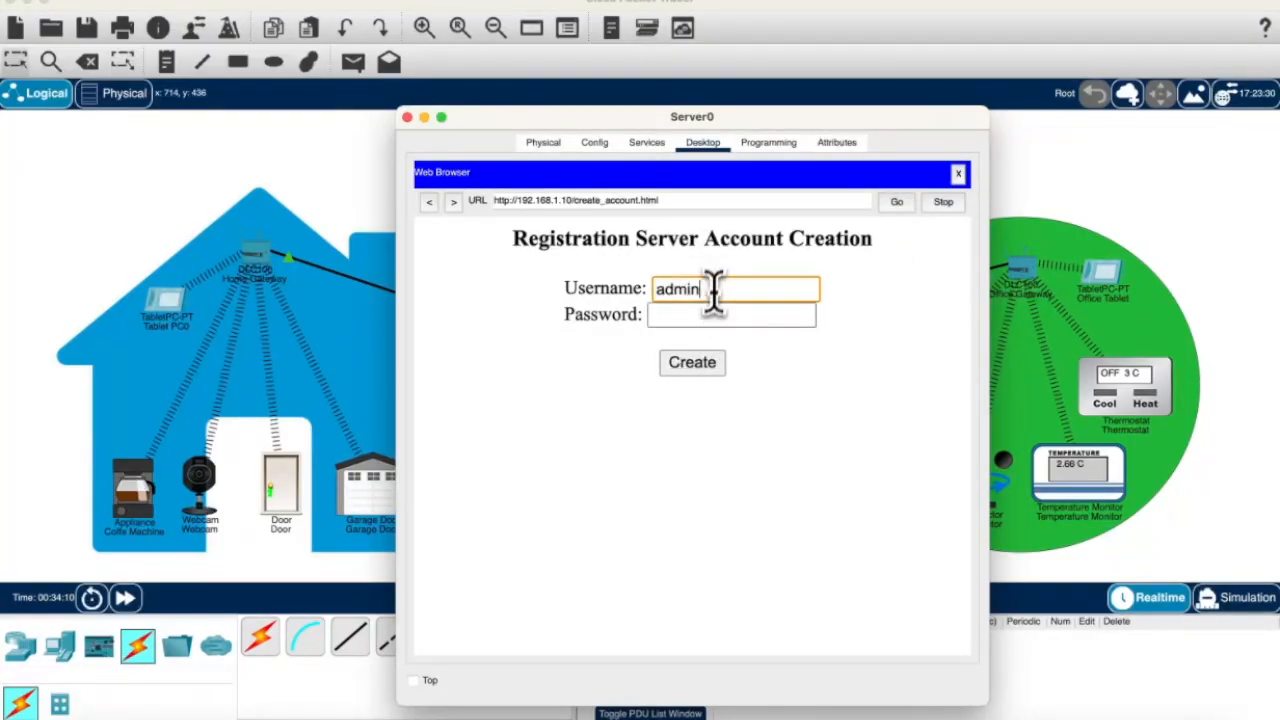
pyautogui.click(707, 316)
pyautogui.write('admin')
pyautogui.click(700, 364)
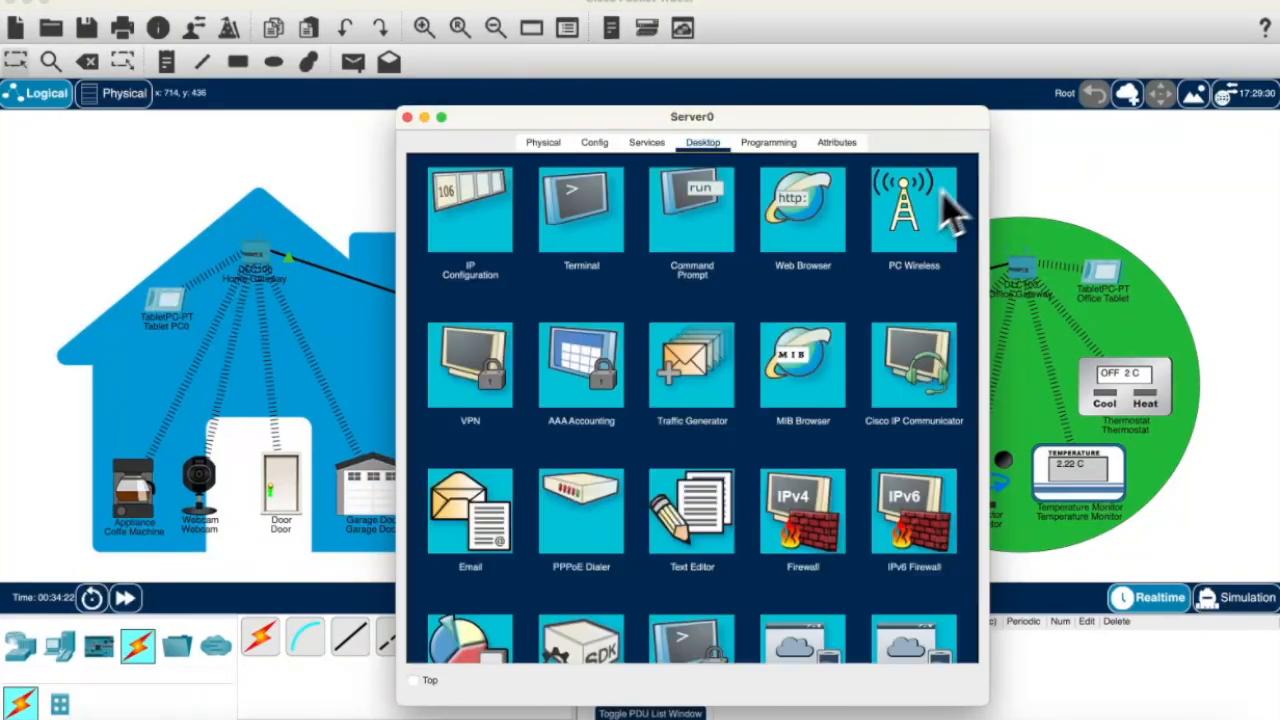
# Step: Log in to Server0's IoT Monitor using the IoT server address
pyautogui.scroll(-5, 950, 210)
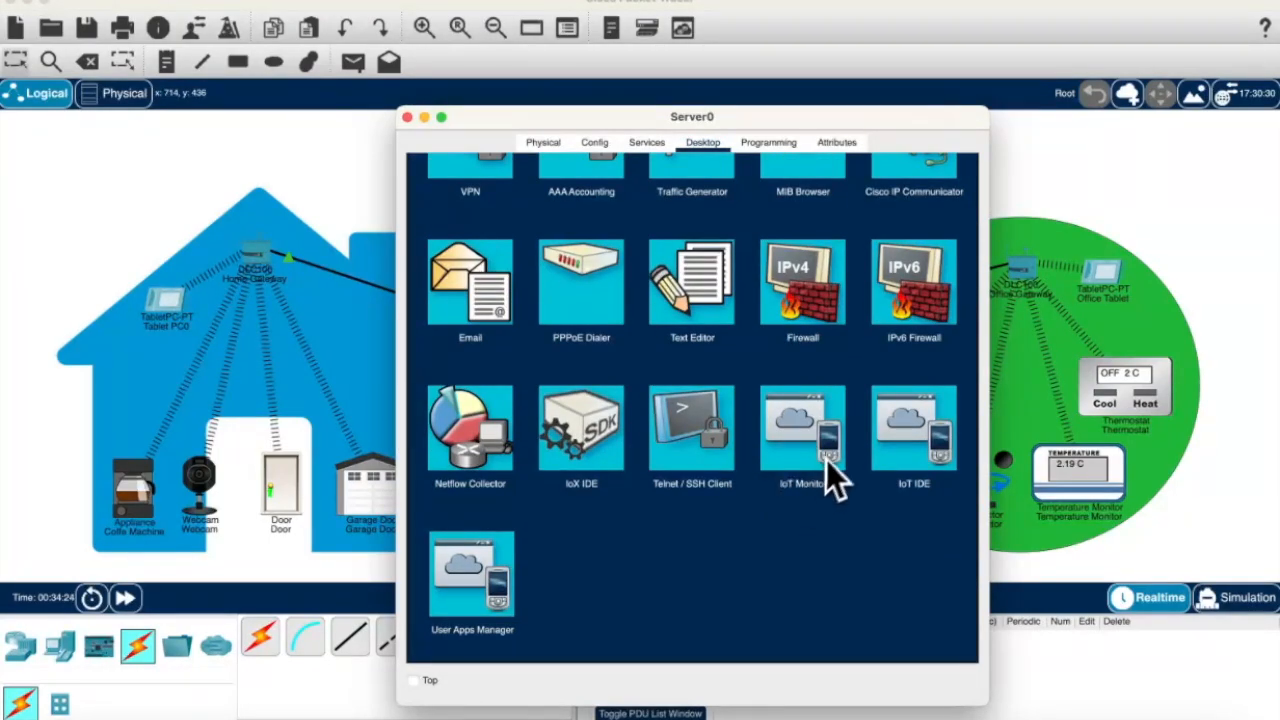
pyautogui.click(828, 460)
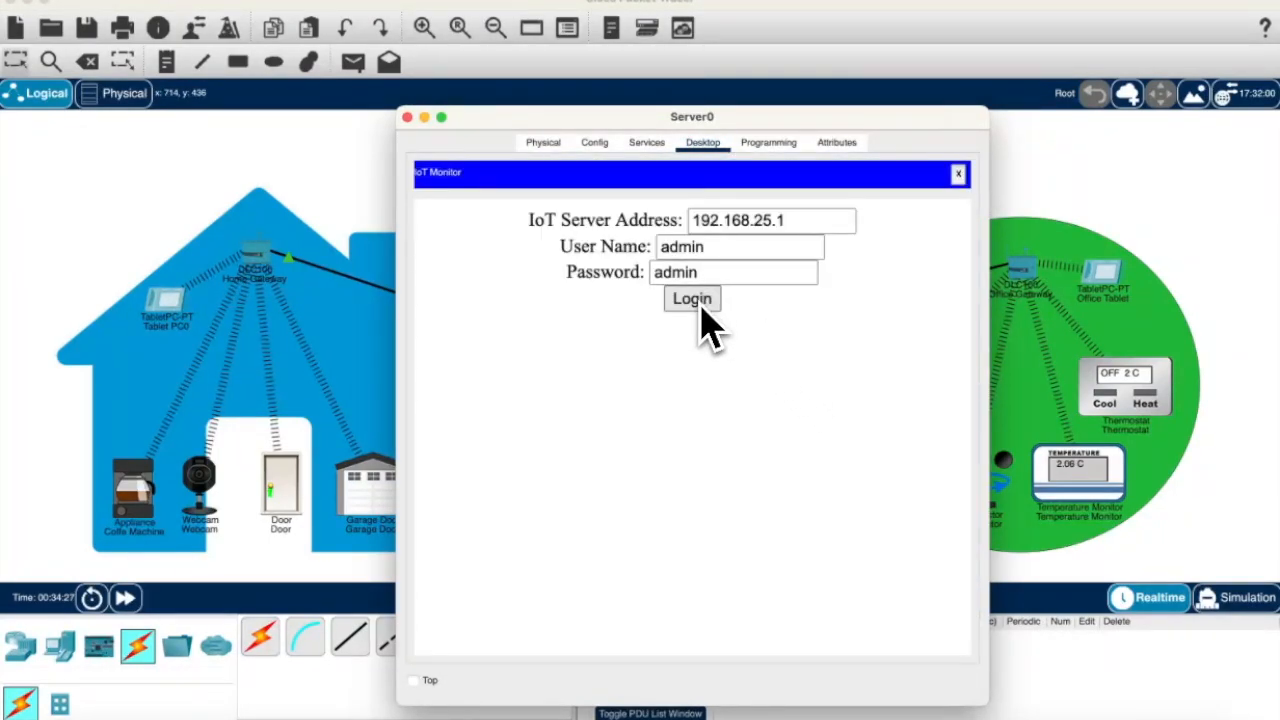
pyautogui.tripleClick(752, 222)
pyautogui.write('192.168.2')
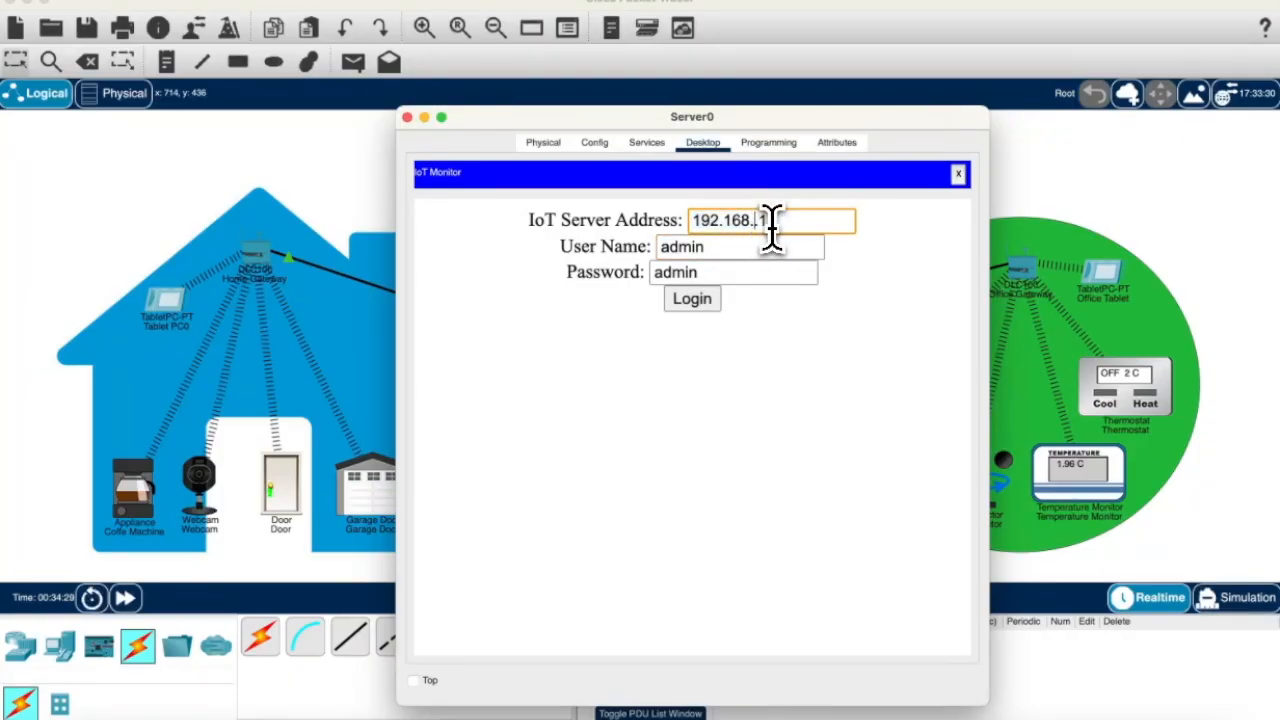
pyautogui.write('.10')
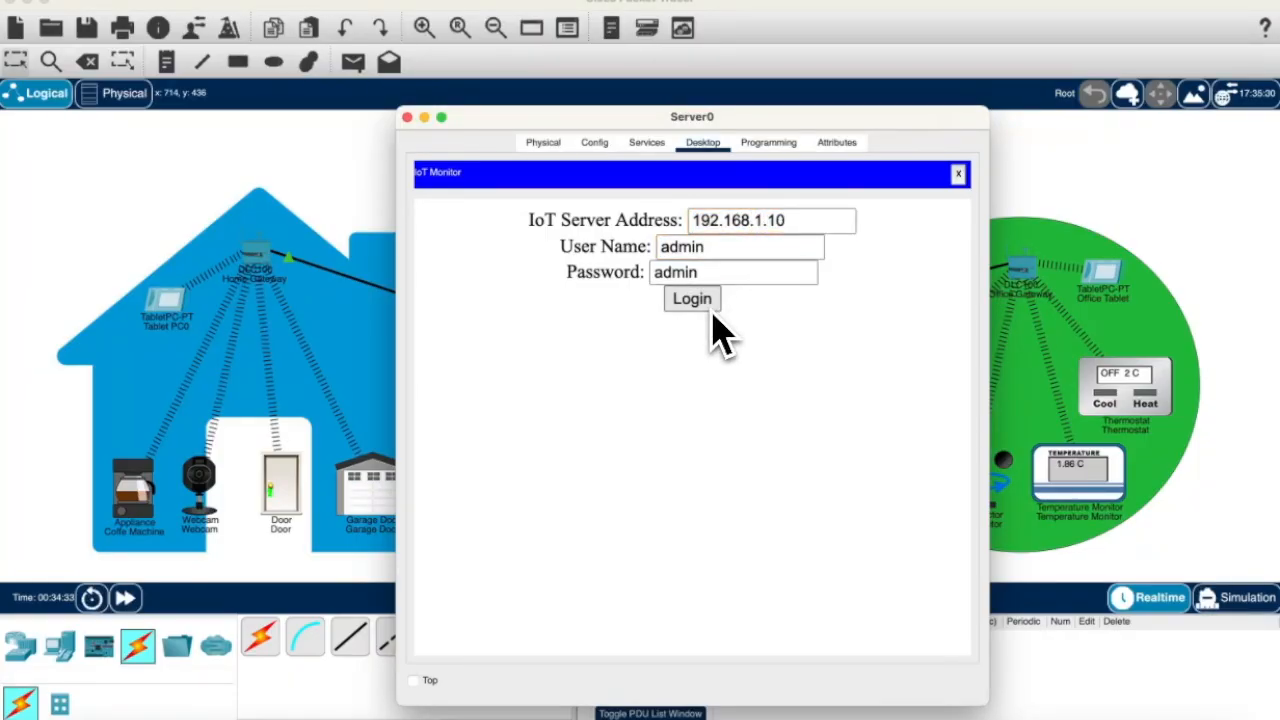
pyautogui.click(700, 311)
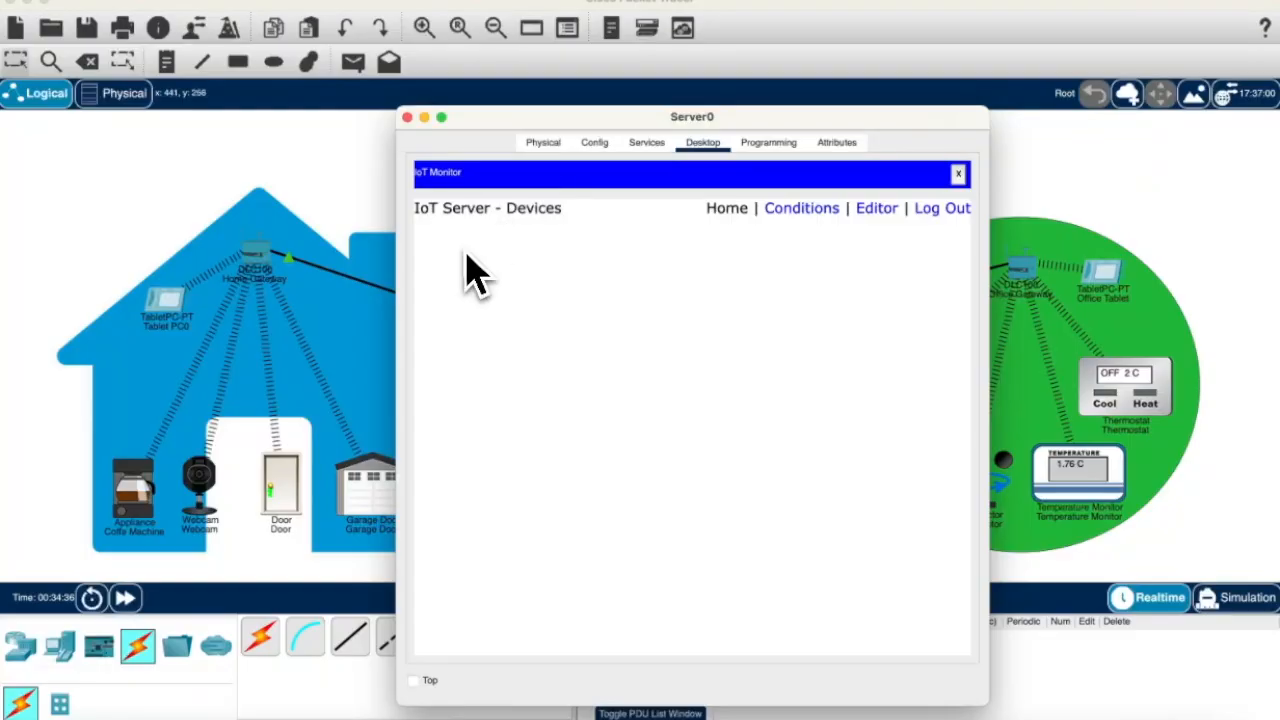
pyautogui.click(407, 117)
# Step: Point the Door's IoT server at remote server 192.168.1.10 with the account credentials
pyautogui.click(290, 495)
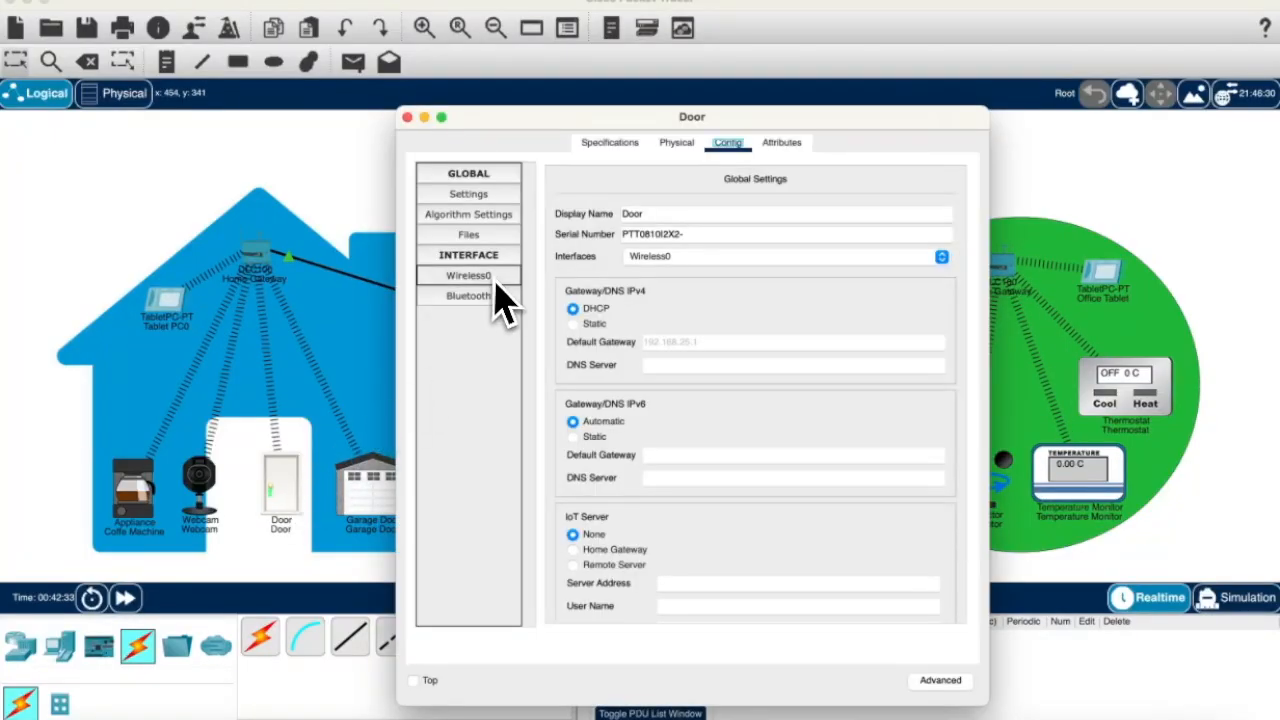
pyautogui.scroll(-1, 610, 515)
pyautogui.click(670, 521)
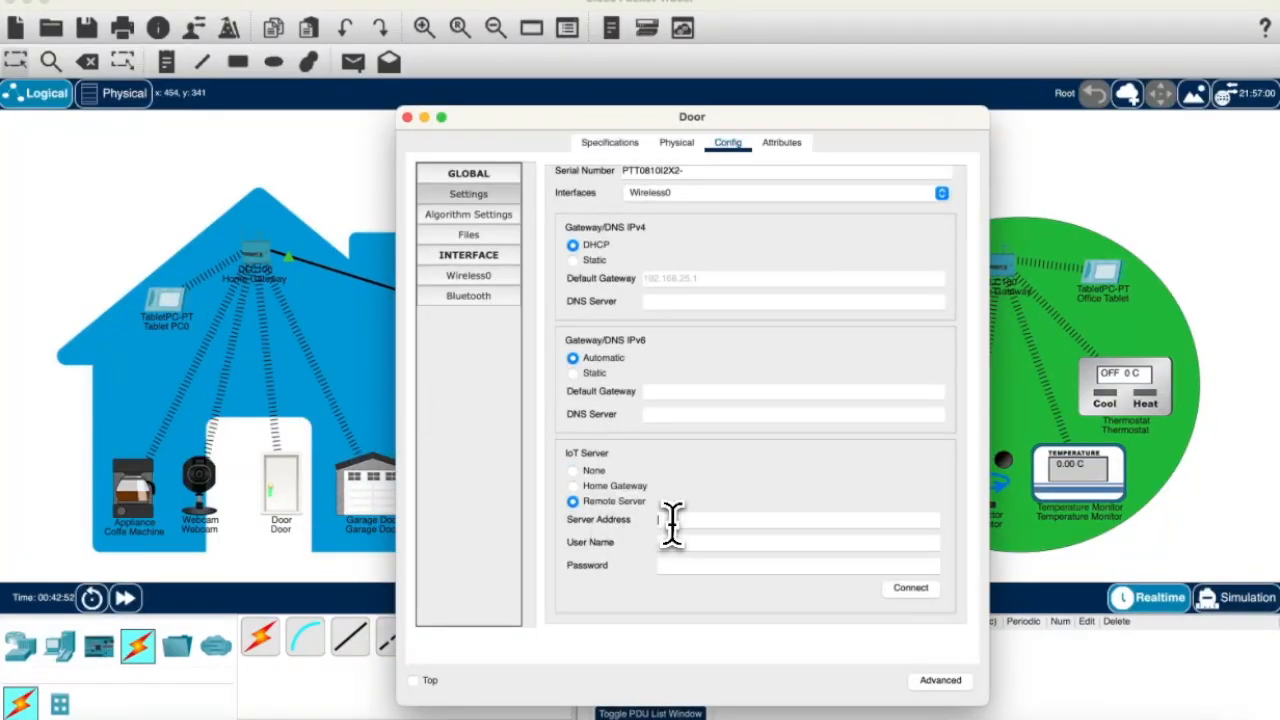
pyautogui.write('192.168.1.10')
pyautogui.click(746, 540)
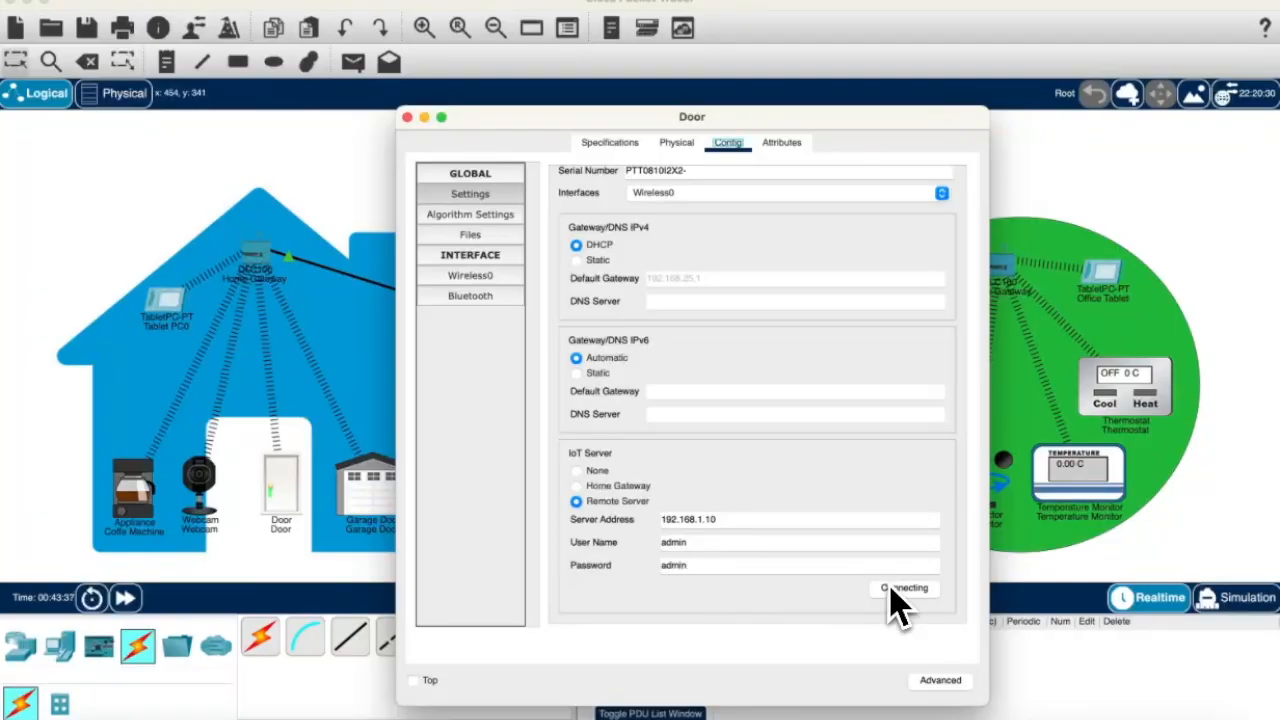
pyautogui.click(408, 119)
# Step: Sign in to the IoT dashboard at 192.168.1.10 from Server0's web browser
pyautogui.click(621, 488)
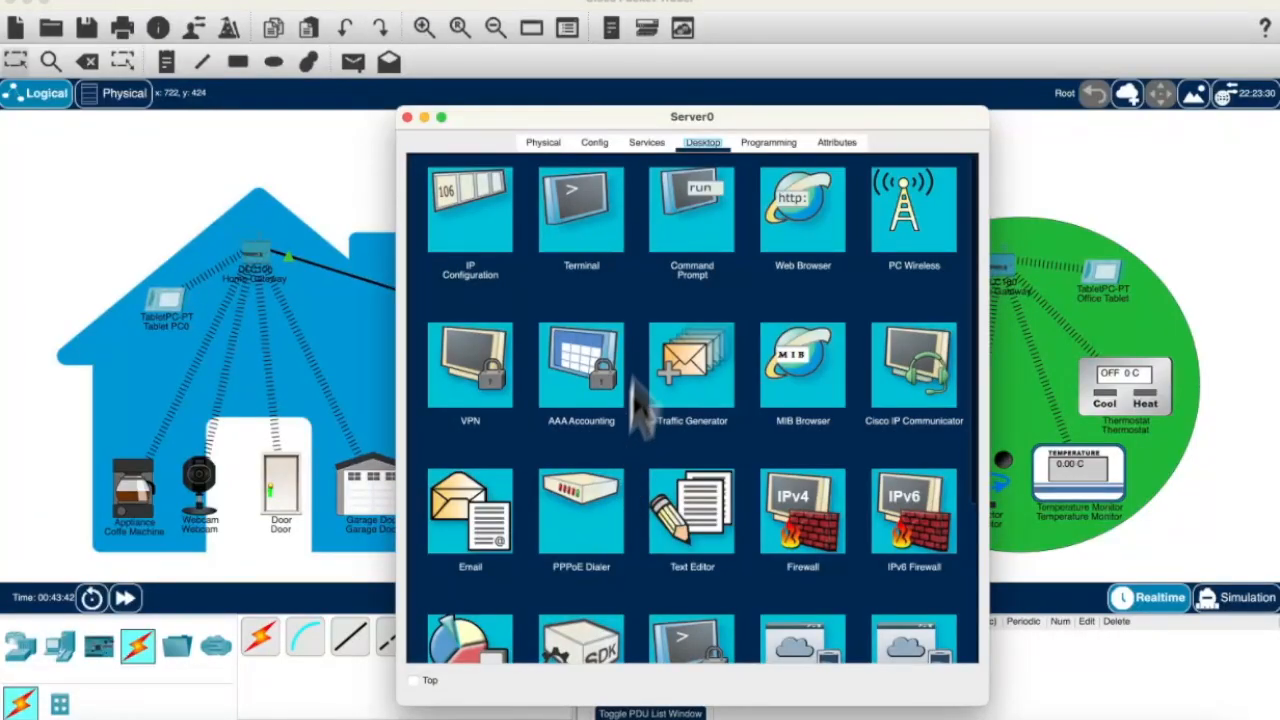
pyautogui.write('192.168')
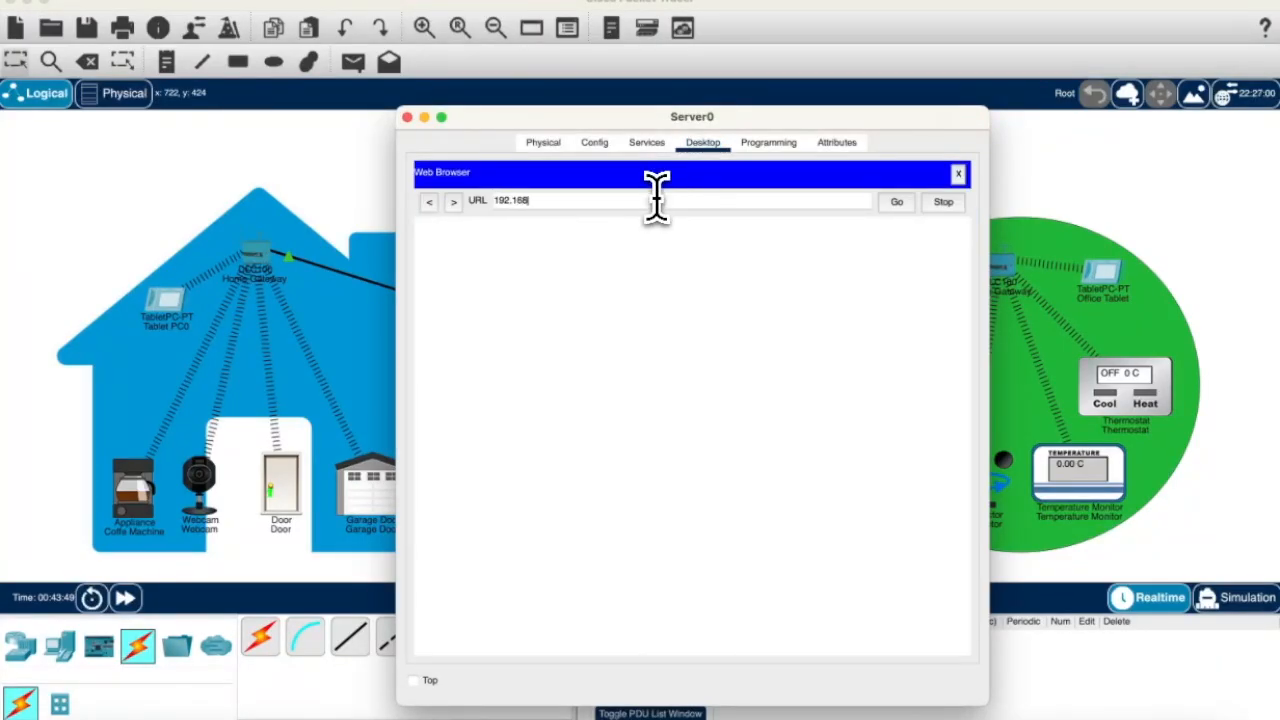
pyautogui.write('.1.10')
pyautogui.click(895, 201)
pyautogui.click(752, 288)
pyautogui.write('admin')
pyautogui.click(749, 316)
pyautogui.write('a')
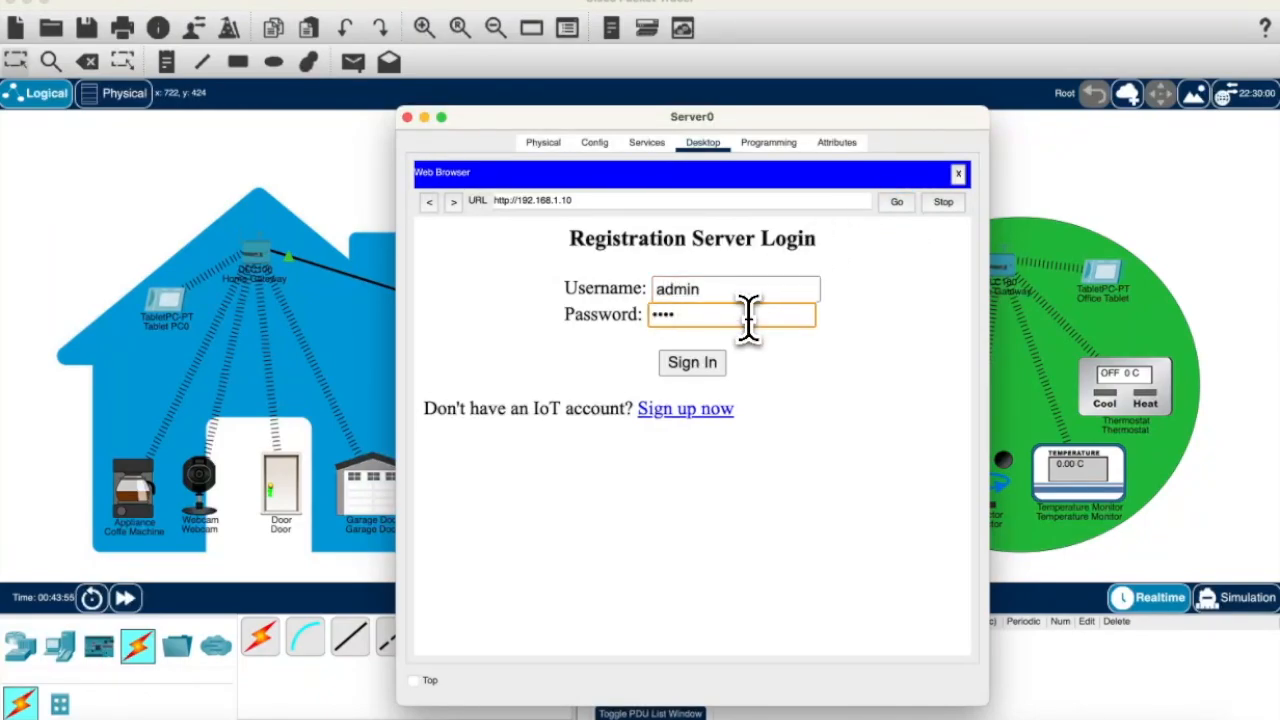
pyautogui.click(722, 358)
# Step: Expand the Door and toggle its lock from the dashboard
pyautogui.click(690, 272)
pyautogui.click(910, 346)
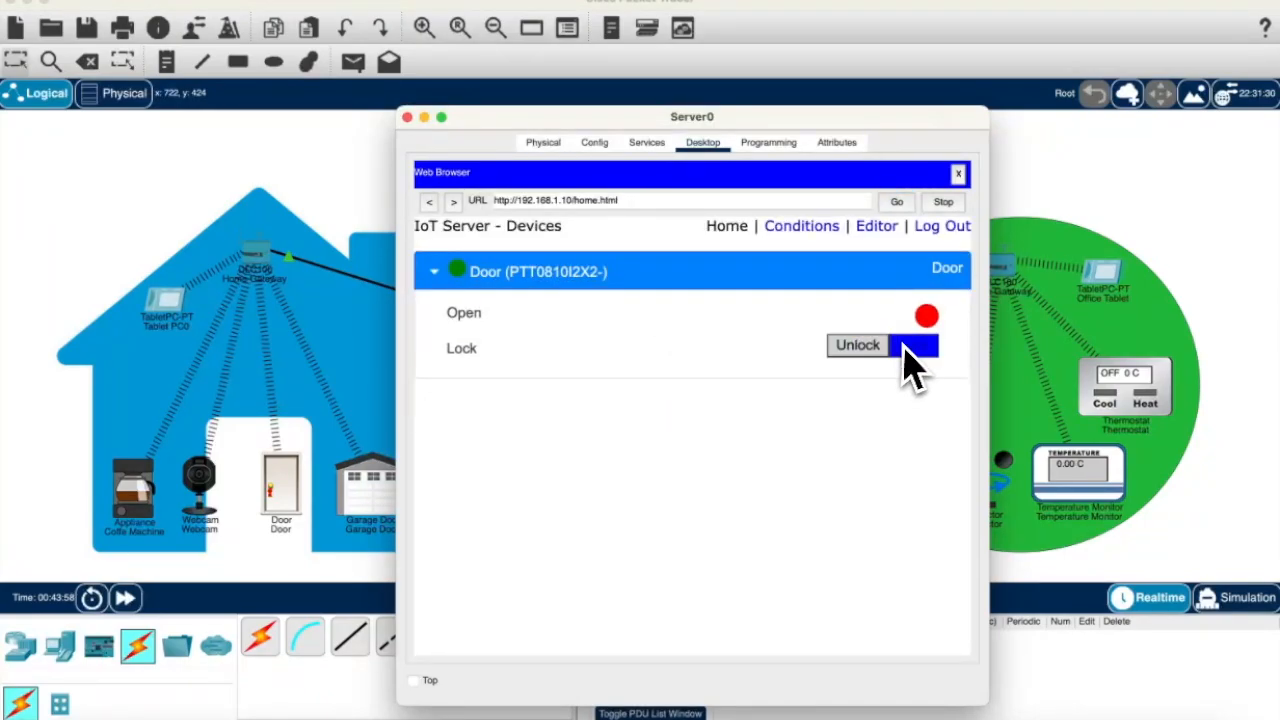
pyautogui.click(907, 348)
pyautogui.click(907, 350)
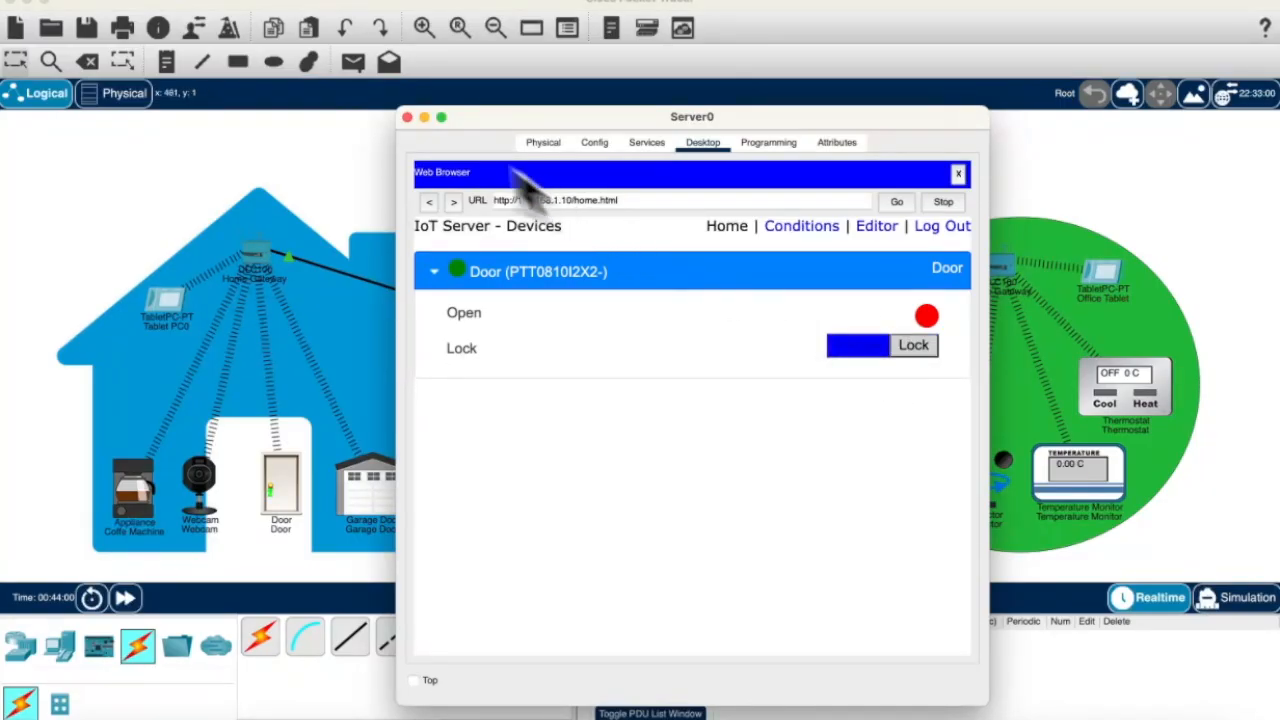
pyautogui.click(407, 117)
# Step: Connect the Garage Door to remote IoT server 192.168.1.10 with the account credentials
pyautogui.click(392, 497)
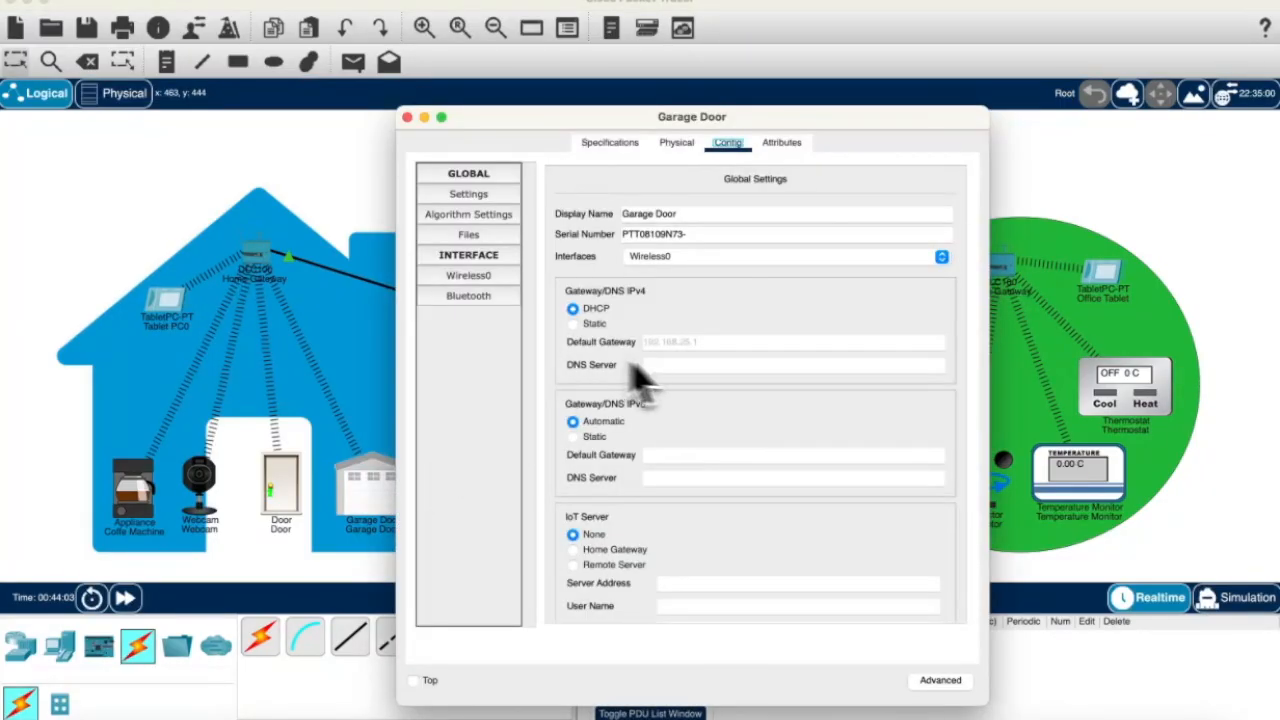
pyautogui.click(674, 582)
pyautogui.write('192.168.1.10')
pyautogui.scroll(-2, 705, 570)
pyautogui.click(707, 546)
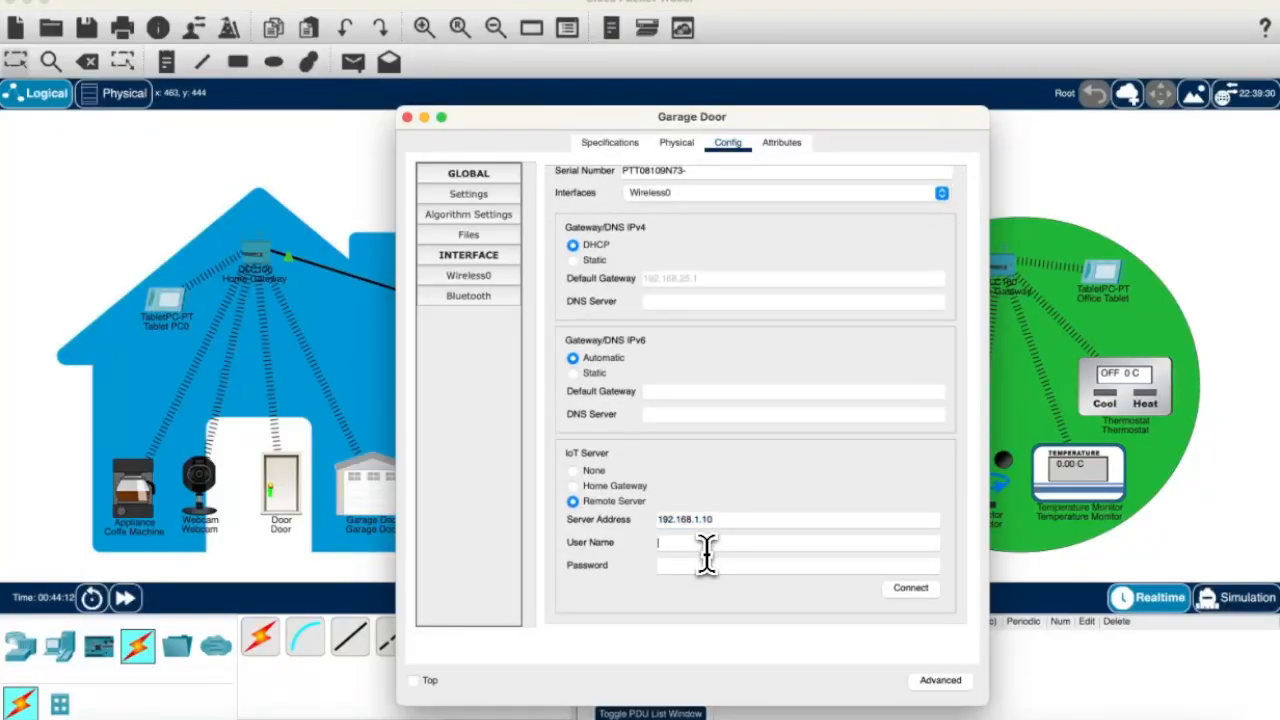
pyautogui.click(712, 566)
pyautogui.write('admin')
pyautogui.click(915, 588)
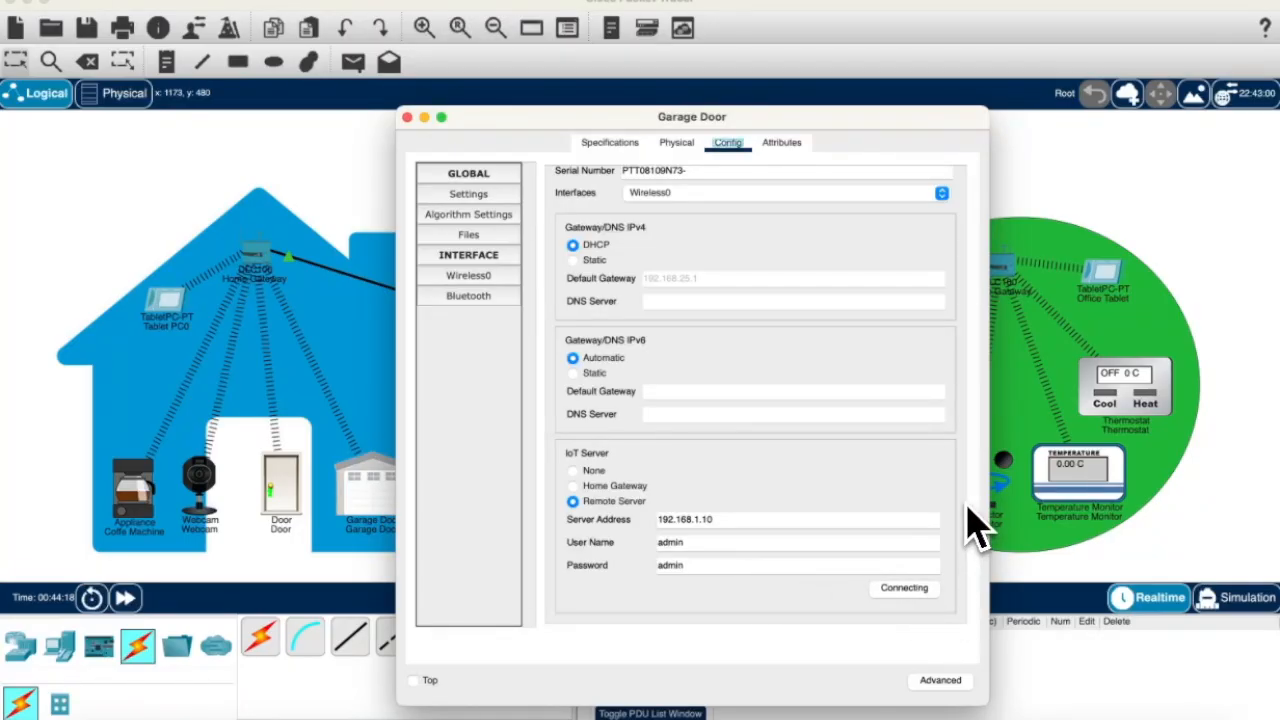
pyautogui.click(407, 117)
# Step: Register the Webcam with remote server 192.168.1.10 using the account credentials
pyautogui.click(215, 515)
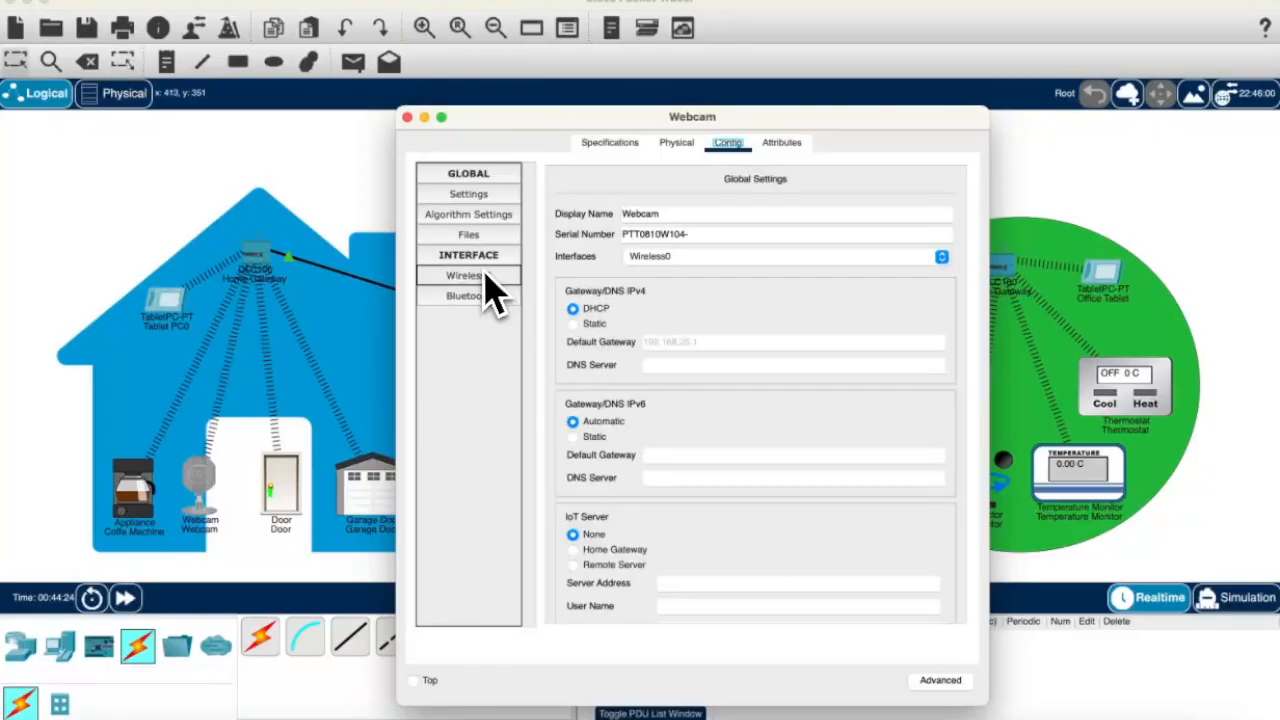
pyautogui.scroll(-1, 630, 430)
pyautogui.click(575, 501)
pyautogui.click(690, 520)
pyautogui.write('192.168')
pyautogui.click(705, 541)
pyautogui.write('a')
pyautogui.click(911, 588)
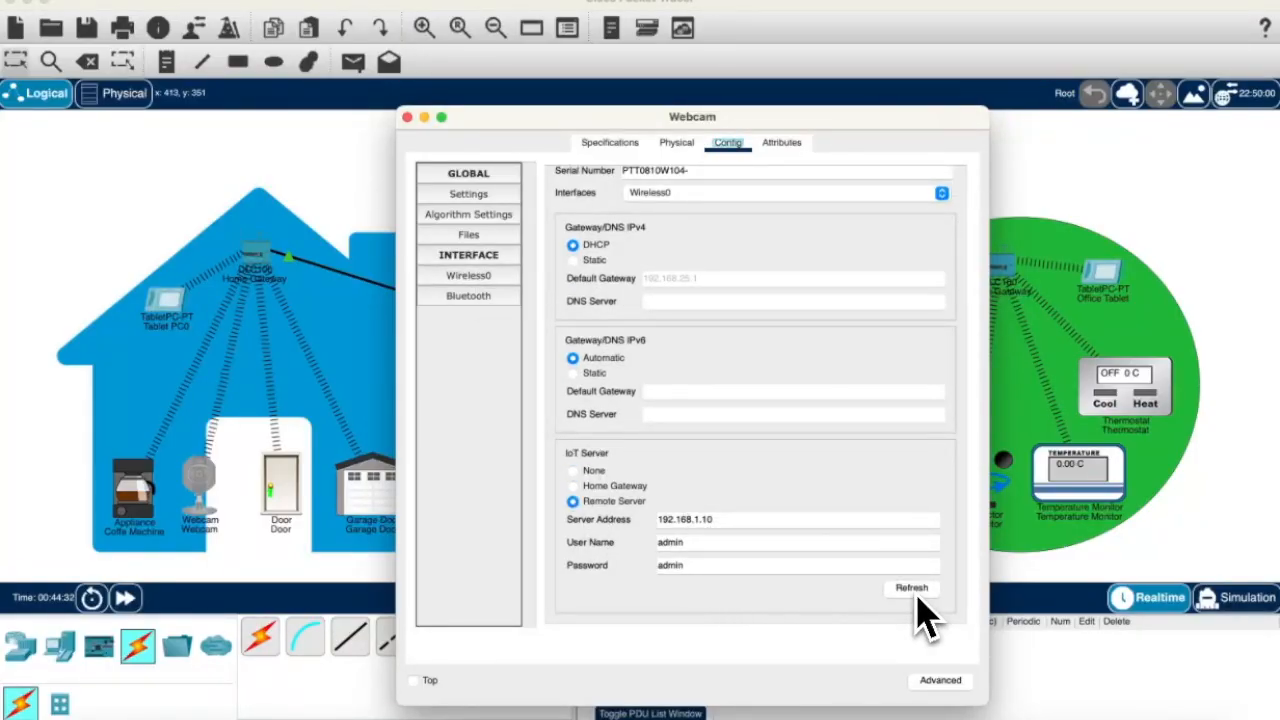
pyautogui.click(407, 117)
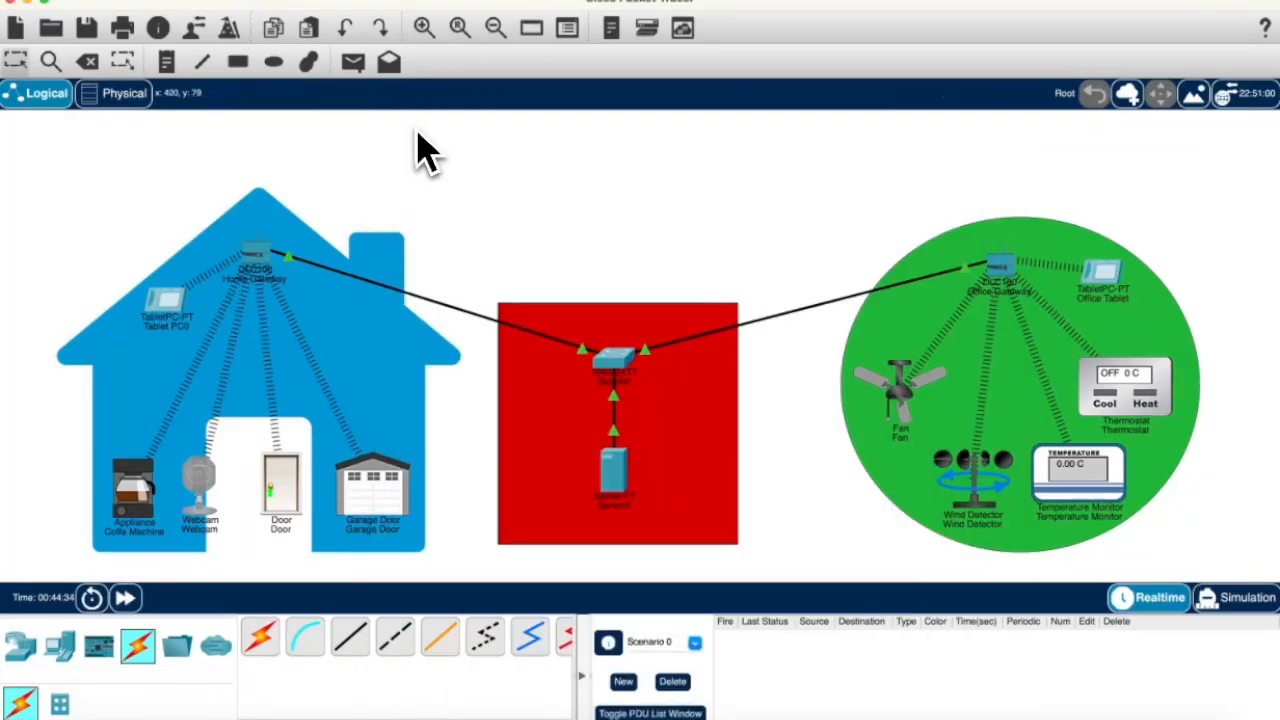
# Step: Register the Coffe Machine with remote server 192.168.1.10
pyautogui.click(140, 485)
pyautogui.click(490, 280)
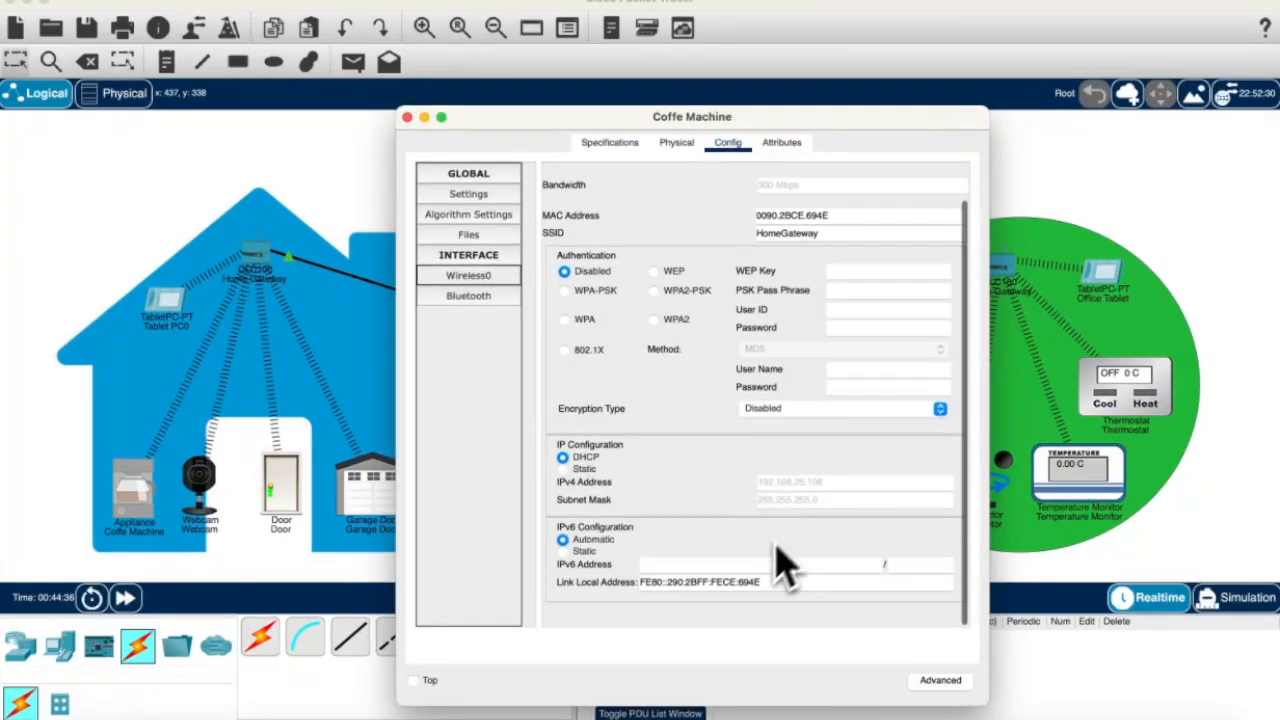
pyautogui.click(470, 296)
pyautogui.click(478, 213)
pyautogui.click(475, 200)
pyautogui.scroll(-3, 640, 277)
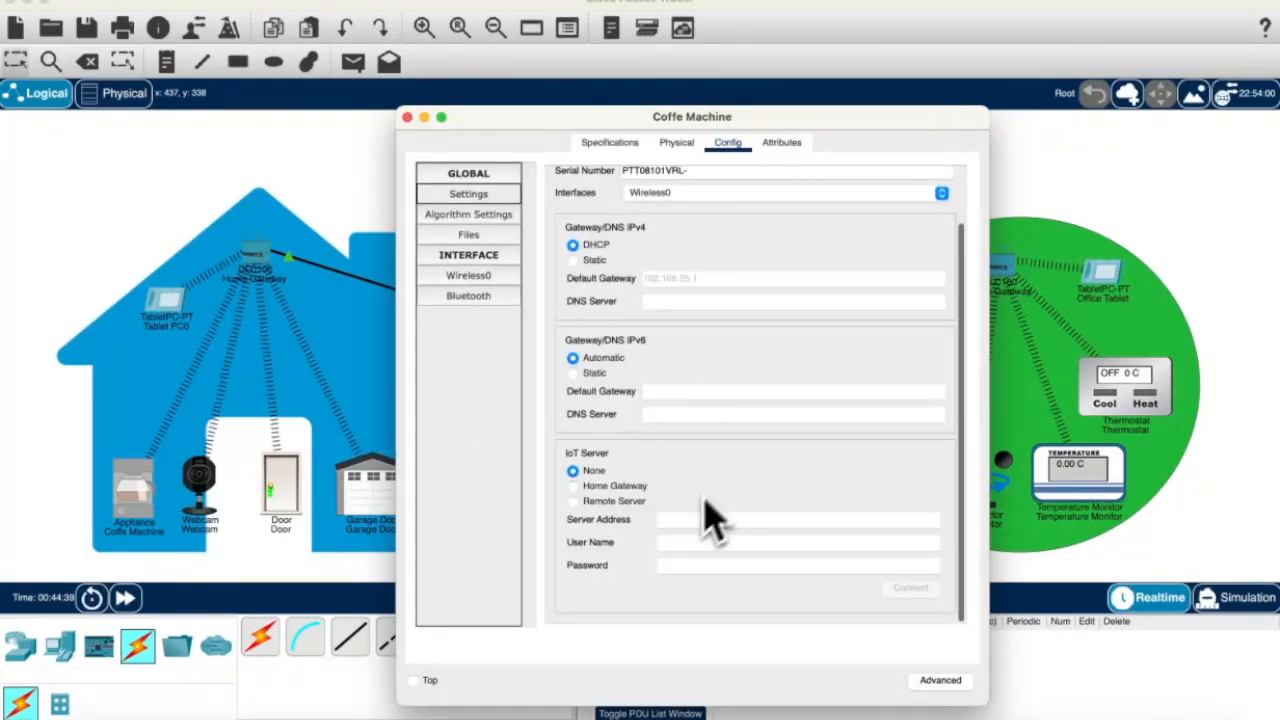
pyautogui.click(614, 501)
pyautogui.click(651, 517)
pyautogui.write('192.168.1.10')
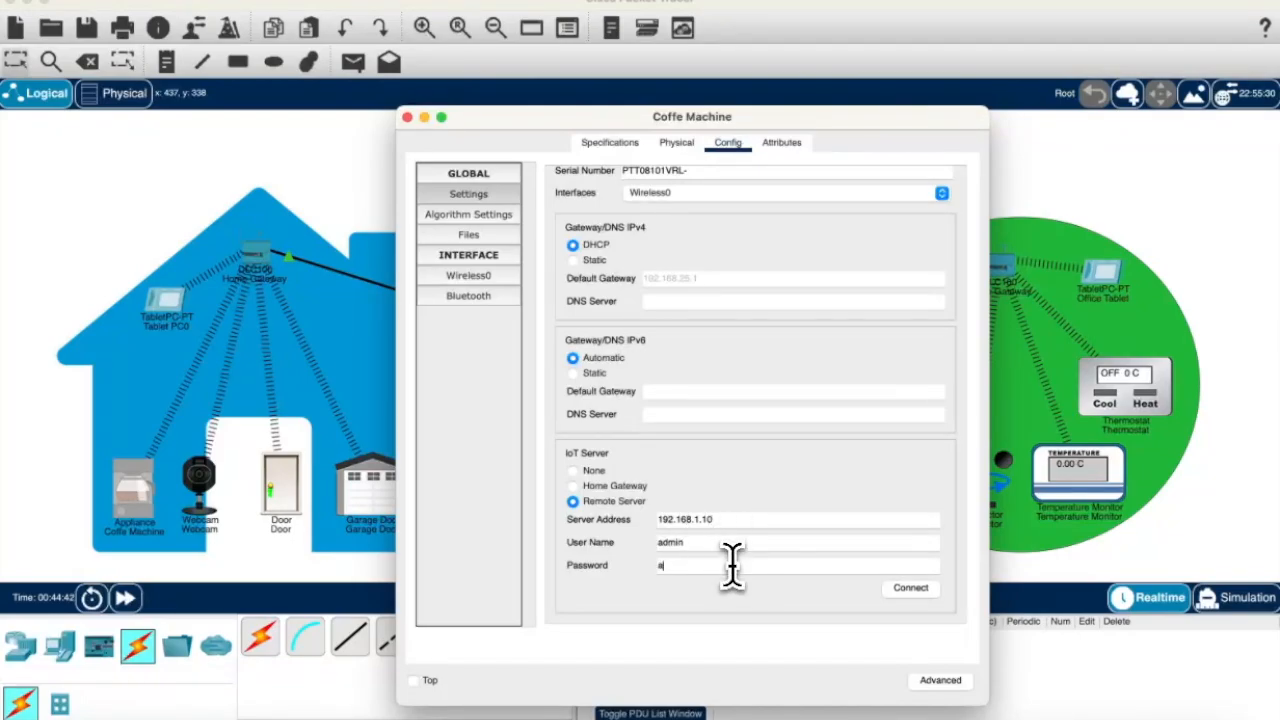
pyautogui.click(912, 588)
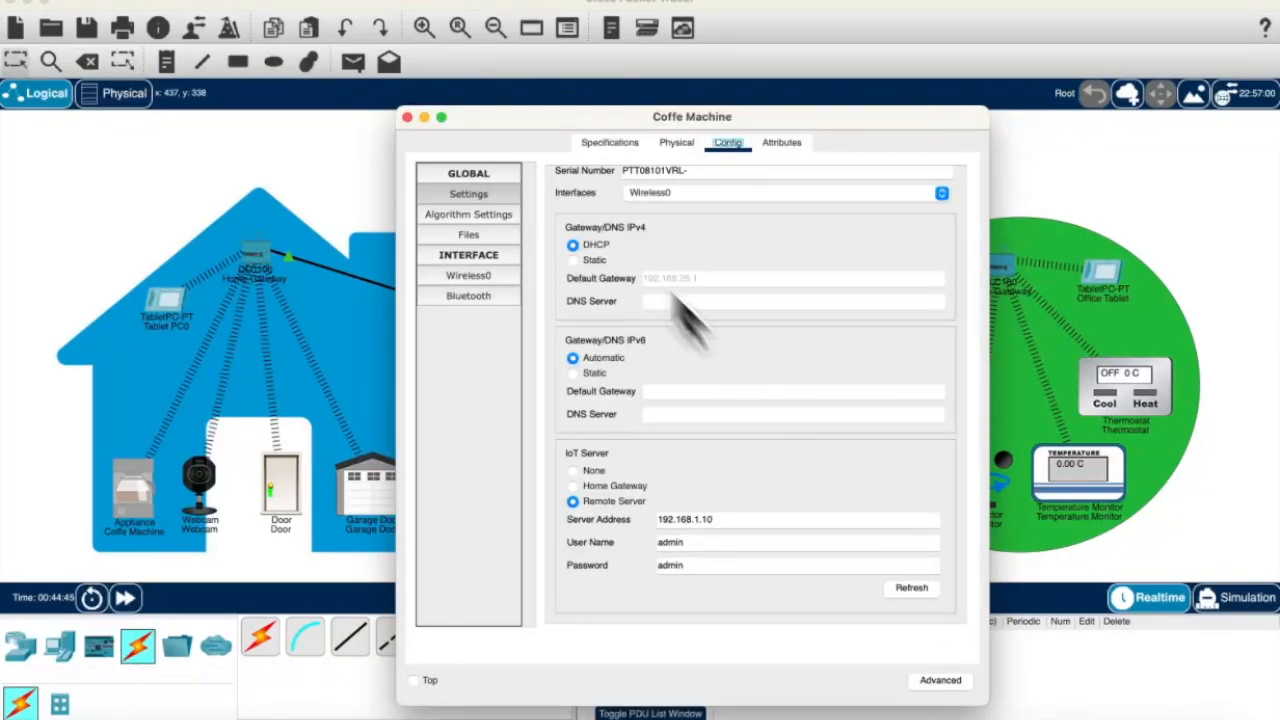
pyautogui.click(408, 118)
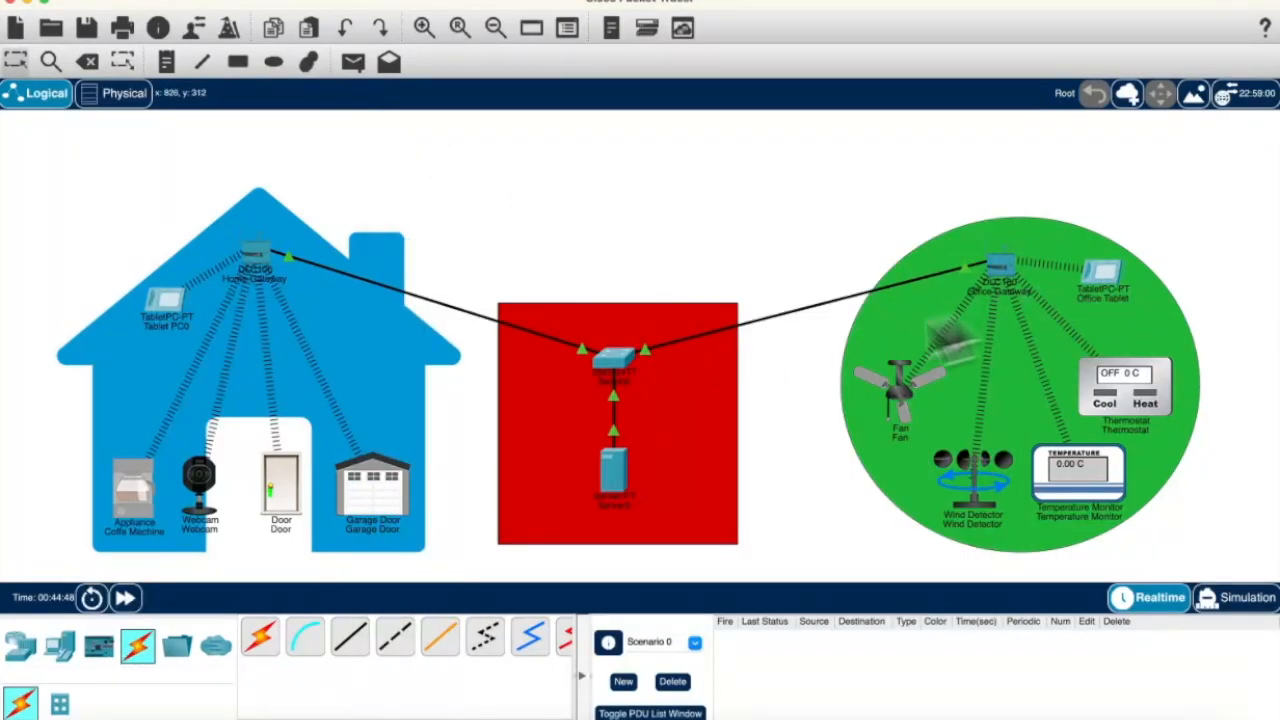
# Step: Sign in to the IoT dashboard from Server0's web browser
pyautogui.click(618, 470)
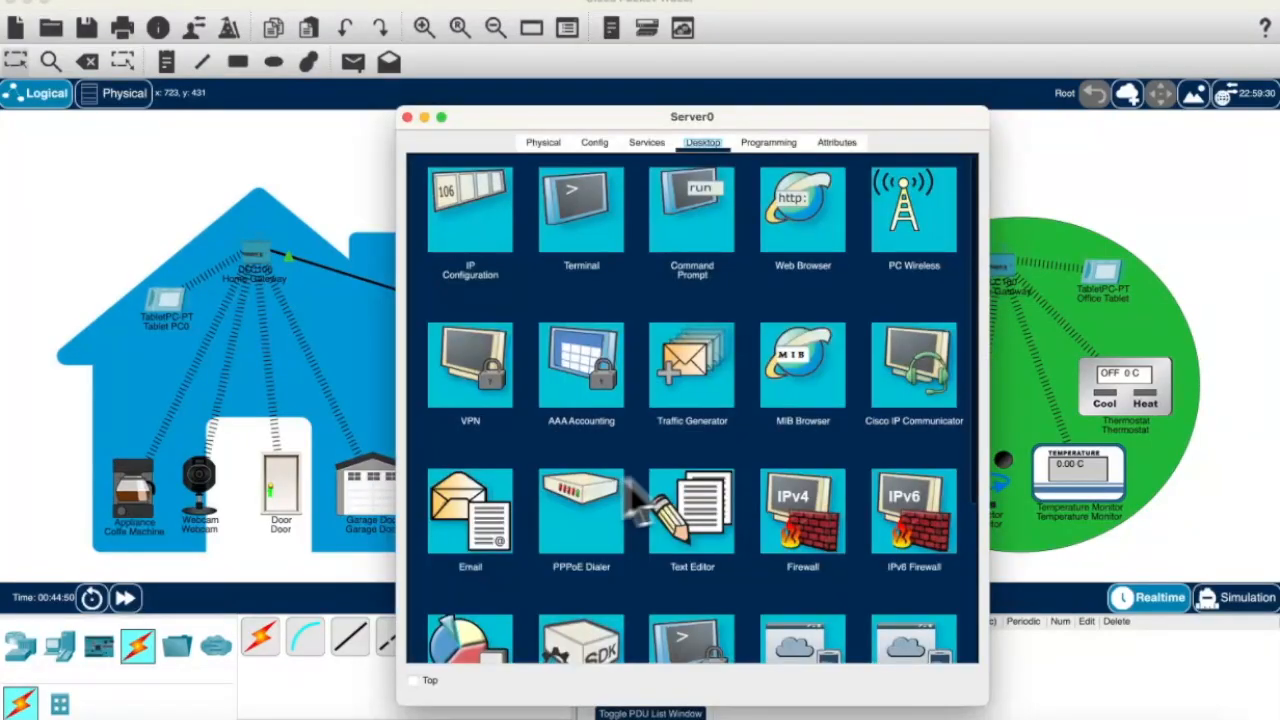
pyautogui.click(770, 230)
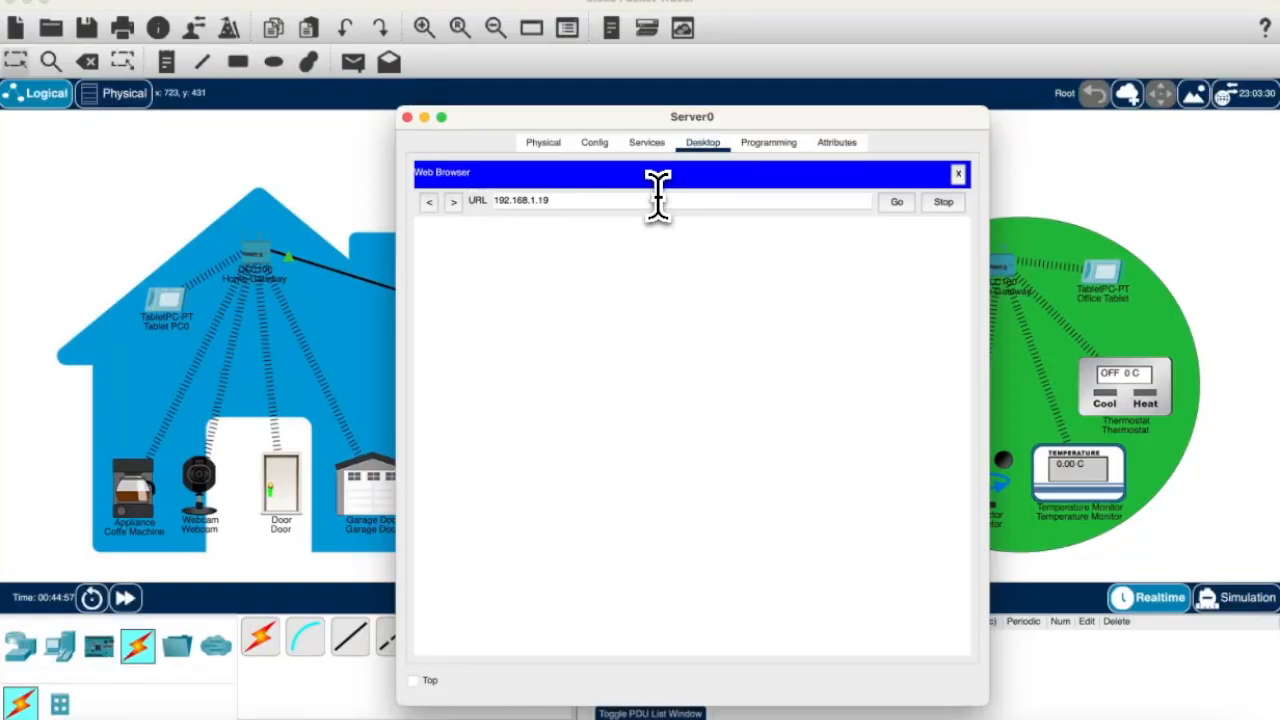
pyautogui.click(898, 203)
pyautogui.click(704, 288)
pyautogui.write('q')
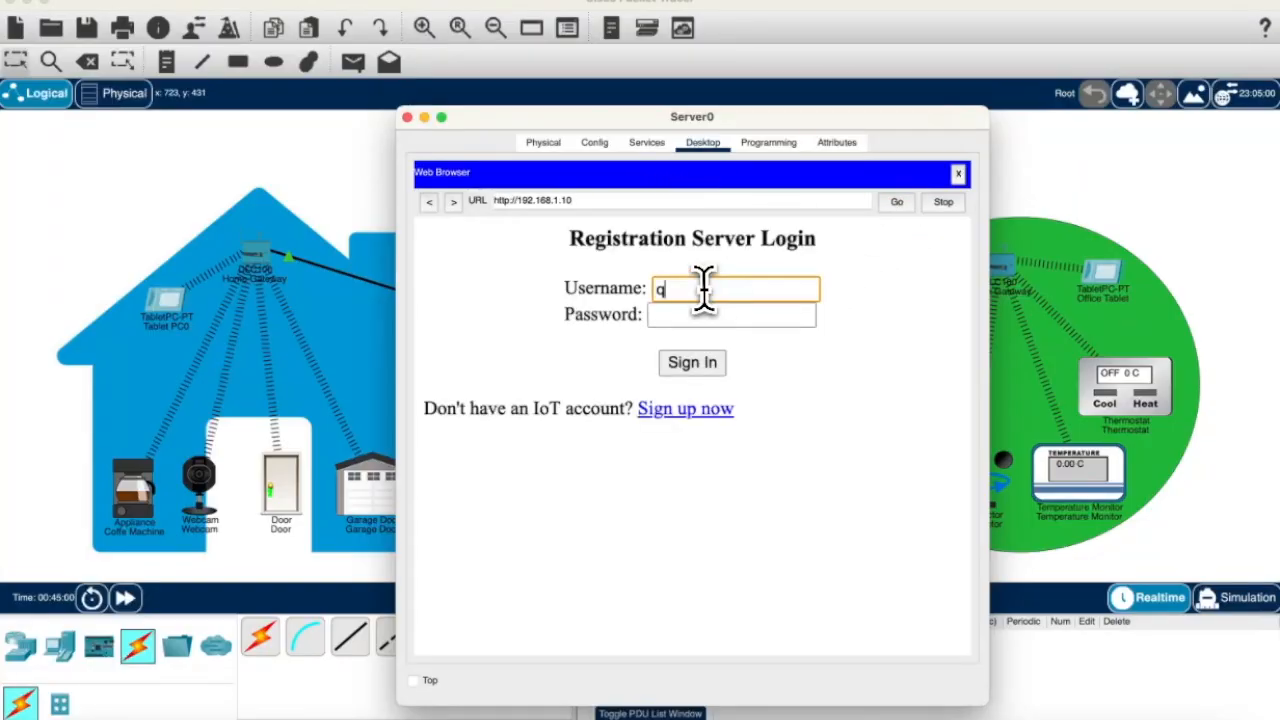
pyautogui.write('dmin')
pyautogui.click(707, 310)
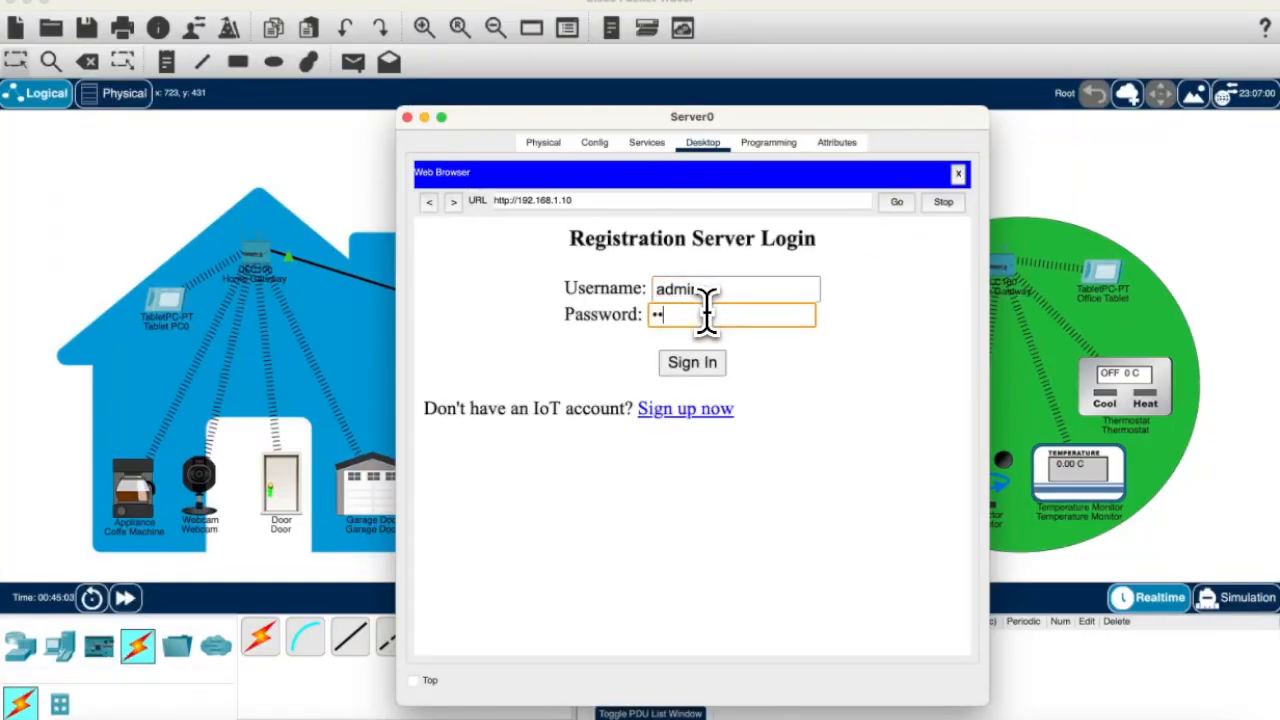
pyautogui.write('admin')
pyautogui.click(710, 362)
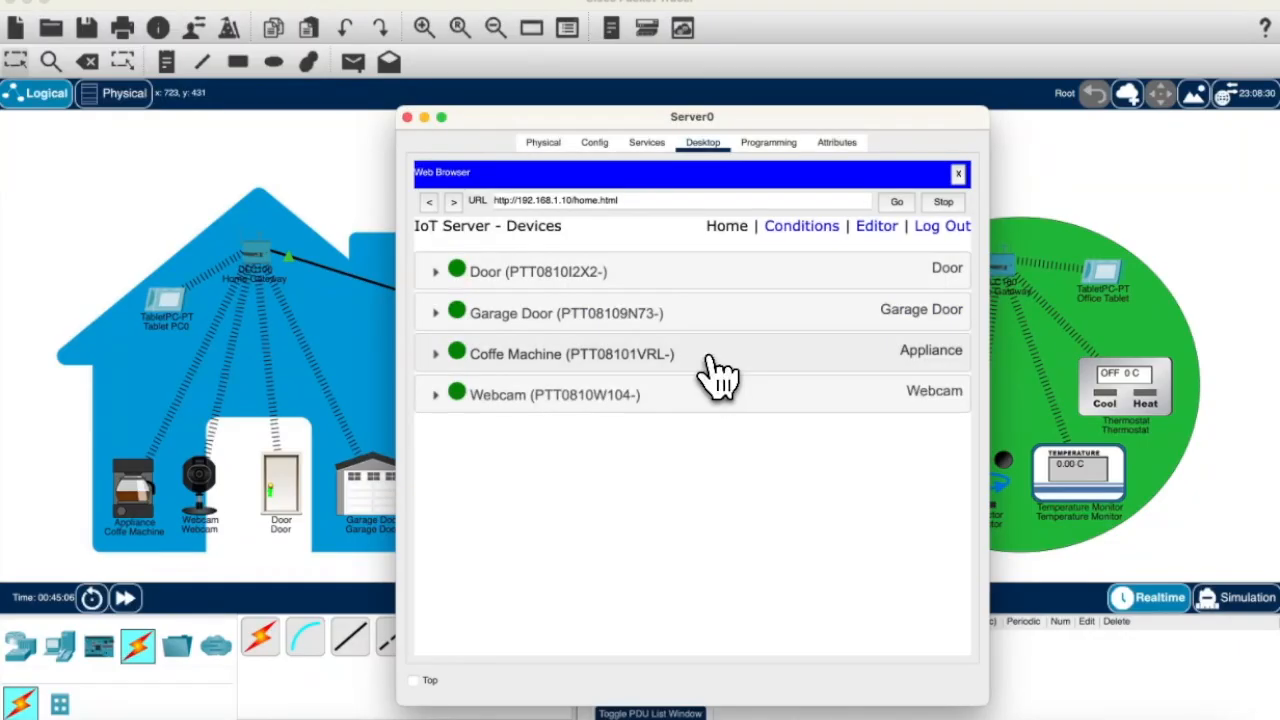
# Step: Switch the Coffe Machine on and back off, then open the Office Gateway's settings
pyautogui.click(716, 360)
pyautogui.click(912, 400)
pyautogui.click(908, 403)
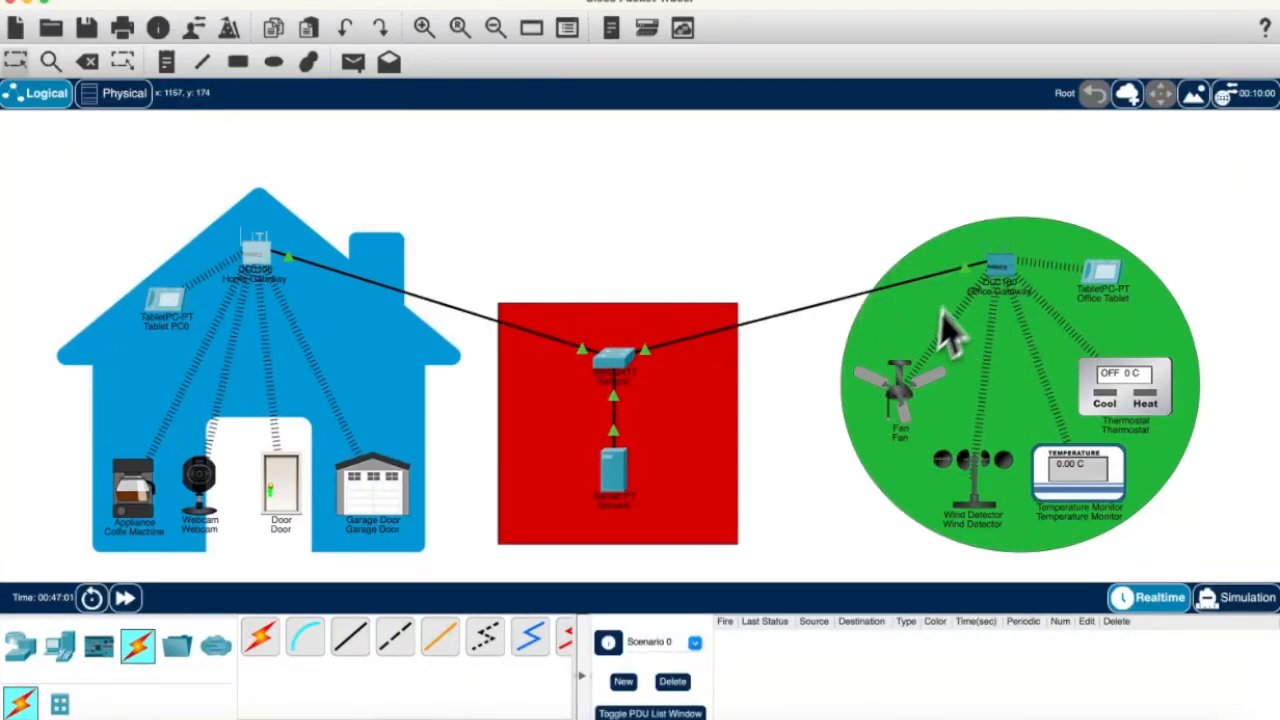
pyautogui.click(1000, 275)
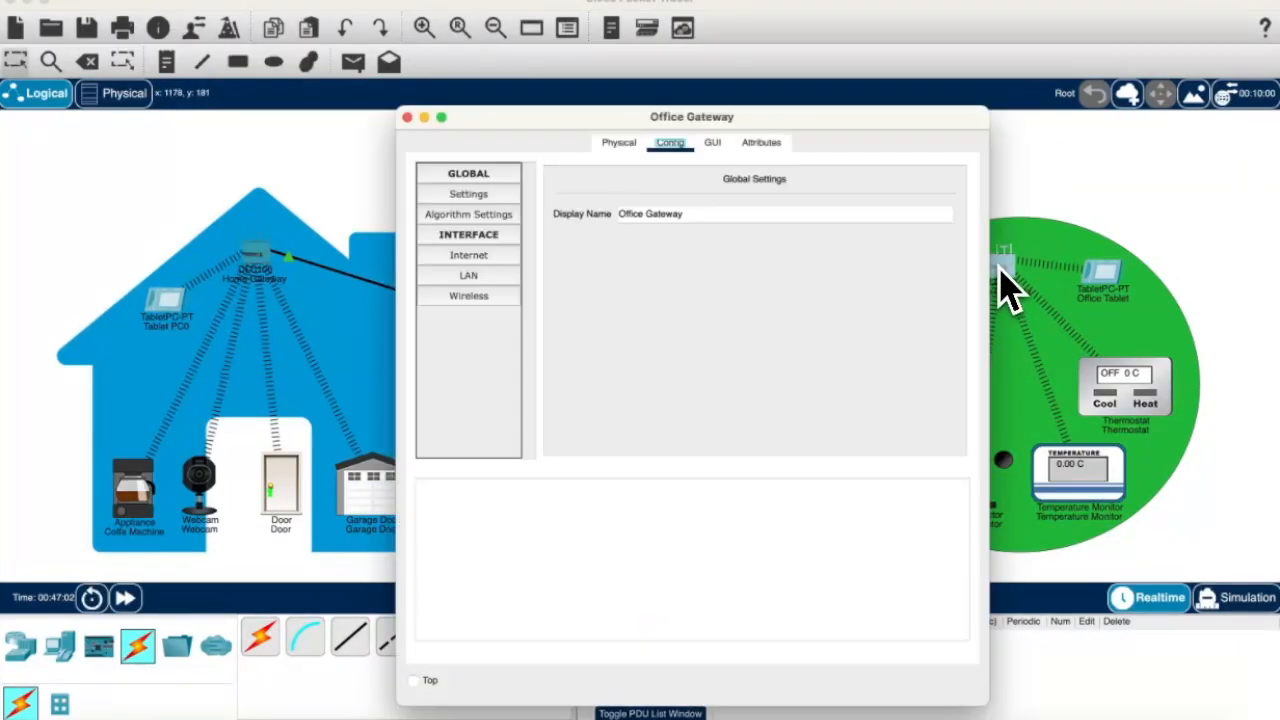
# Step: Check the Office Gateway's LAN address, then connect the Temperature Monitor to remote server 192.168.1.10 with the server password
pyautogui.click(480, 276)
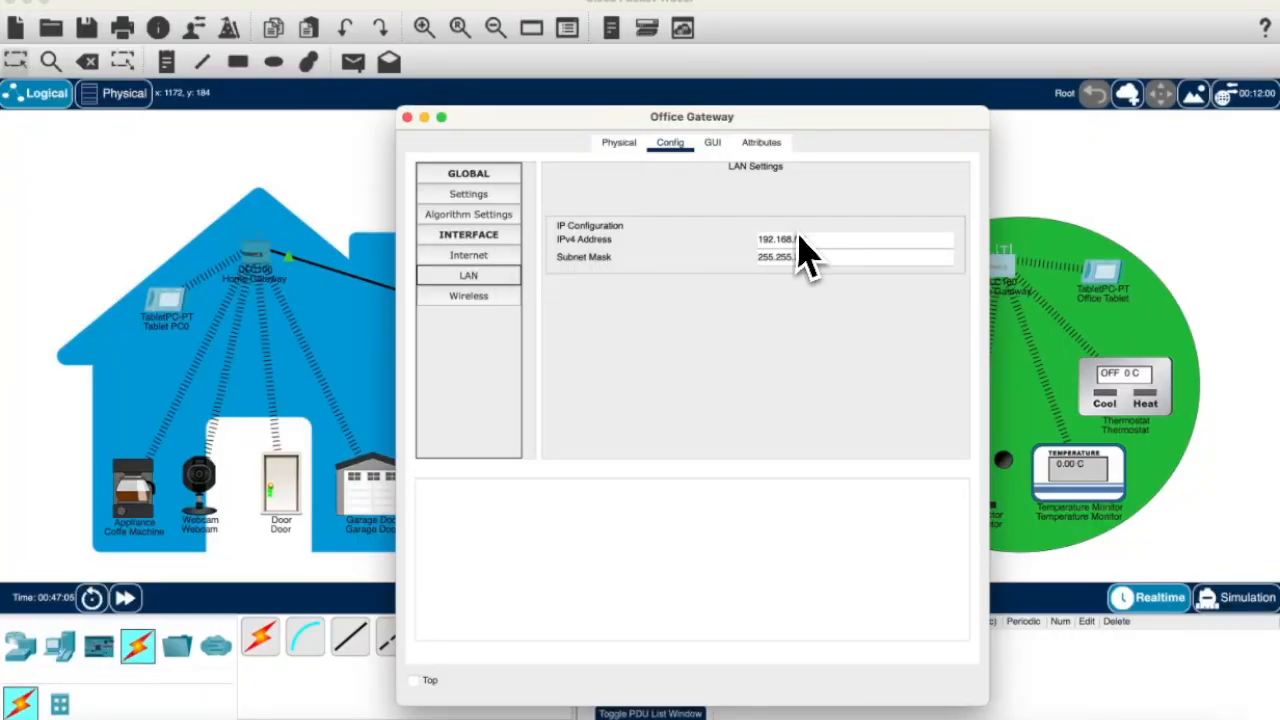
pyautogui.click(407, 117)
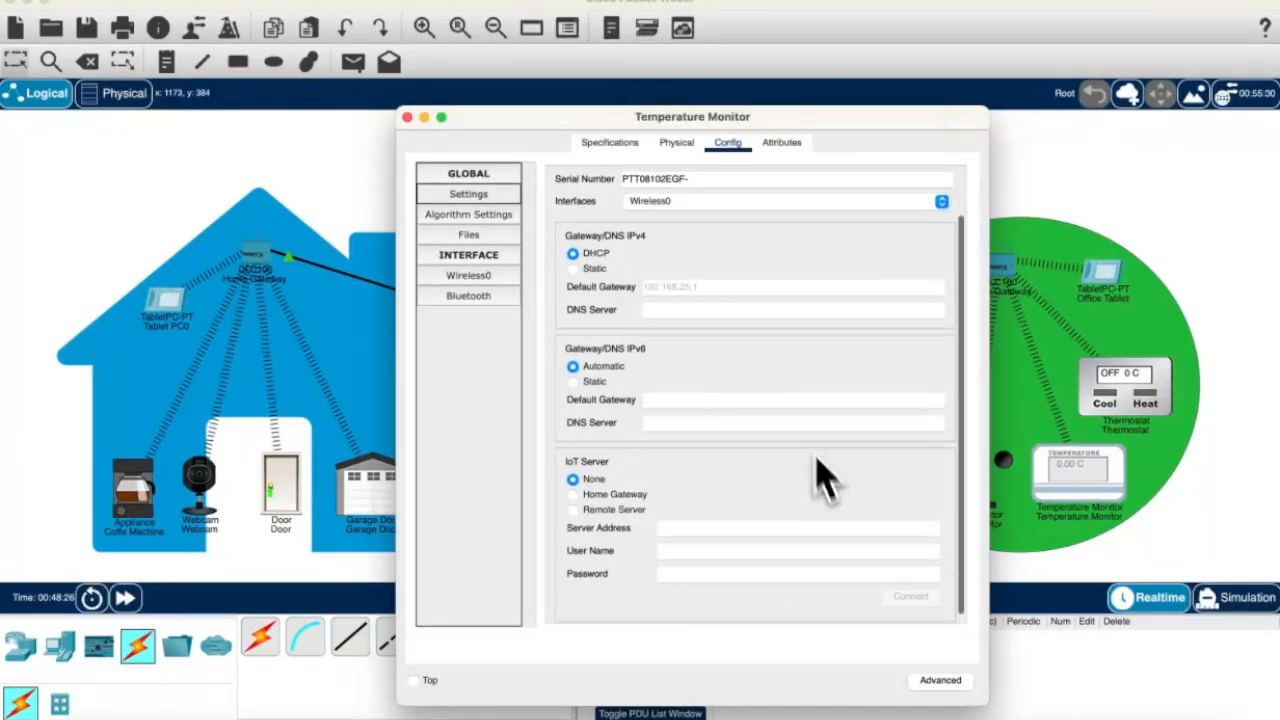
pyautogui.click(612, 501)
pyautogui.click(709, 519)
pyautogui.write('192.168.1.10')
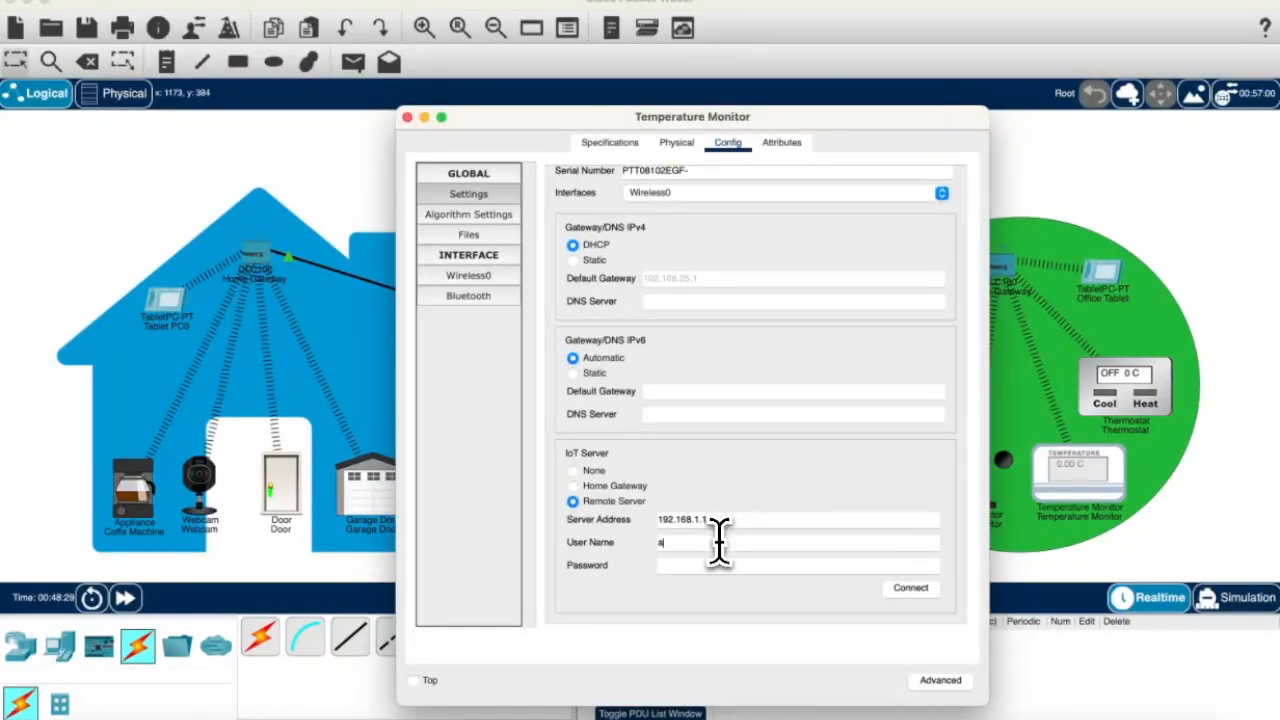
pyautogui.click(711, 565)
pyautogui.write('admin')
pyautogui.click(597, 260)
pyautogui.click(589, 248)
pyautogui.click(922, 589)
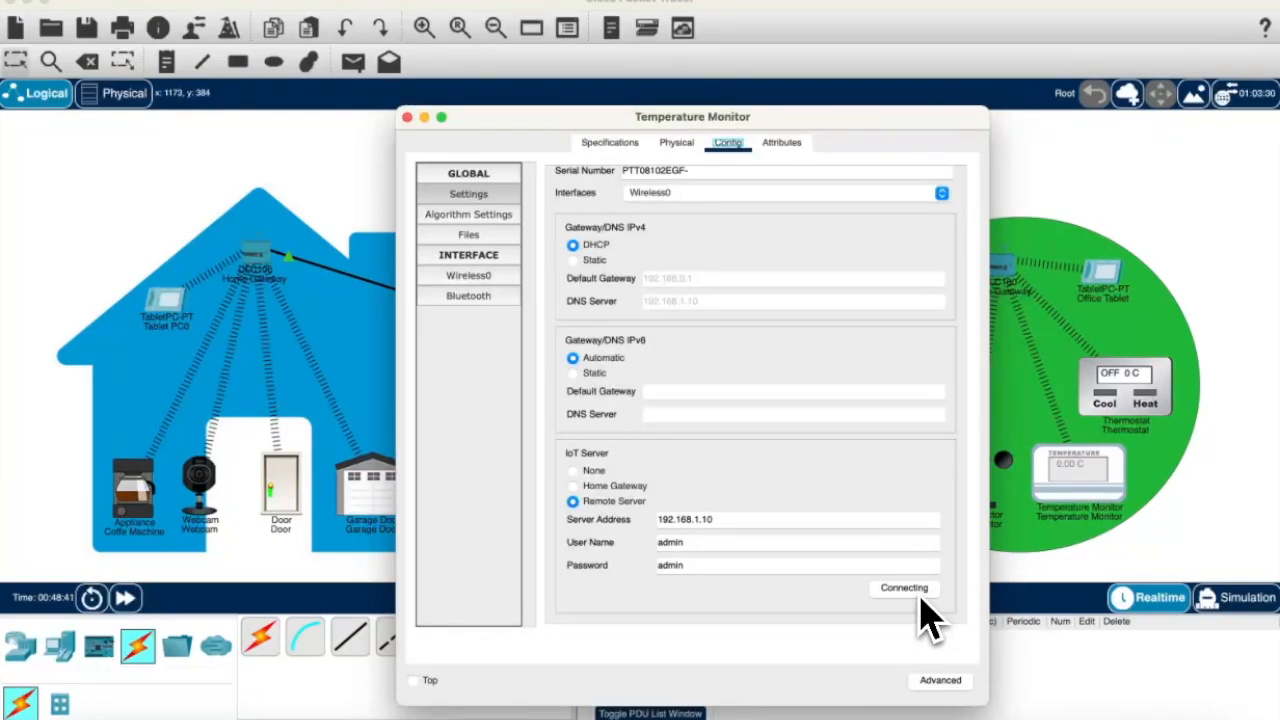
pyautogui.click(407, 118)
# Step: Review the Thermostat's wireless, Bluetooth, files and algorithm settings
pyautogui.click(1155, 398)
pyautogui.click(478, 276)
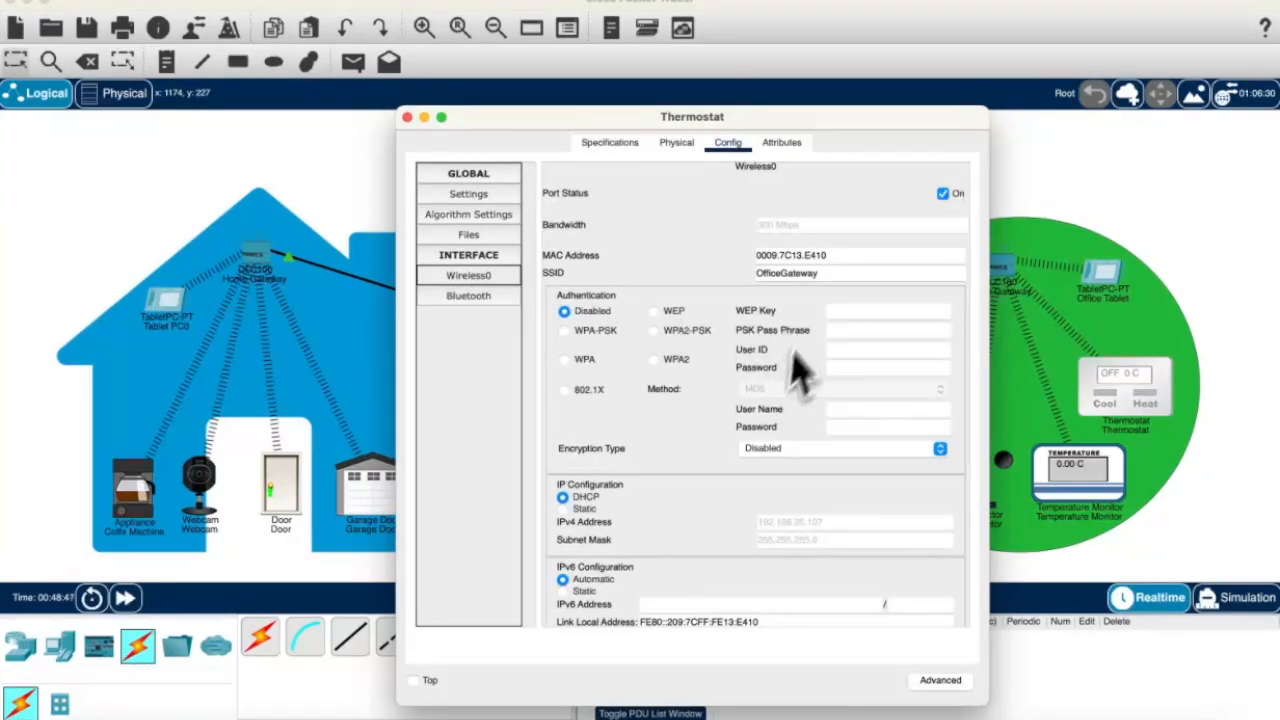
pyautogui.scroll(-2, 705, 435)
pyautogui.scroll(2, 705, 400)
pyautogui.scroll(-2, 786, 486)
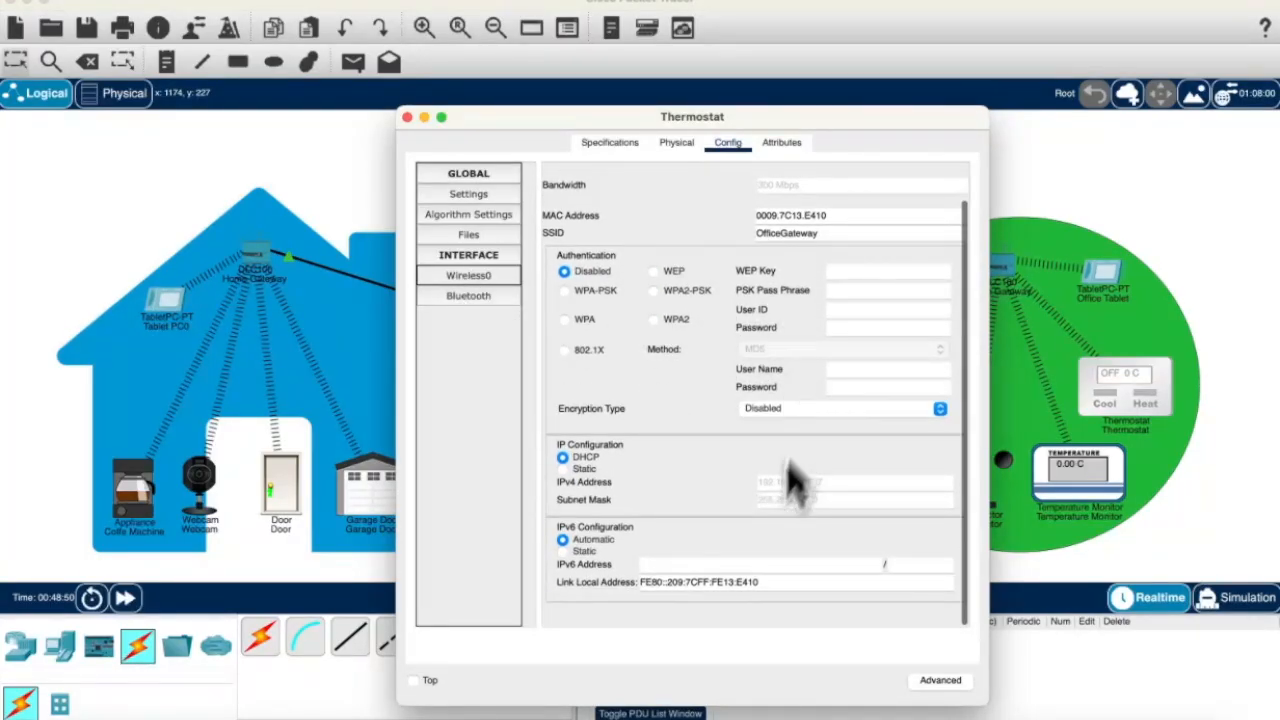
pyautogui.click(464, 298)
pyautogui.click(468, 236)
pyautogui.click(468, 214)
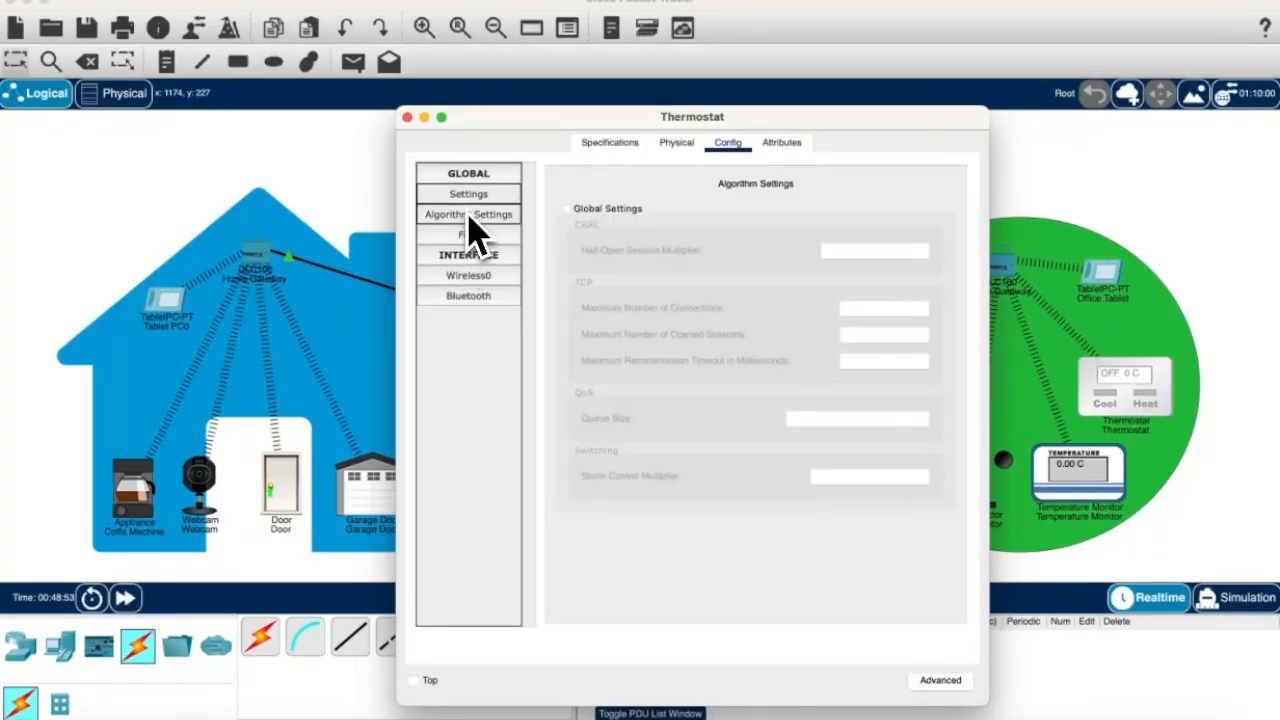
pyautogui.click(466, 192)
pyautogui.scroll(-2, 565, 400)
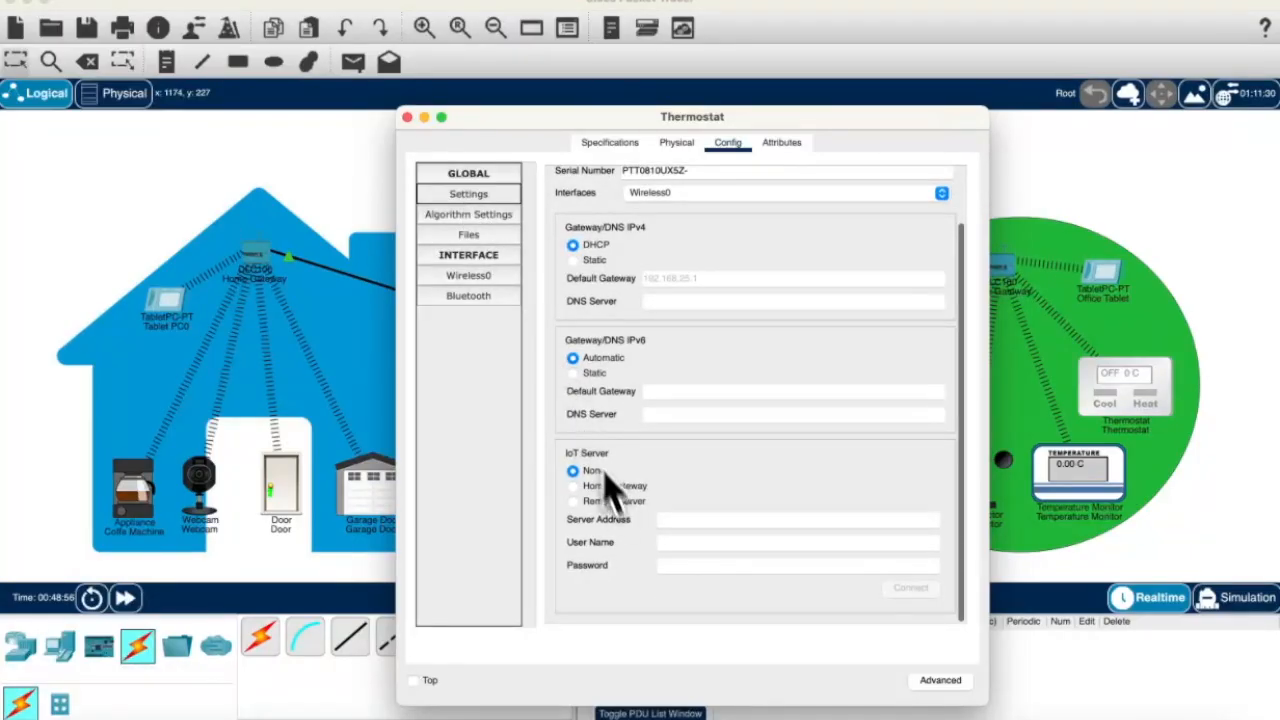
# Step: Connect the Thermostat to the remote IoT server on DHCP, then glance at the switch's configuration
pyautogui.click(612, 486)
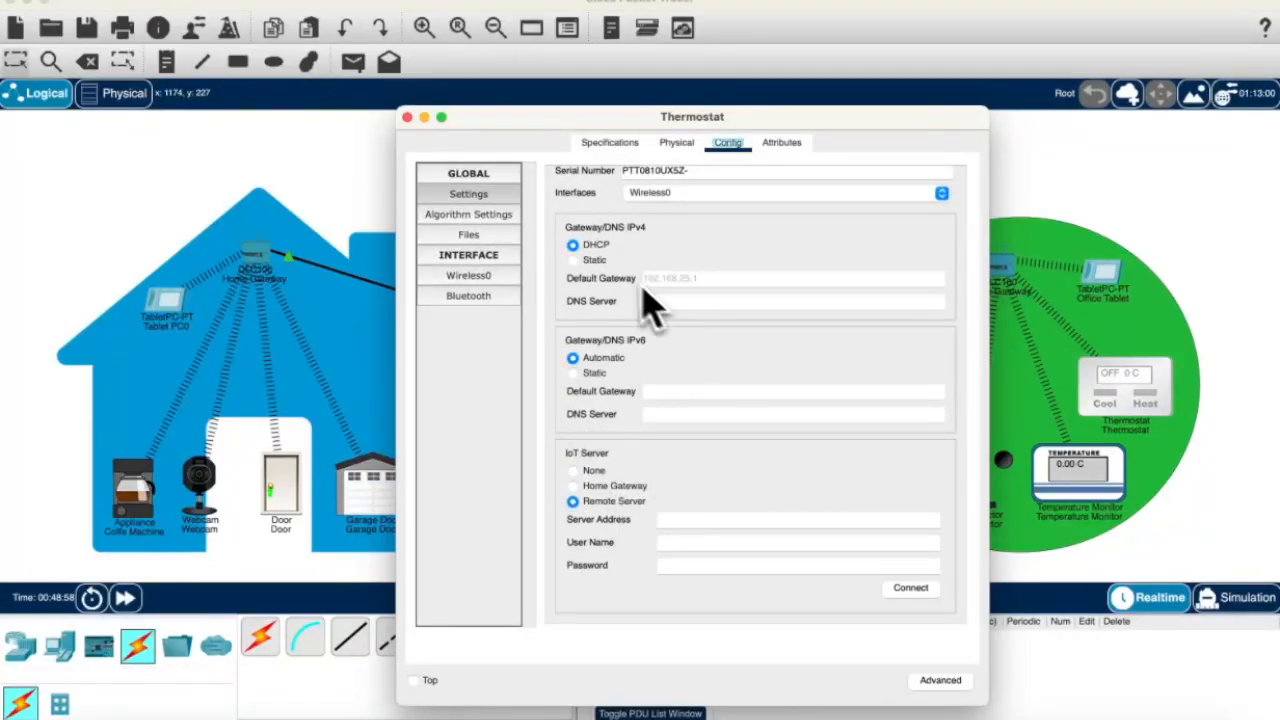
pyautogui.click(590, 245)
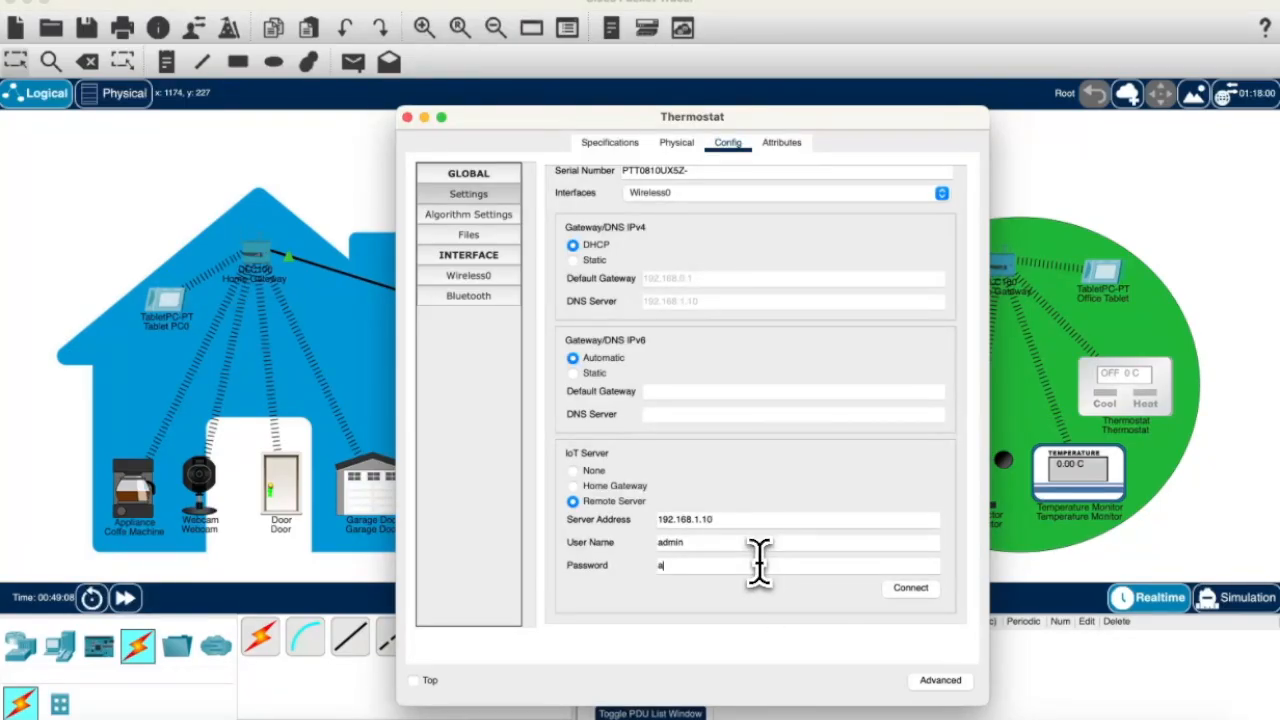
pyautogui.click(912, 591)
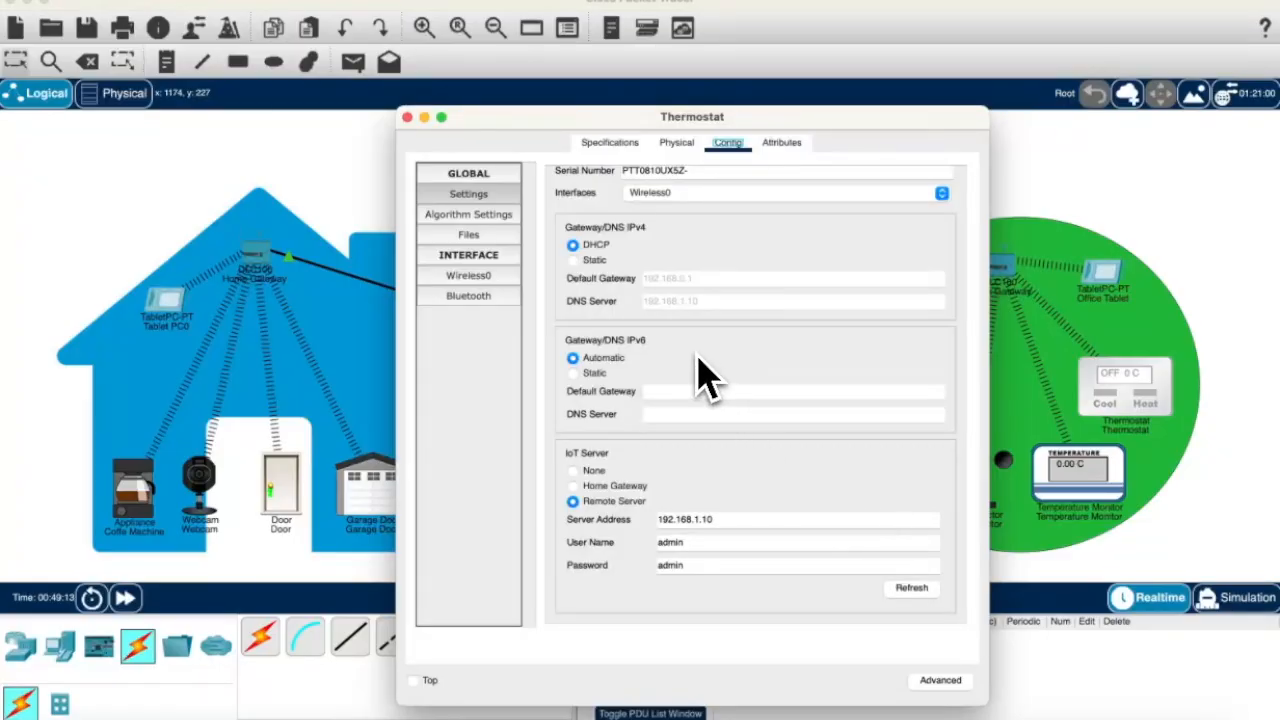
pyautogui.click(407, 117)
pyautogui.click(609, 340)
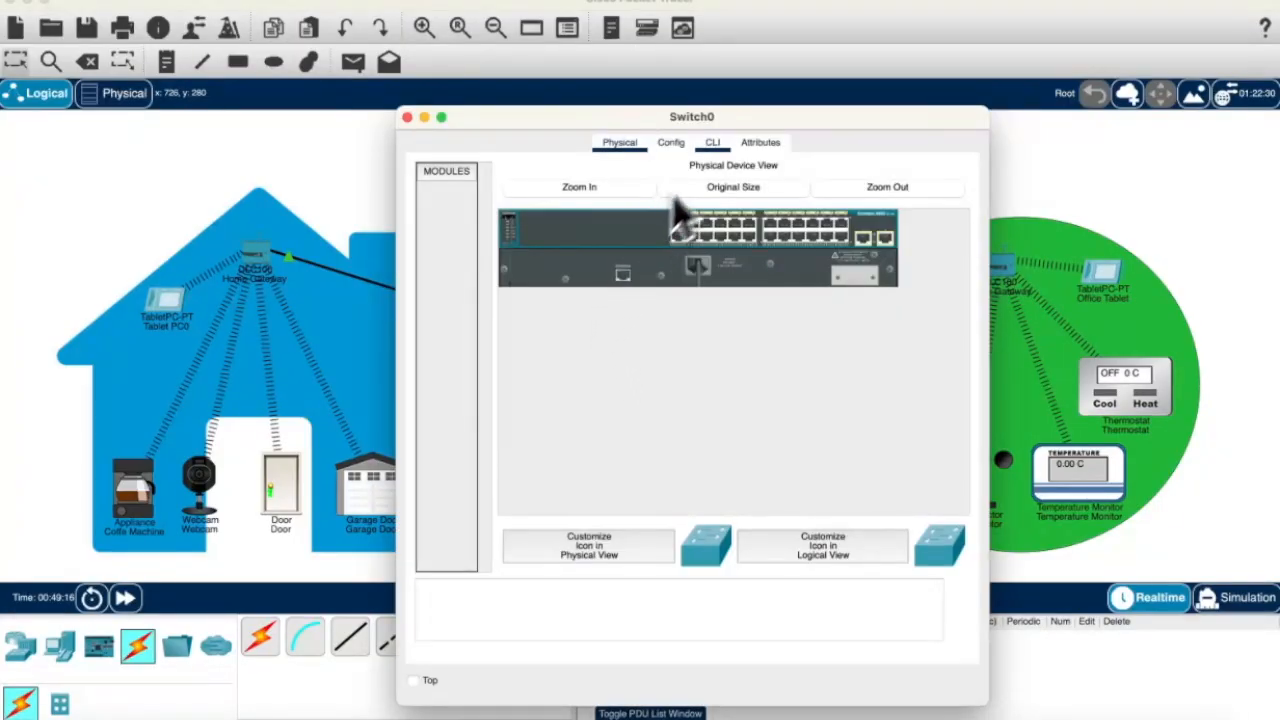
pyautogui.click(670, 142)
pyautogui.click(407, 117)
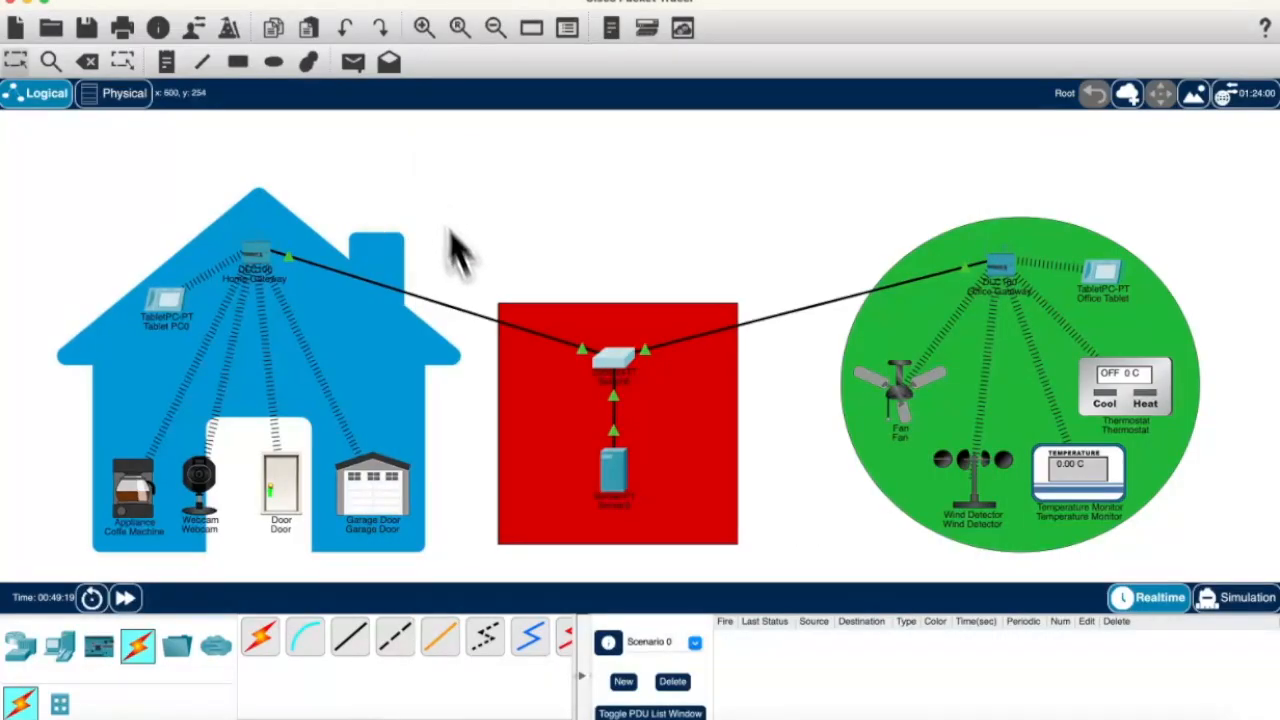
# Step: Log into the IoT dashboard at 192.168.1.10 from Server0's web browser with the account password
pyautogui.click(606, 462)
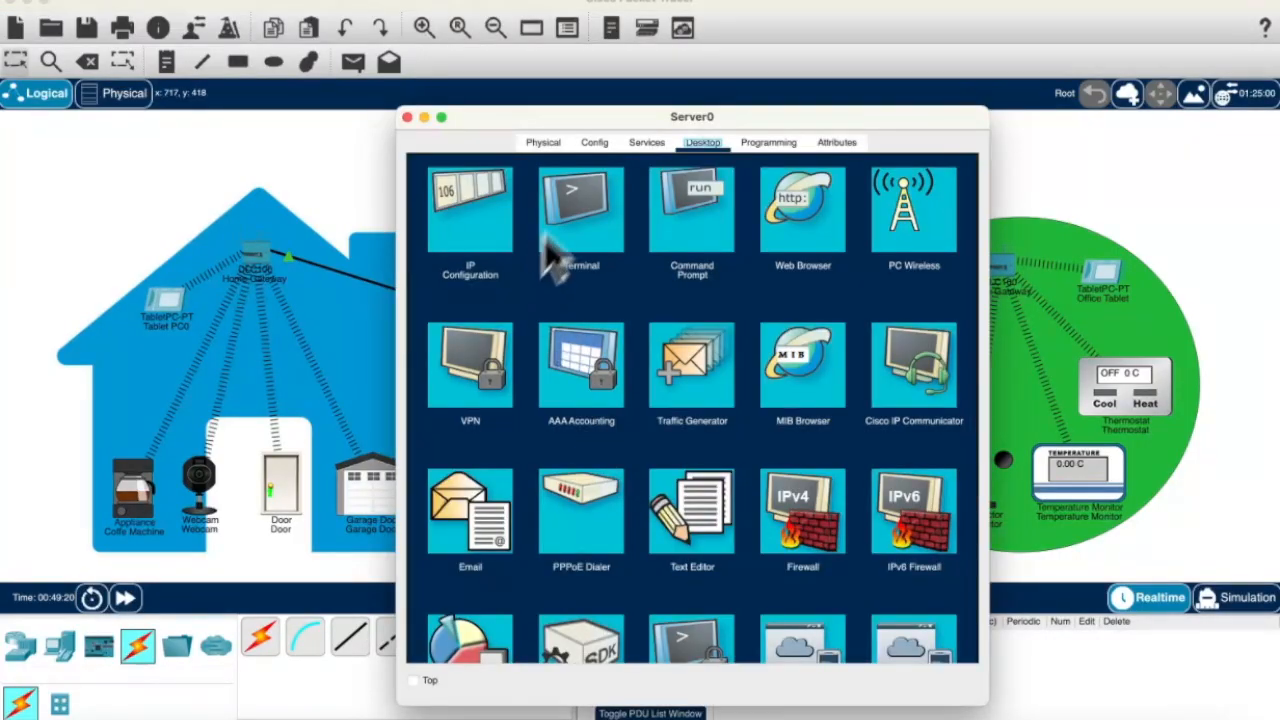
pyautogui.click(810, 220)
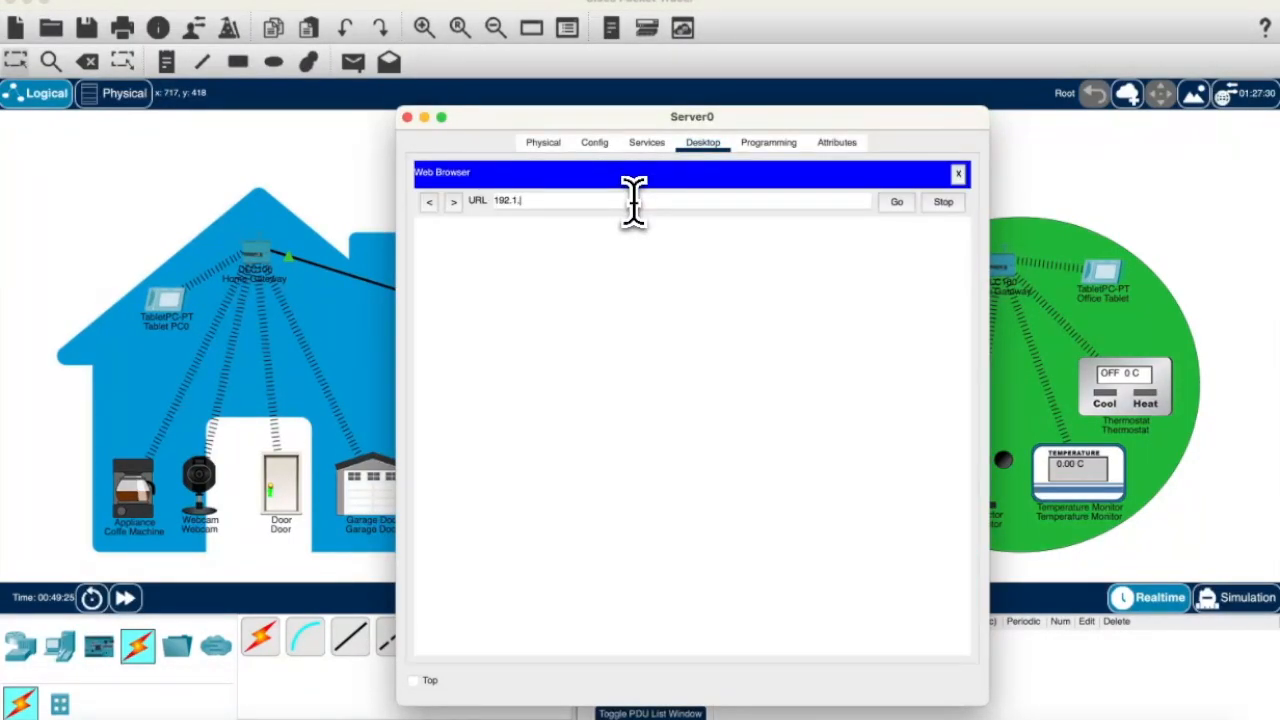
pyautogui.write('192.168.1.10')
pyautogui.click(897, 201)
pyautogui.click(733, 289)
pyautogui.click(722, 316)
pyautogui.write('admin')
pyautogui.click(714, 366)
# Step: Set the Thermostat to cooling and the Fan to high, checking the temperature and wind readings
pyautogui.click(655, 480)
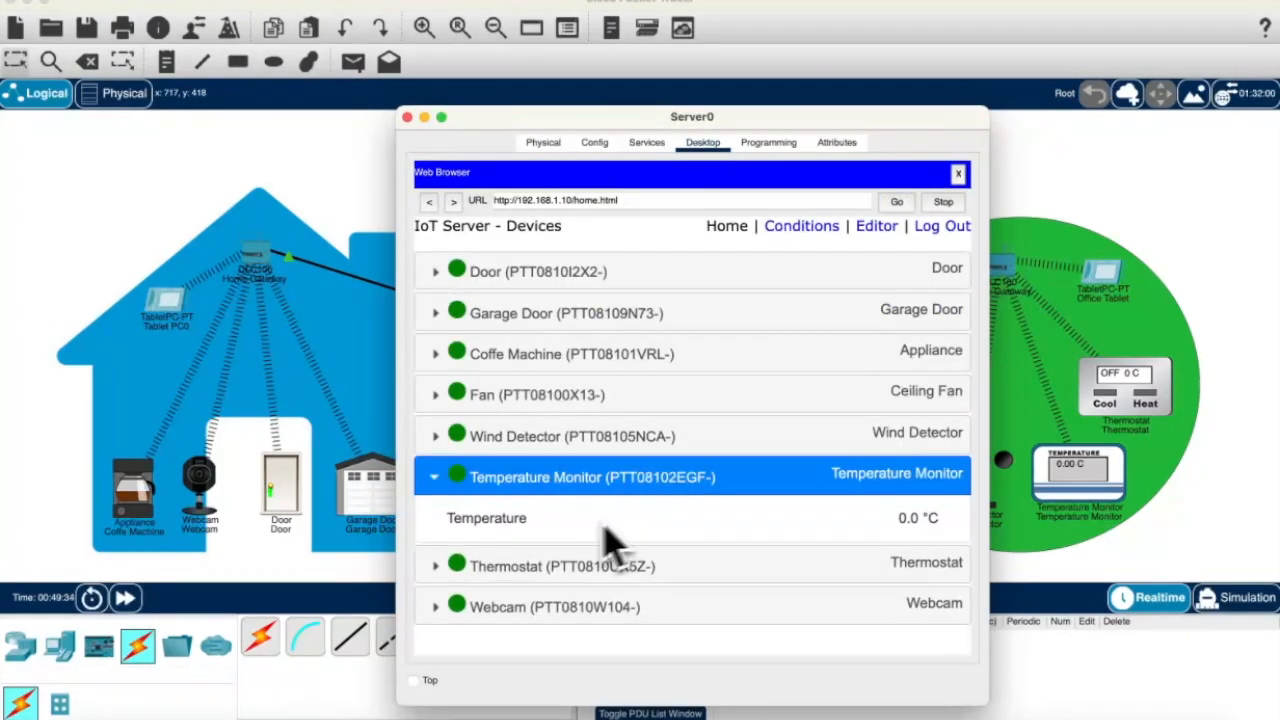
pyautogui.click(857, 563)
pyautogui.scroll(-3, 686, 609)
pyautogui.click(776, 498)
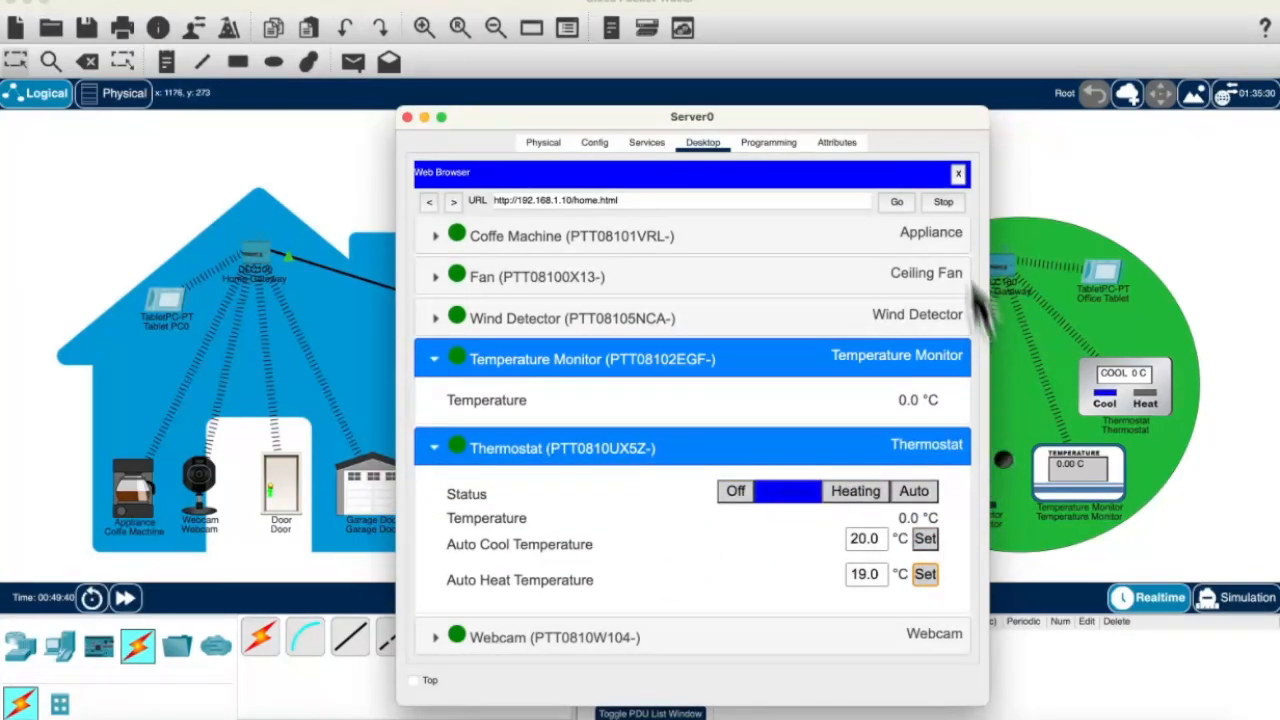
pyautogui.moveTo(932, 122); pyautogui.dragTo(686, 59)
pyautogui.click(580, 222)
pyautogui.click(620, 262)
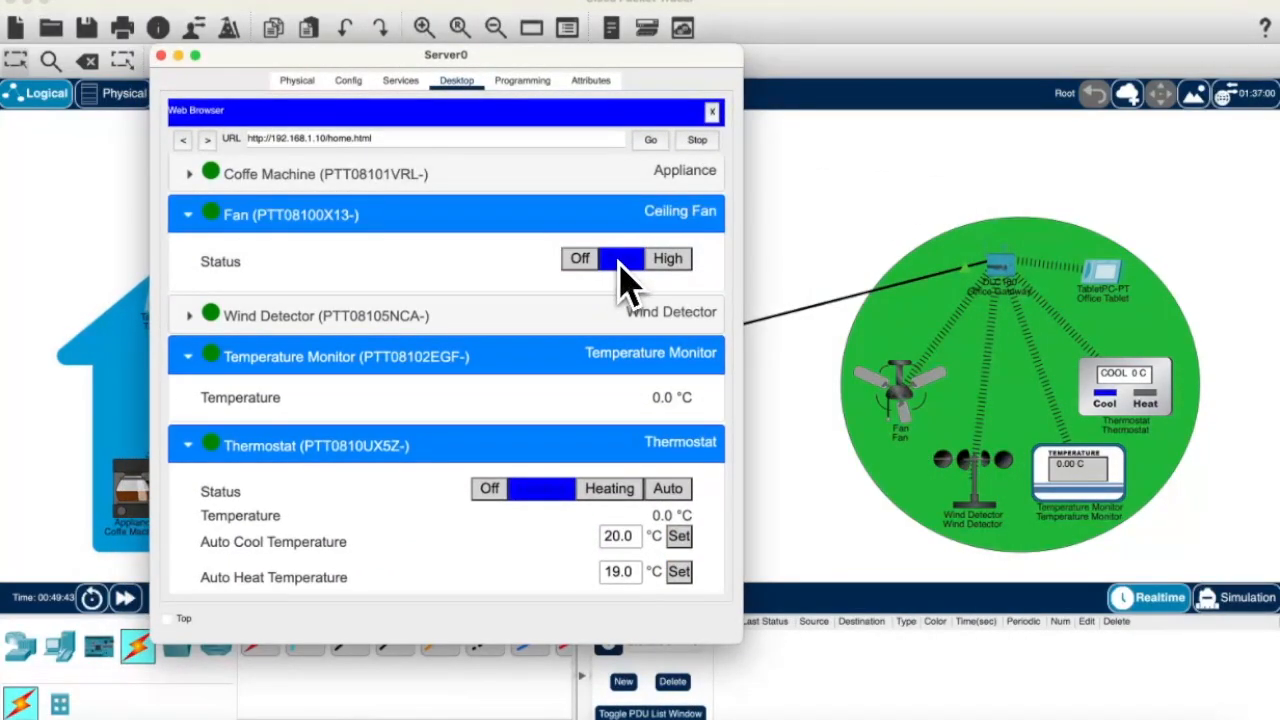
pyautogui.click(680, 264)
pyautogui.click(640, 316)
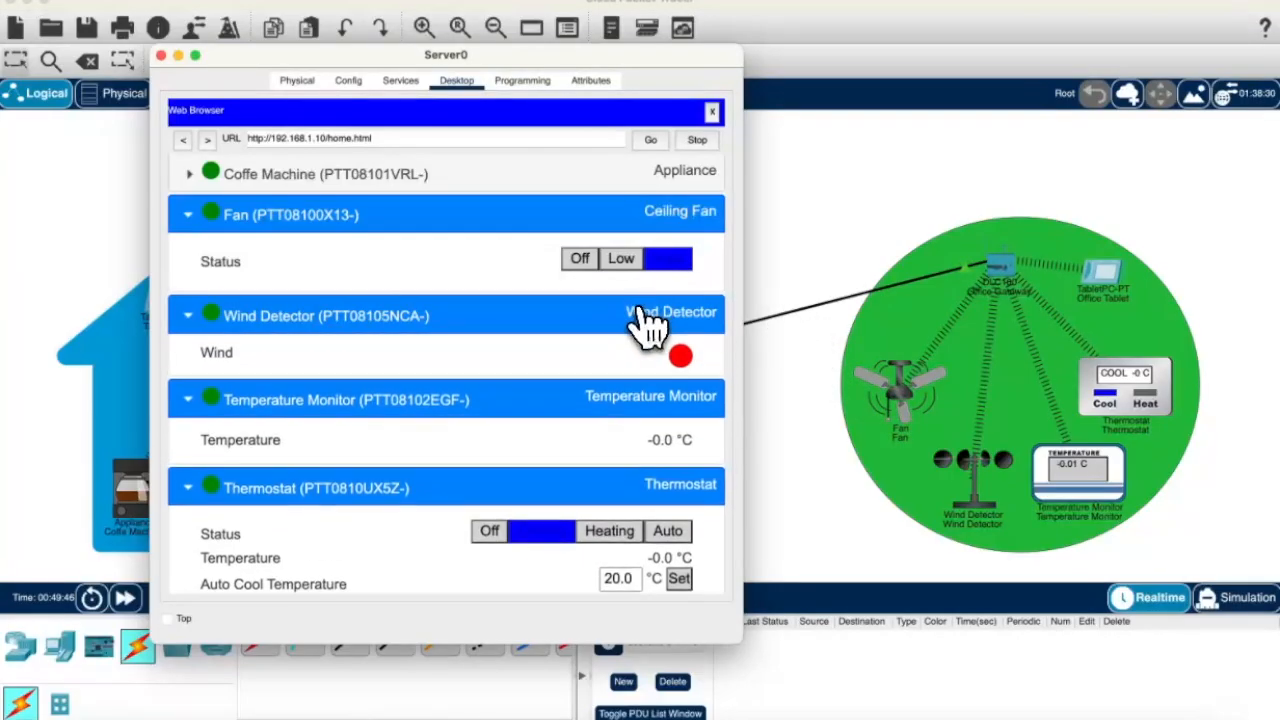
# Step: Turn on the Coffe Machine and Webcam, lock the Door, open the Garage Door, and close Server0
pyautogui.click(640, 174)
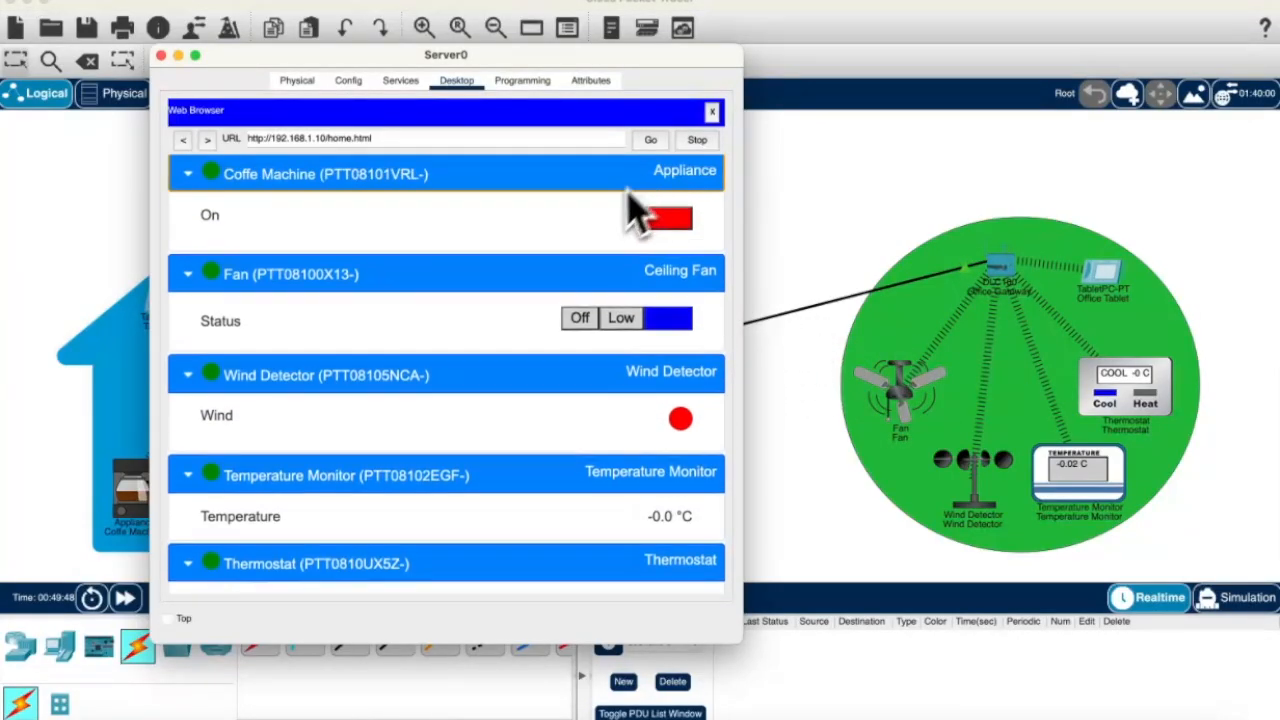
pyautogui.click(655, 216)
pyautogui.moveTo(600, 55); pyautogui.dragTo(967, 79)
pyautogui.scroll(-3, 829, 457)
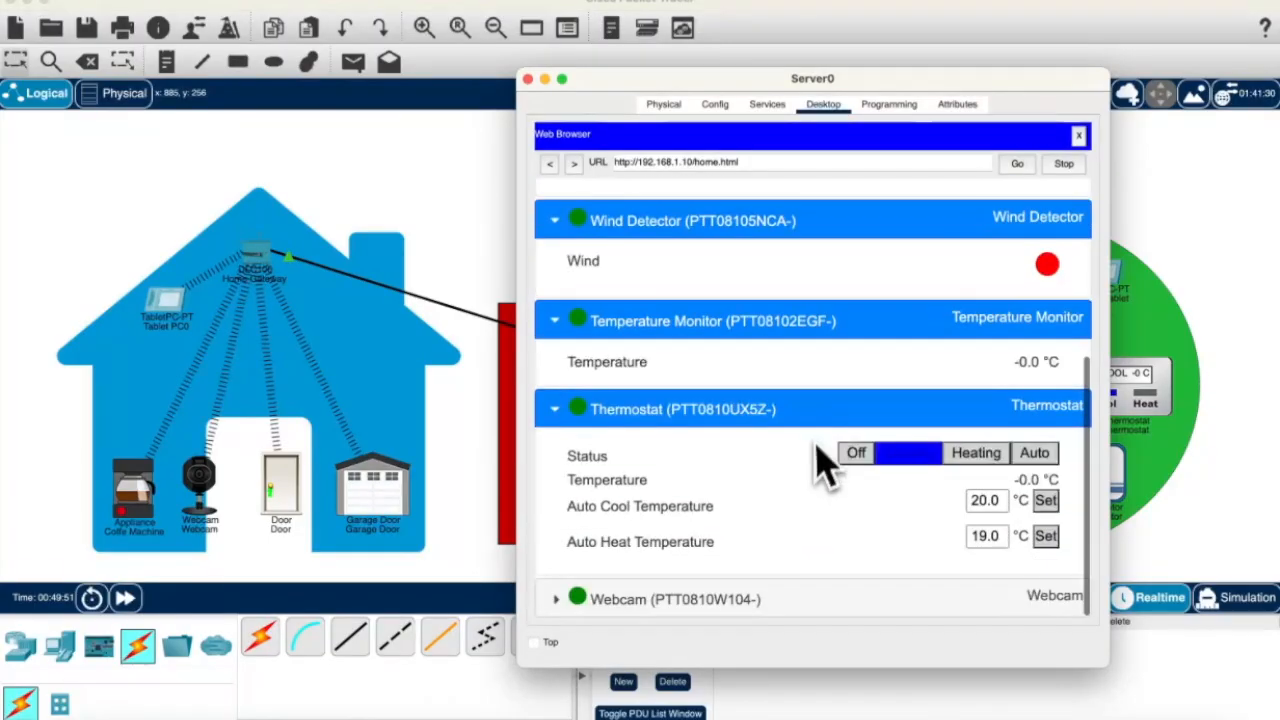
pyautogui.click(700, 597)
pyautogui.scroll(-3, 700, 606)
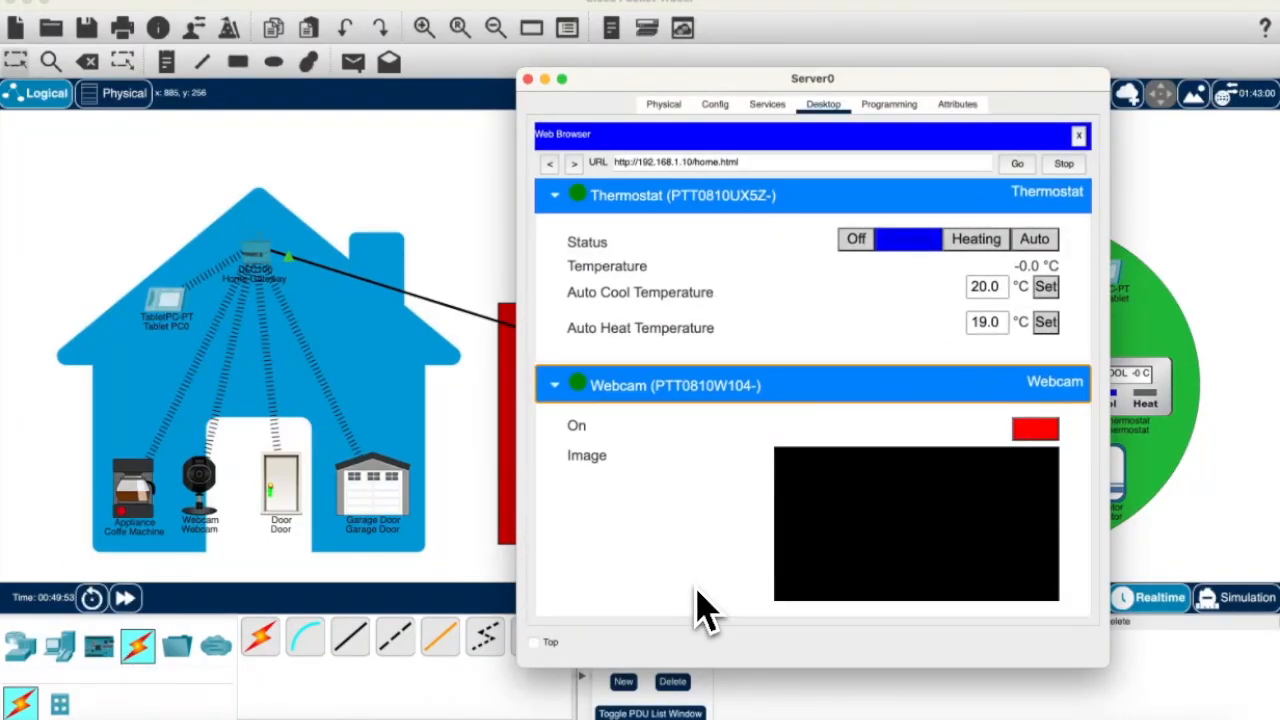
pyautogui.click(1036, 432)
pyautogui.click(795, 240)
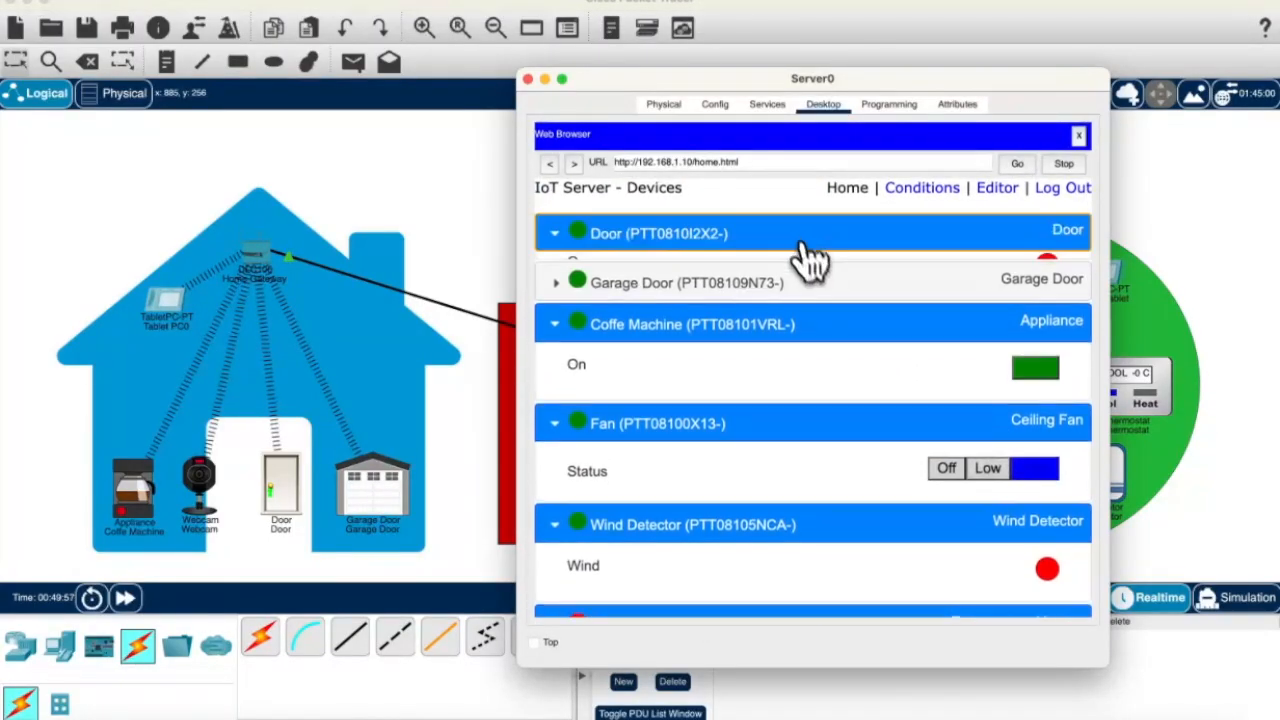
pyautogui.click(992, 315)
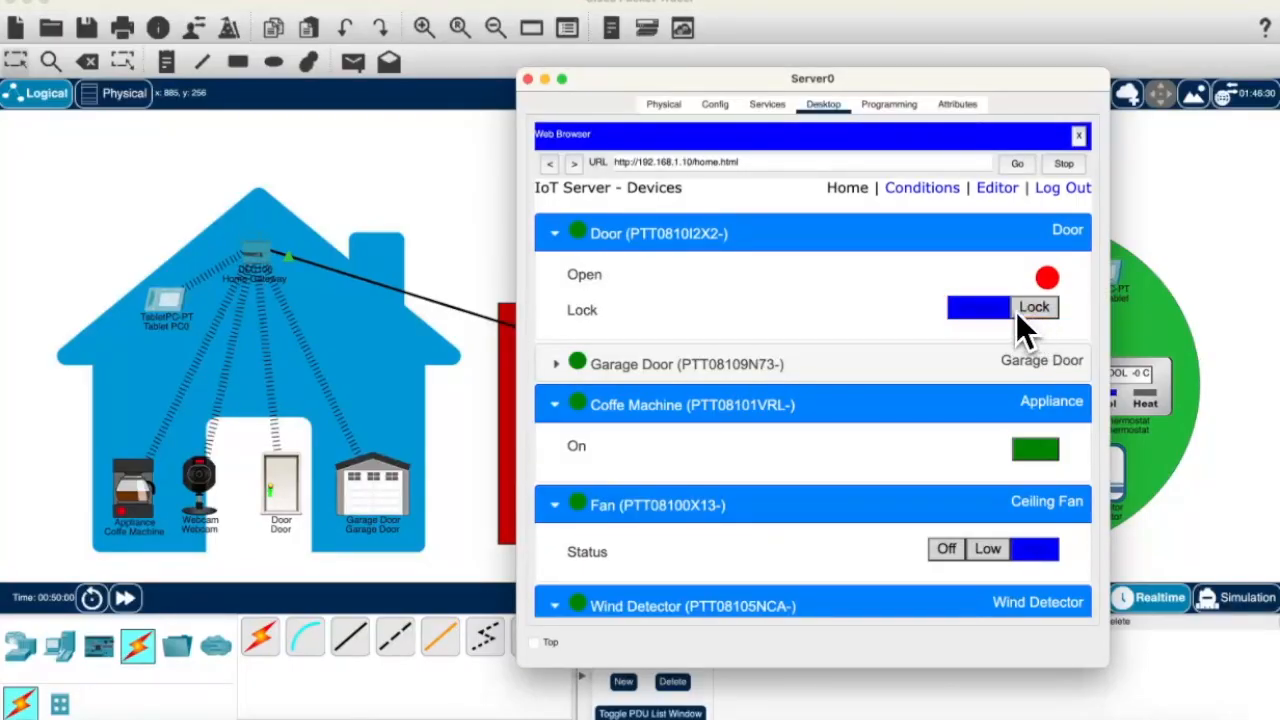
pyautogui.click(956, 389)
pyautogui.click(954, 370)
pyautogui.click(1035, 405)
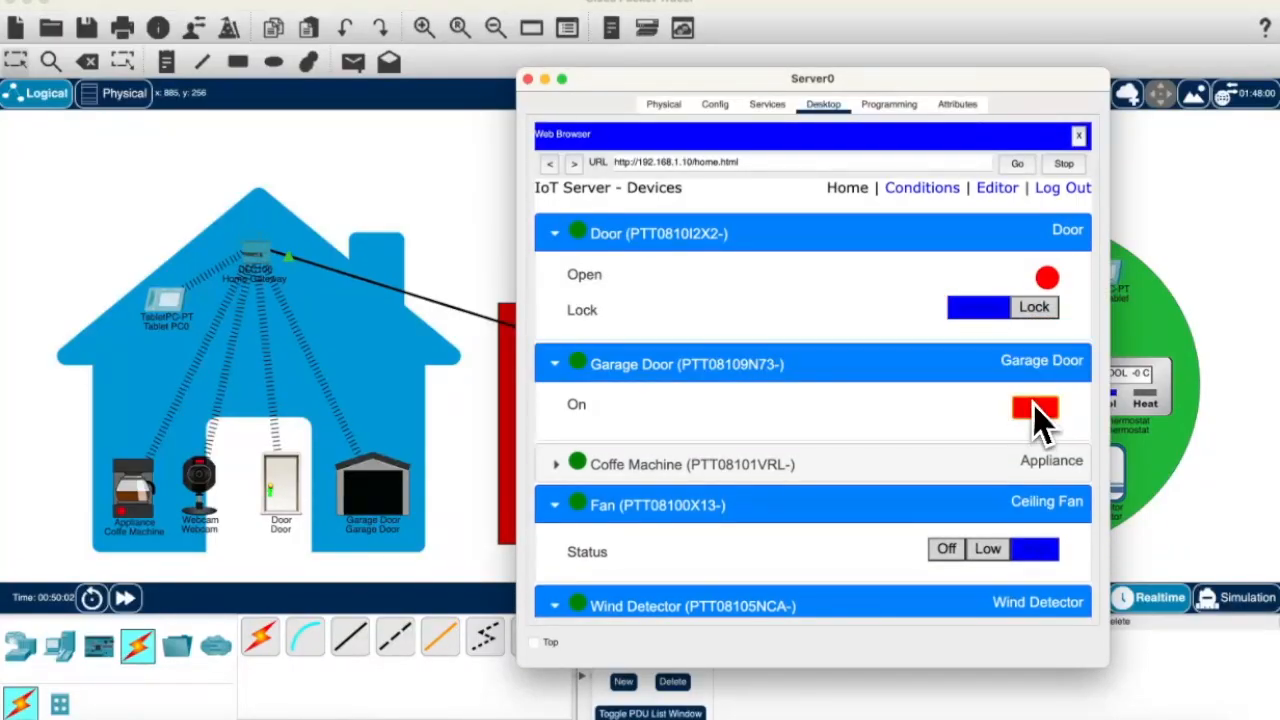
pyautogui.click(528, 79)
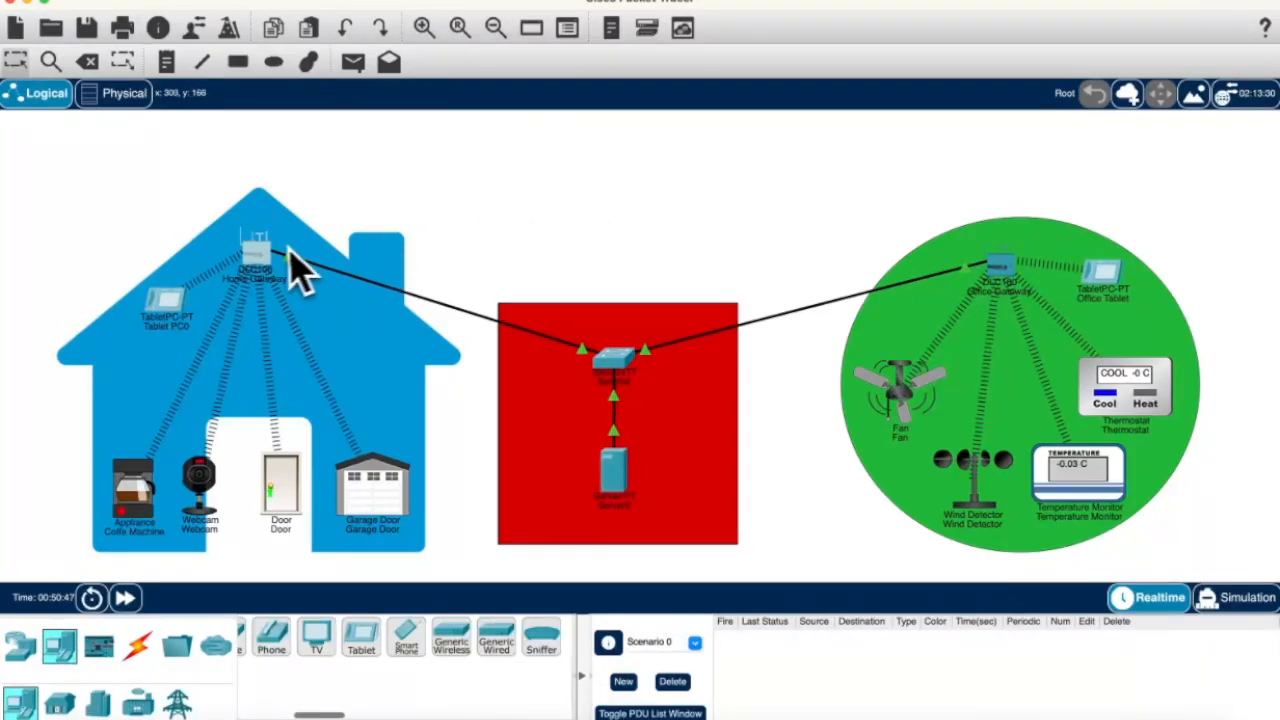
# Step: Switch the Home Gateway's wireless security to WPA2-PSK and enter the pass phrase
pyautogui.click(266, 256)
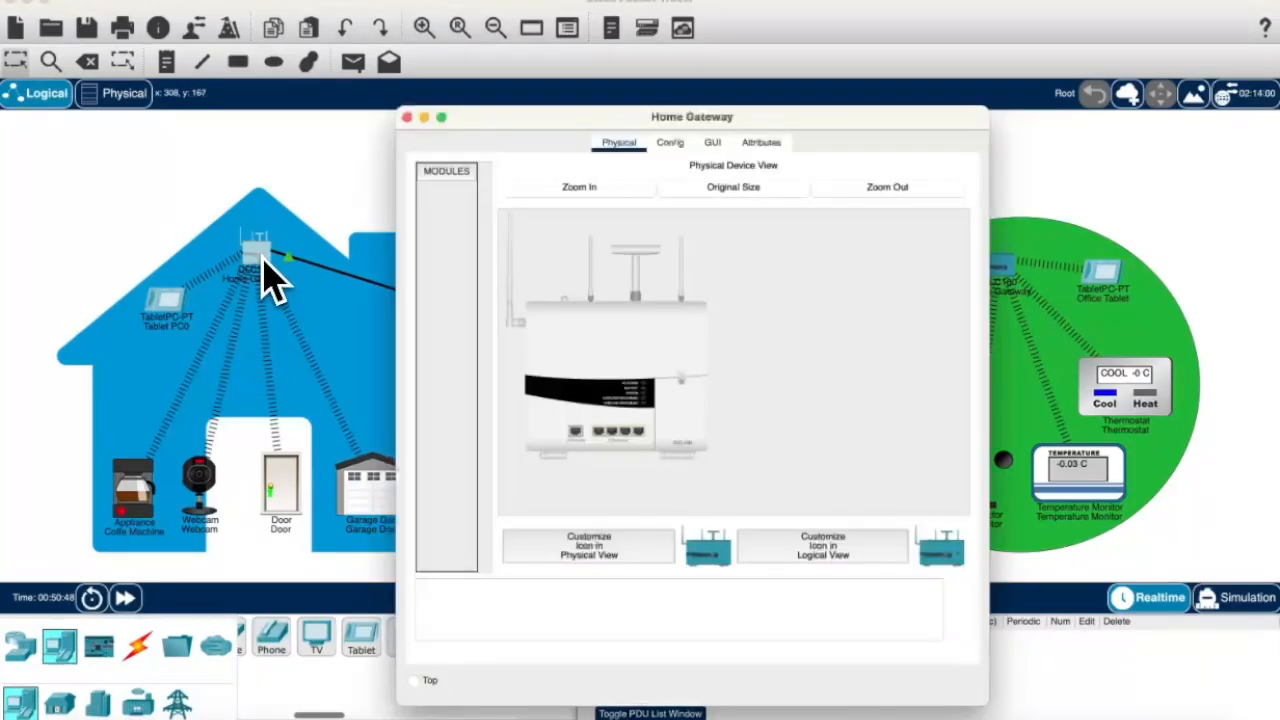
pyautogui.click(670, 142)
pyautogui.click(468, 255)
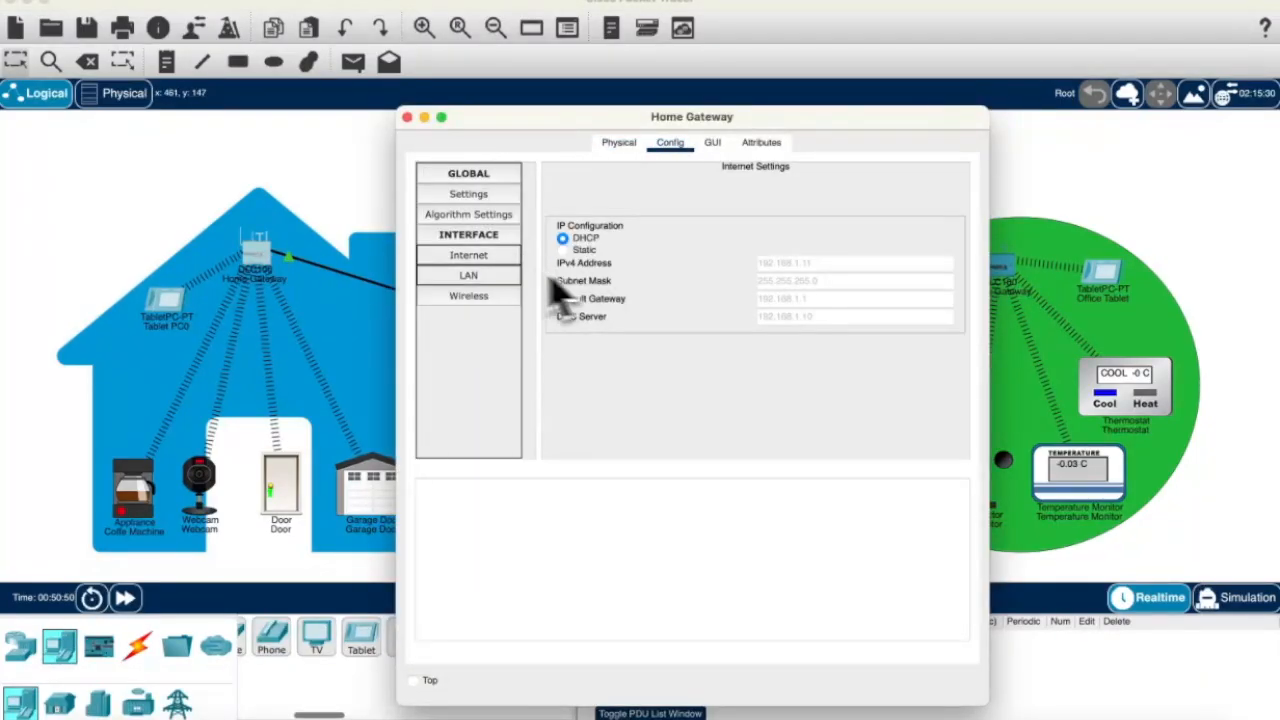
pyautogui.click(468, 275)
pyautogui.click(497, 200)
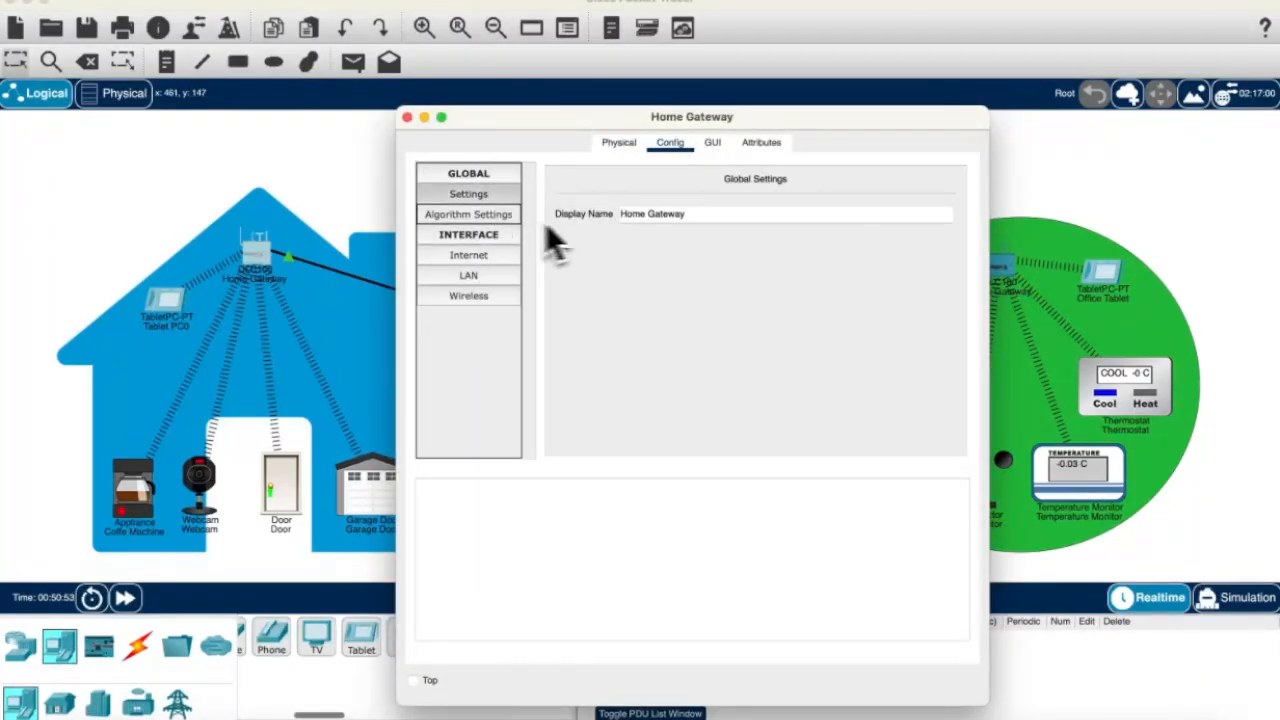
pyautogui.click(503, 258)
pyautogui.click(505, 276)
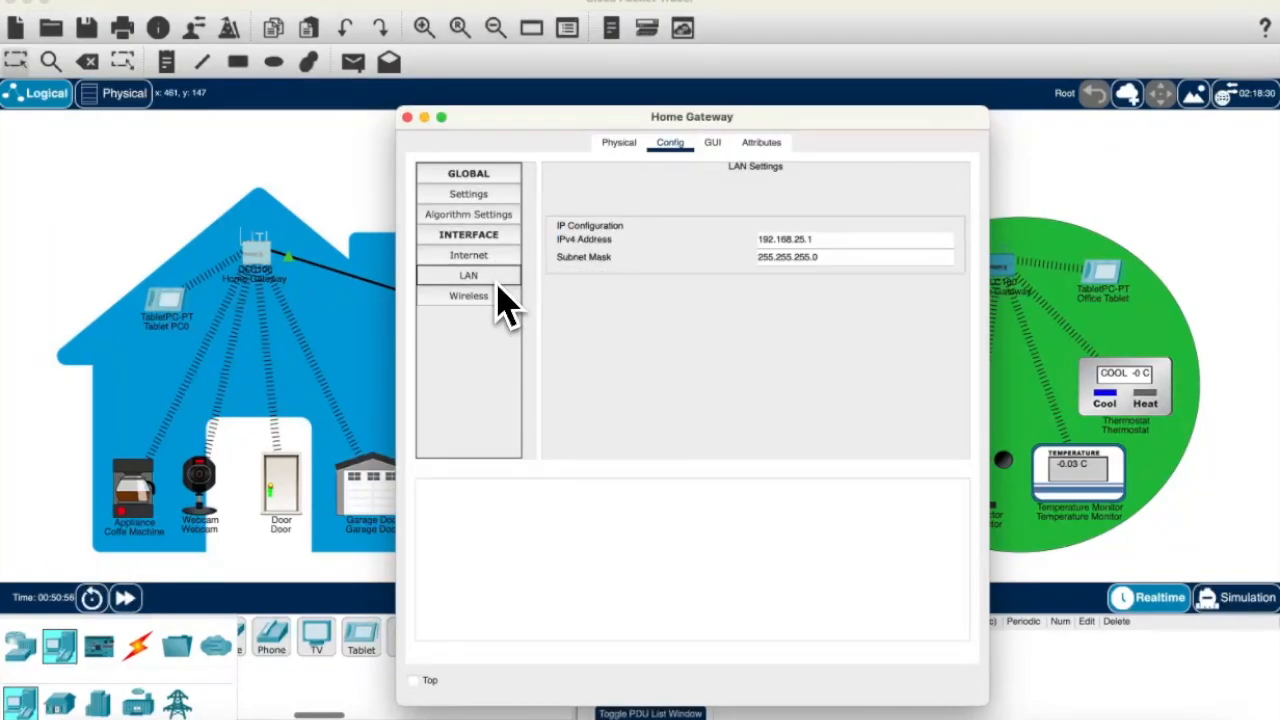
pyautogui.click(494, 298)
pyautogui.click(684, 318)
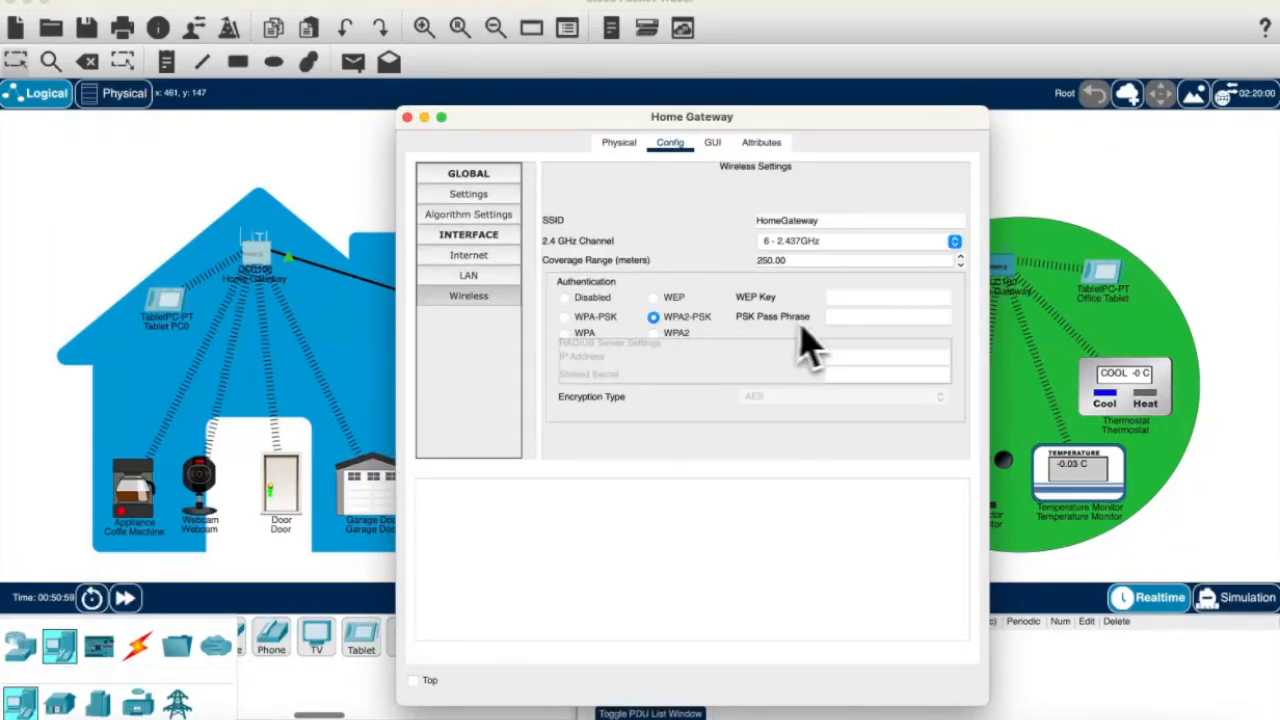
pyautogui.click(840, 318)
pyautogui.write('StaySharp')
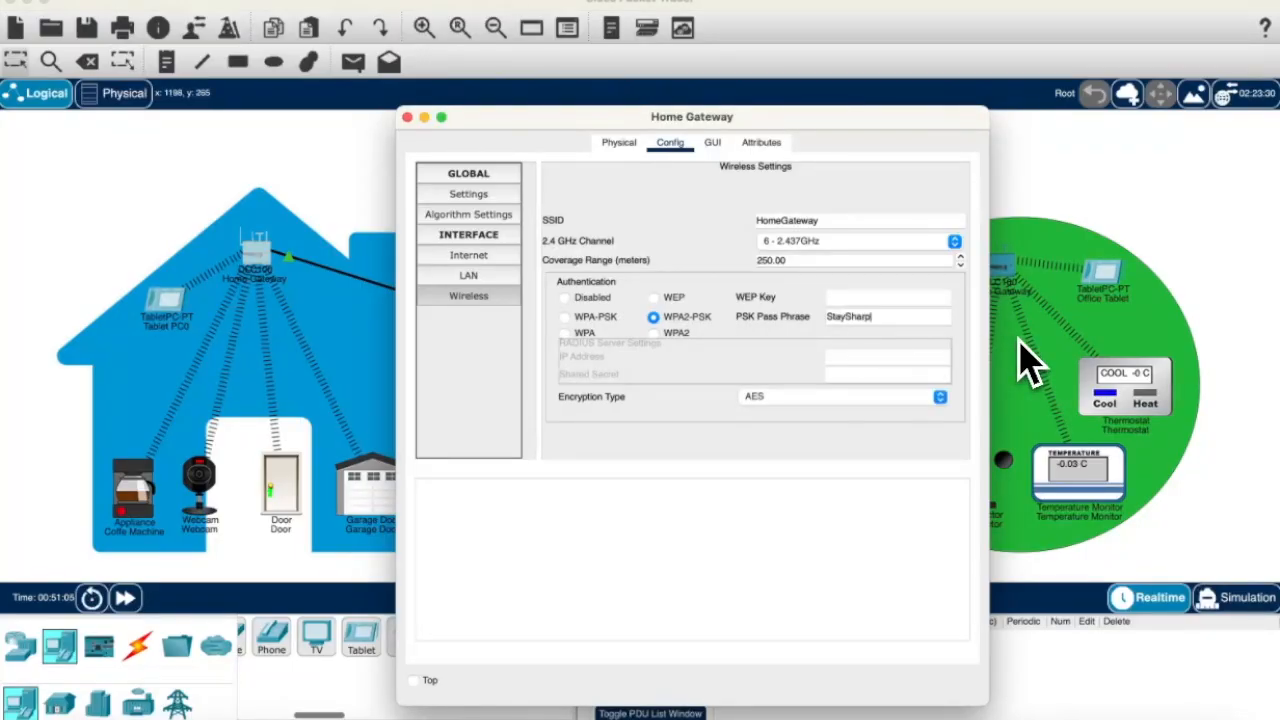
pyautogui.click(407, 117)
# Step: Set the Coffe Machine's wireless to WPA2-PSK with the home pass phrase
pyautogui.click(140, 500)
pyautogui.click(500, 278)
pyautogui.click(653, 330)
pyautogui.click(832, 328)
pyautogui.write('Stay')
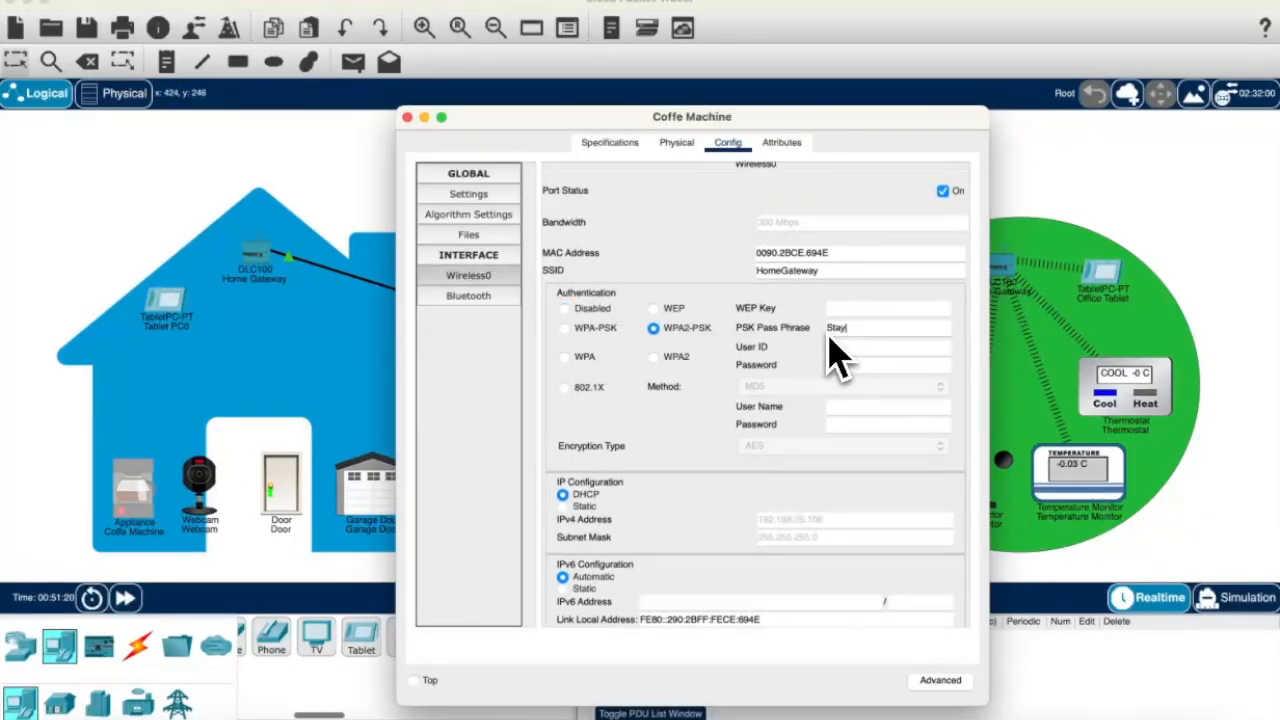
pyautogui.write('Sharp')
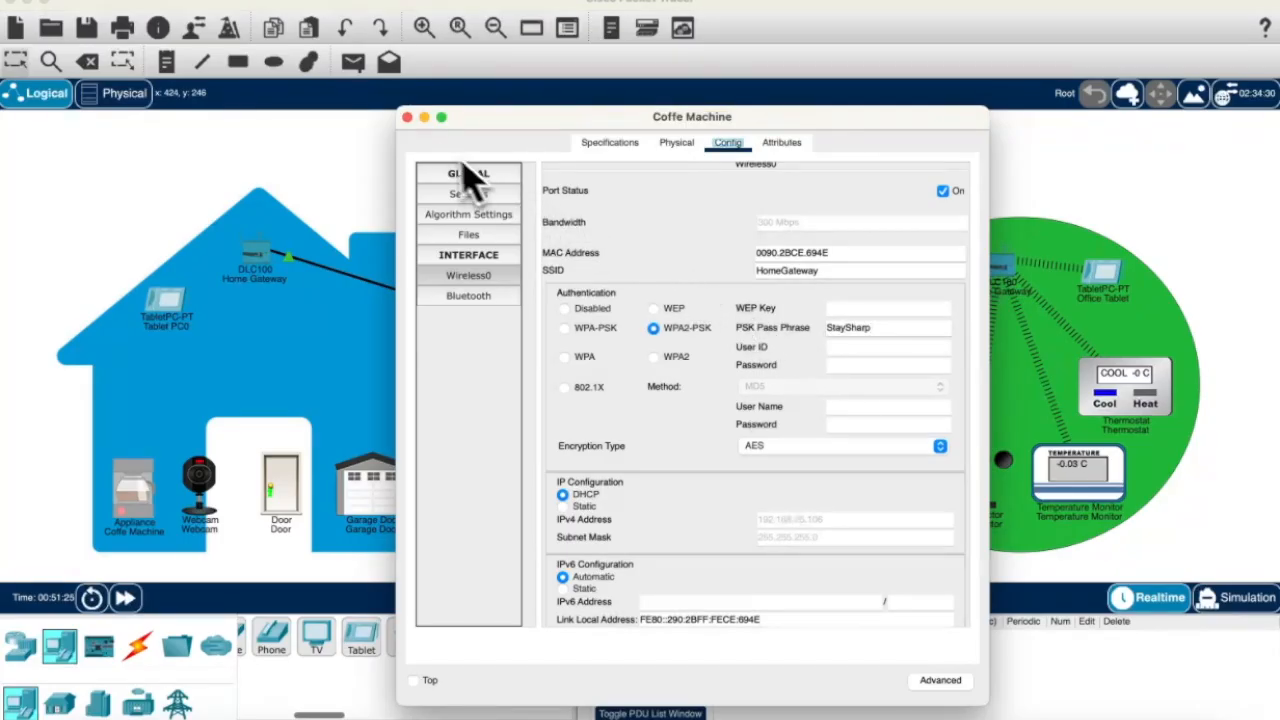
pyautogui.click(407, 117)
# Step: Set the Webcam's wireless to WPA2-PSK with the home pass phrase
pyautogui.click(205, 495)
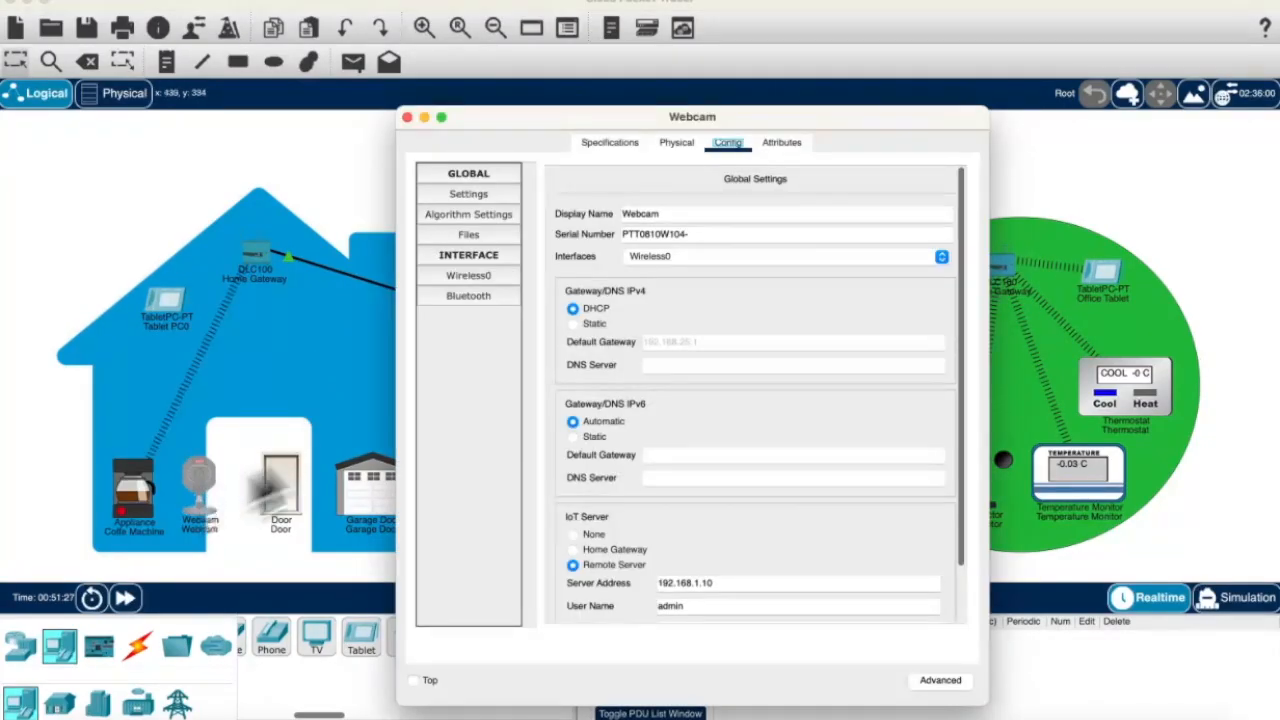
pyautogui.click(482, 280)
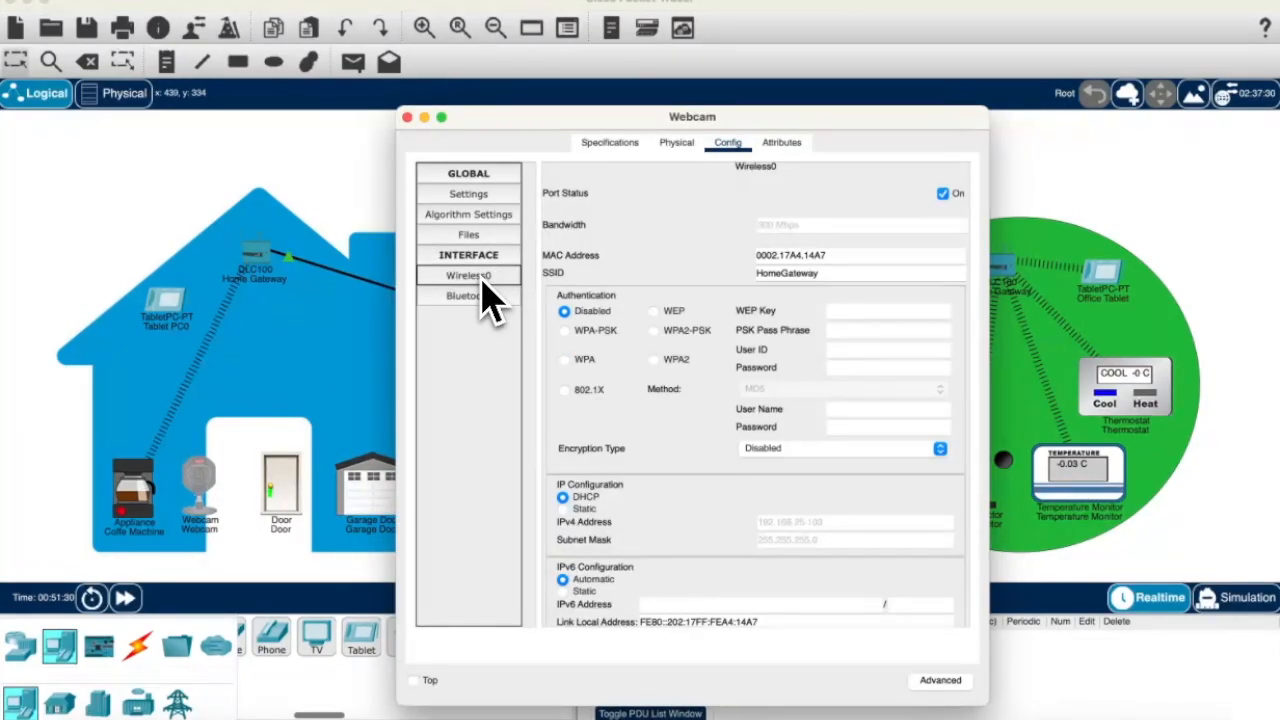
pyautogui.click(655, 331)
pyautogui.click(838, 332)
pyautogui.write('StaySharp')
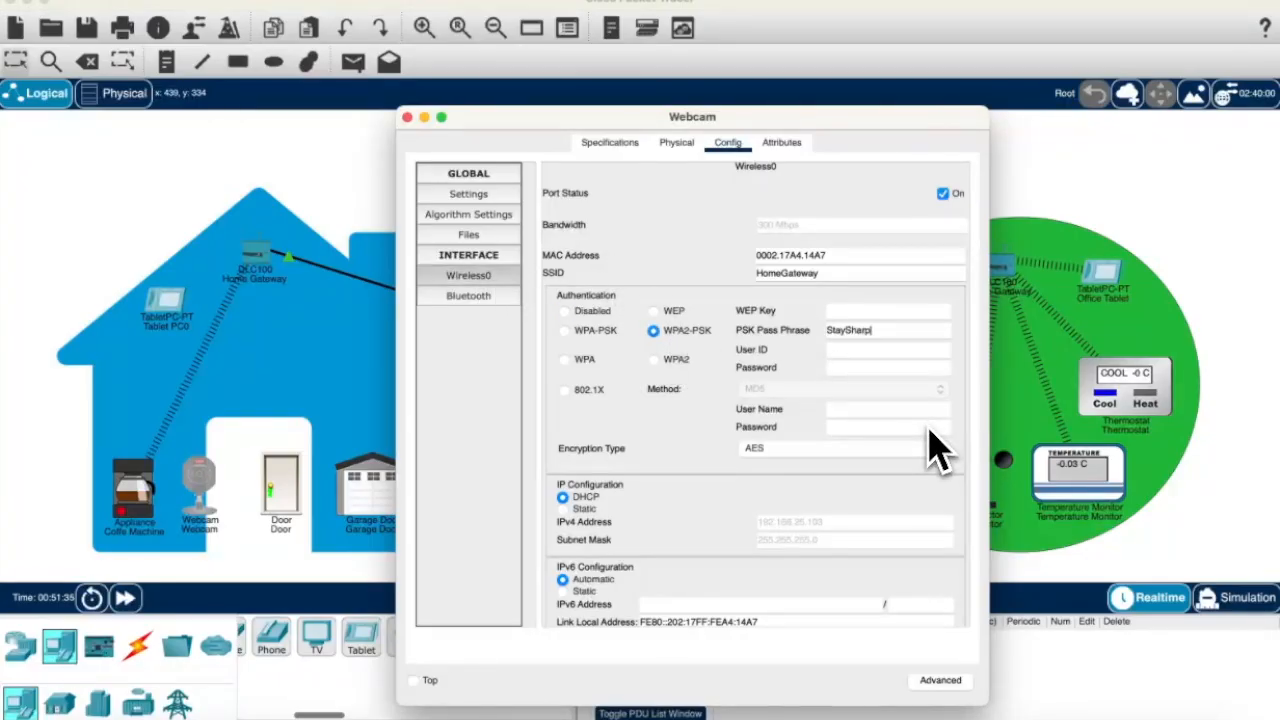
pyautogui.click(407, 117)
# Step: Set the Door's wireless to WPA2-PSK with the home pass phrase
pyautogui.click(292, 486)
pyautogui.click(455, 272)
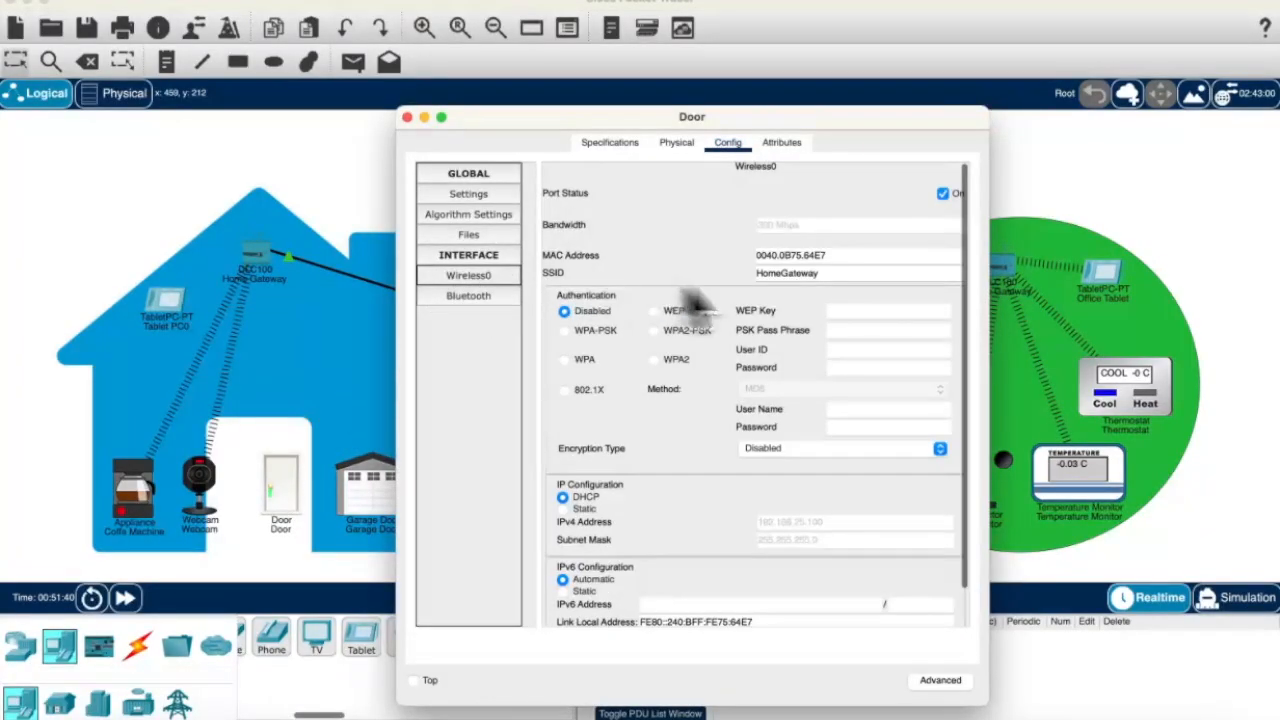
pyautogui.scroll(-2, 795, 445)
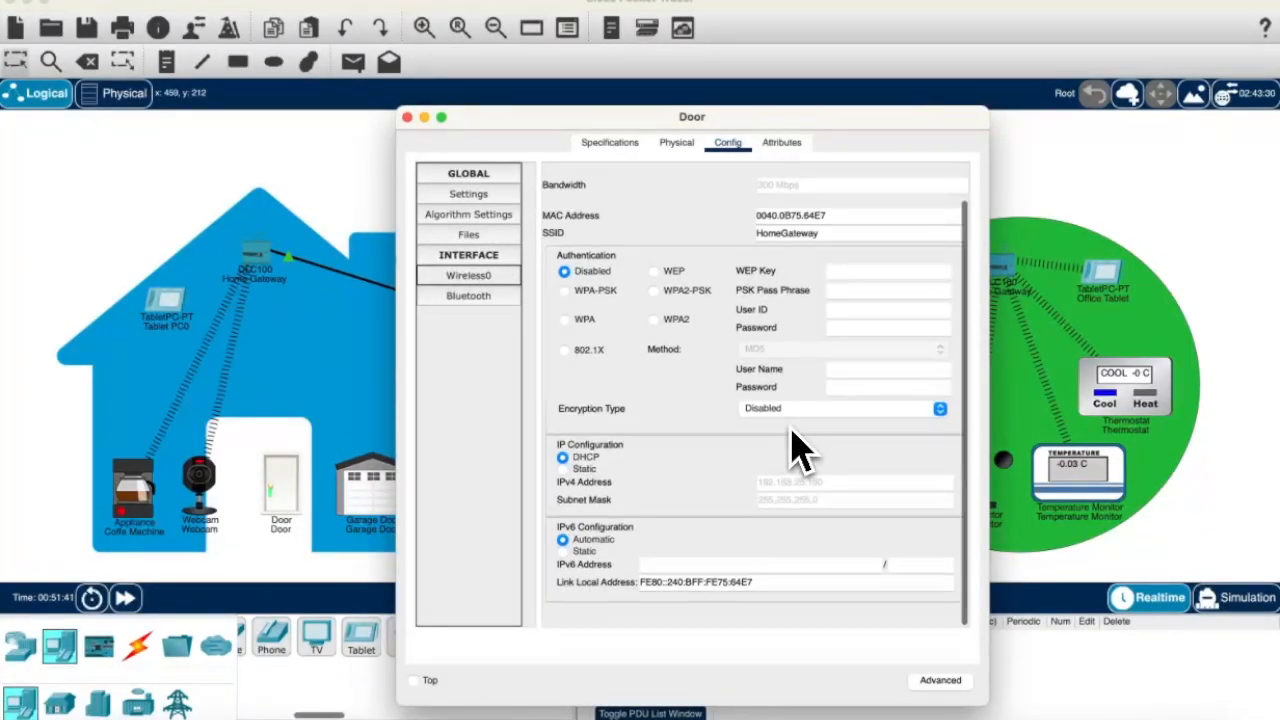
pyautogui.click(705, 291)
pyautogui.click(886, 293)
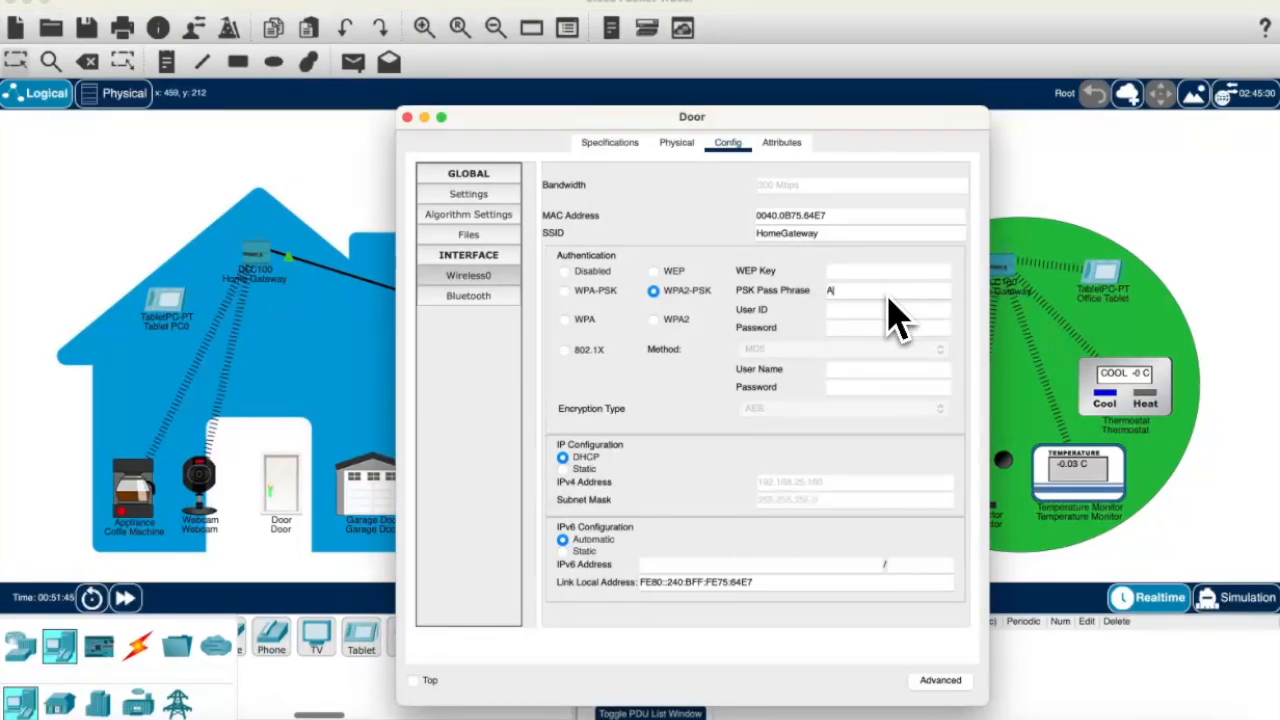
pyautogui.write('StaySharp')
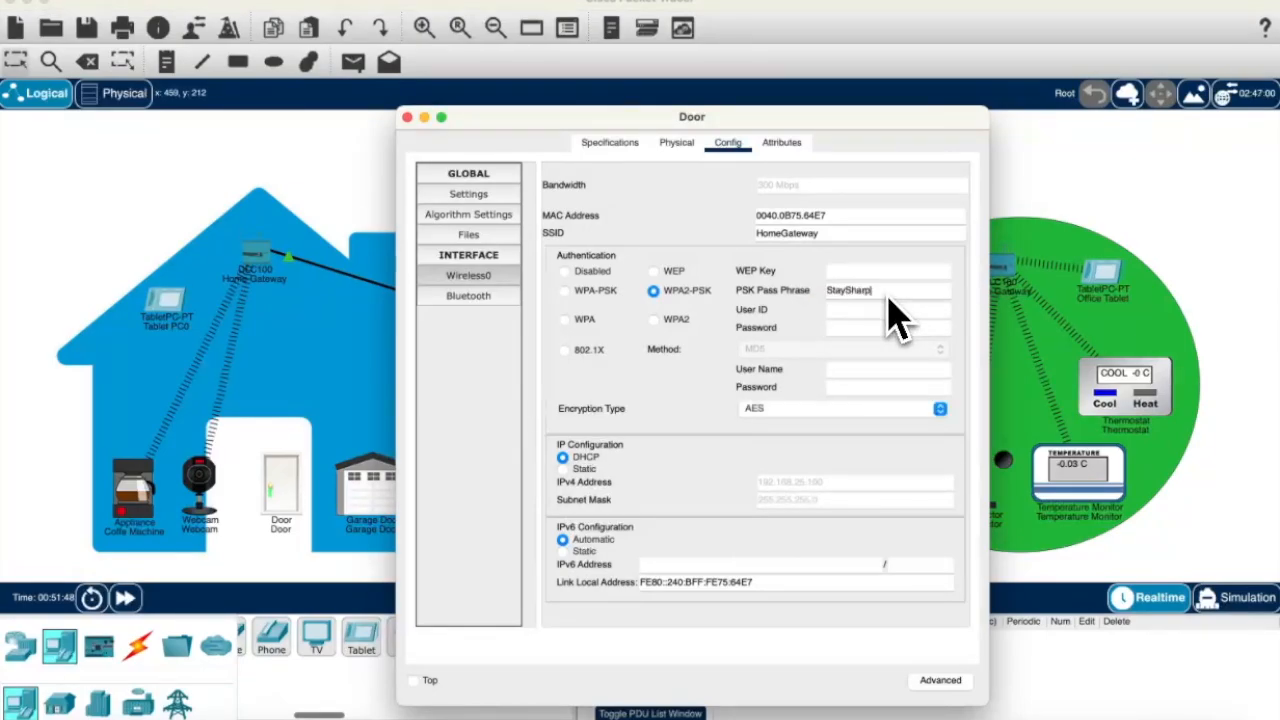
pyautogui.click(407, 118)
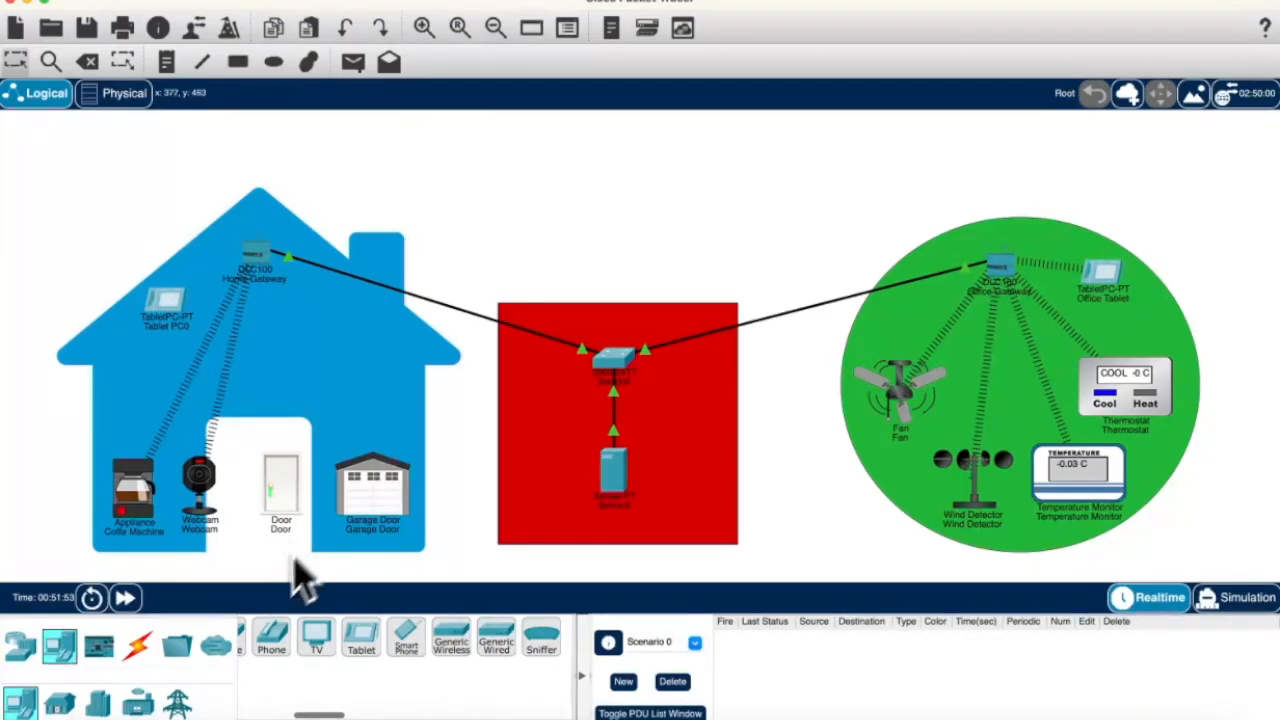
# Step: Set the Garage Door's wireless authentication to WPA2-PSK with the home pass phrase
pyautogui.click(362, 500)
pyautogui.click(470, 276)
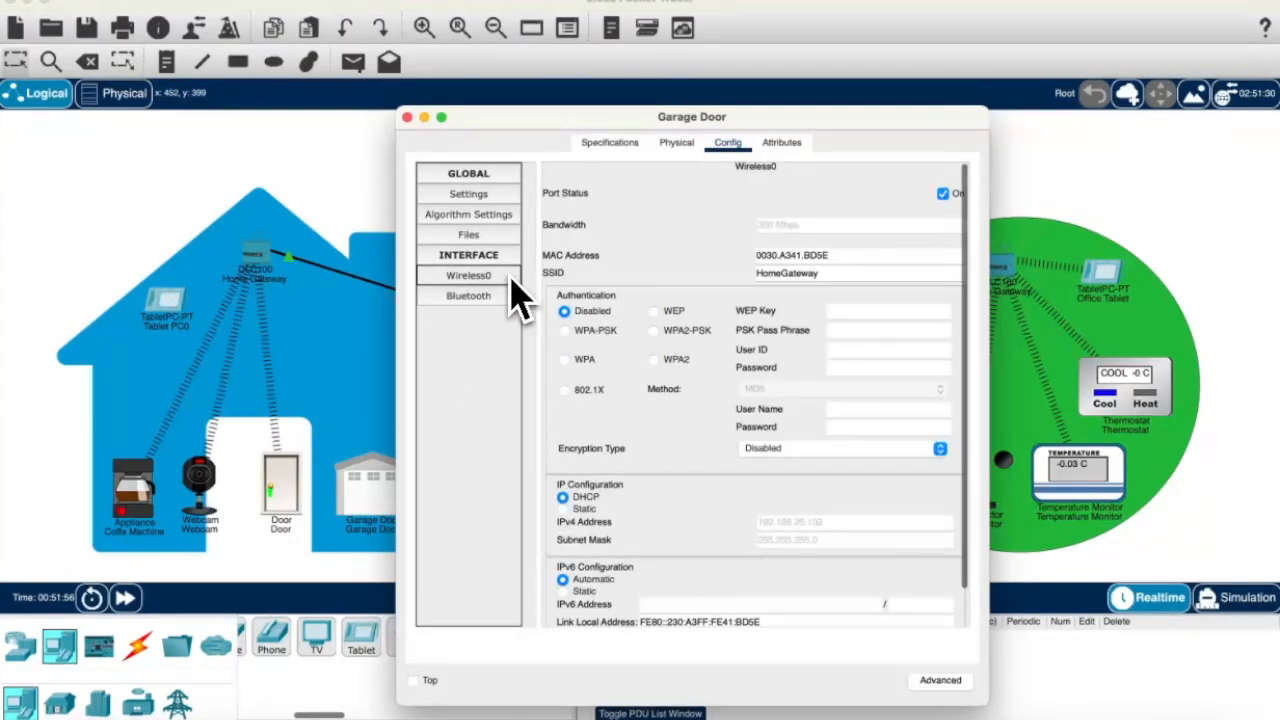
pyautogui.click(683, 334)
pyautogui.click(833, 333)
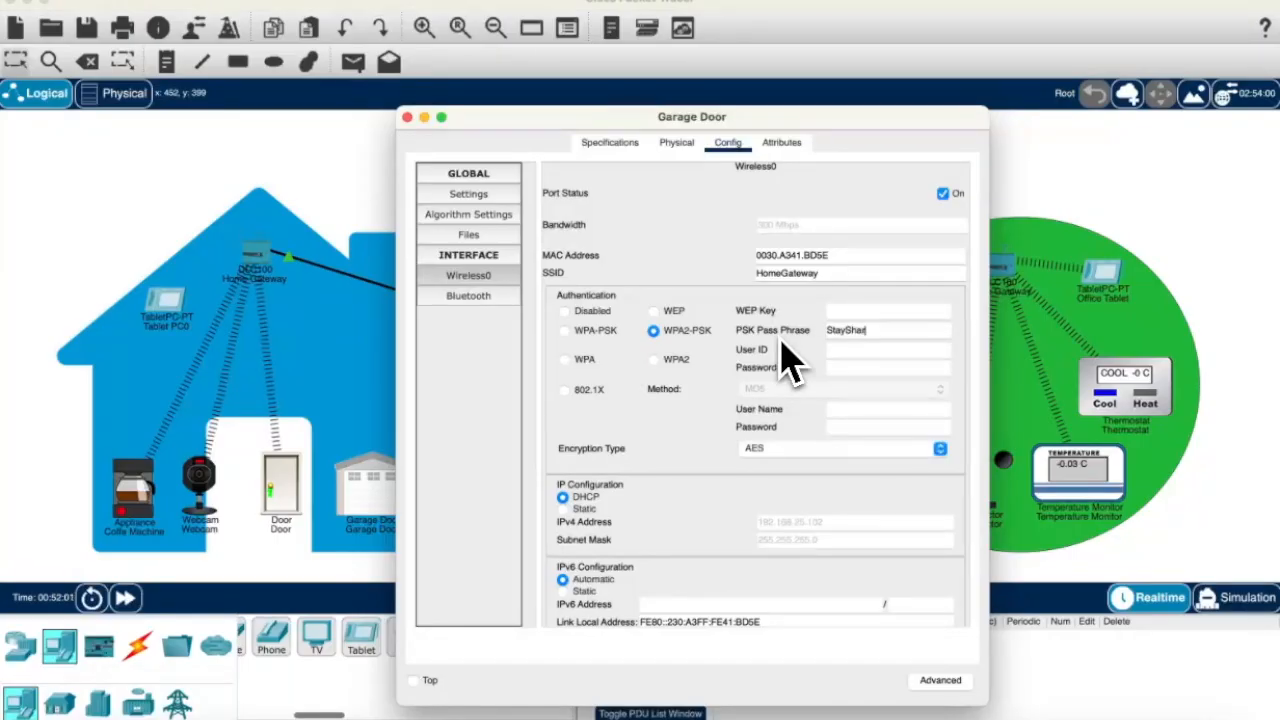
pyautogui.click(408, 118)
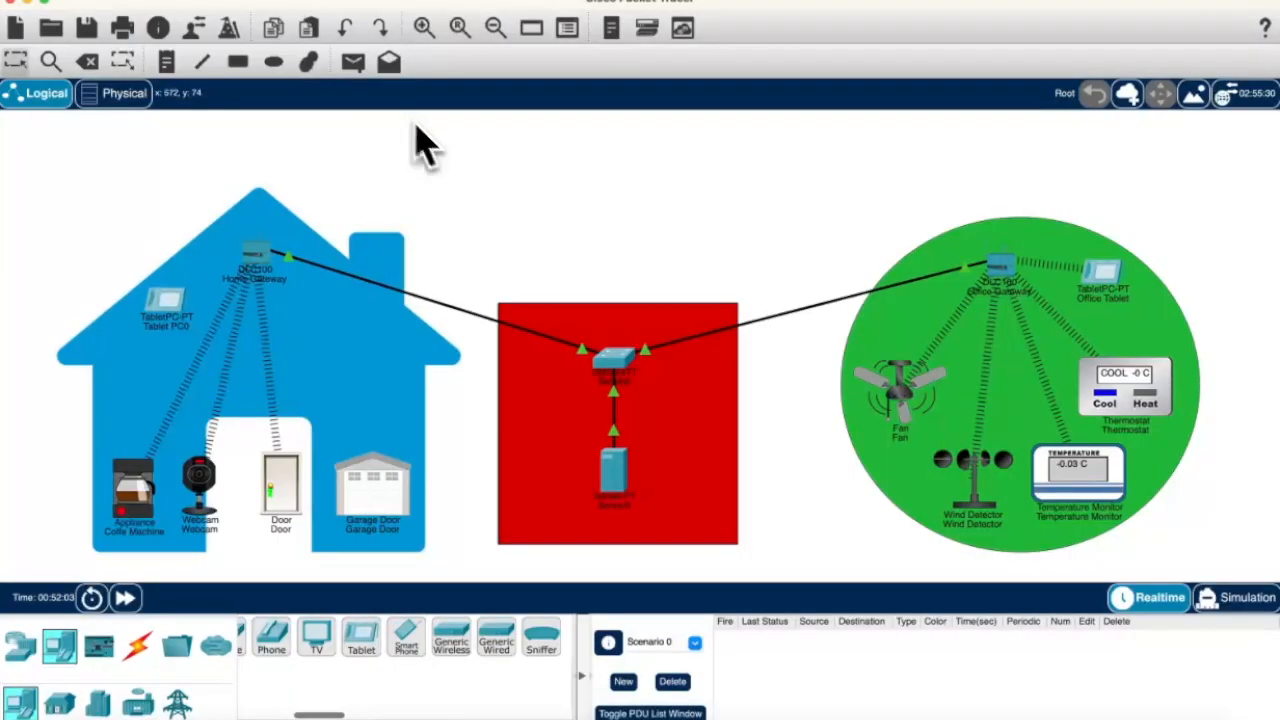
# Step: Set Tablet PC0's wireless authentication to WPA2-PSK with the home pass phrase
pyautogui.click(164, 300)
pyautogui.click(468, 255)
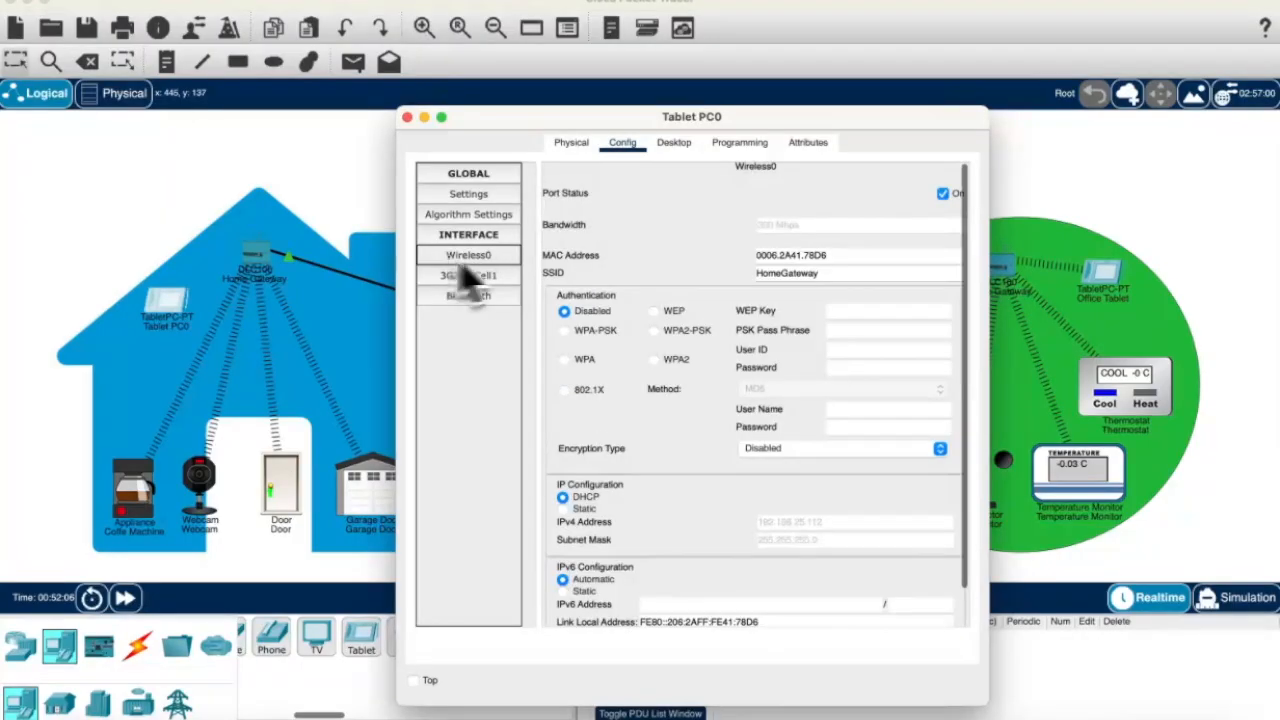
pyautogui.click(700, 331)
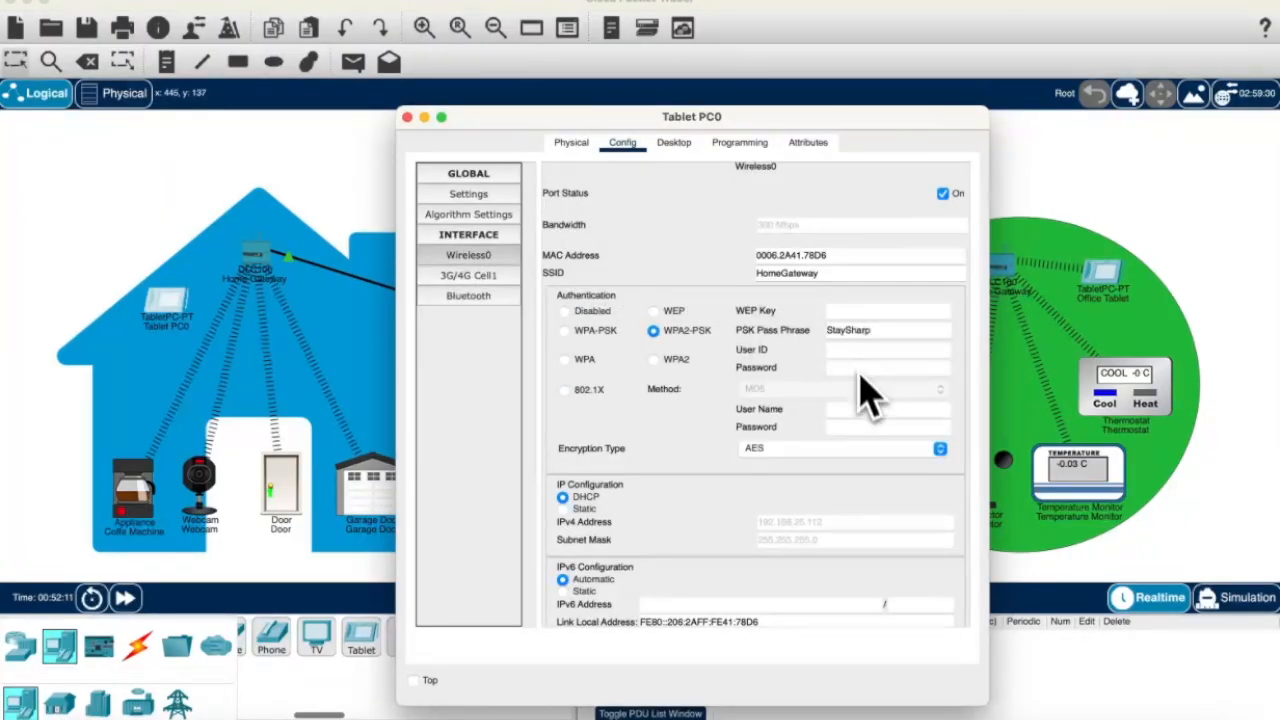
pyautogui.click(407, 117)
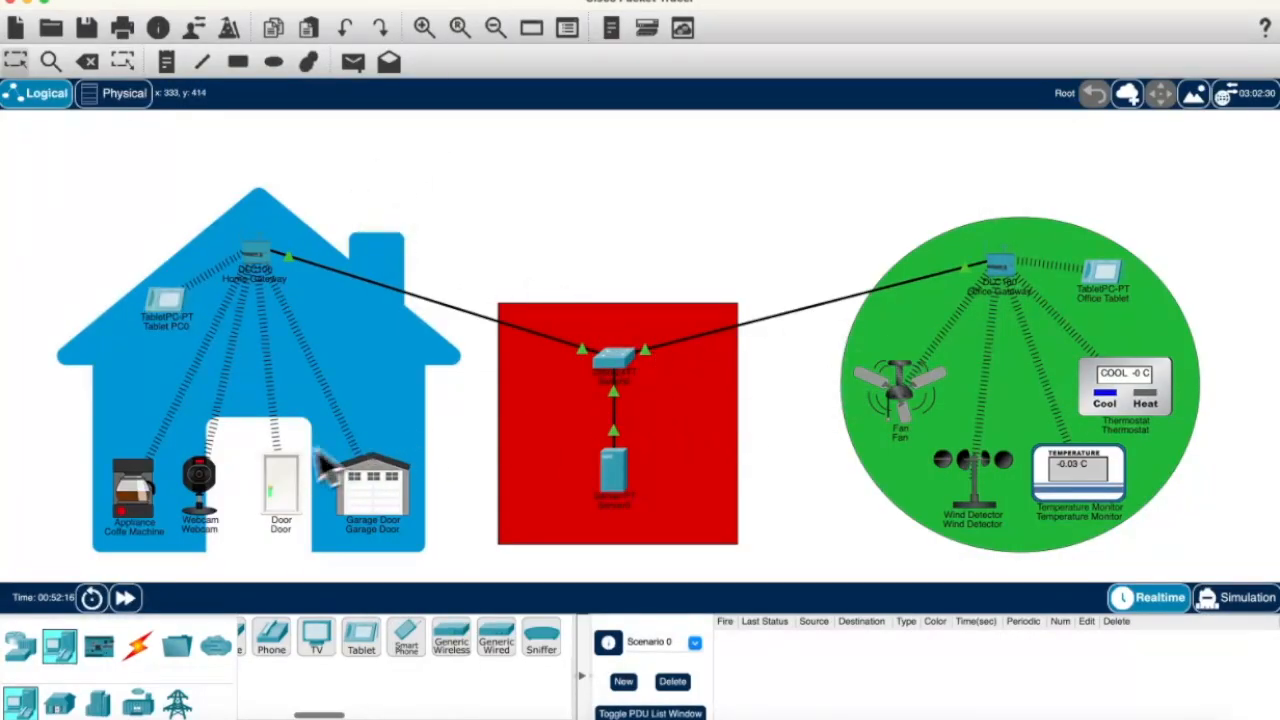
pyautogui.click(281, 485)
pyautogui.click(491, 277)
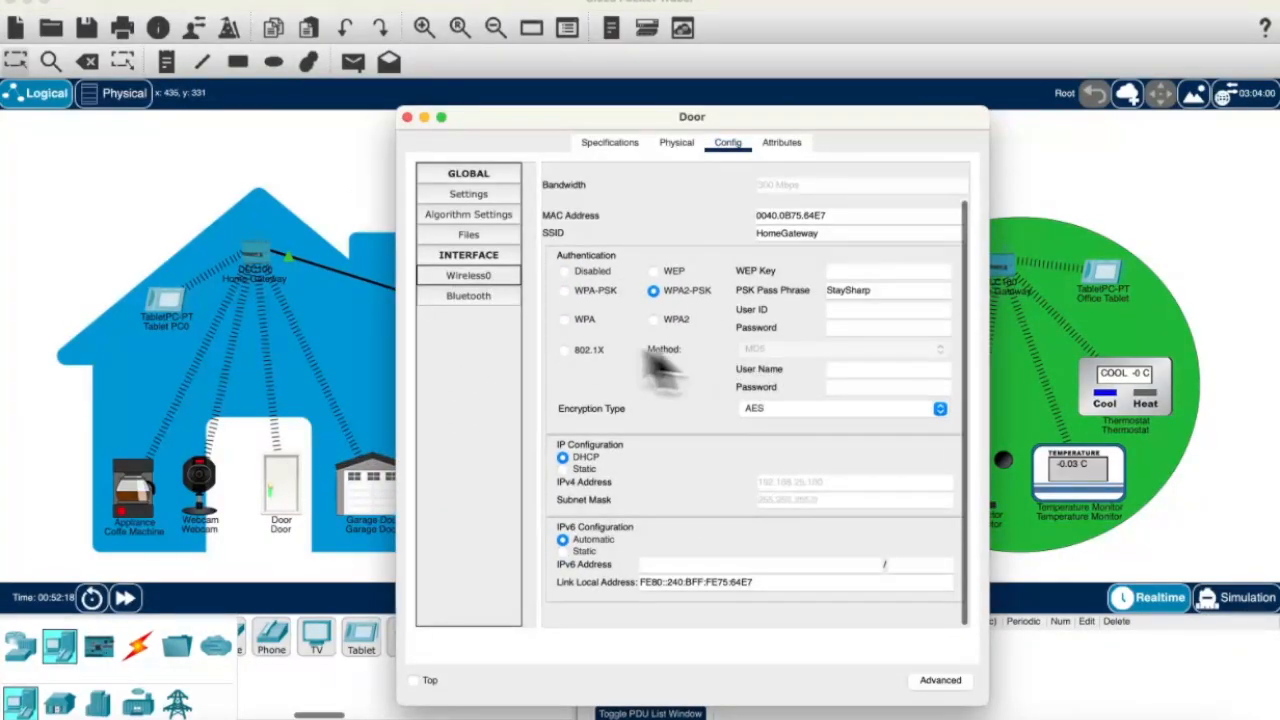
pyautogui.click(468, 295)
pyautogui.click(468, 193)
pyautogui.scroll(-2, 680, 325)
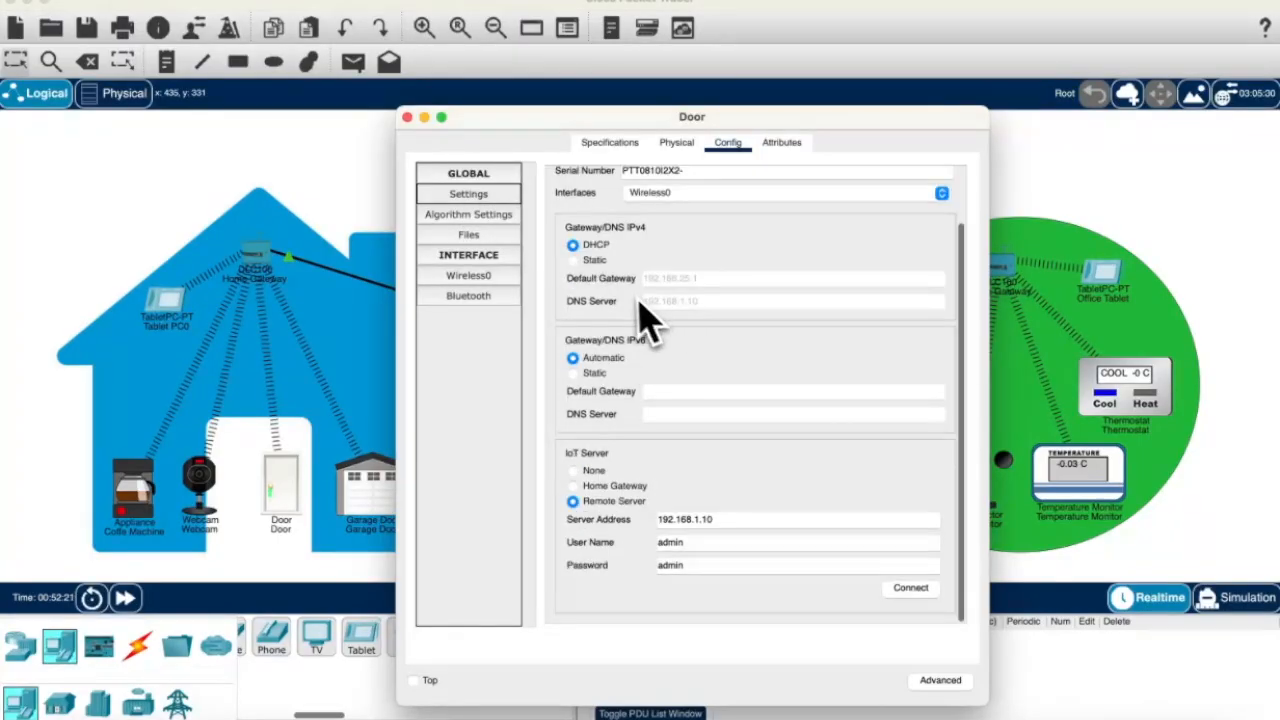
pyautogui.click(407, 117)
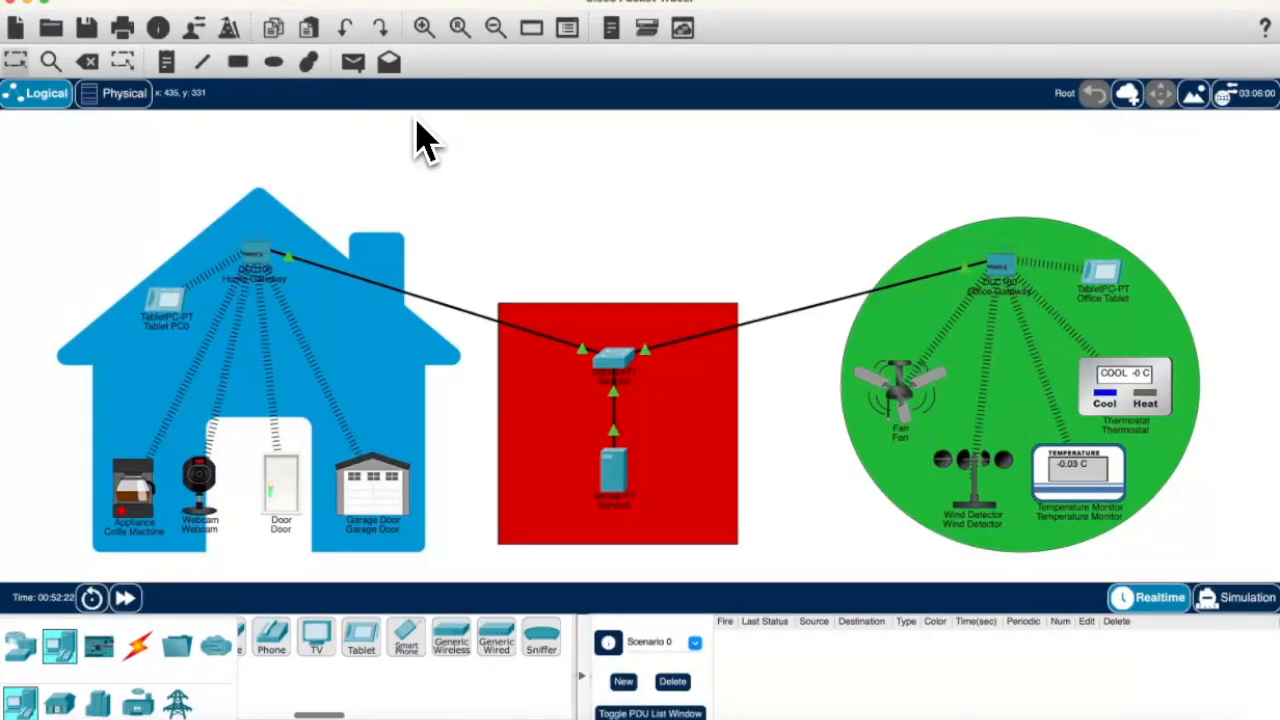
pyautogui.click(616, 440)
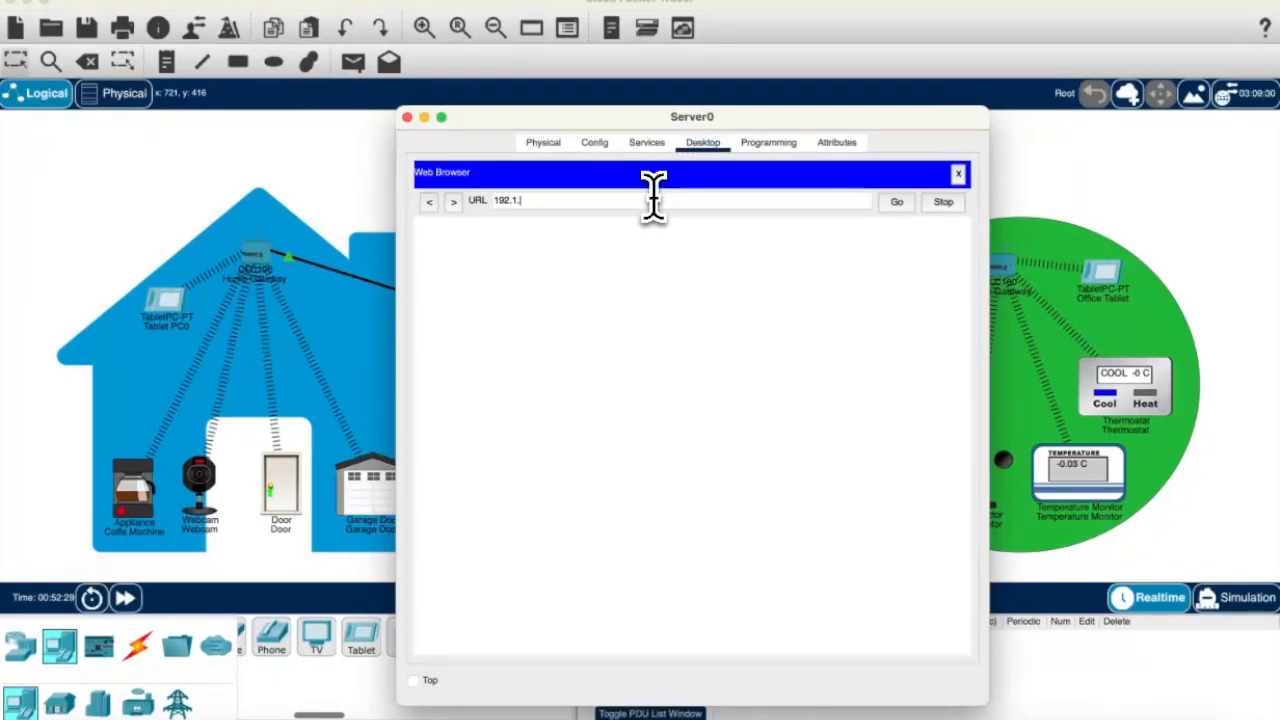
pyautogui.click(652, 195)
pyautogui.write('192.168.1.10')
pyautogui.click(896, 201)
pyautogui.click(724, 292)
pyautogui.write('admin')
pyautogui.press('Tab')
pyautogui.click(692, 366)
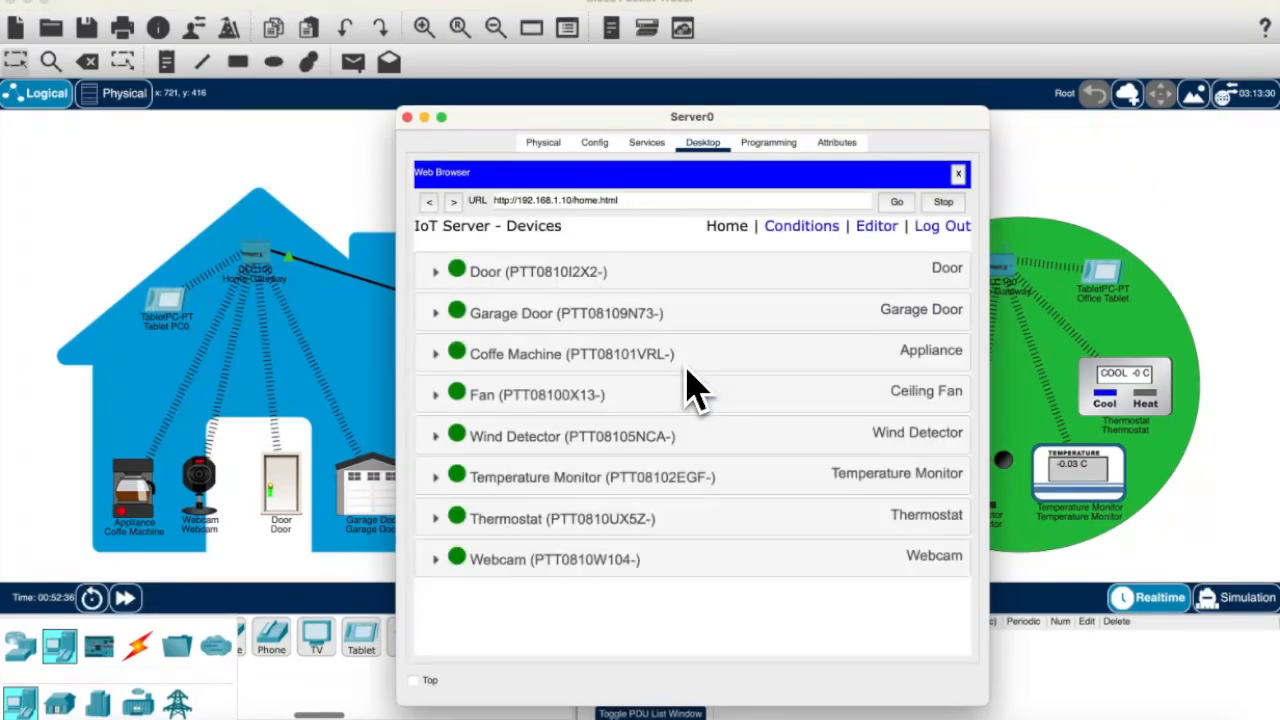
pyautogui.click(408, 118)
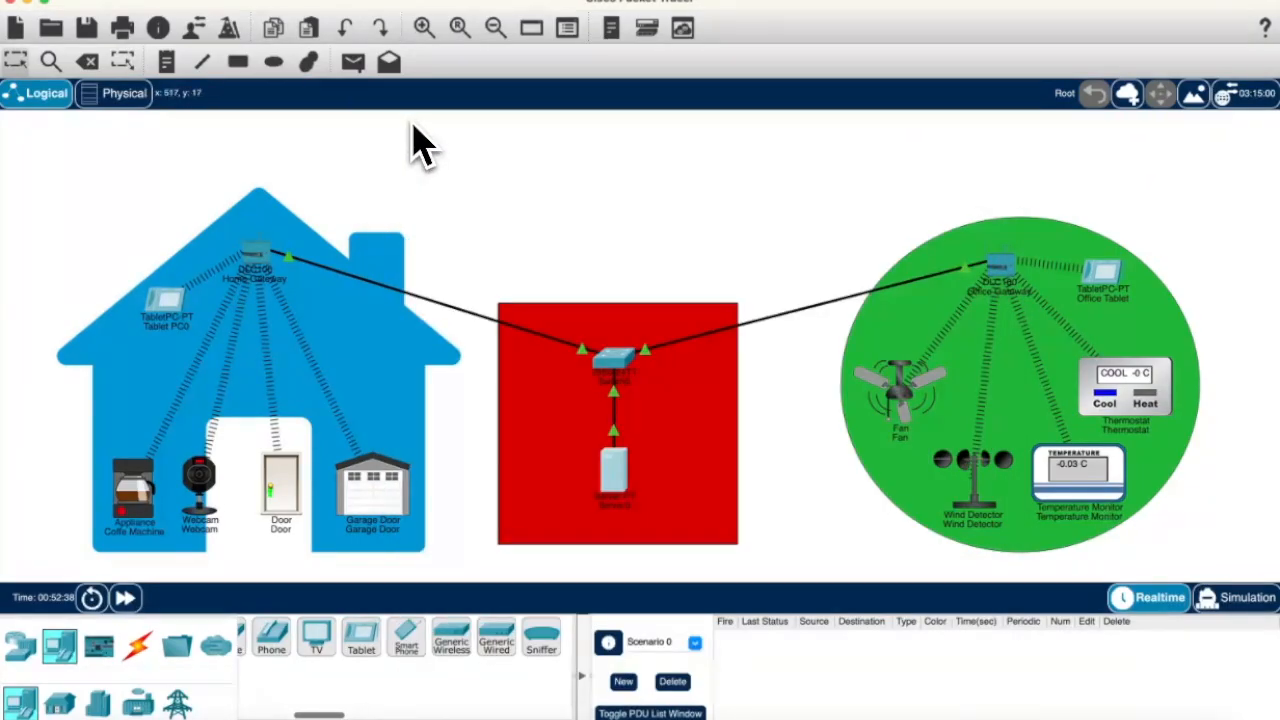
# Step: Secure the Office Gateway's Wi-Fi with WPA2-PSK and a pass phrase
pyautogui.click(1004, 274)
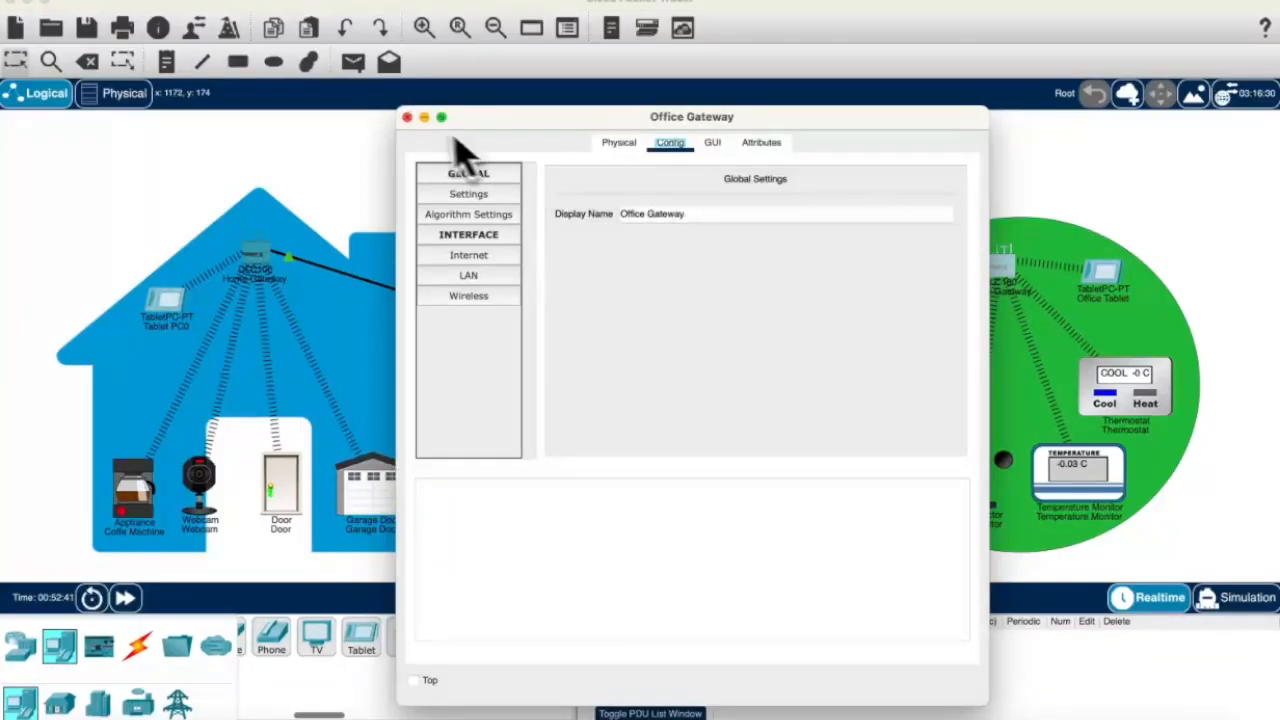
pyautogui.click(469, 275)
pyautogui.click(470, 296)
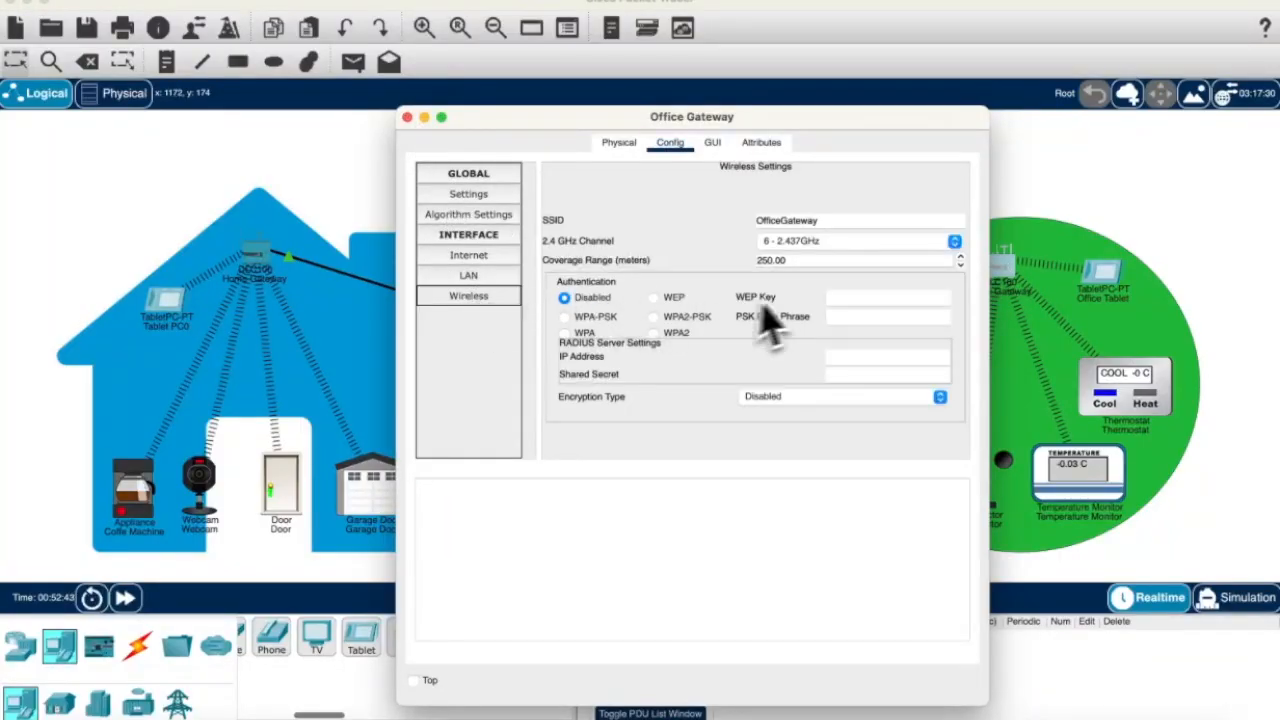
pyautogui.click(680, 317)
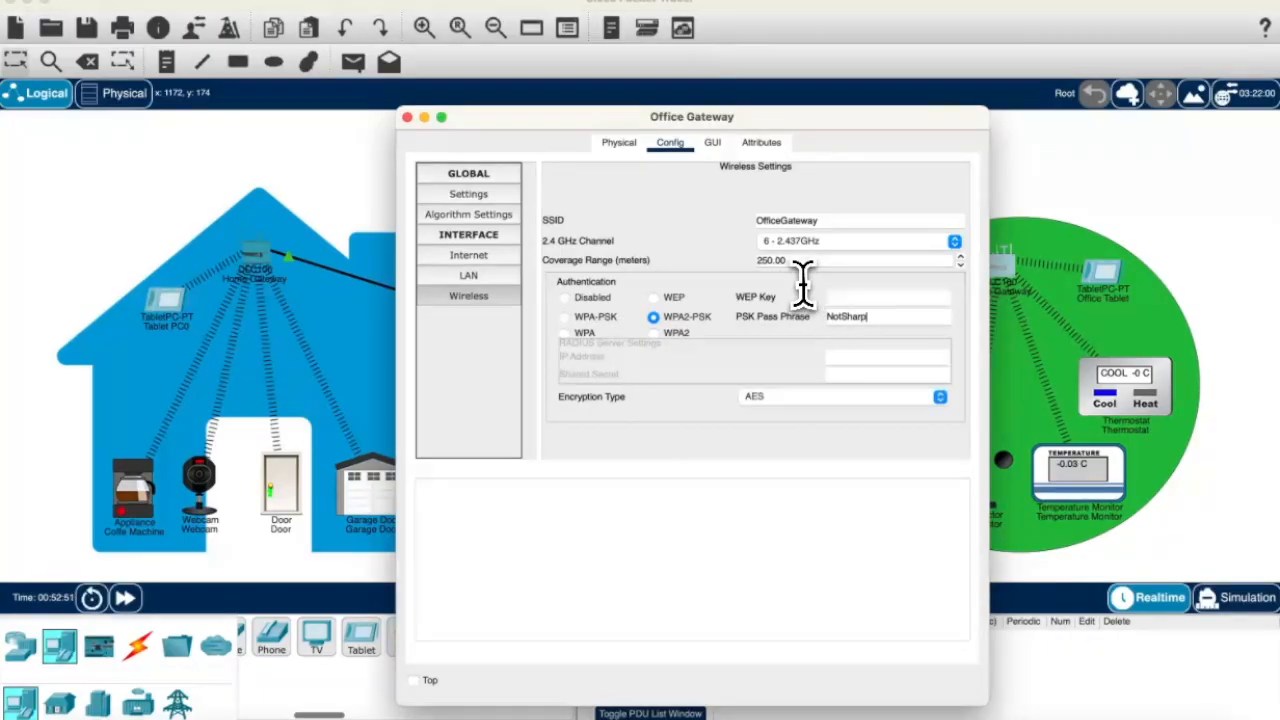
pyautogui.click(407, 117)
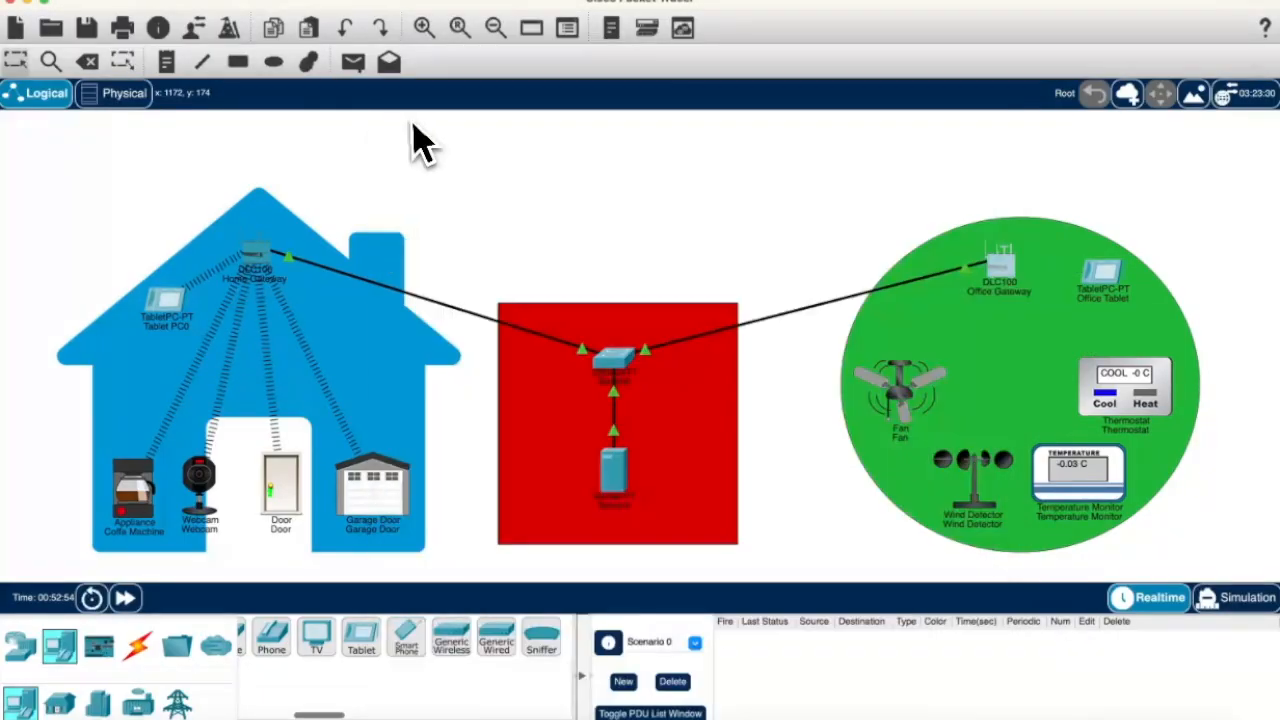
# Step: Set the Fan and Wind Detector wireless to WPA2-PSK with the office pass phrase
pyautogui.click(612, 468)
pyautogui.click(478, 282)
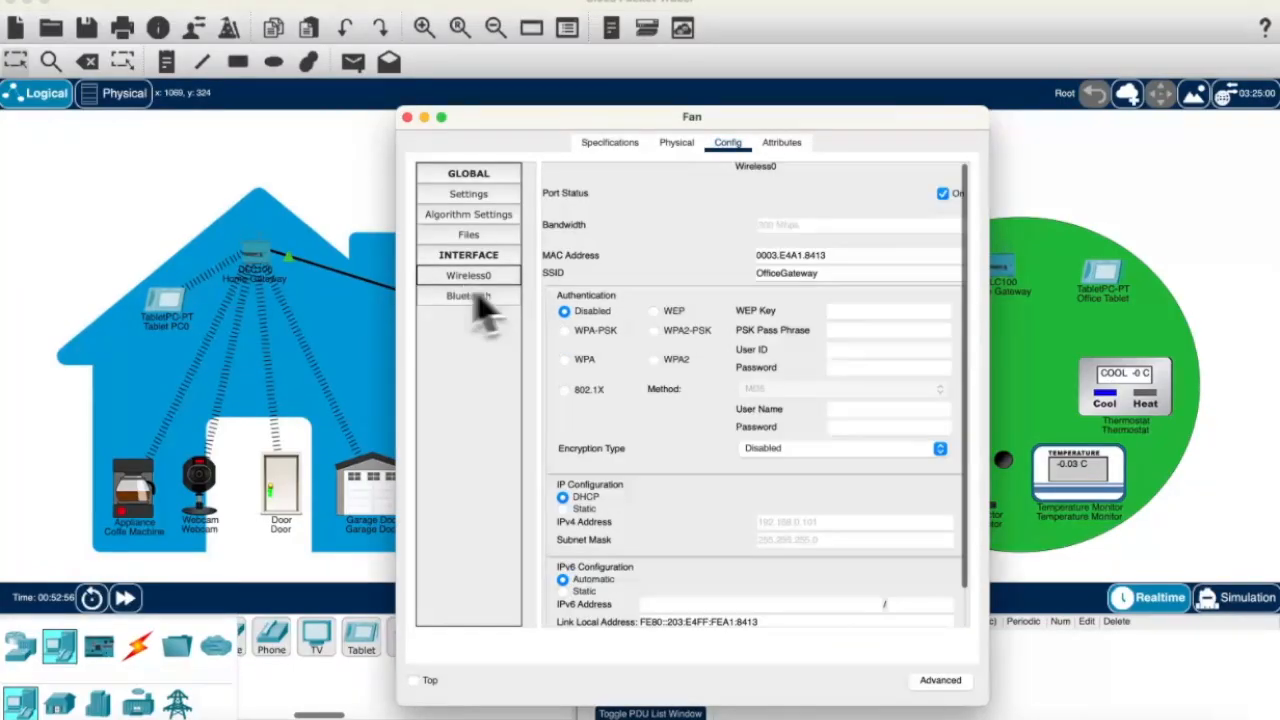
pyautogui.click(655, 331)
pyautogui.click(832, 331)
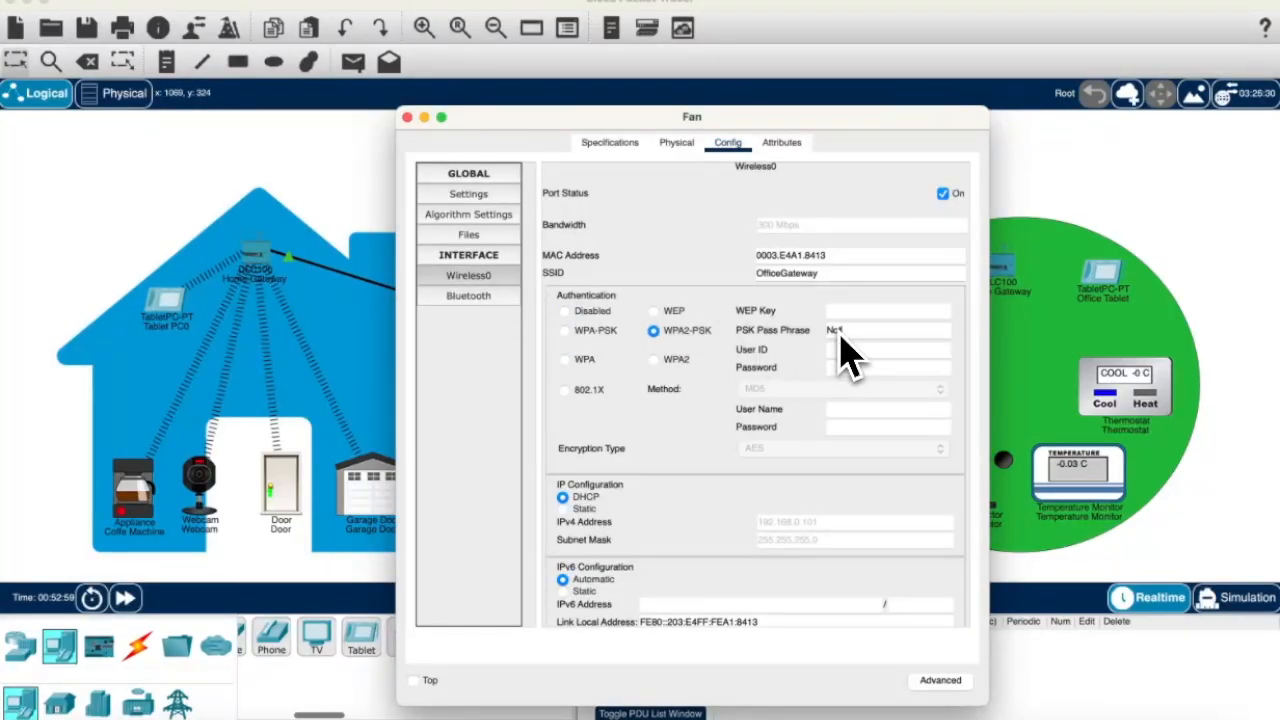
pyautogui.click(407, 117)
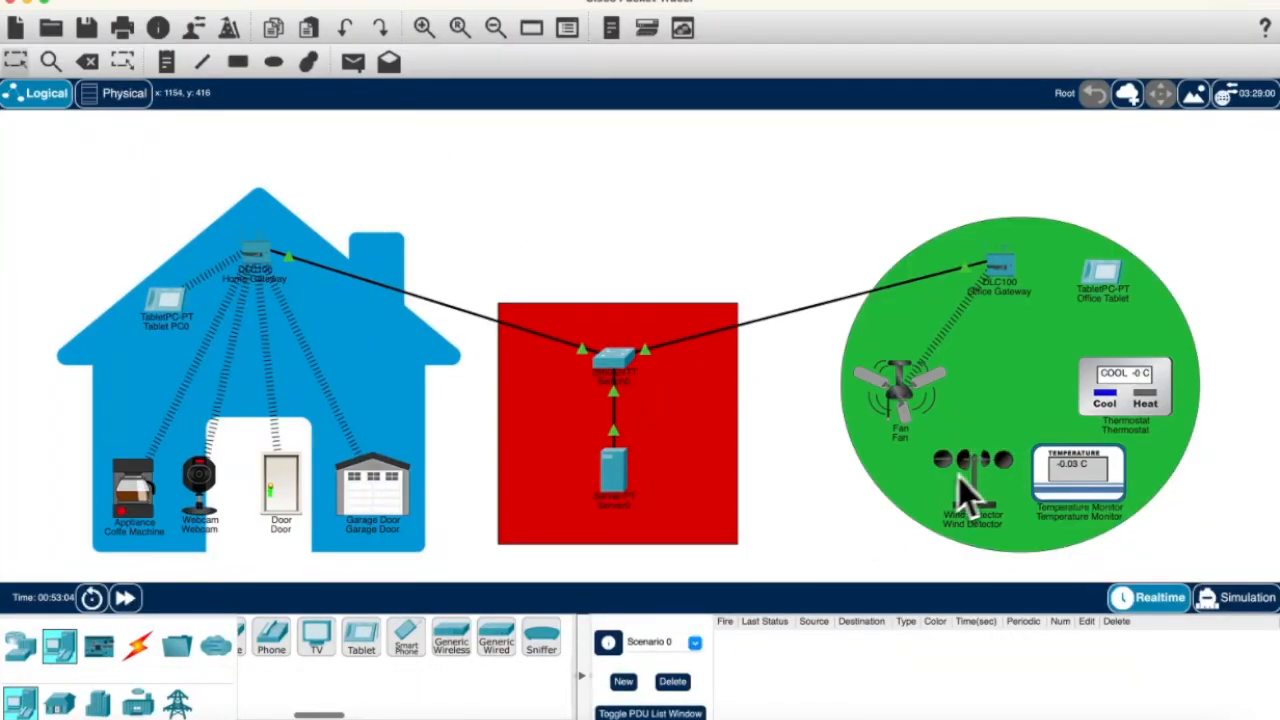
pyautogui.click(958, 477)
pyautogui.click(500, 282)
pyautogui.click(653, 330)
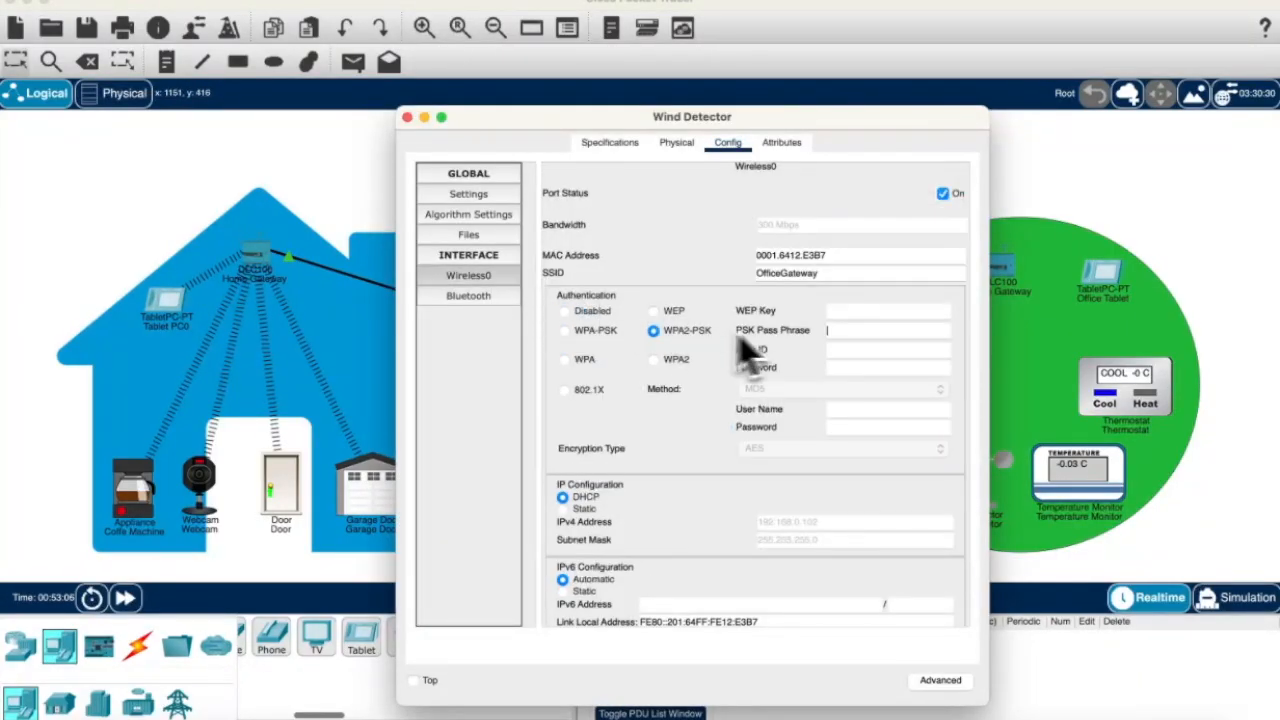
pyautogui.write('No')
pyautogui.write('tSheep')
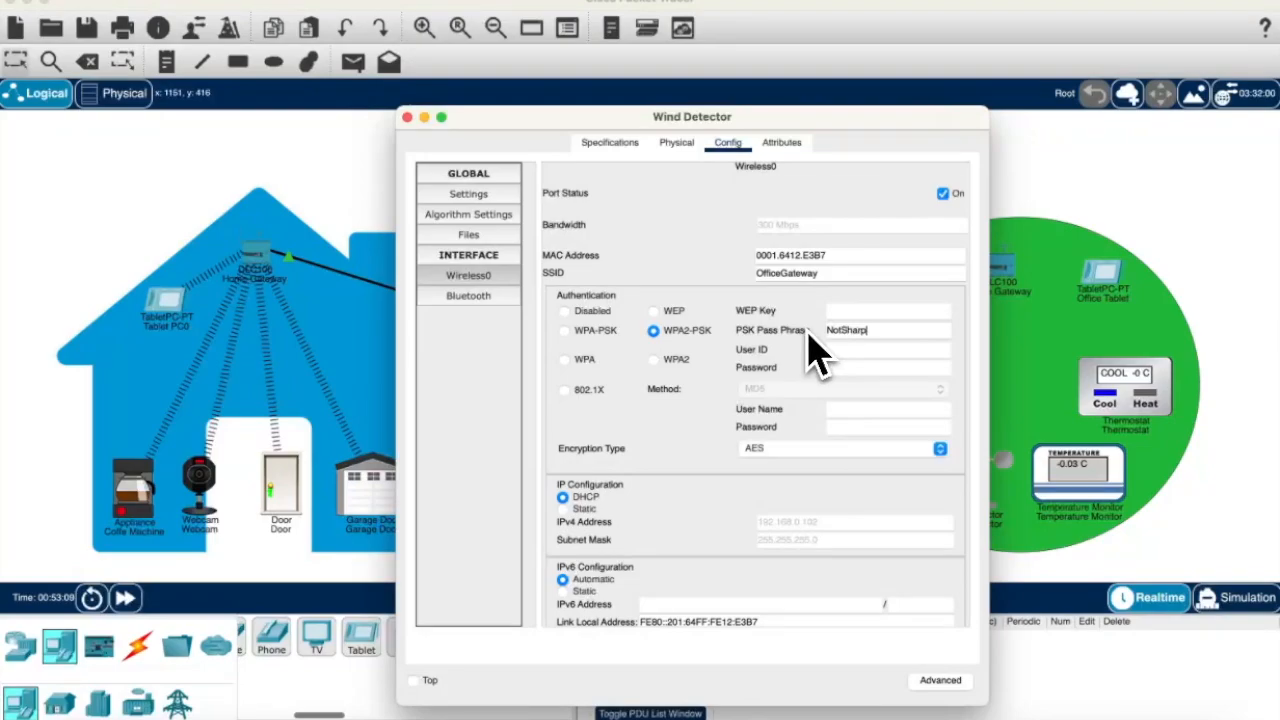
pyautogui.click(407, 117)
# Step: Set the Temperature Monitor's wireless to WPA2-PSK with the office pass phrase and verify it
pyautogui.click(1075, 485)
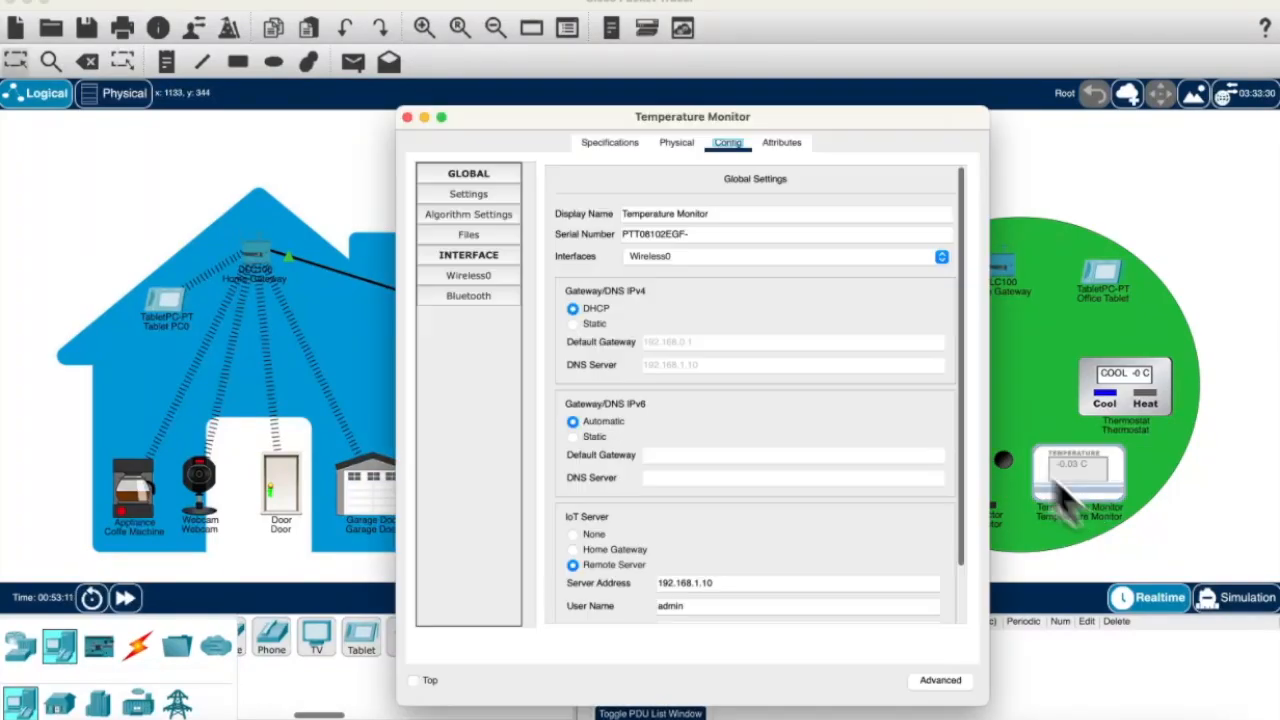
pyautogui.click(500, 282)
pyautogui.click(698, 330)
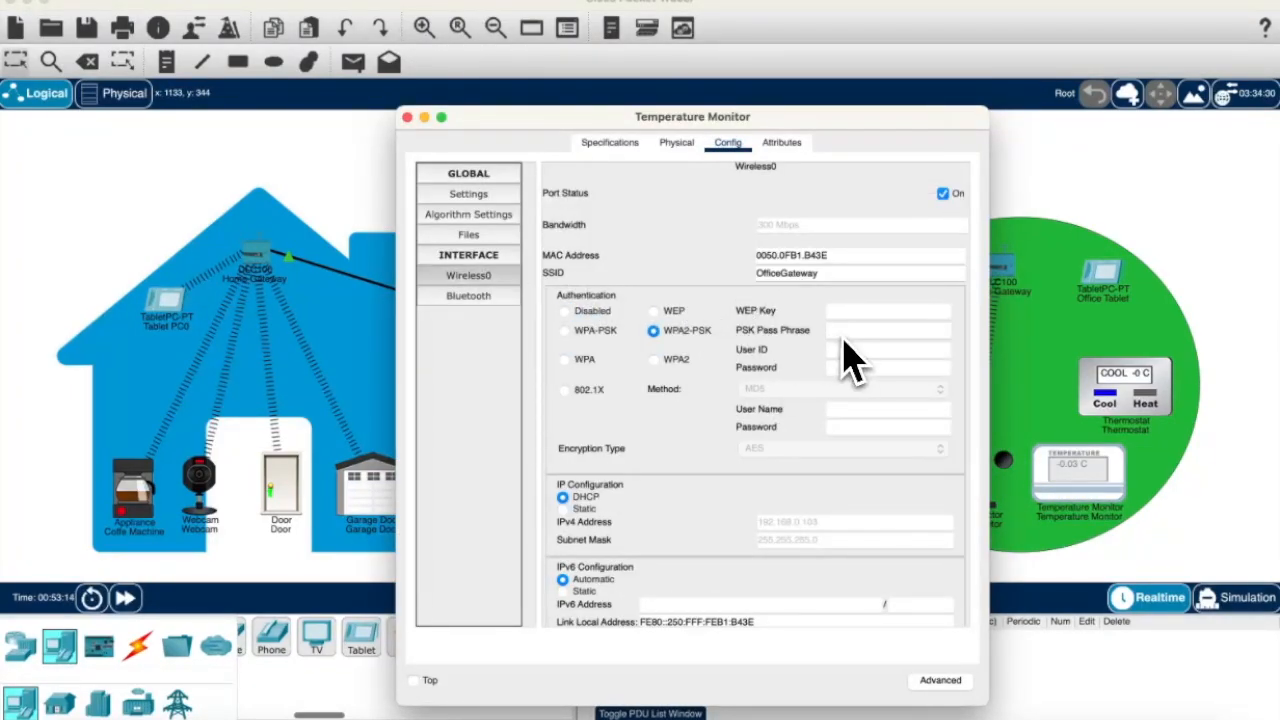
pyautogui.write('NotSharp')
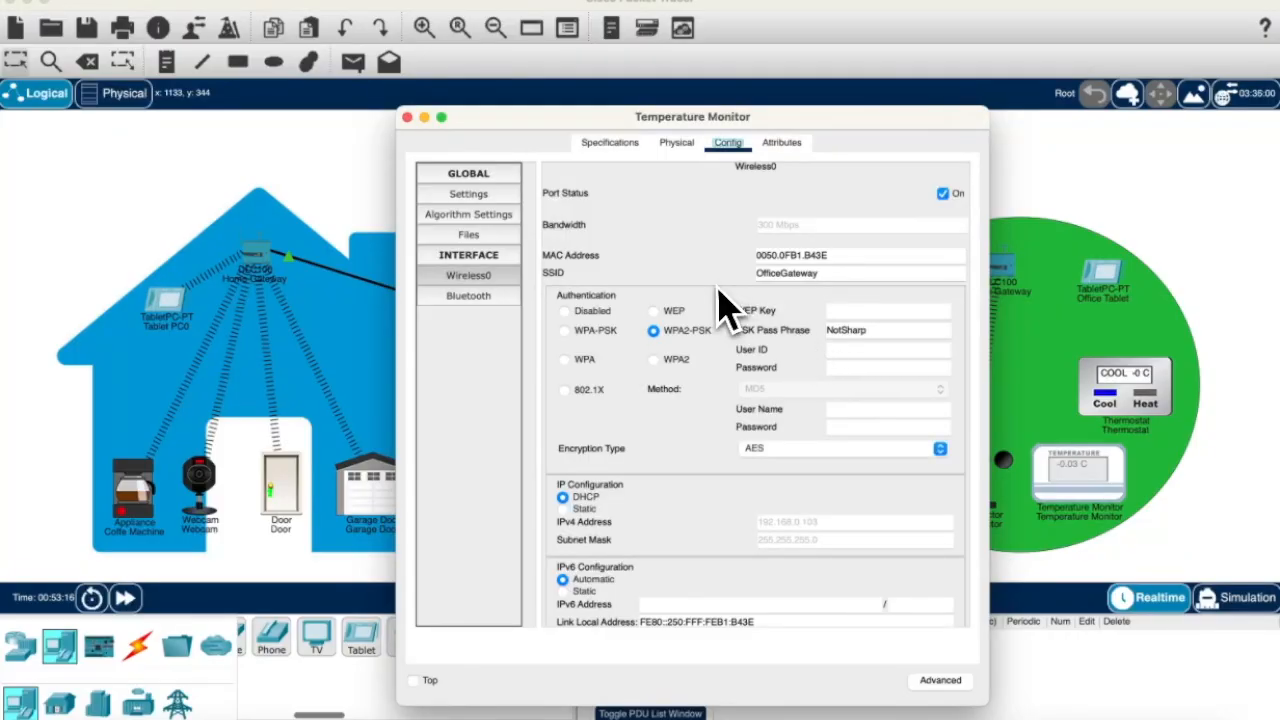
pyautogui.click(407, 117)
pyautogui.click(1075, 485)
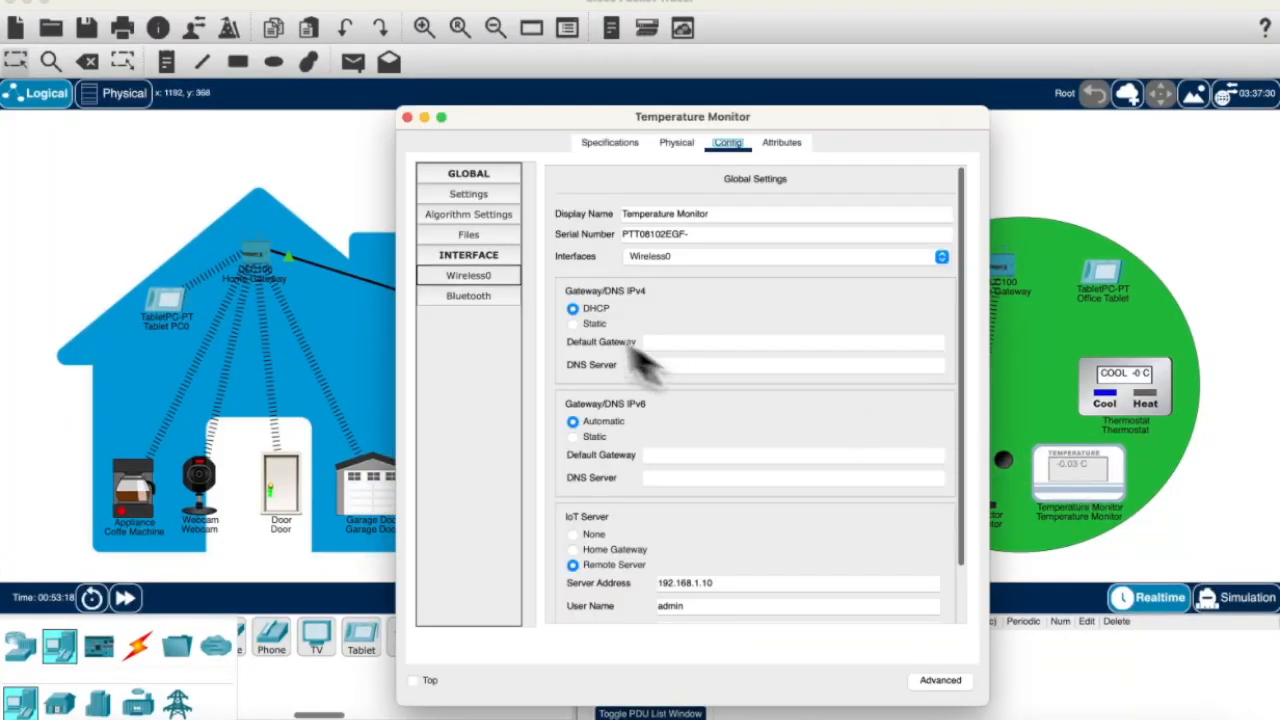
pyautogui.click(495, 278)
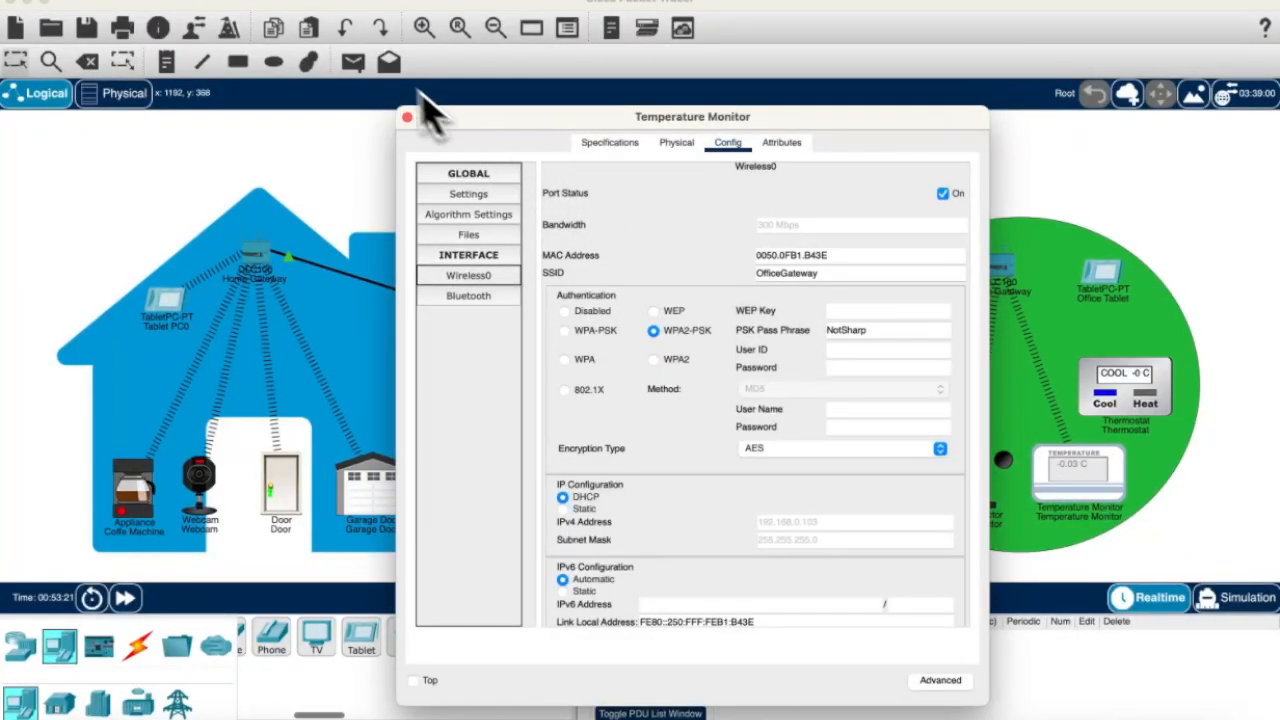
pyautogui.click(407, 117)
# Step: Set the Thermostat and Office Tablet wireless to WPA2-PSK with the office pass phrase
pyautogui.click(1118, 390)
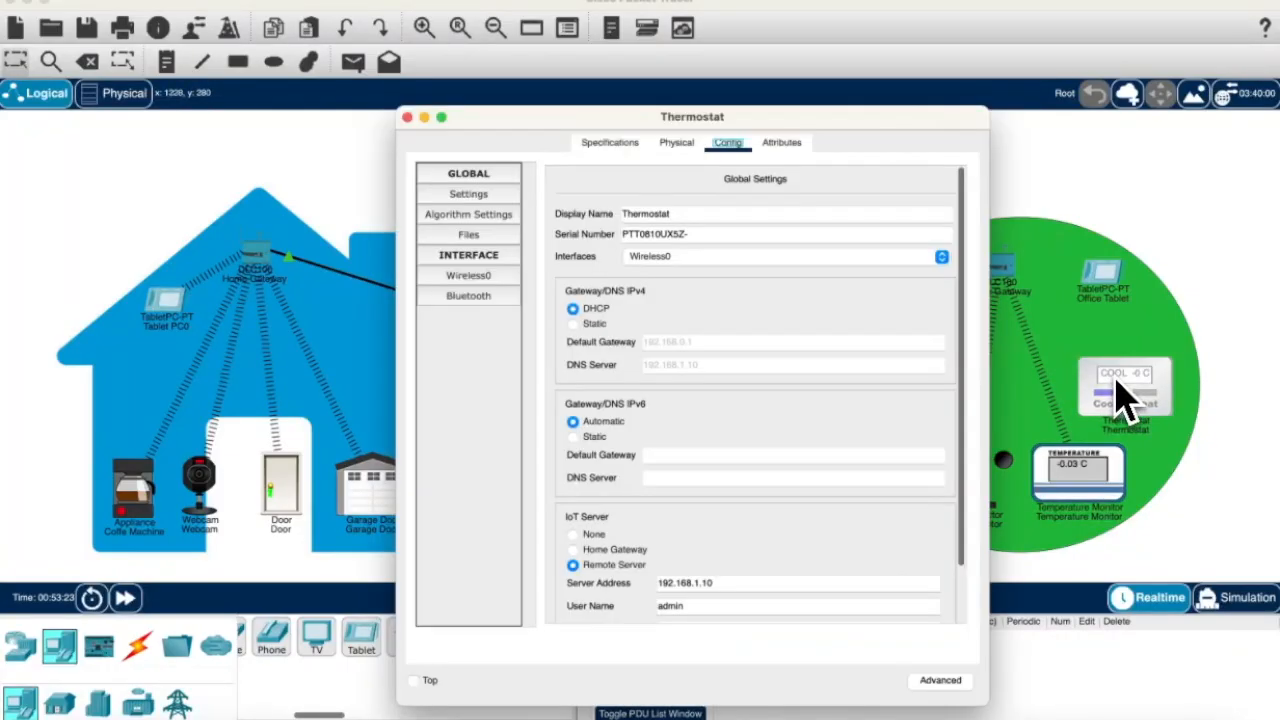
pyautogui.click(512, 278)
pyautogui.click(690, 333)
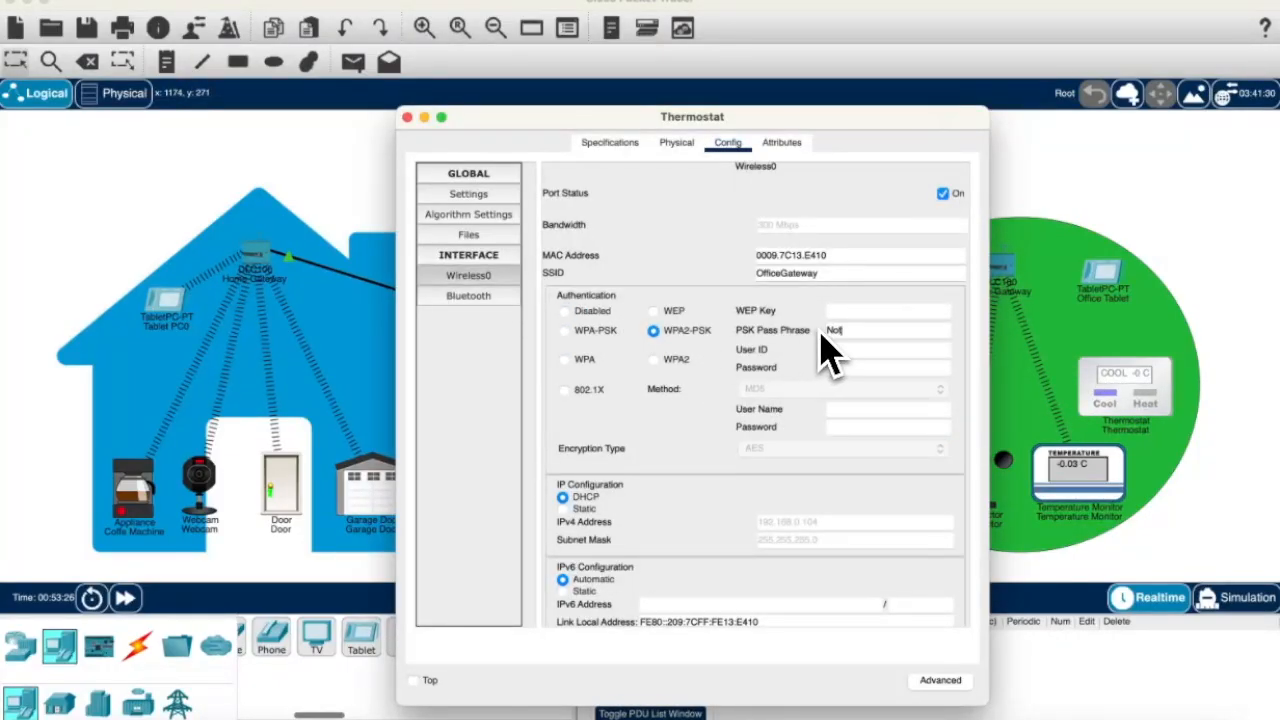
pyautogui.click(407, 117)
pyautogui.click(1090, 300)
pyautogui.click(468, 255)
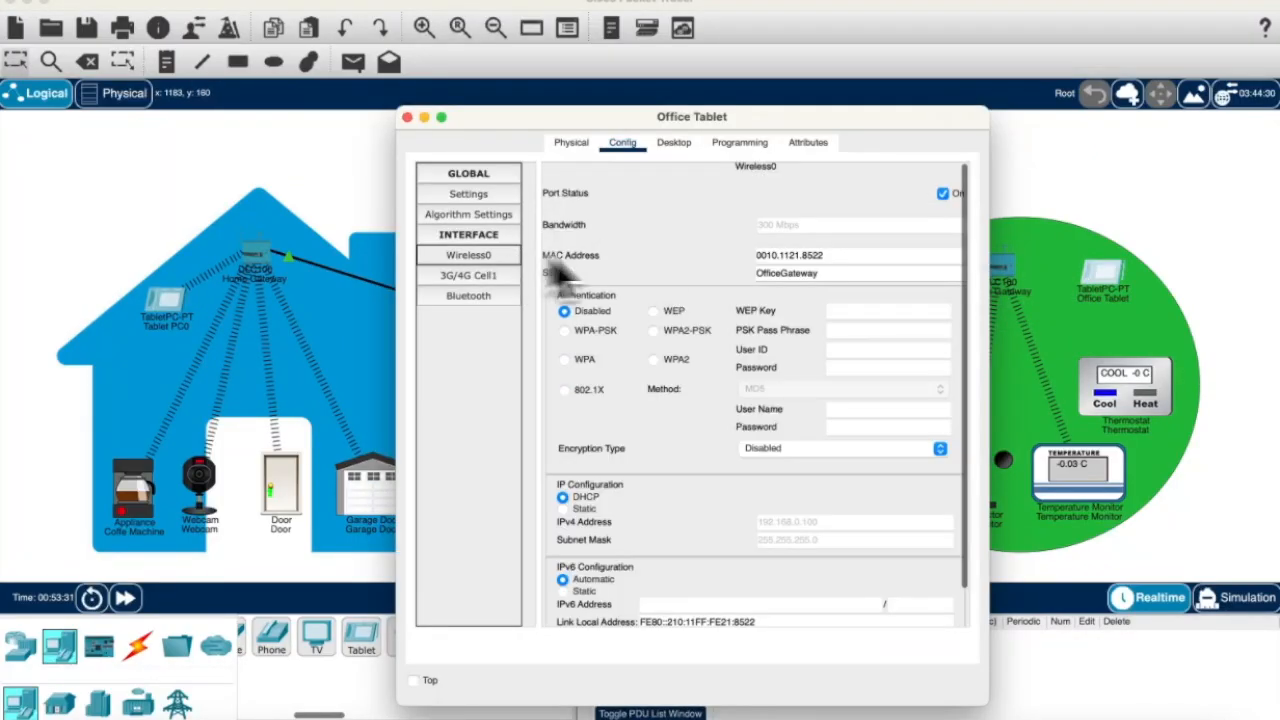
pyautogui.click(655, 331)
pyautogui.write('NotSharp')
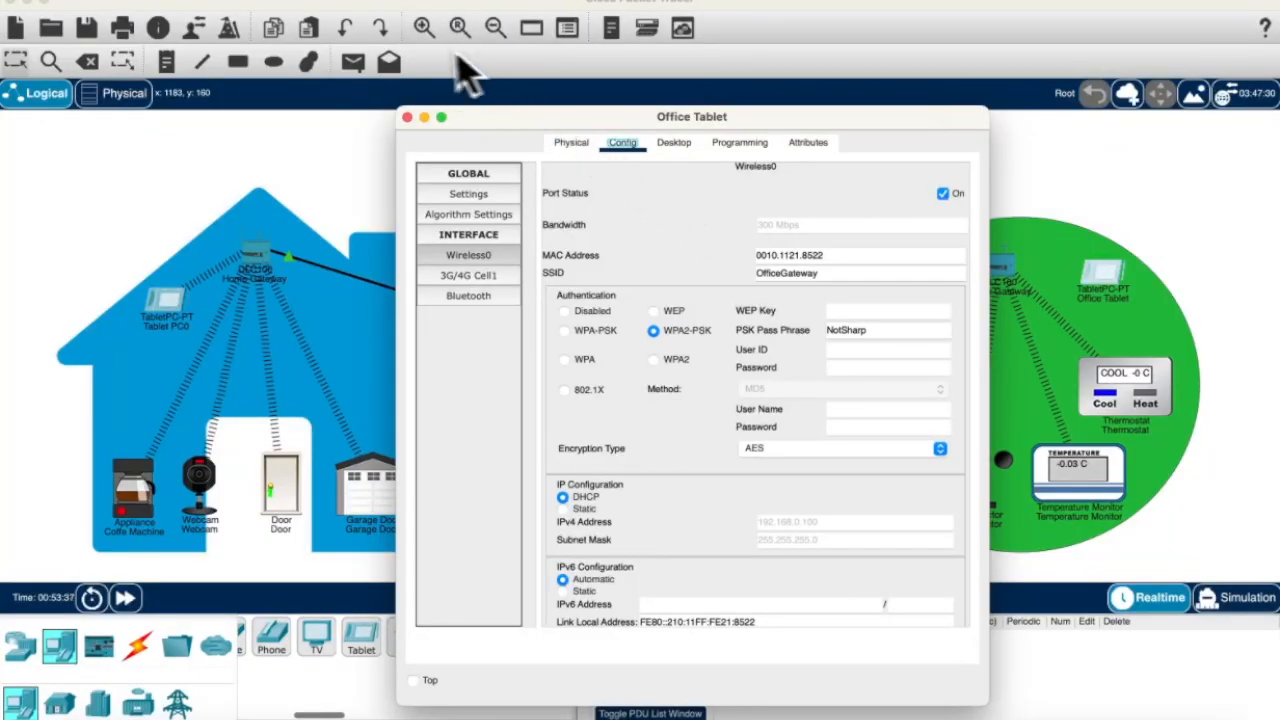
pyautogui.click(407, 117)
# Step: Sign in to the IoT dashboard from Server0's web browser as admin
pyautogui.click(610, 470)
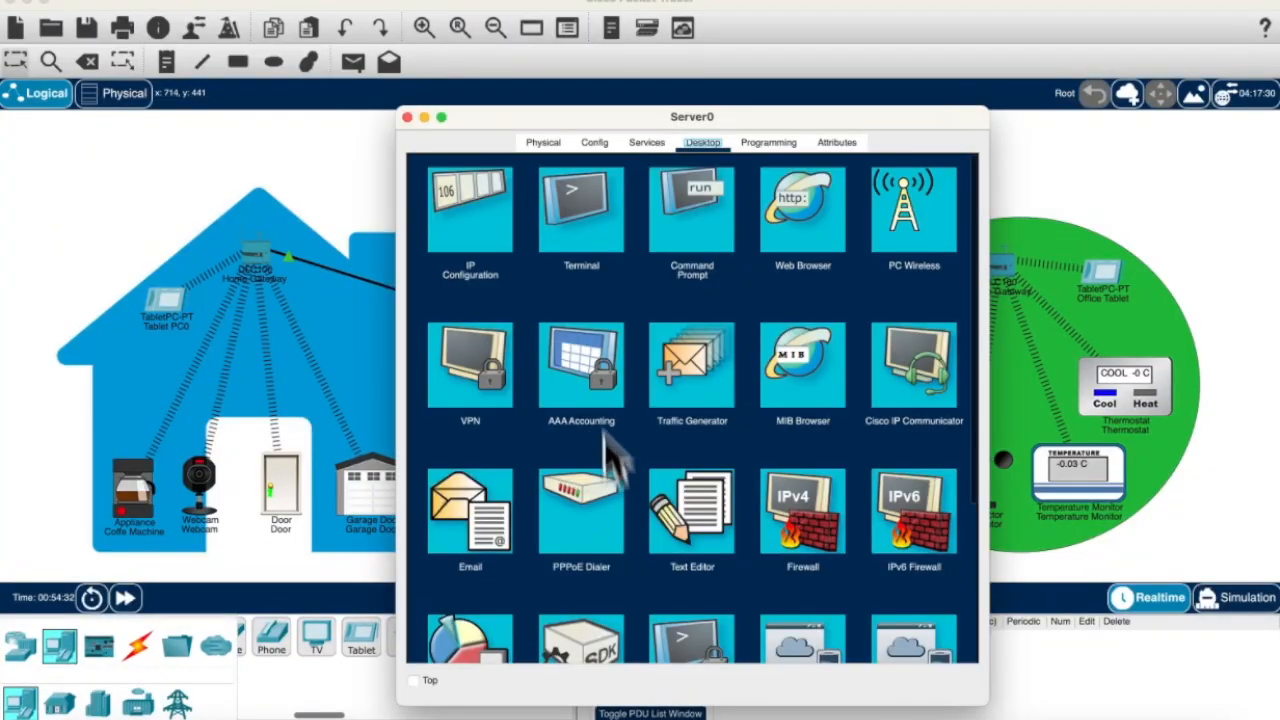
pyautogui.click(800, 215)
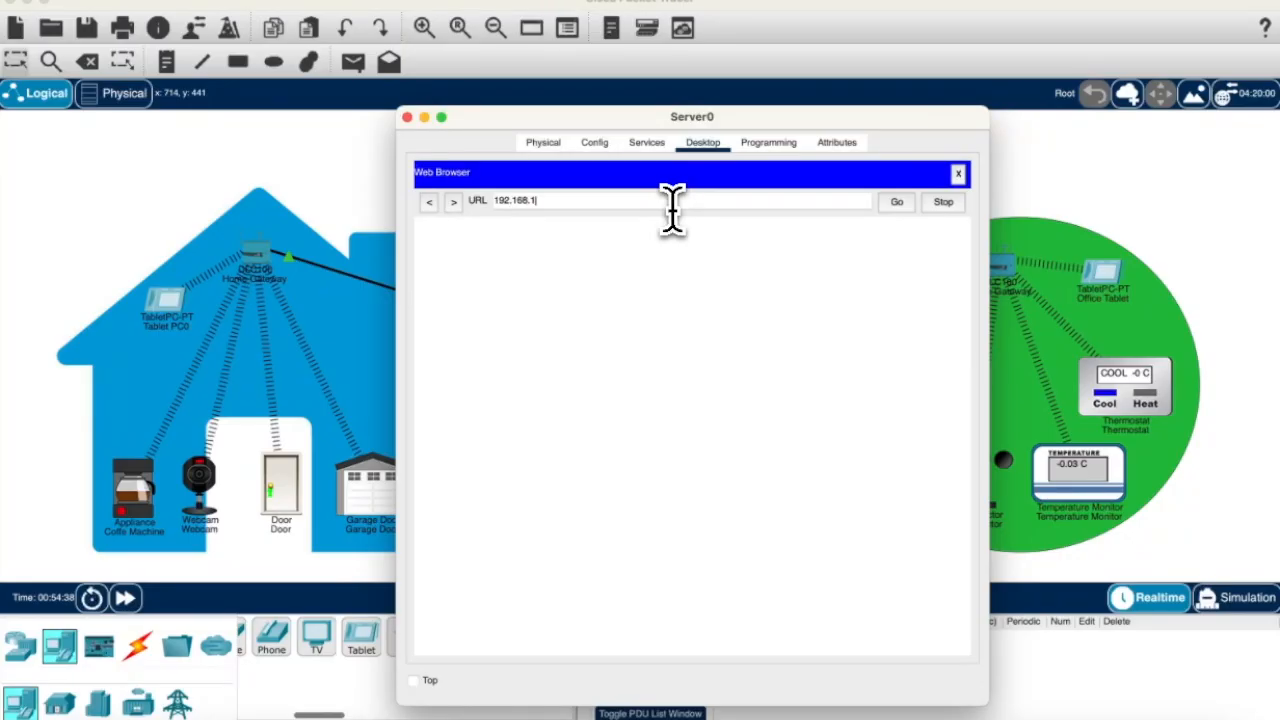
pyautogui.click(896, 201)
pyautogui.click(692, 290)
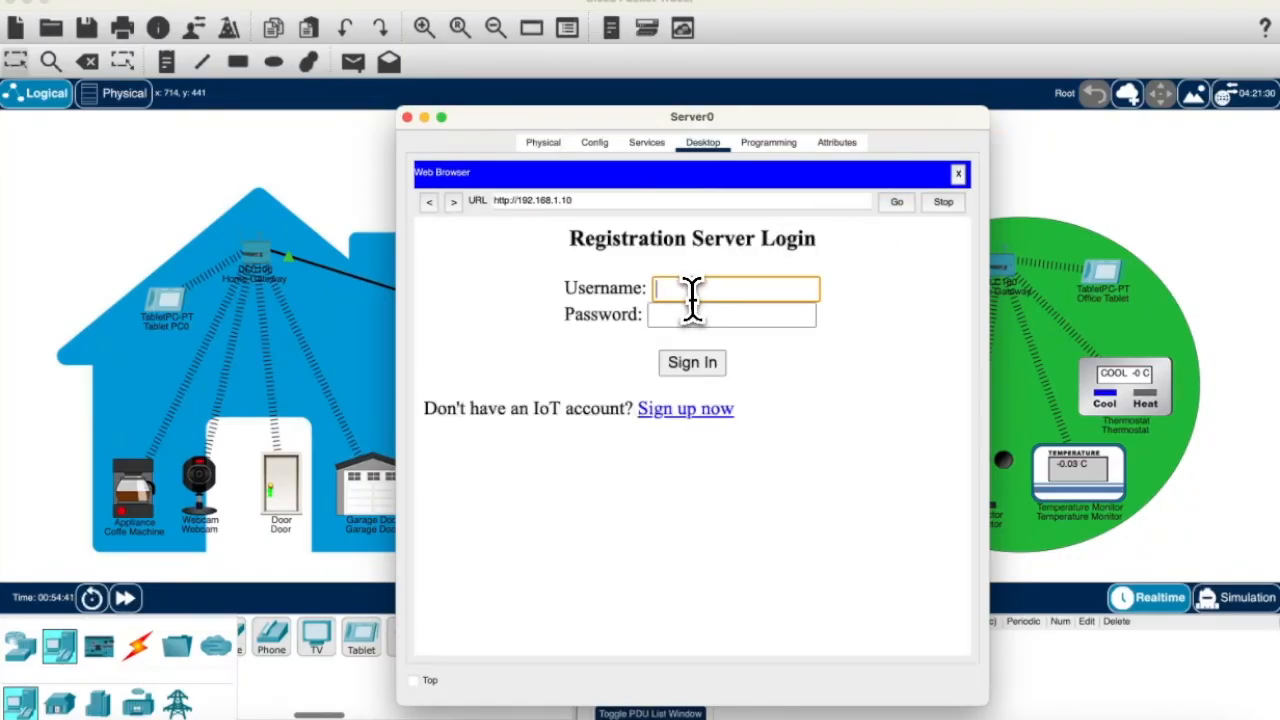
pyautogui.write('admin')
pyautogui.click(694, 316)
pyautogui.write('ad')
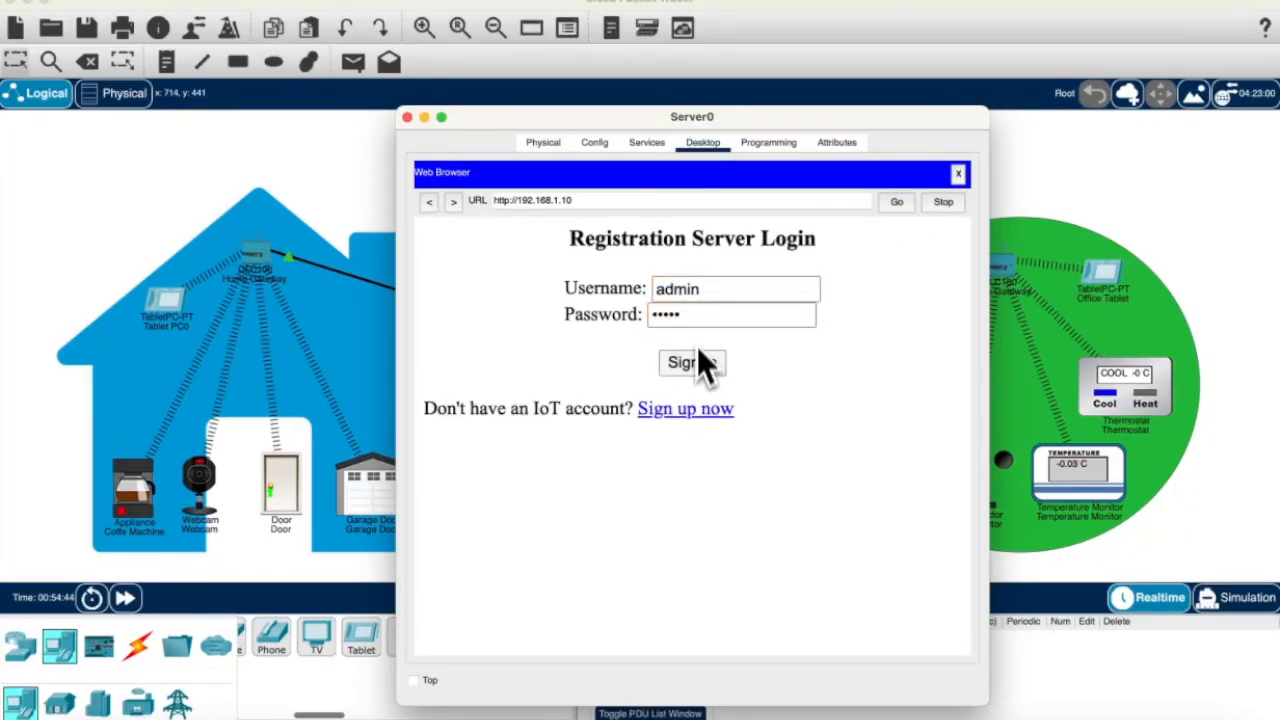
pyautogui.click(698, 355)
# Step: Expand the Webcam and Thermostat controls and toggle the webcam off and back on
pyautogui.click(548, 558)
pyautogui.click(540, 518)
pyautogui.scroll(-5, 535, 560)
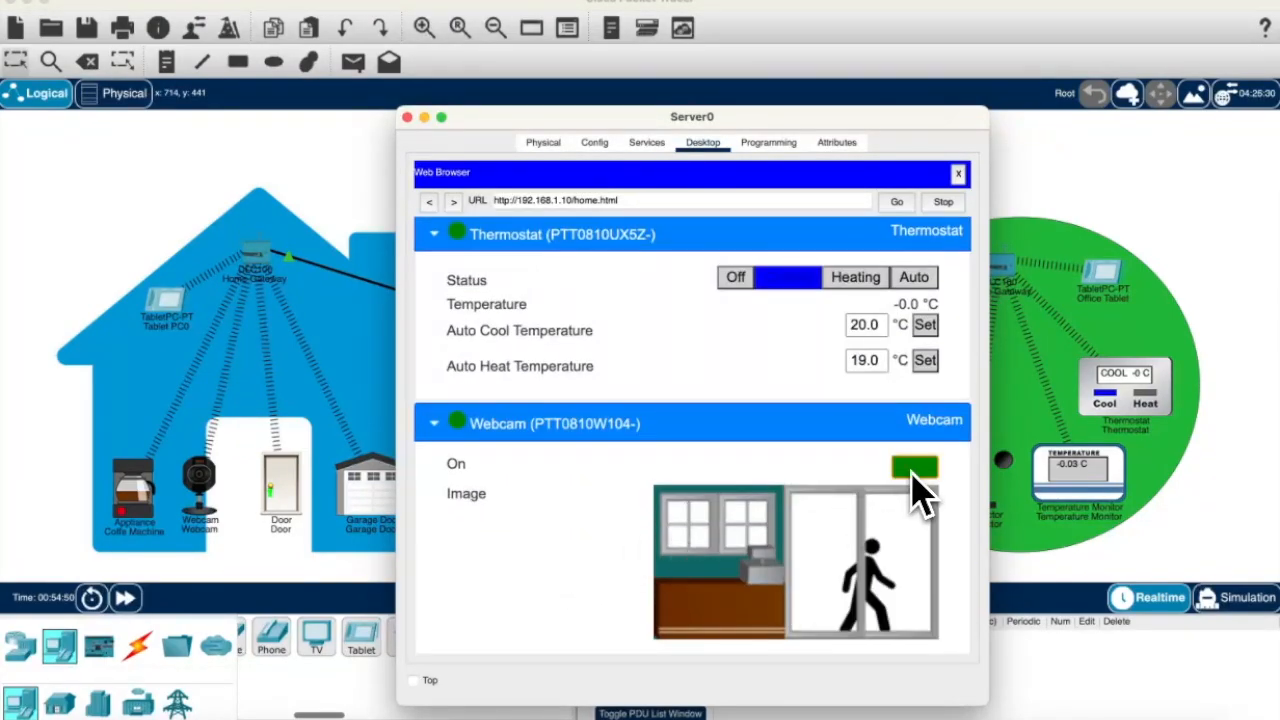
pyautogui.click(915, 468)
pyautogui.click(922, 473)
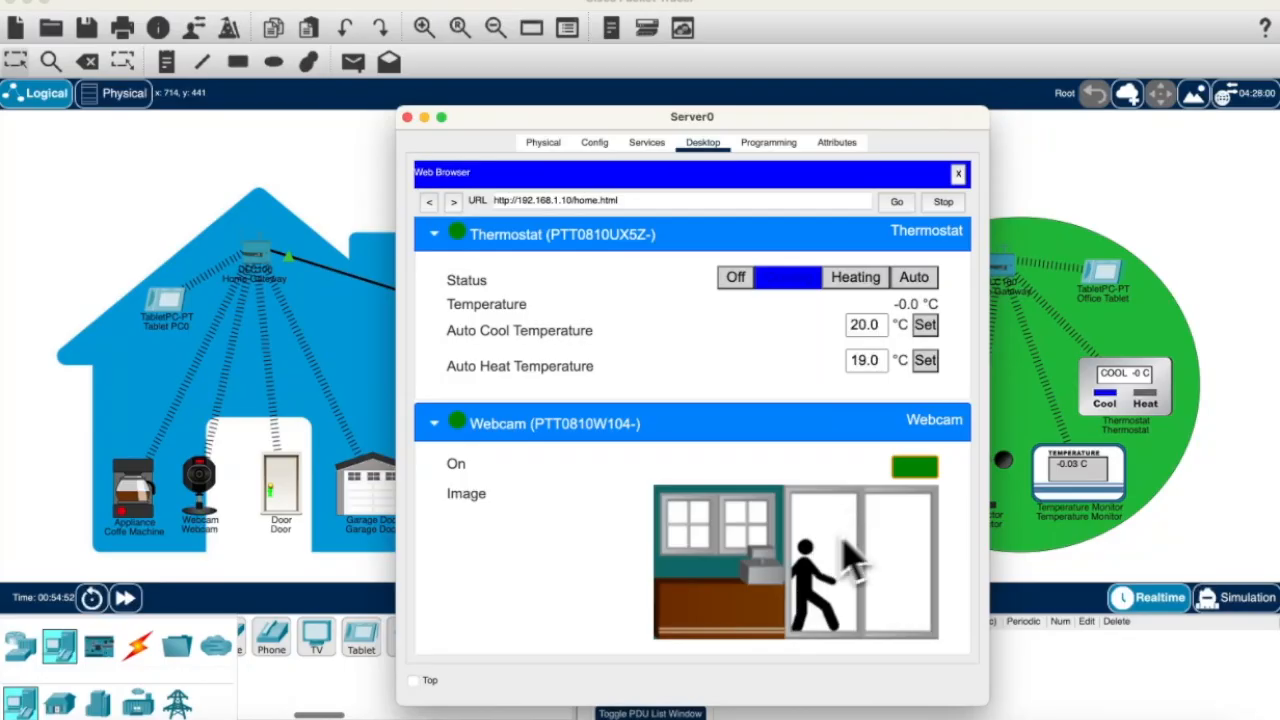
# Step: Switch the thermostat to heating with Auto Cool at 28; the Auto Heat value of 40 is rejected
pyautogui.click(860, 277)
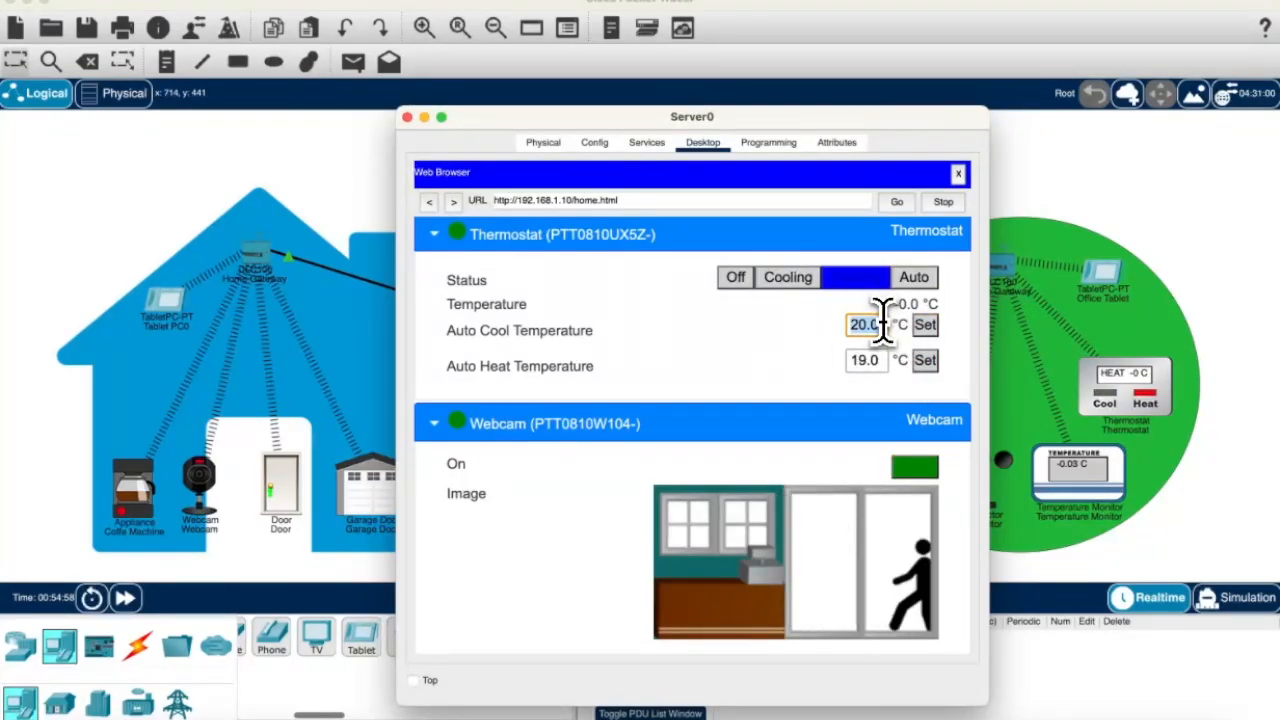
pyautogui.write('28')
pyautogui.click(924, 330)
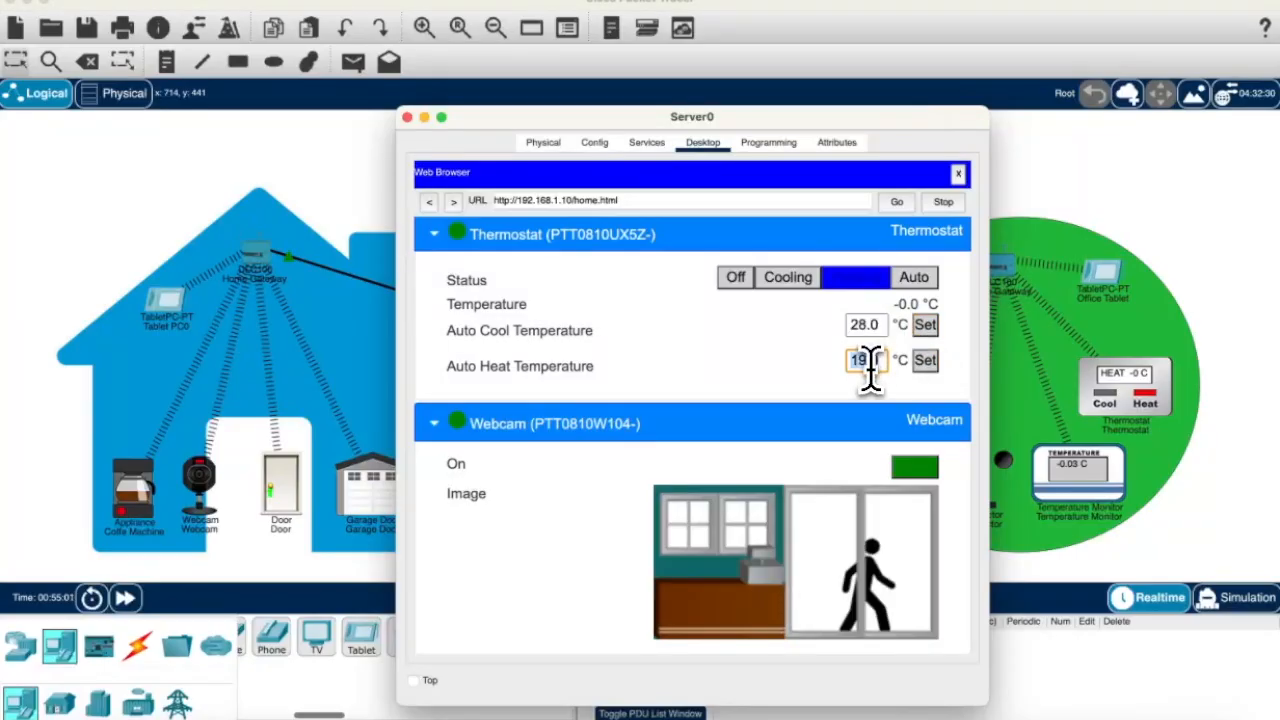
pyautogui.write('40')
pyautogui.click(923, 367)
pyautogui.press('Return')
# Step: Set the fan to Low, then off, and toggle the coffee machine off and back on
pyautogui.scroll(5, 860, 395)
pyautogui.click(764, 420)
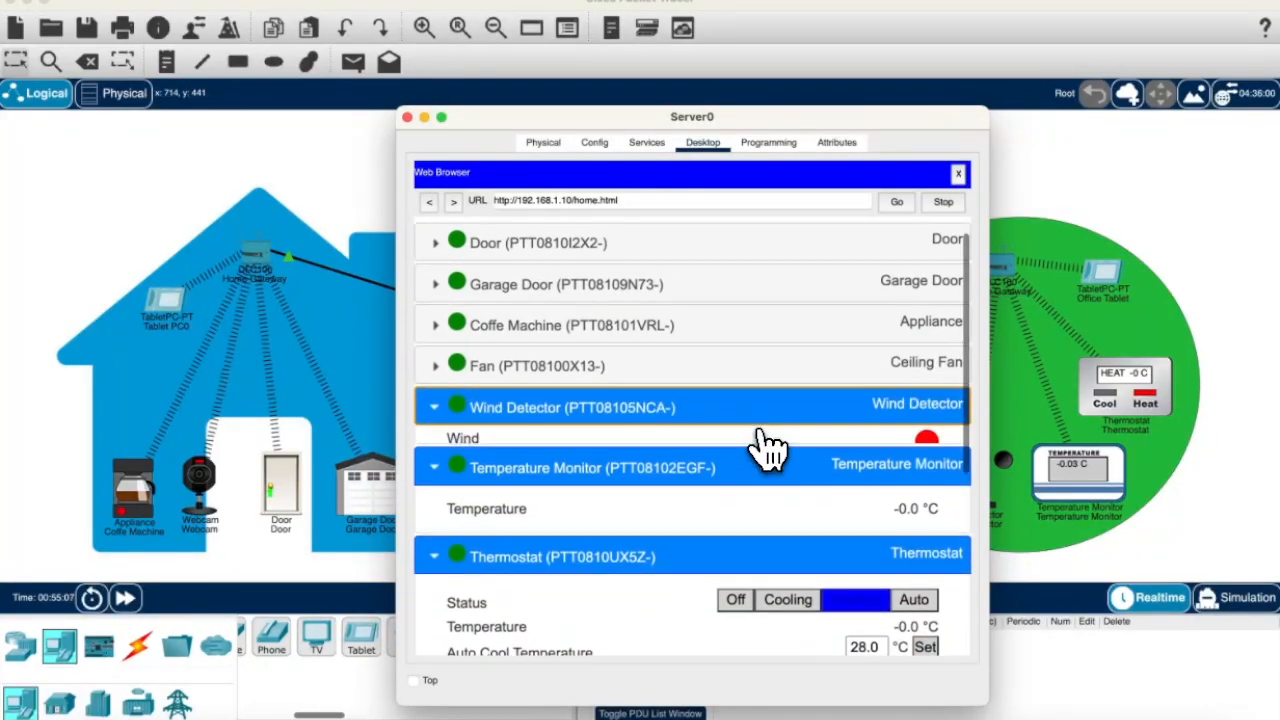
pyautogui.click(916, 371)
pyautogui.click(862, 411)
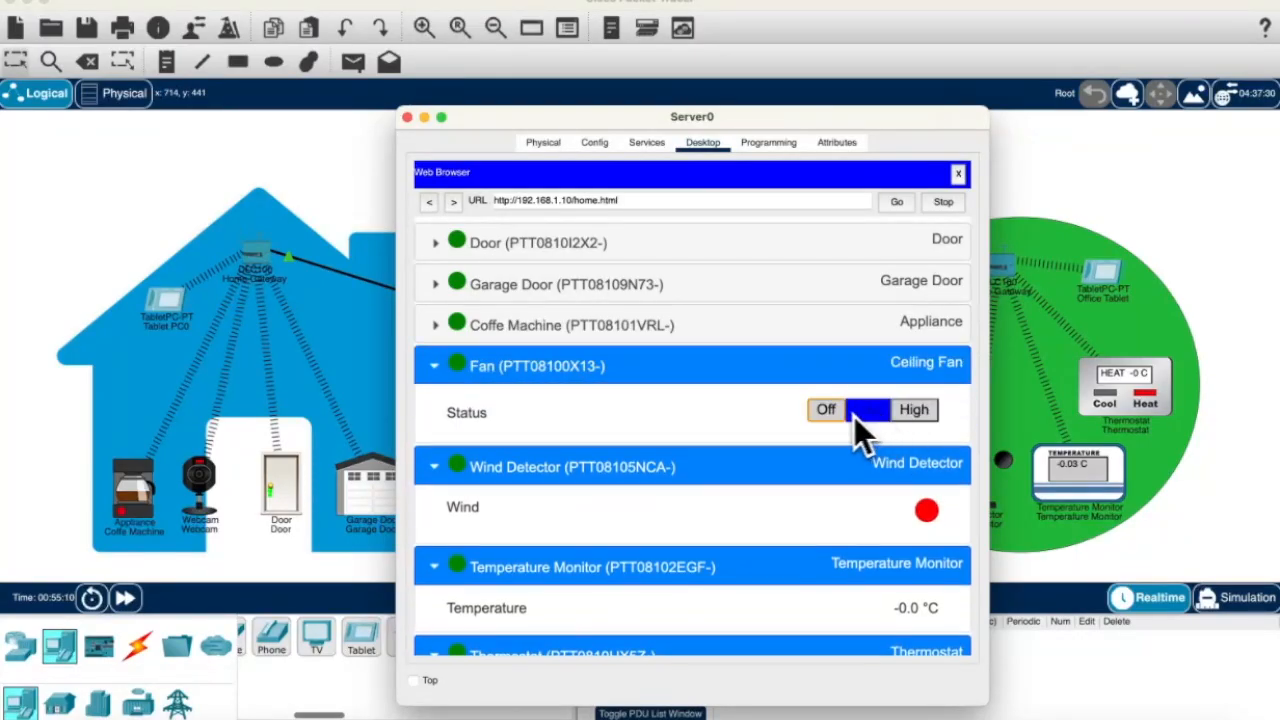
pyautogui.click(828, 411)
pyautogui.click(848, 326)
pyautogui.click(915, 371)
pyautogui.click(915, 372)
# Step: Unlock the door, toggle the garage door on and off, and close Server0's window
pyautogui.click(930, 247)
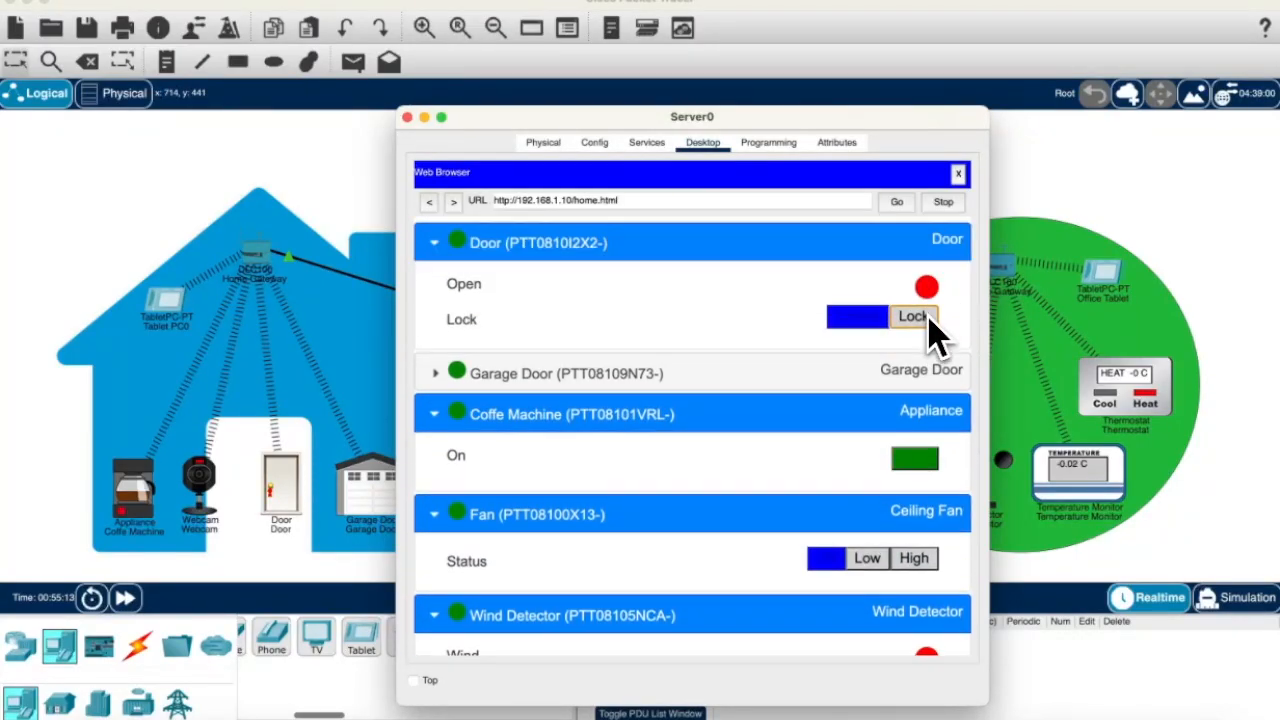
pyautogui.click(912, 318)
pyautogui.click(750, 382)
pyautogui.click(910, 418)
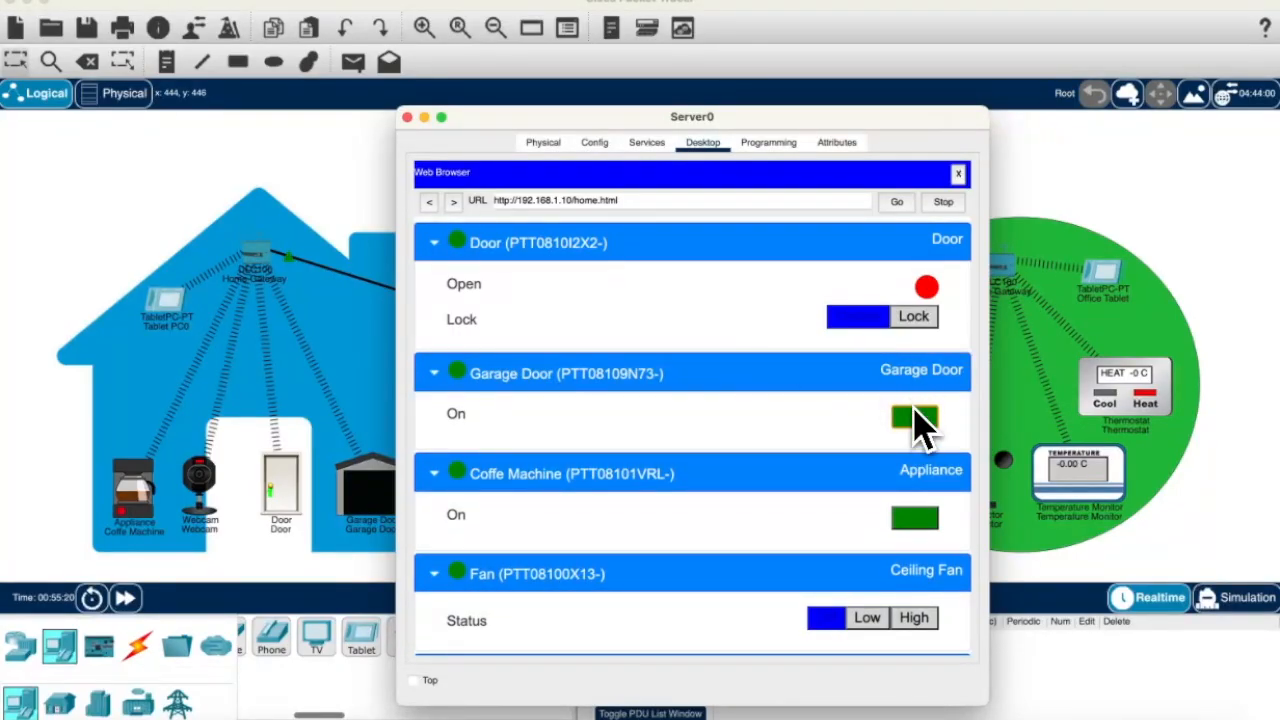
pyautogui.click(913, 418)
pyautogui.click(408, 118)
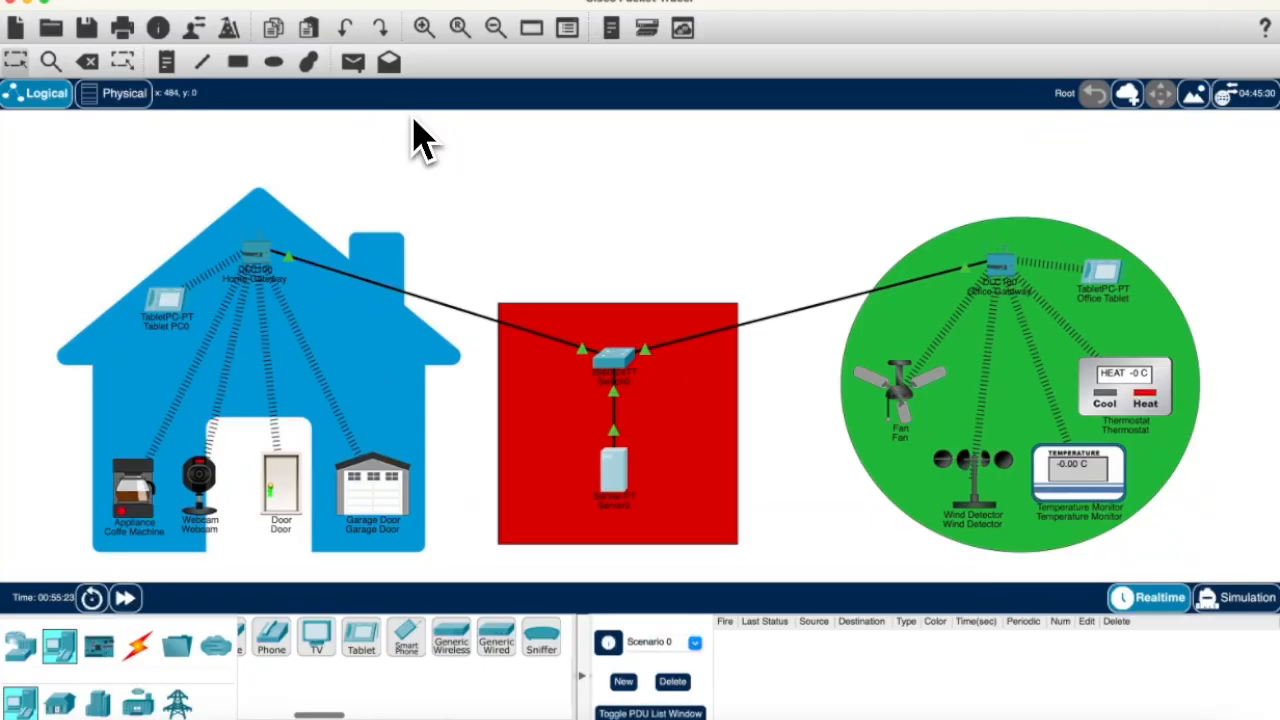
# Step: Log in to IoT server 192.168.1.10 from the Office Tablet's IoT Monitor
pyautogui.click(1098, 274)
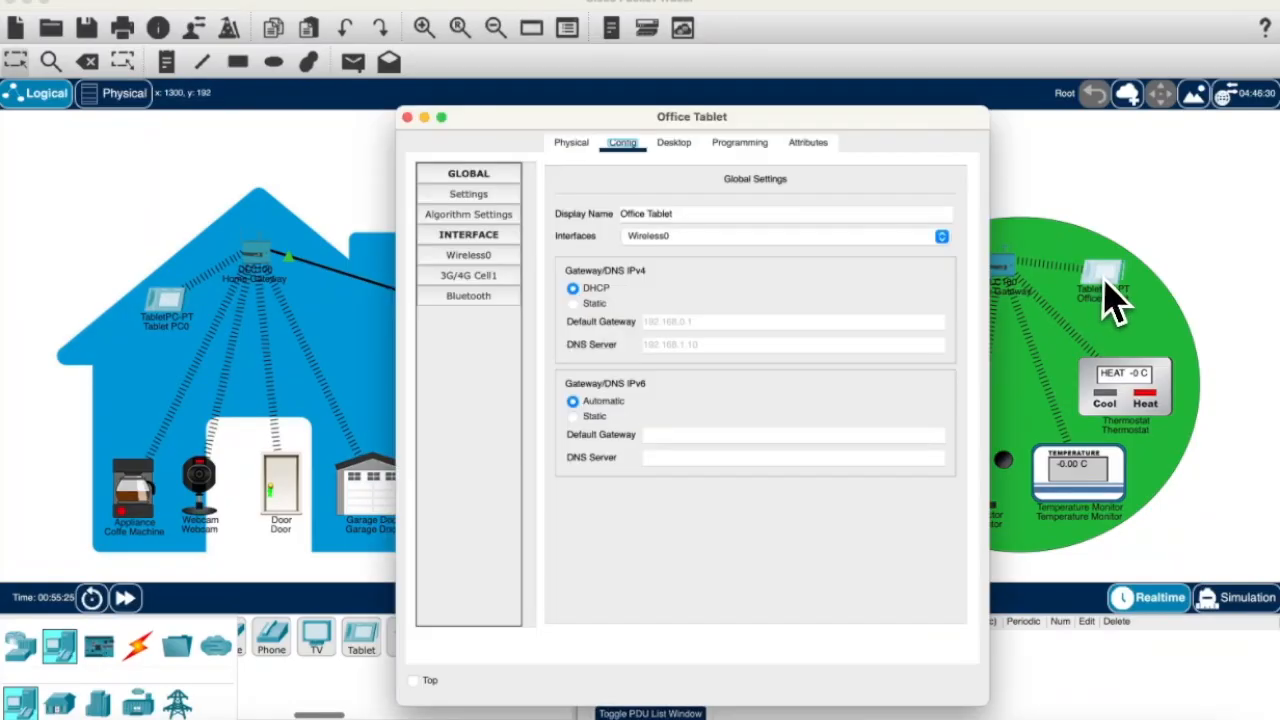
pyautogui.click(672, 143)
pyautogui.scroll(-3, 619, 252)
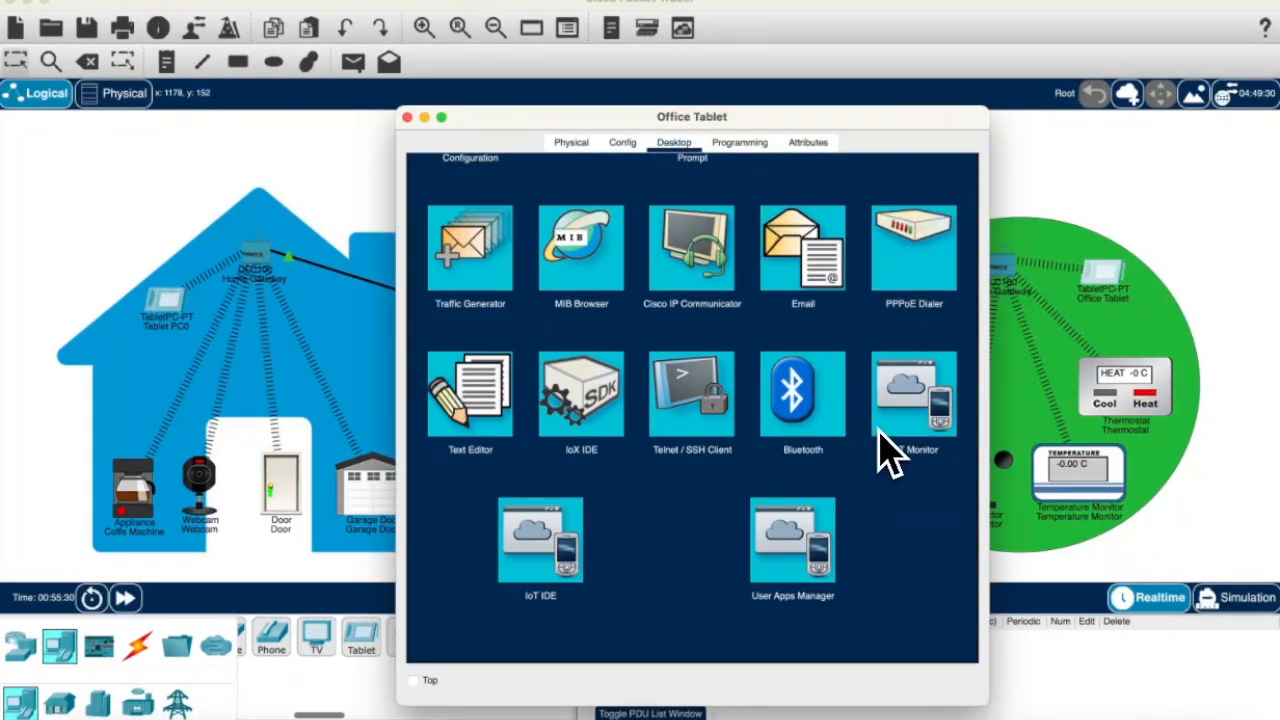
pyautogui.click(880, 435)
pyautogui.tripleClick(765, 220)
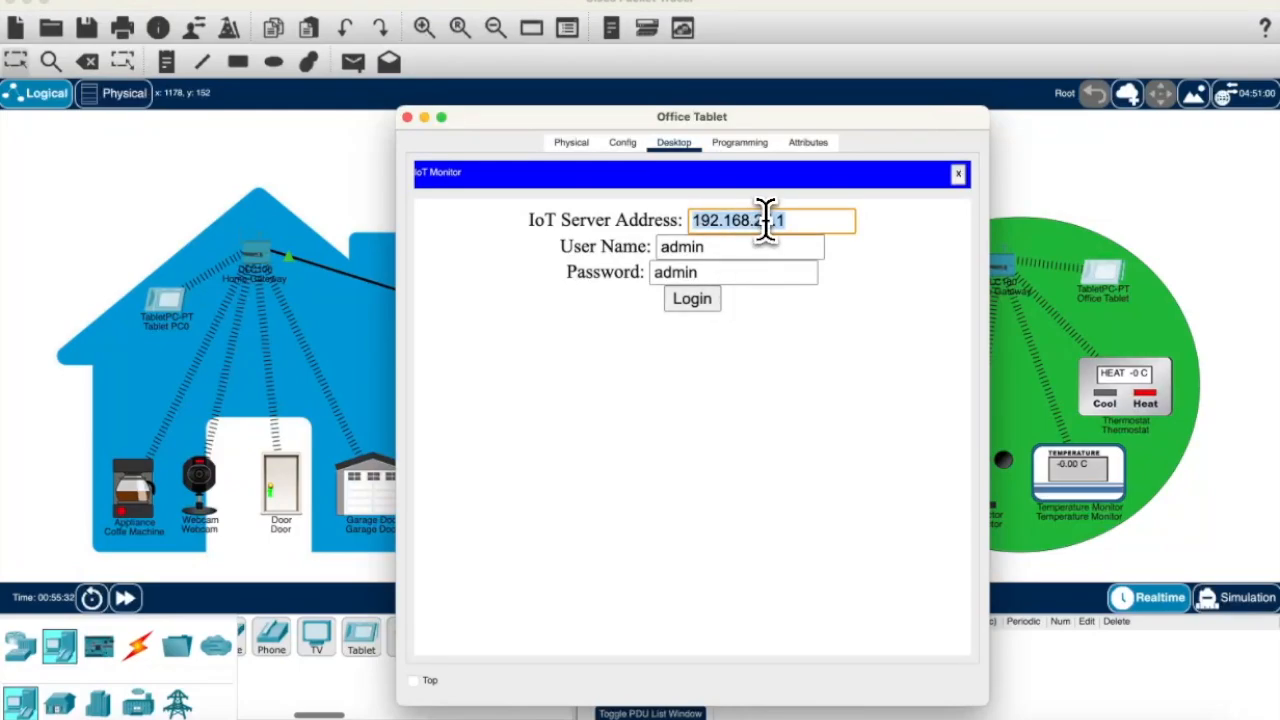
pyautogui.write('192.168.1.10')
pyautogui.click(712, 302)
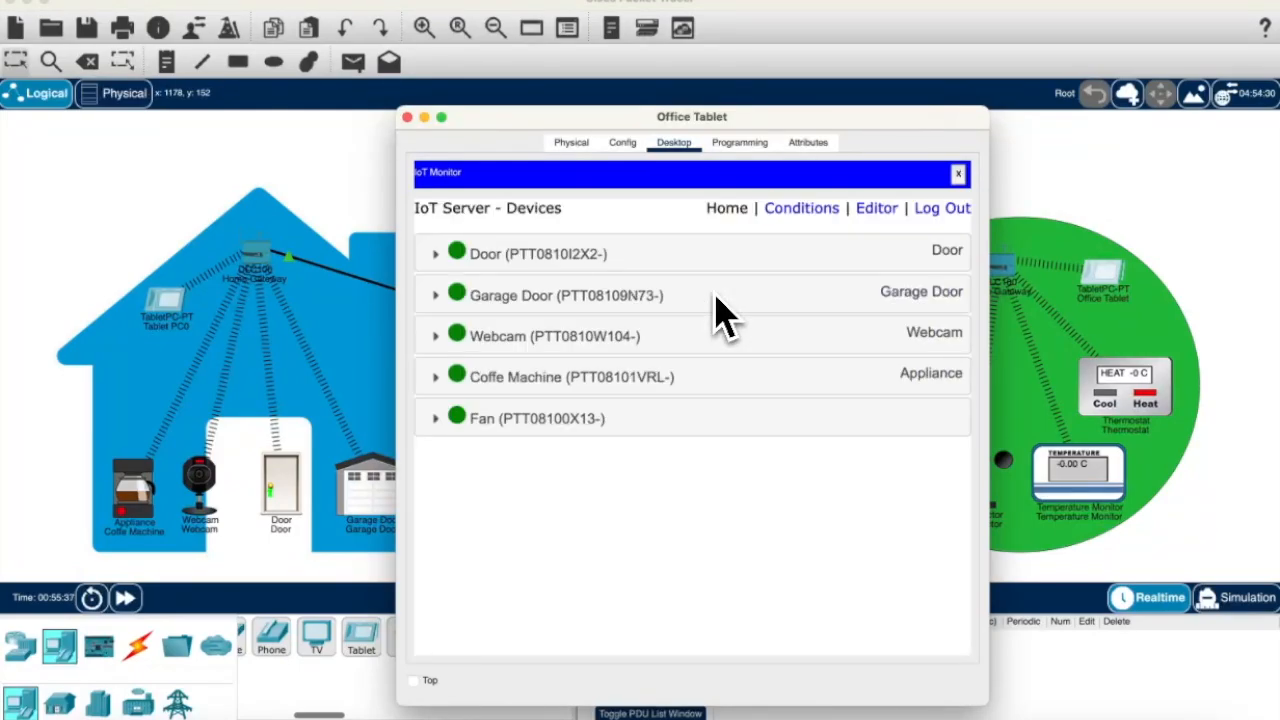
# Step: Expand and collapse the Coffee Machine, Fan, Wind Detector, Webcam and Garage Door entries
pyautogui.click(620, 377)
pyautogui.click(582, 480)
pyautogui.click(570, 582)
pyautogui.scroll(-1, 600, 586)
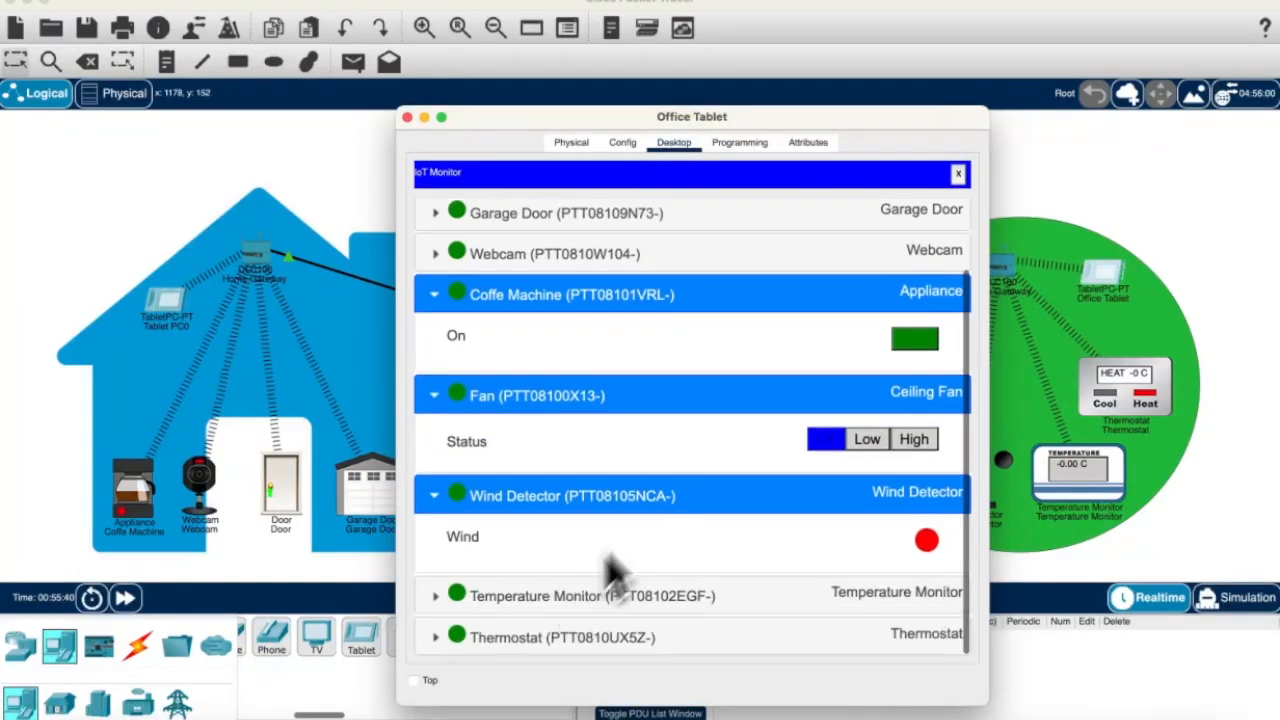
pyautogui.click(634, 252)
pyautogui.click(638, 210)
pyautogui.scroll(2, 639, 212)
pyautogui.scroll(-5, 636, 225)
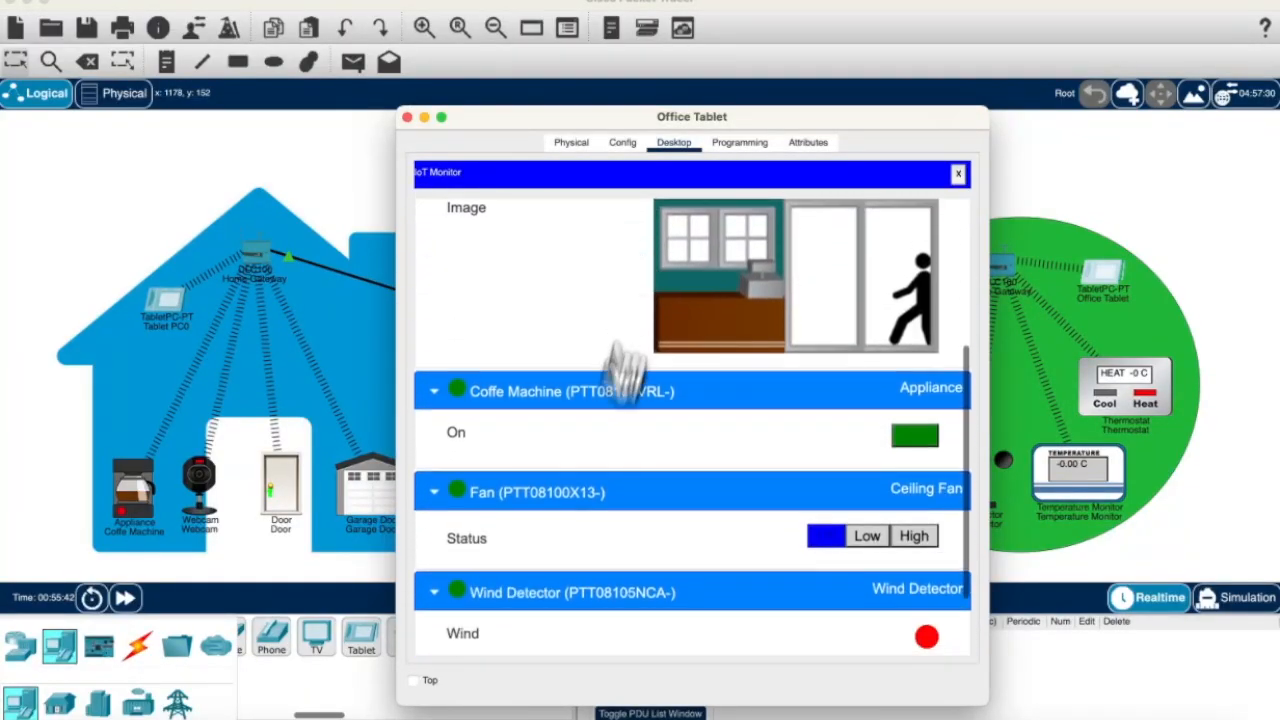
pyautogui.click(550, 594)
pyautogui.click(540, 494)
pyautogui.click(553, 410)
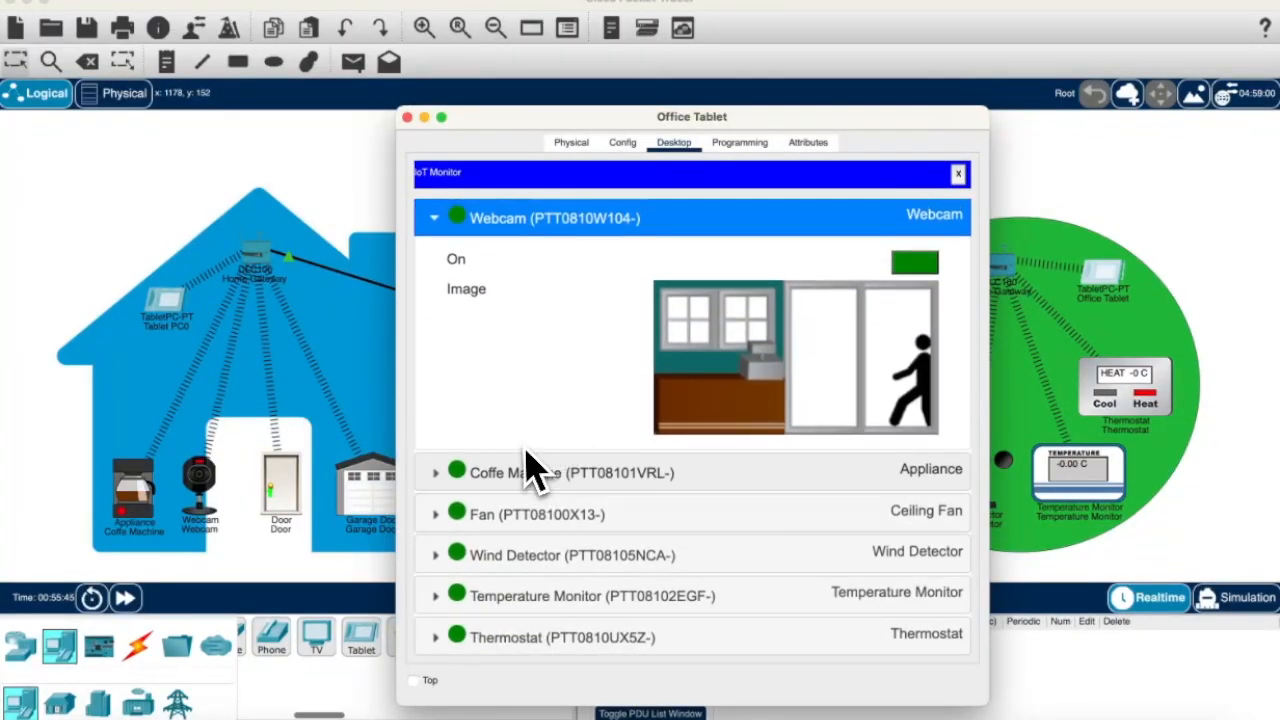
# Step: Set the fan to High then Low, close the Office Tablet, and open Tablet PC0's desktop
pyautogui.click(568, 516)
pyautogui.click(905, 555)
pyautogui.click(867, 553)
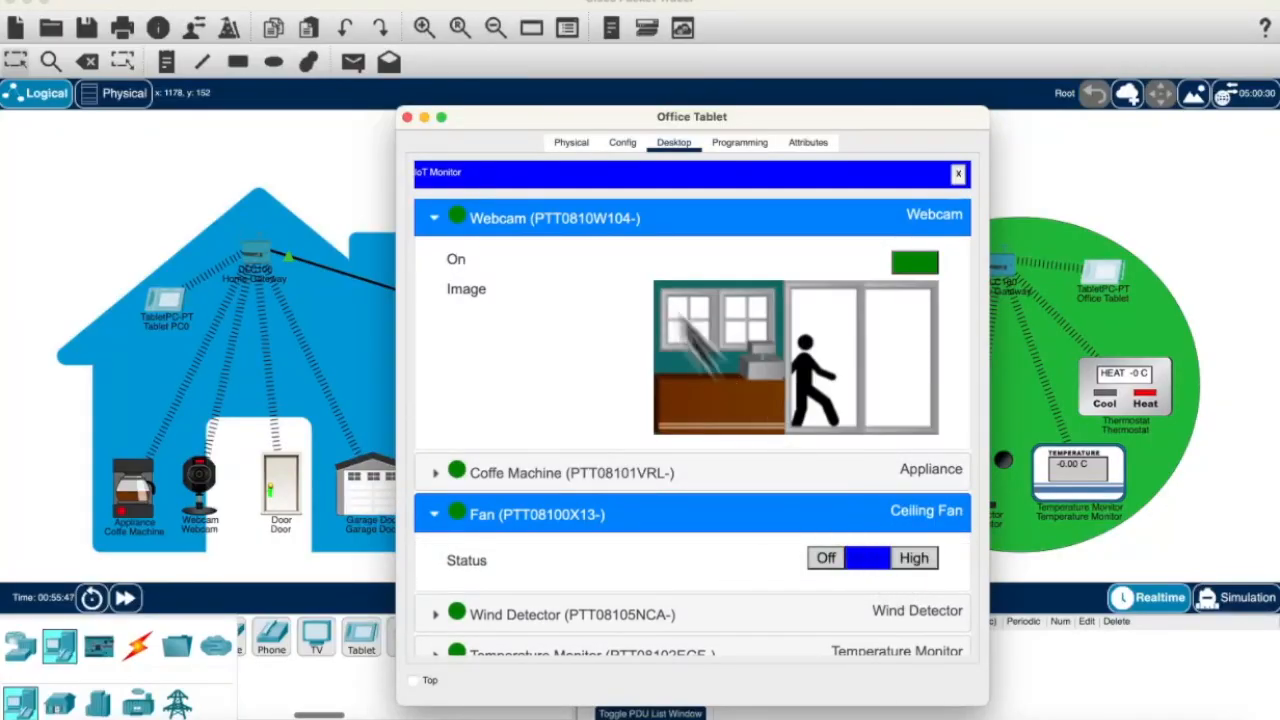
pyautogui.click(407, 117)
pyautogui.click(172, 305)
pyautogui.click(674, 143)
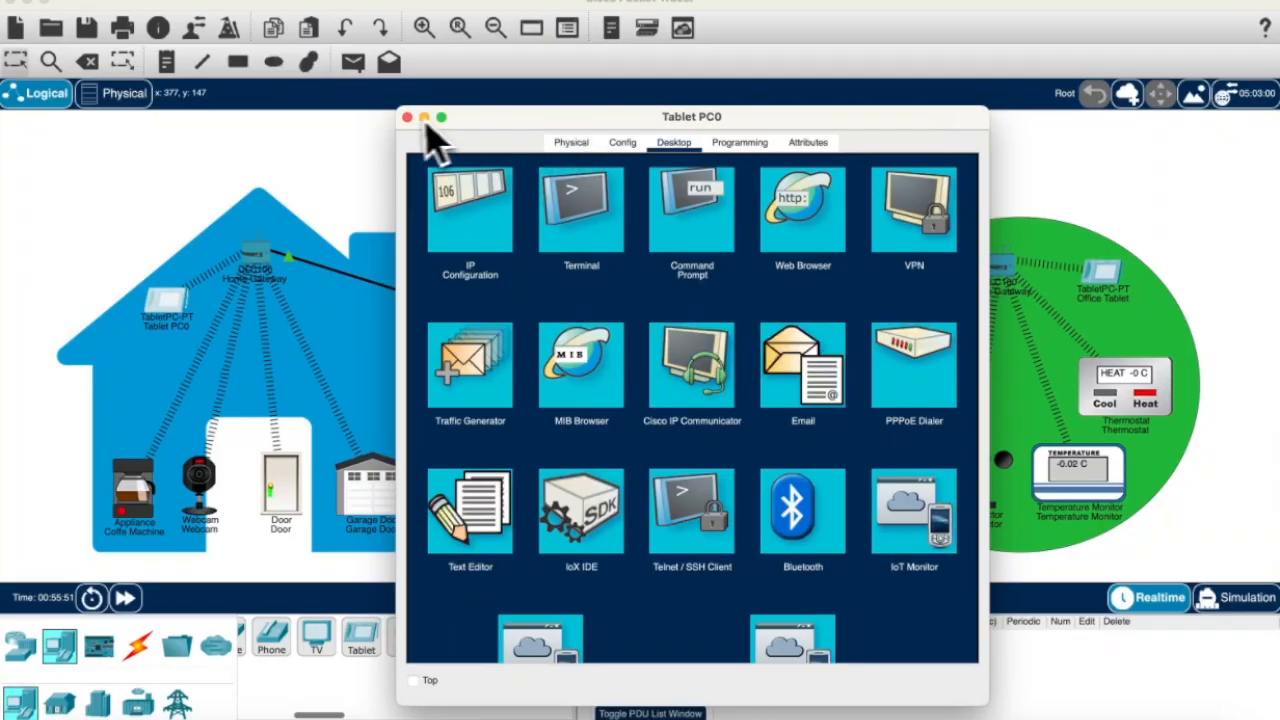
# Step: Sign in as admin to the 192.168.1.10 server from Tablet PC0's web browser
pyautogui.click(769, 225)
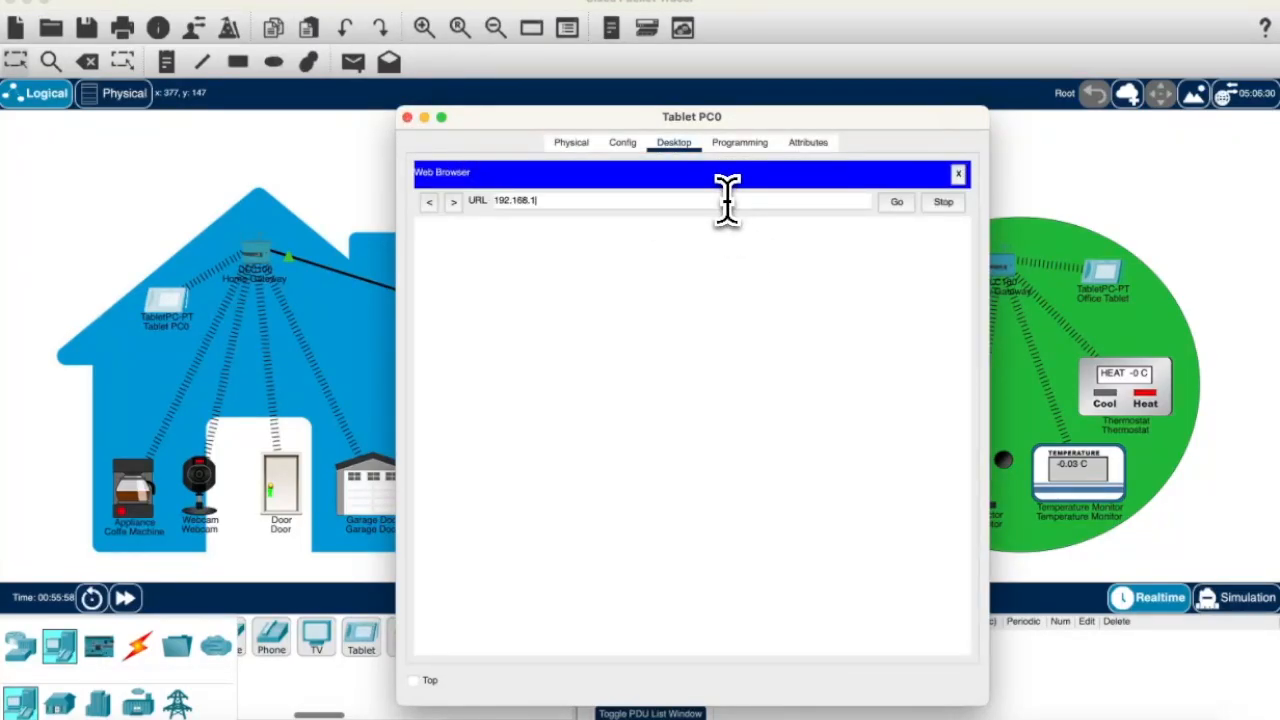
pyautogui.click(896, 203)
pyautogui.click(750, 289)
pyautogui.write('adm')
pyautogui.click(740, 318)
pyautogui.write('a')
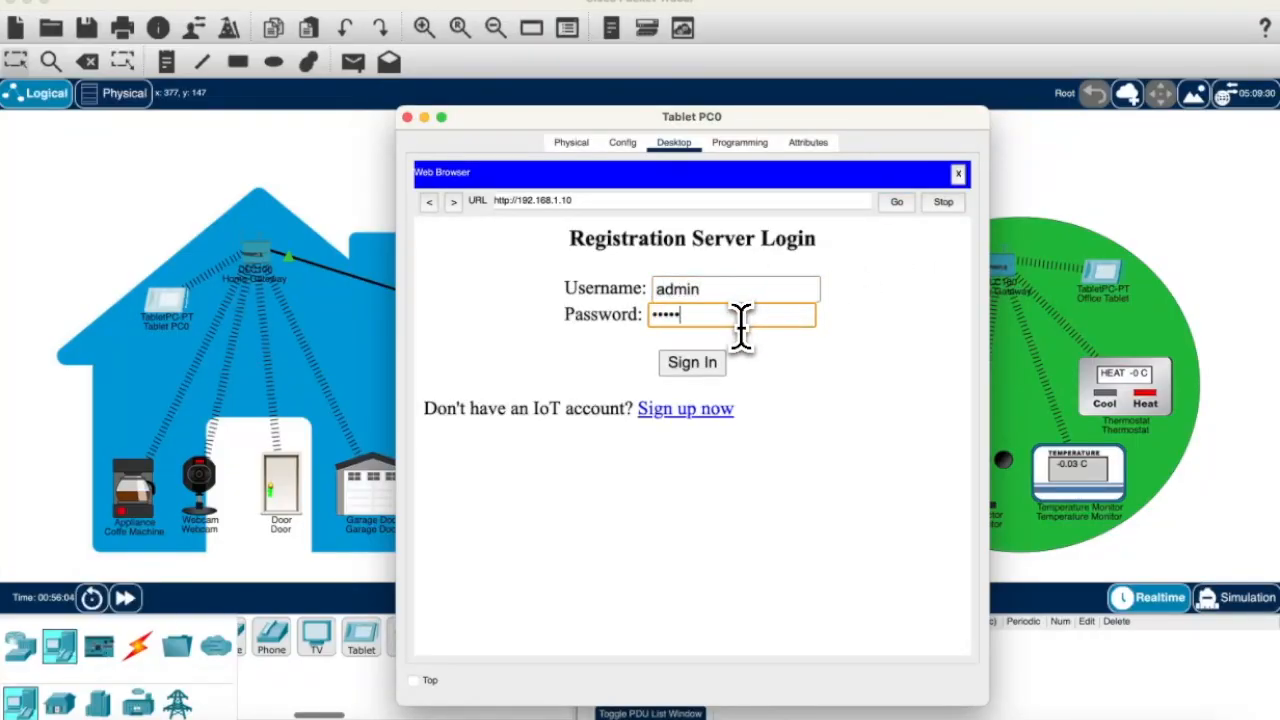
pyautogui.click(710, 368)
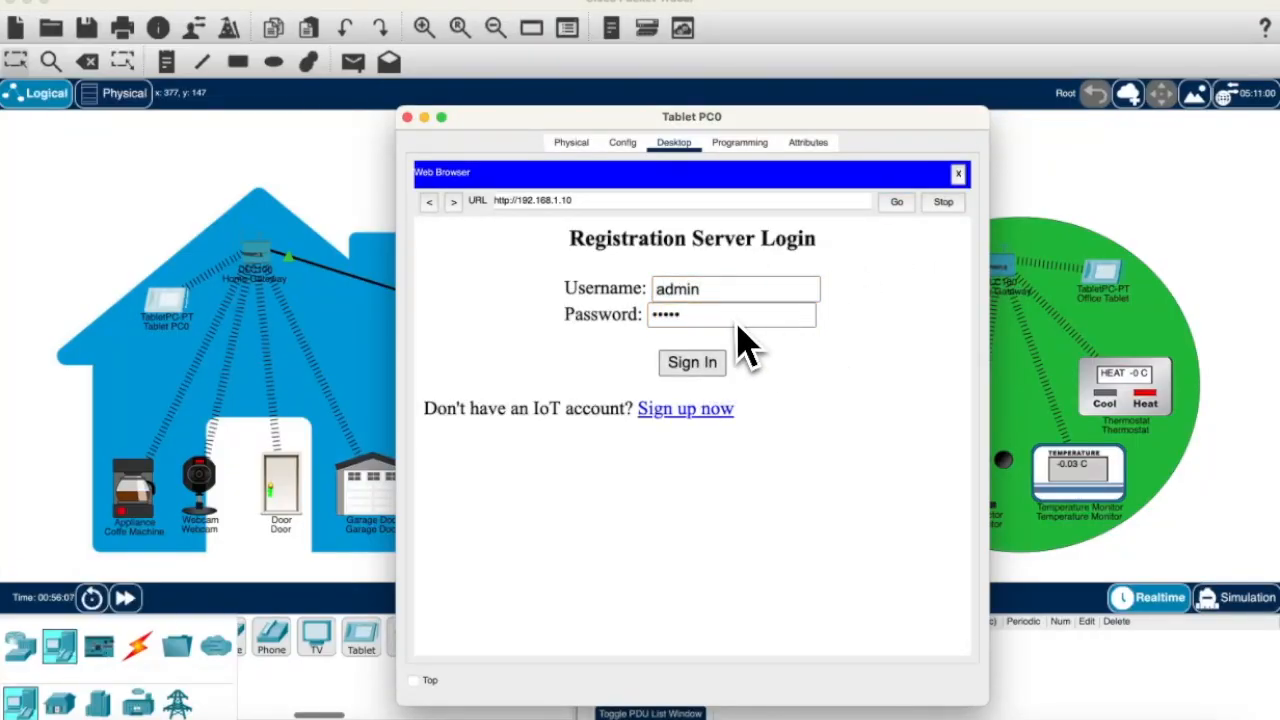
pyautogui.click(699, 371)
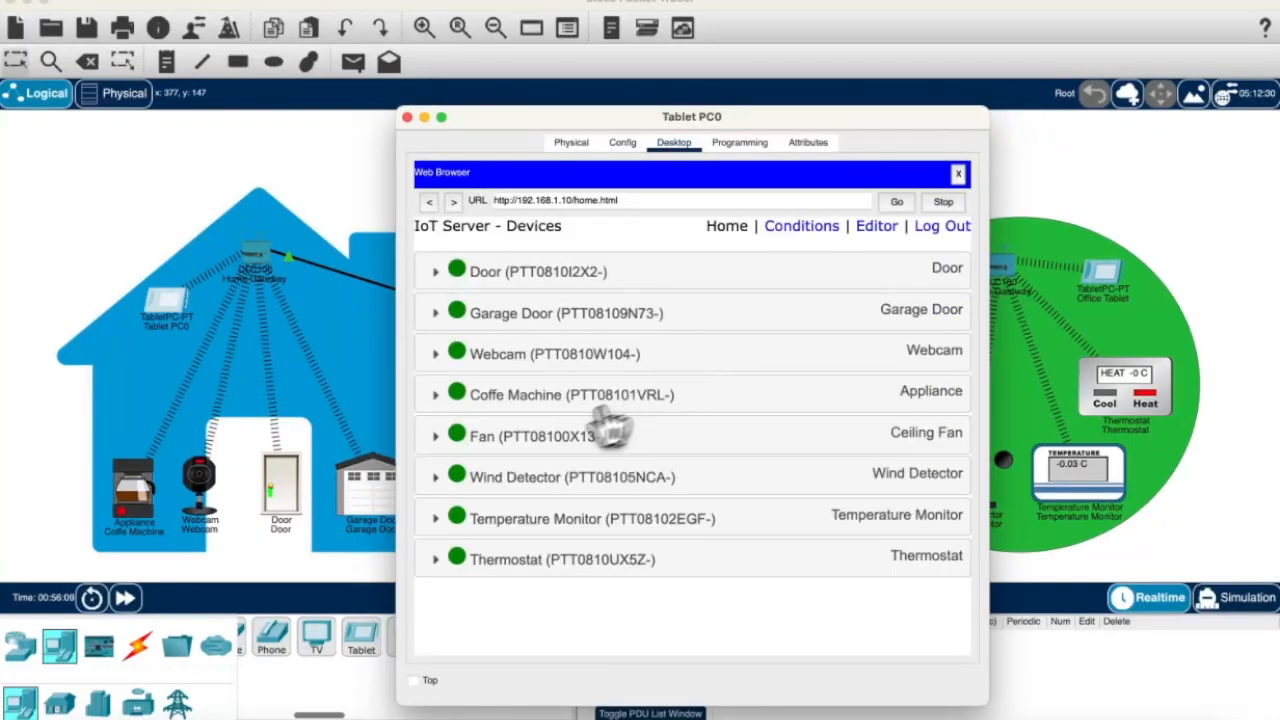
# Step: Switch the coffee machine off and toggle the garage door on and off
pyautogui.click(606, 432)
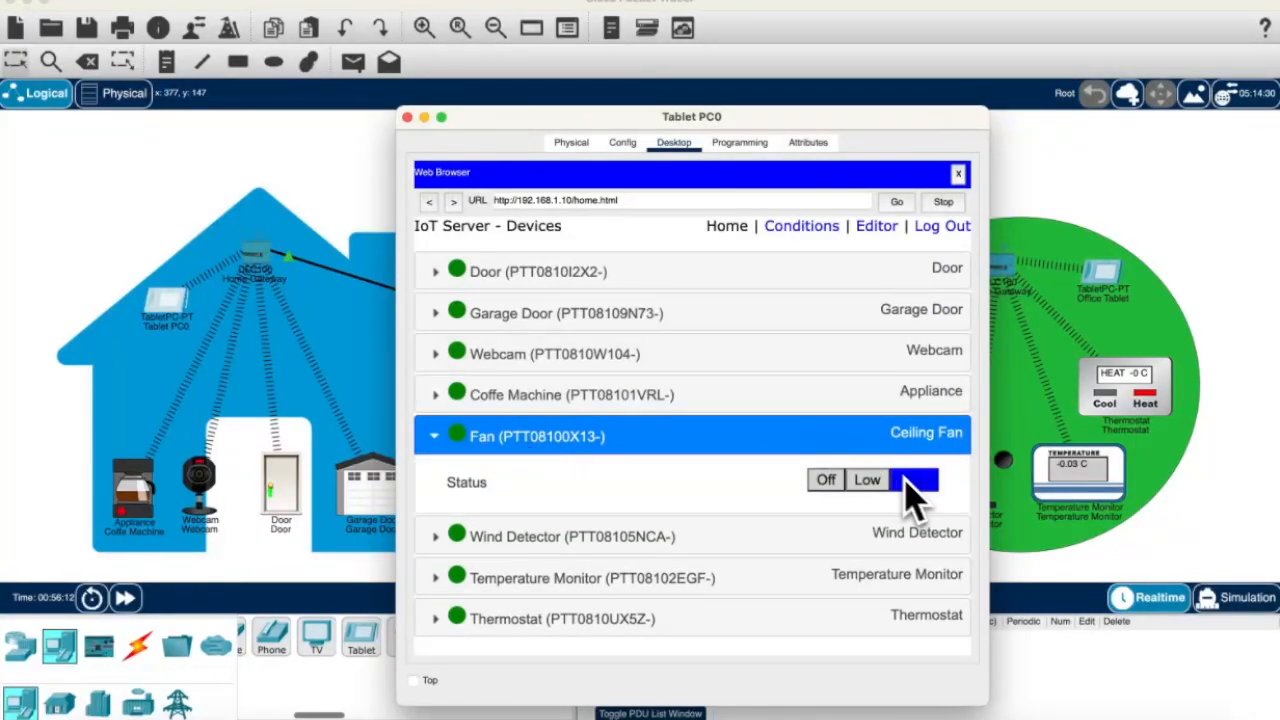
pyautogui.click(860, 394)
pyautogui.click(914, 440)
pyautogui.click(915, 313)
pyautogui.click(930, 358)
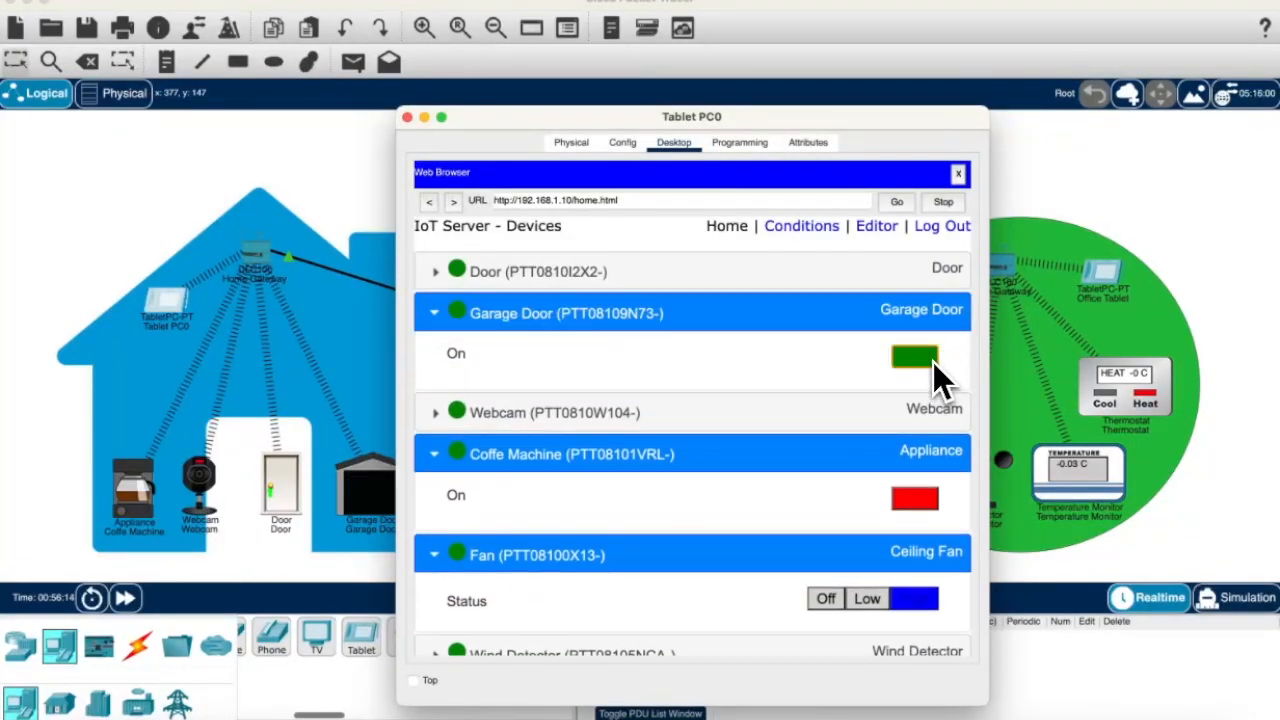
pyautogui.click(933, 360)
# Step: Switch the thermostat to cooling and expand the Wind Detector and Temperature Monitor entries
pyautogui.scroll(-2, 871, 471)
pyautogui.click(786, 562)
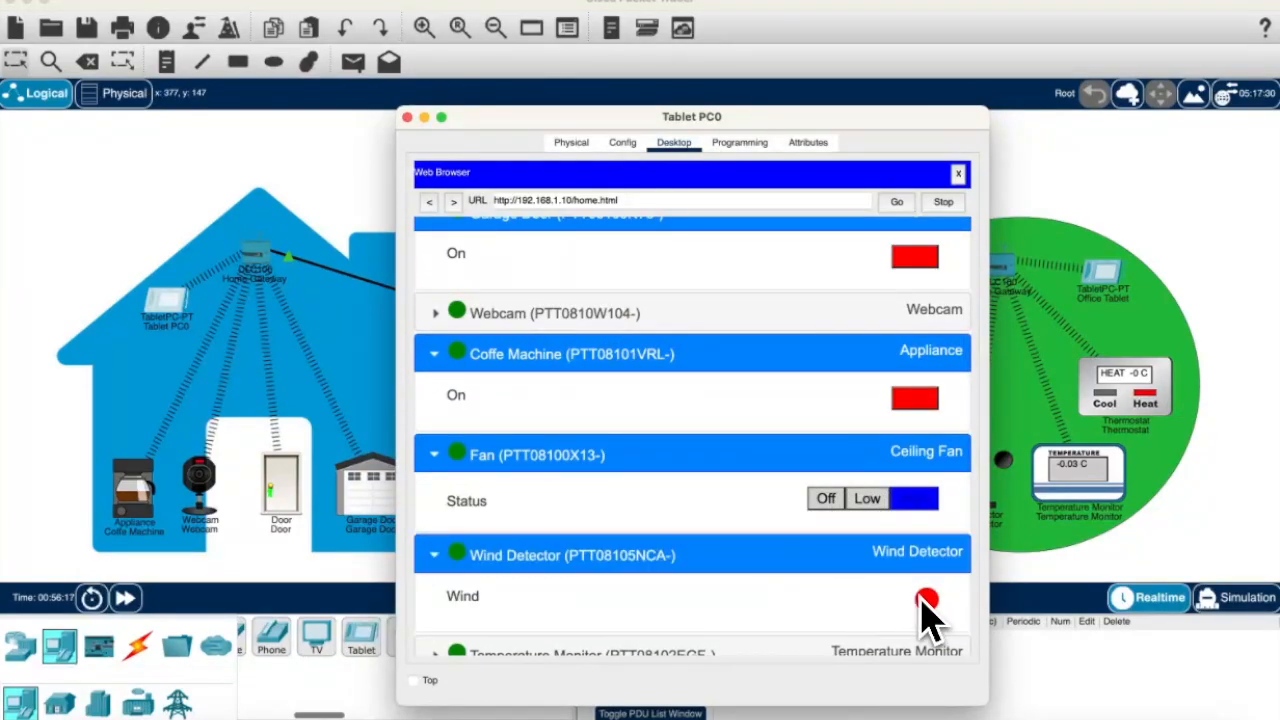
pyautogui.scroll(-2, 928, 600)
pyautogui.moveTo(805, 120); pyautogui.dragTo(609, 117)
pyautogui.click(634, 640)
pyautogui.scroll(-2, 670, 620)
pyautogui.click(612, 588)
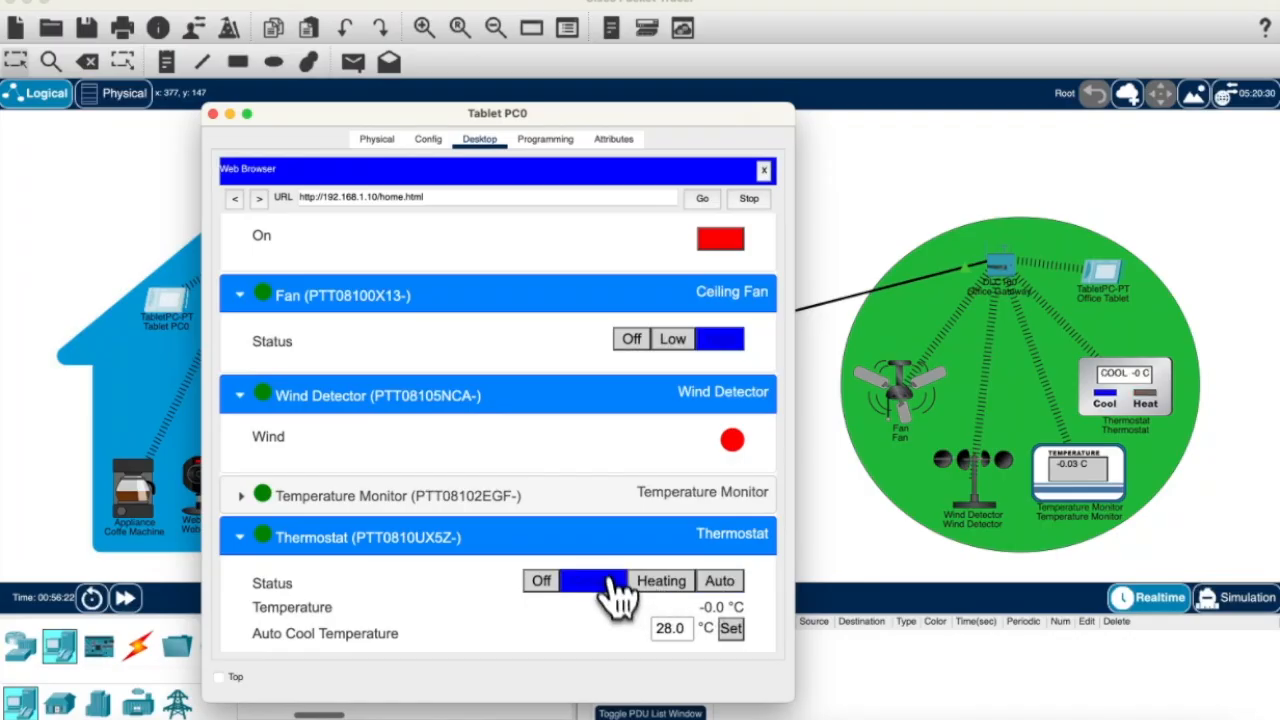
pyautogui.click(645, 508)
pyautogui.scroll(-2, 771, 523)
pyautogui.scroll(2, 780, 523)
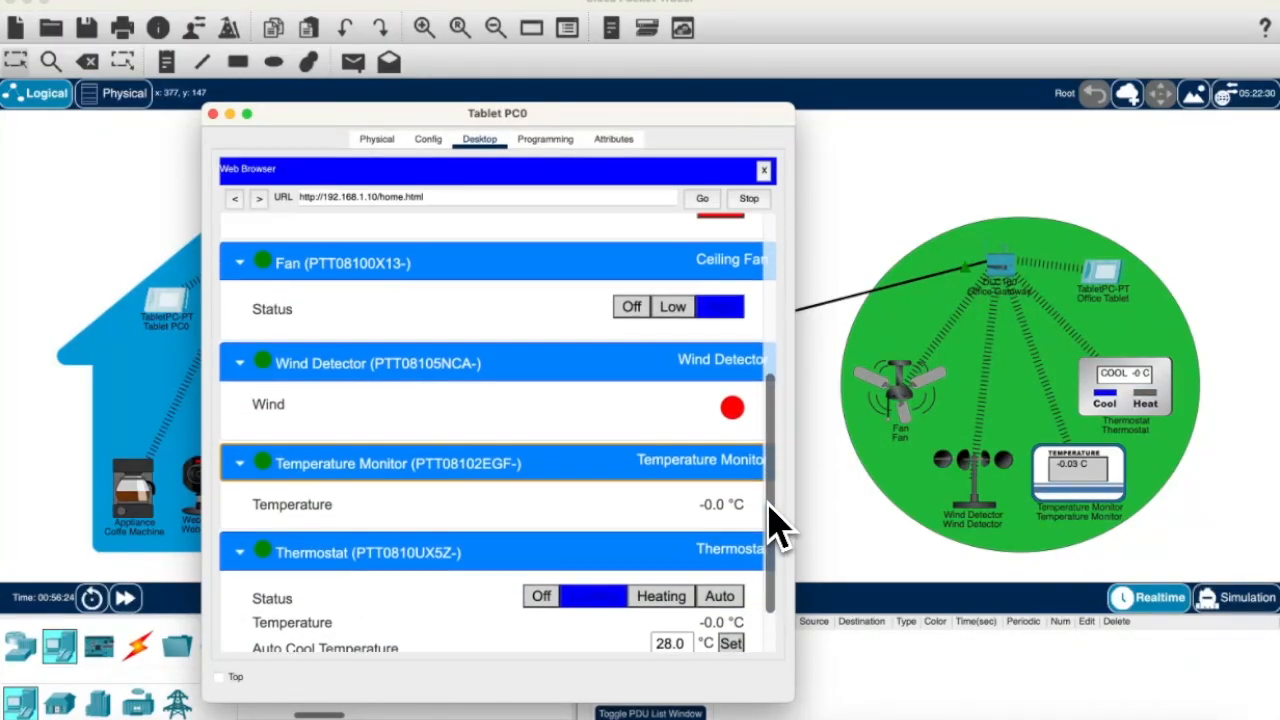
# Step: Set the fan to High after trying Low and off, then close Tablet PC0's window
pyautogui.click(668, 310)
pyautogui.click(656, 311)
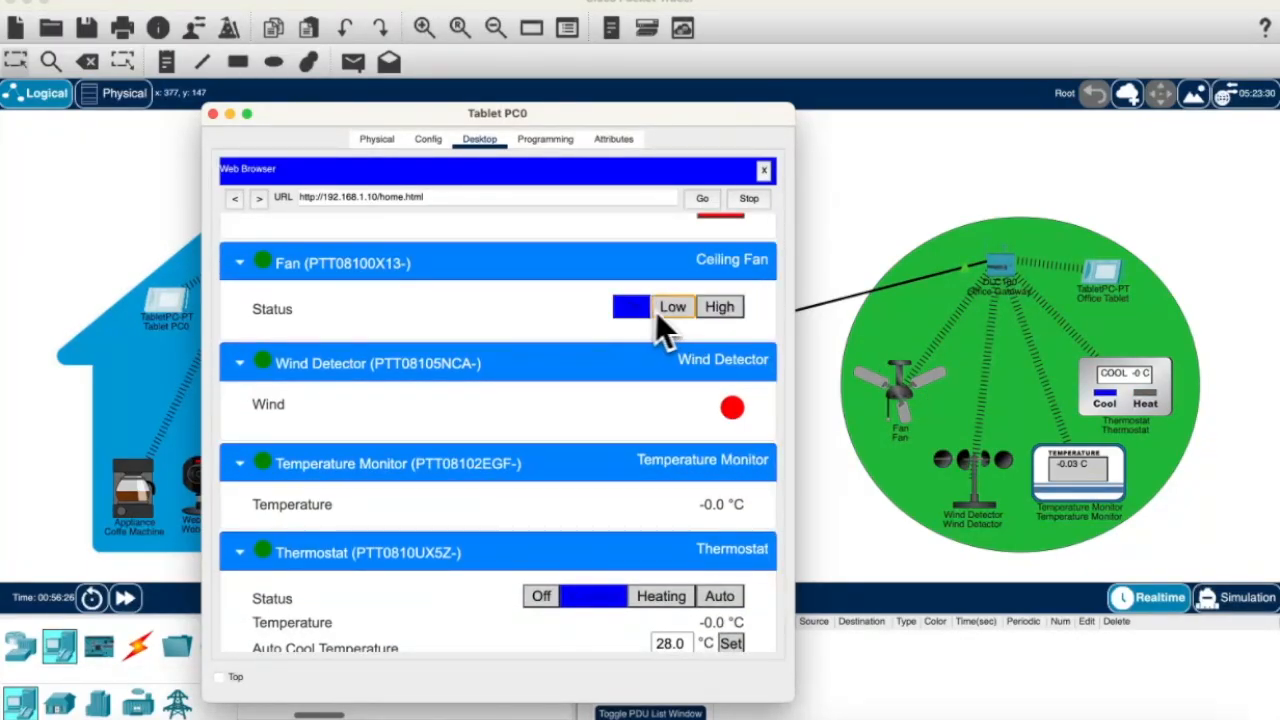
pyautogui.click(708, 312)
pyautogui.click(212, 113)
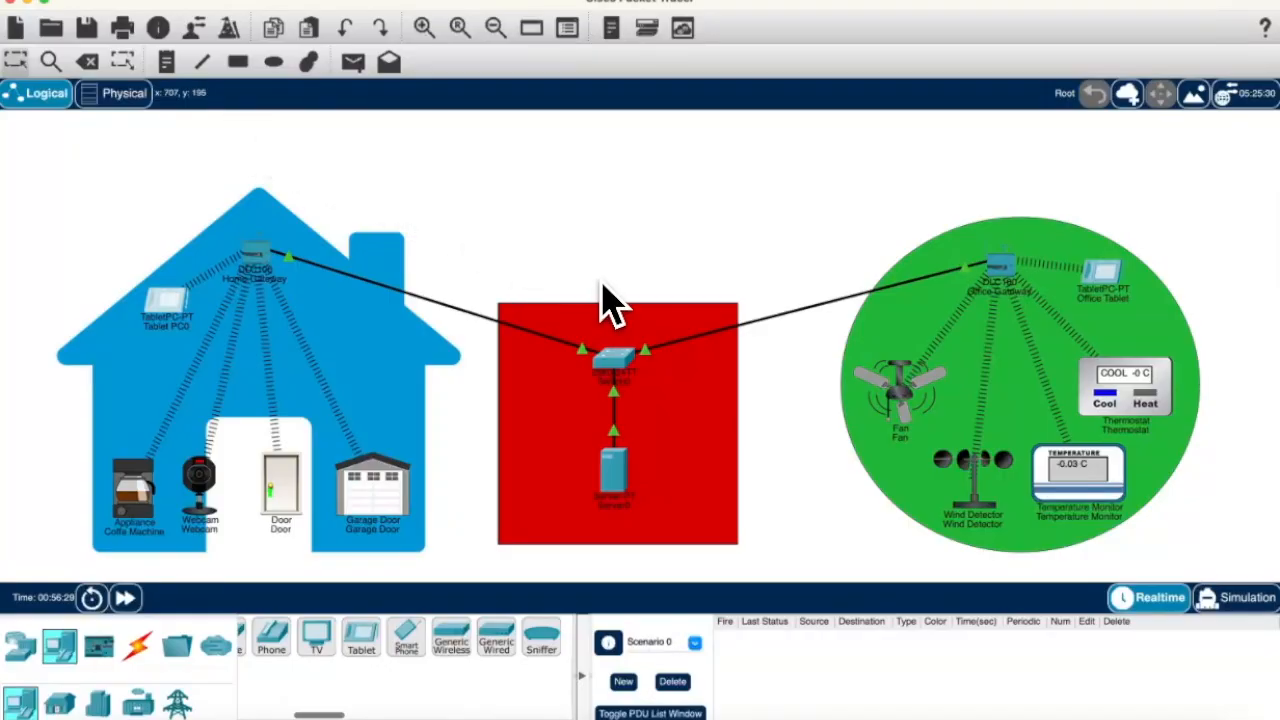